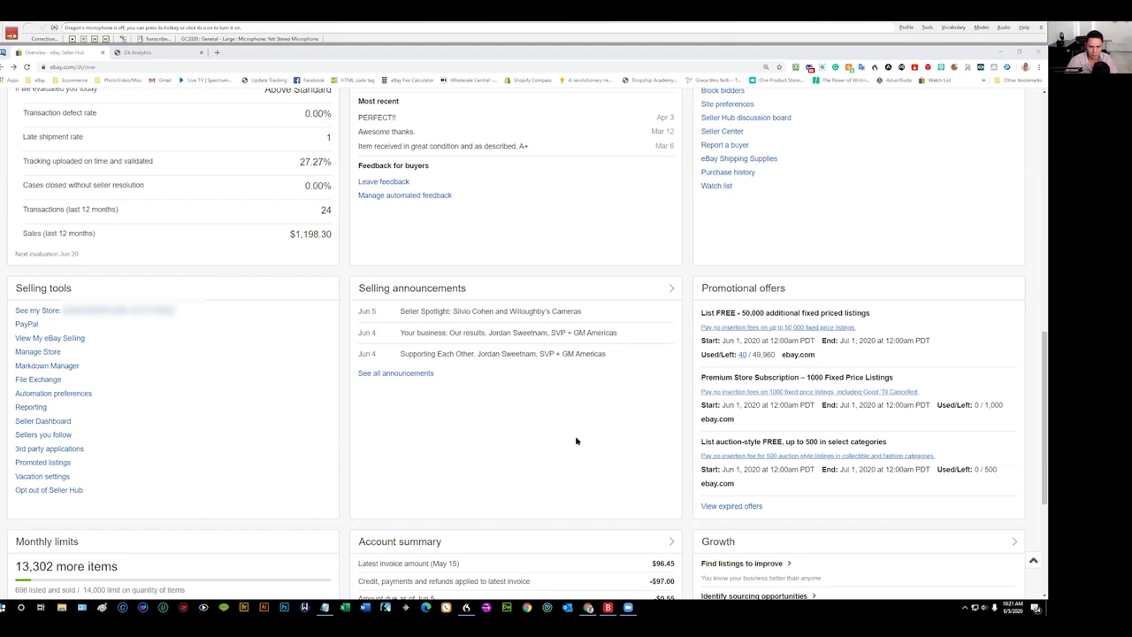
Step: Look over the Seller Hub overview, including the seller level, feedback, listings, sales and orders sections
scroll(590, 441, up, 3)
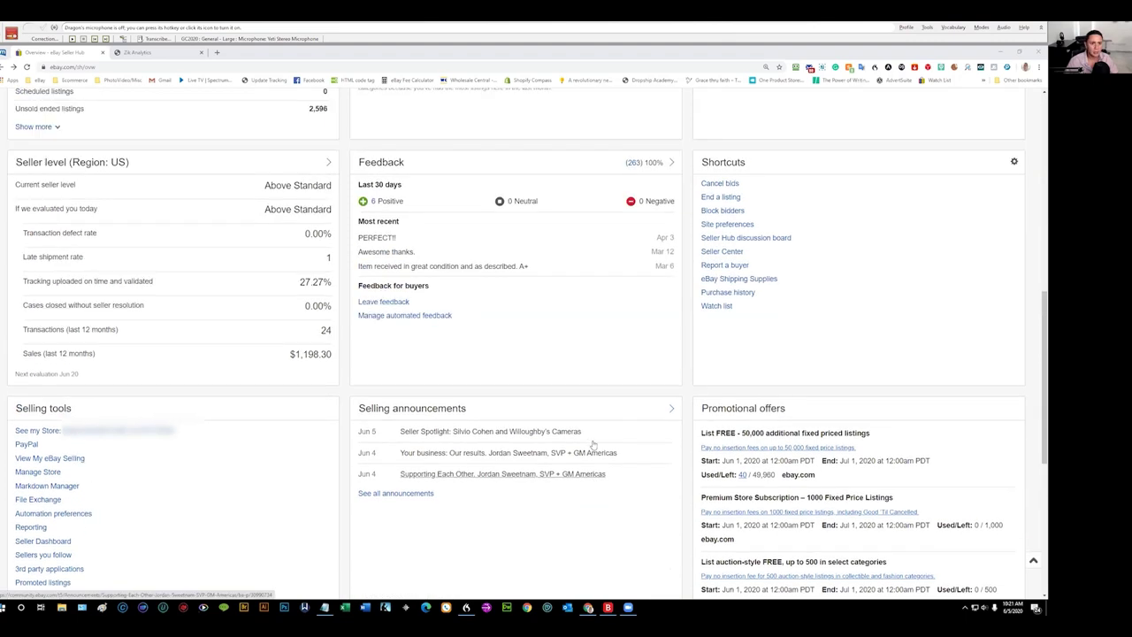
scroll(596, 446, up, 3)
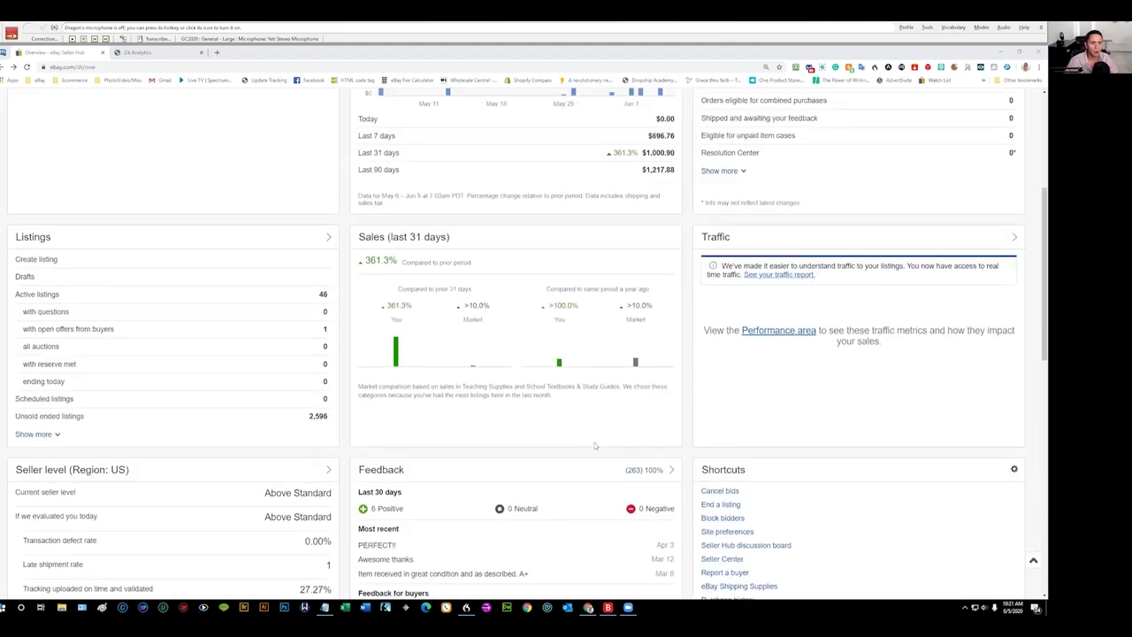
scroll(595, 445, up, 3)
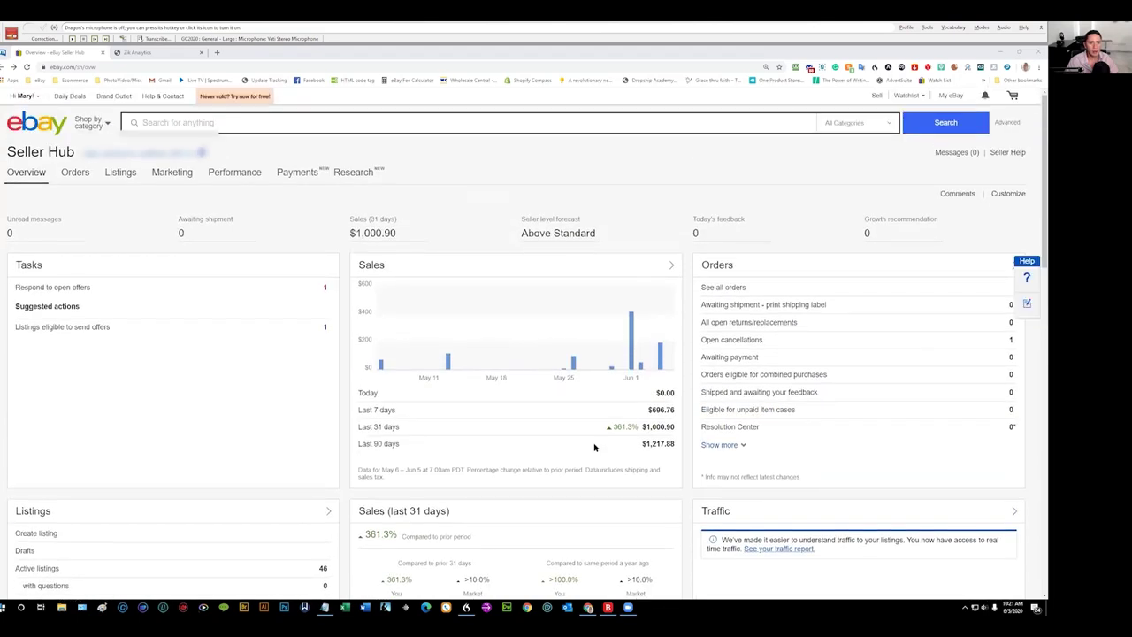
scroll(595, 450, down, 2)
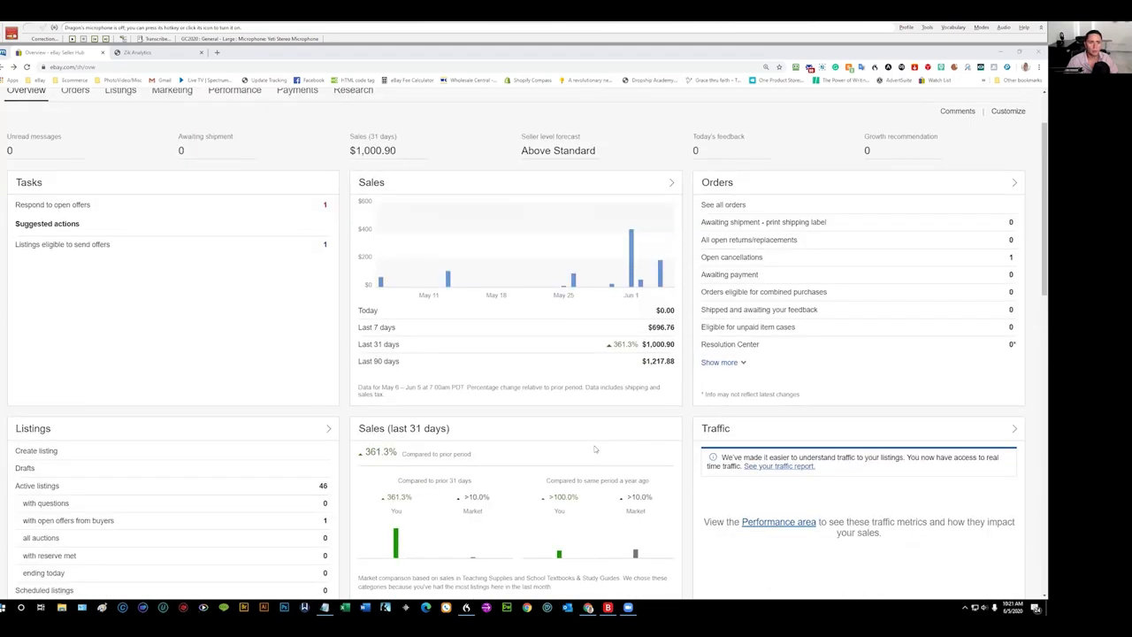
scroll(596, 450, up, 1)
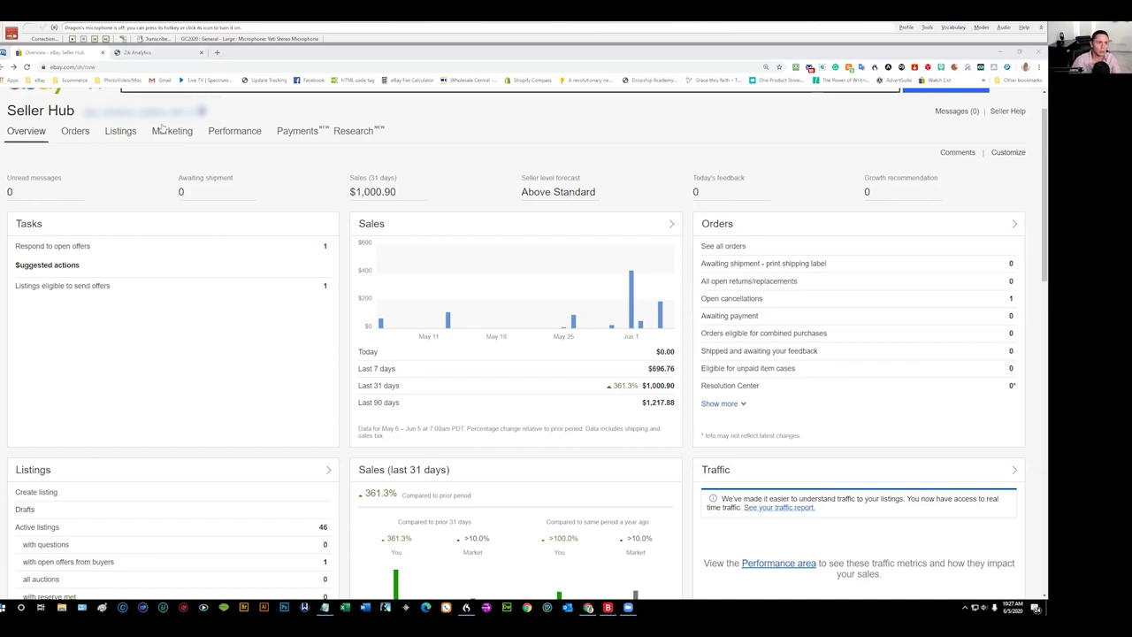
Step: Open amazon.com in a new browser tab
click(152, 55)
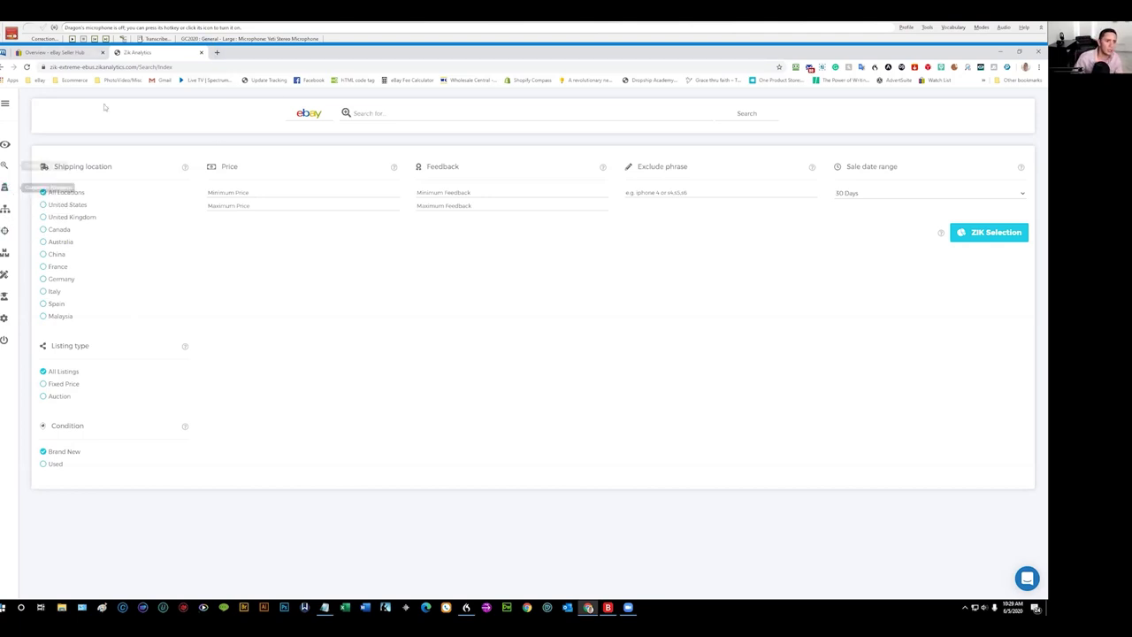
click(216, 52)
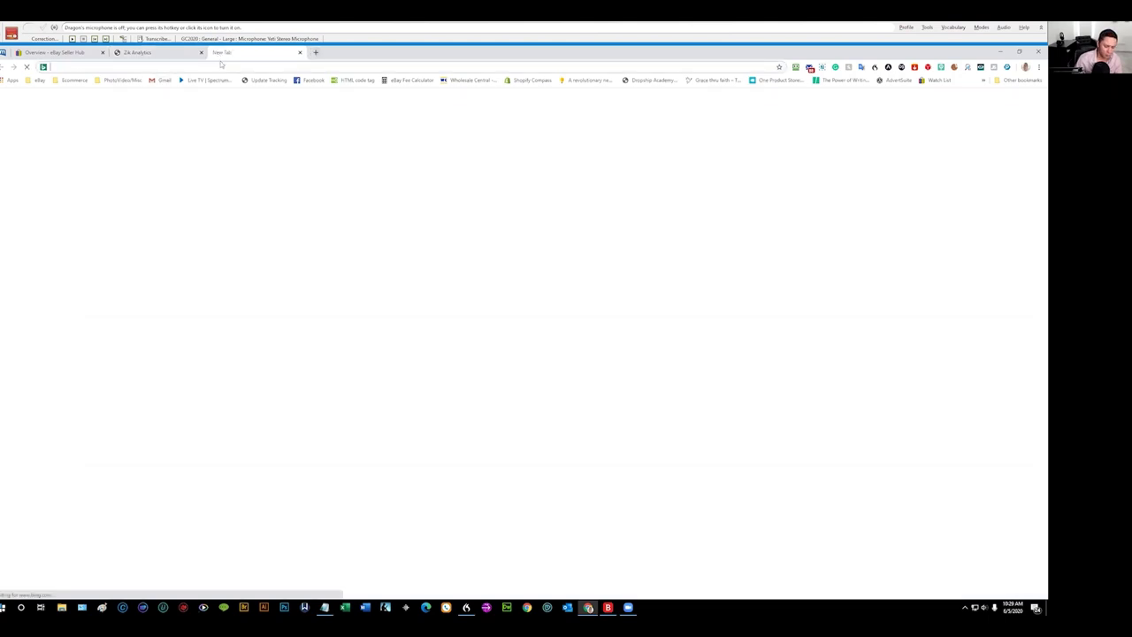
text(u)
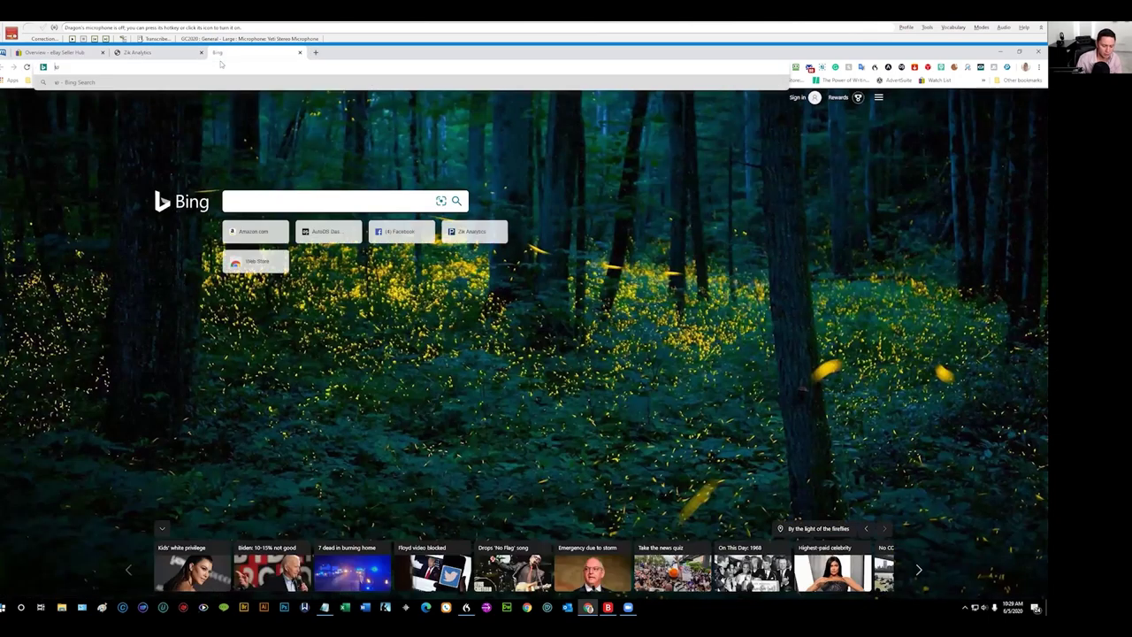
text(mazon.com)
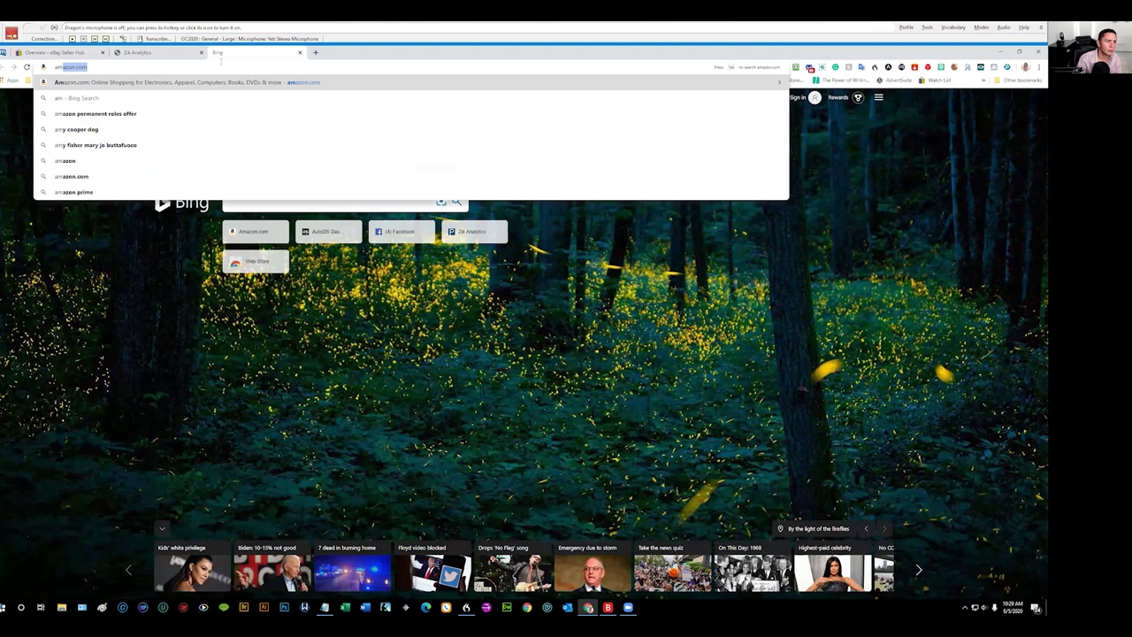
key(Return)
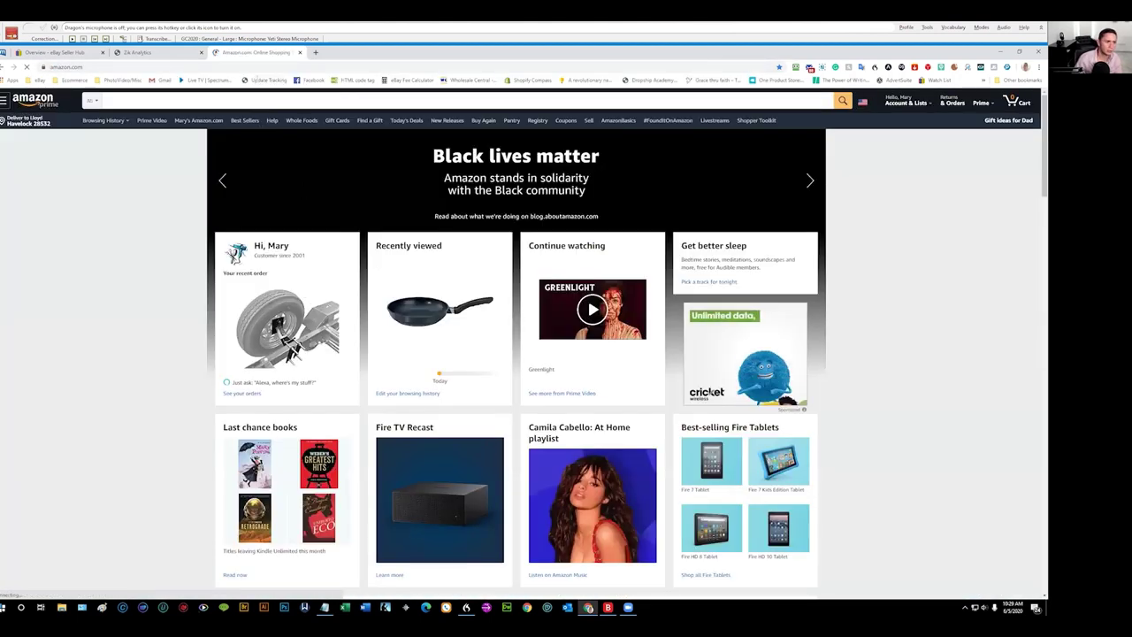
click(92, 100)
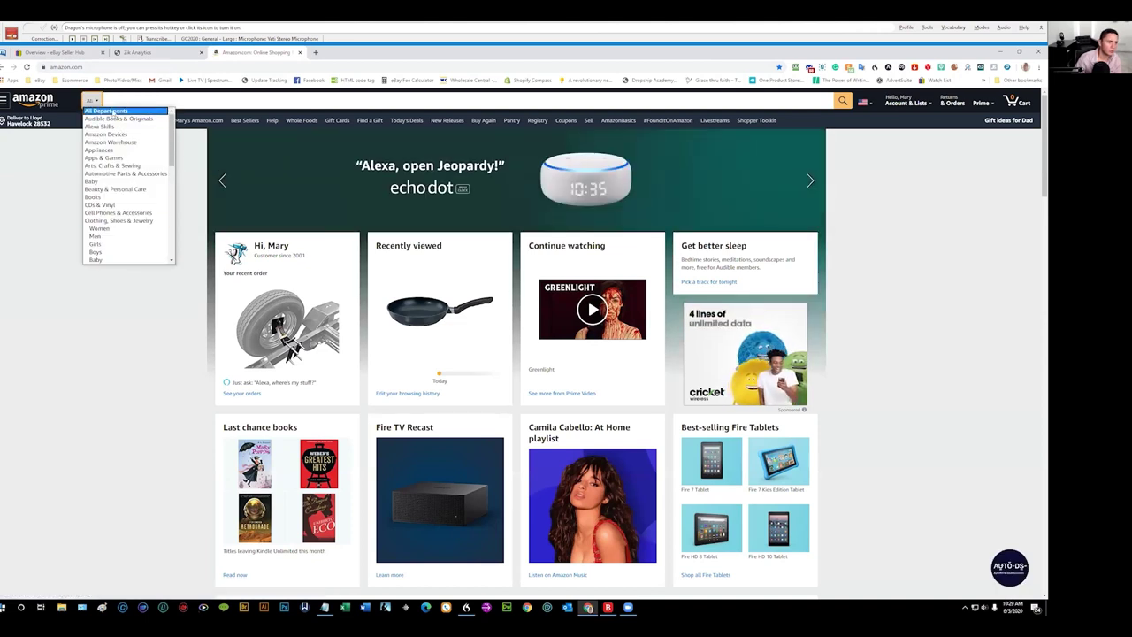
click(113, 111)
click(122, 99)
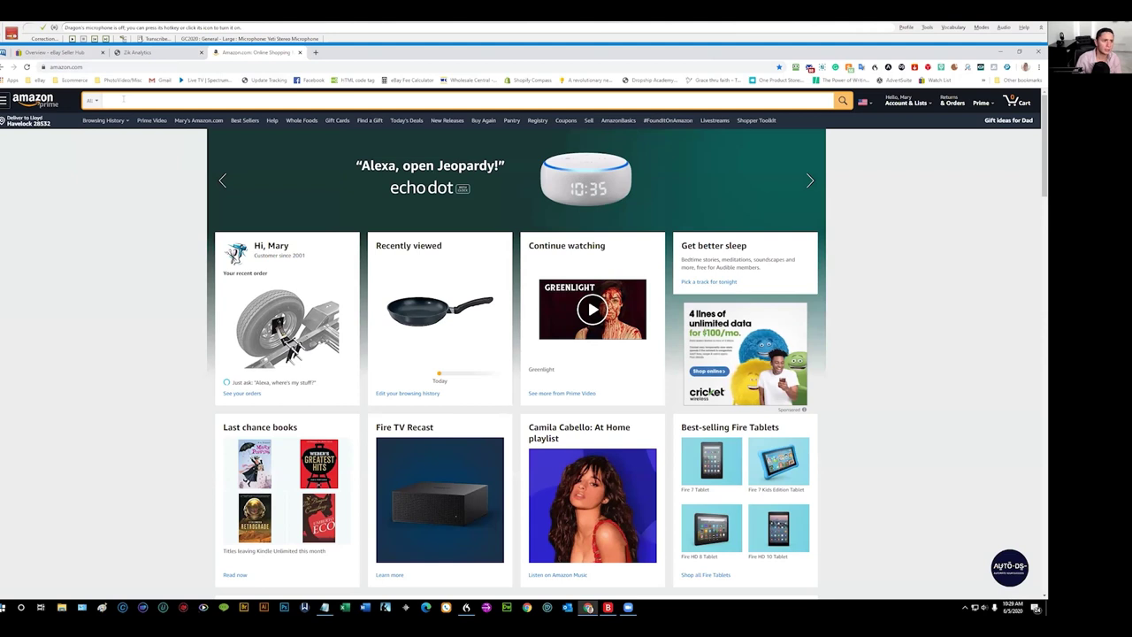
text(best sellers)
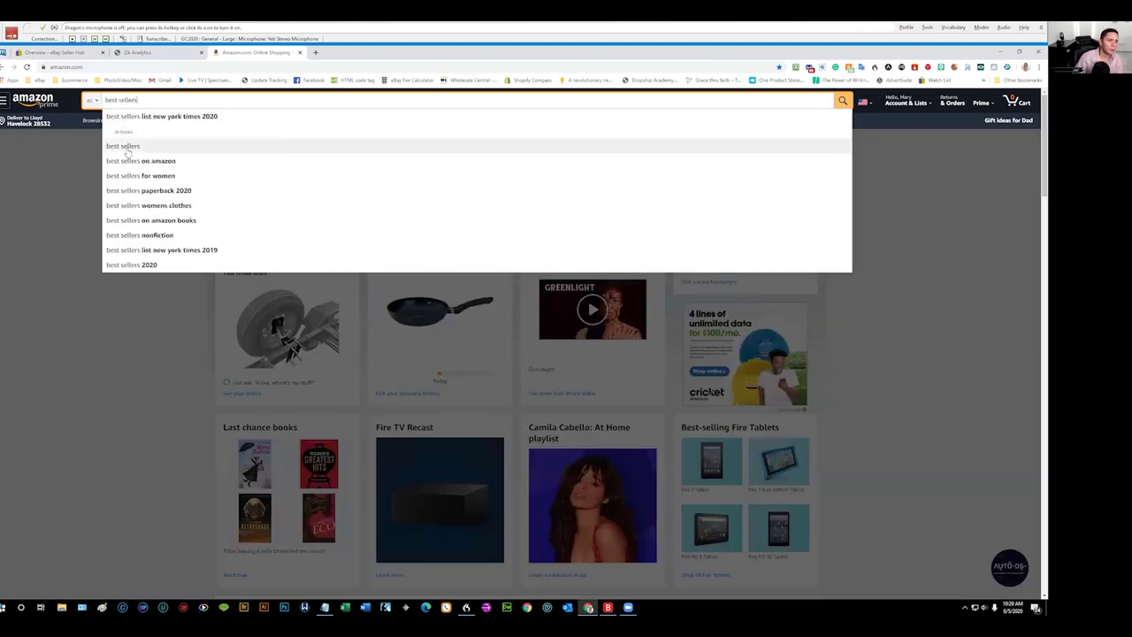
click(91, 100)
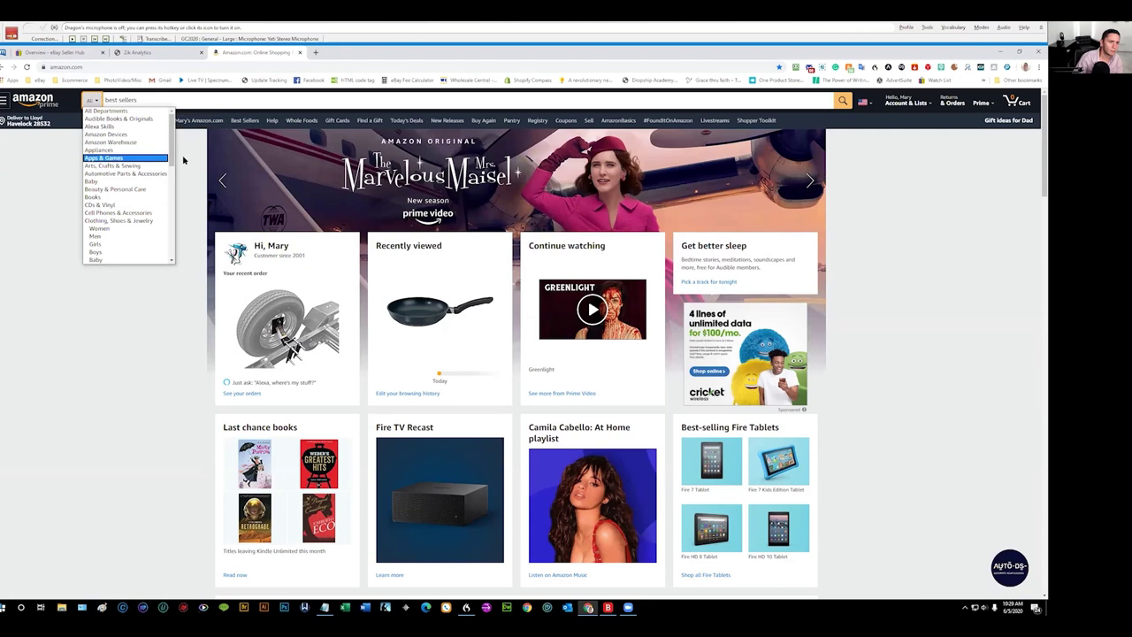
click(78, 81)
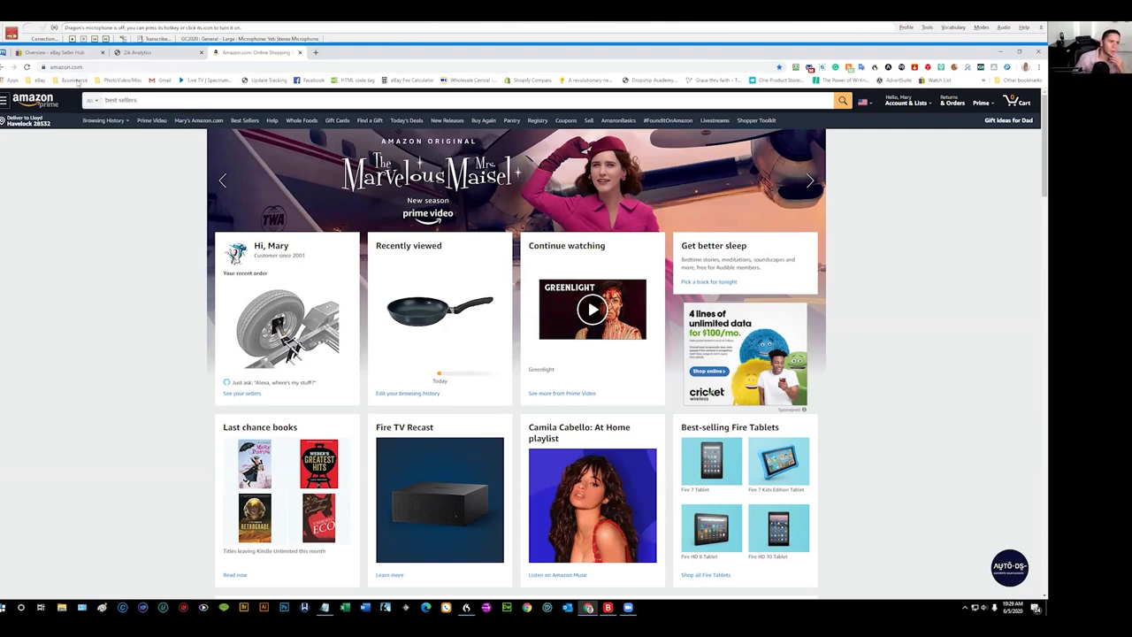
Step: Open the bookmarked Amazon Best Sellers page and go to the SplashEZ 3-in-1 Splash Pad product under Toys & Games
click(76, 80)
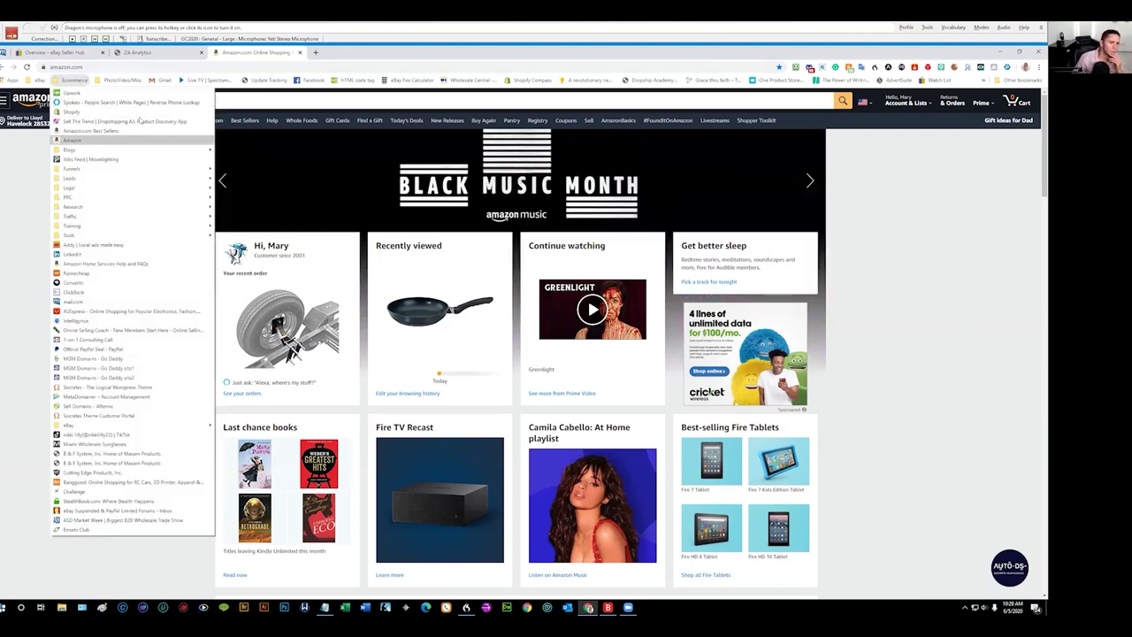
click(137, 131)
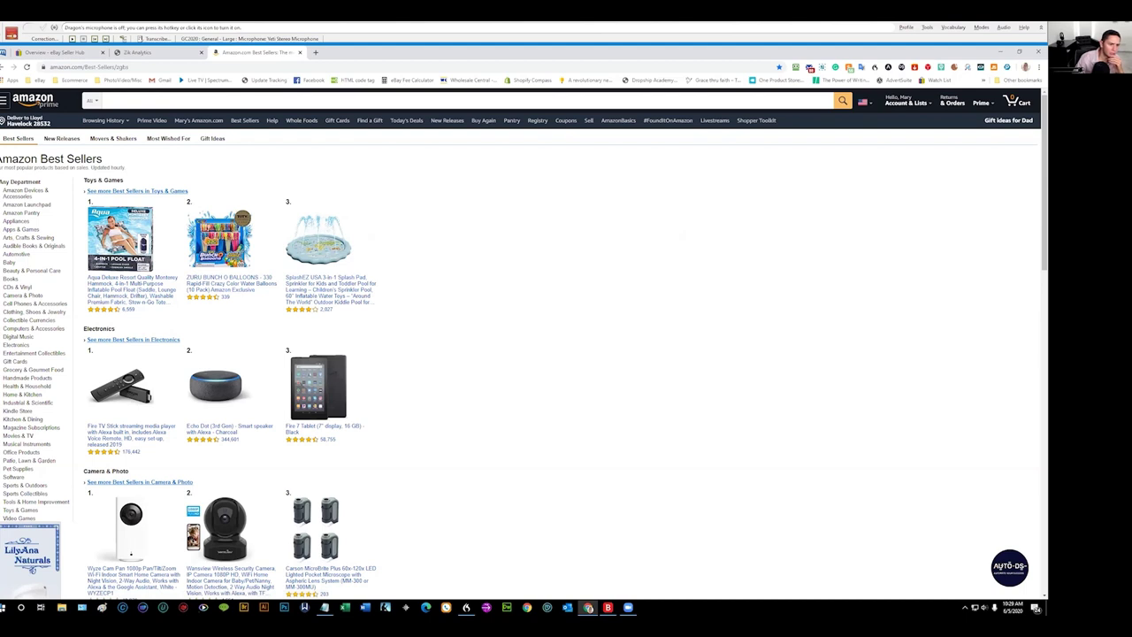
click(306, 292)
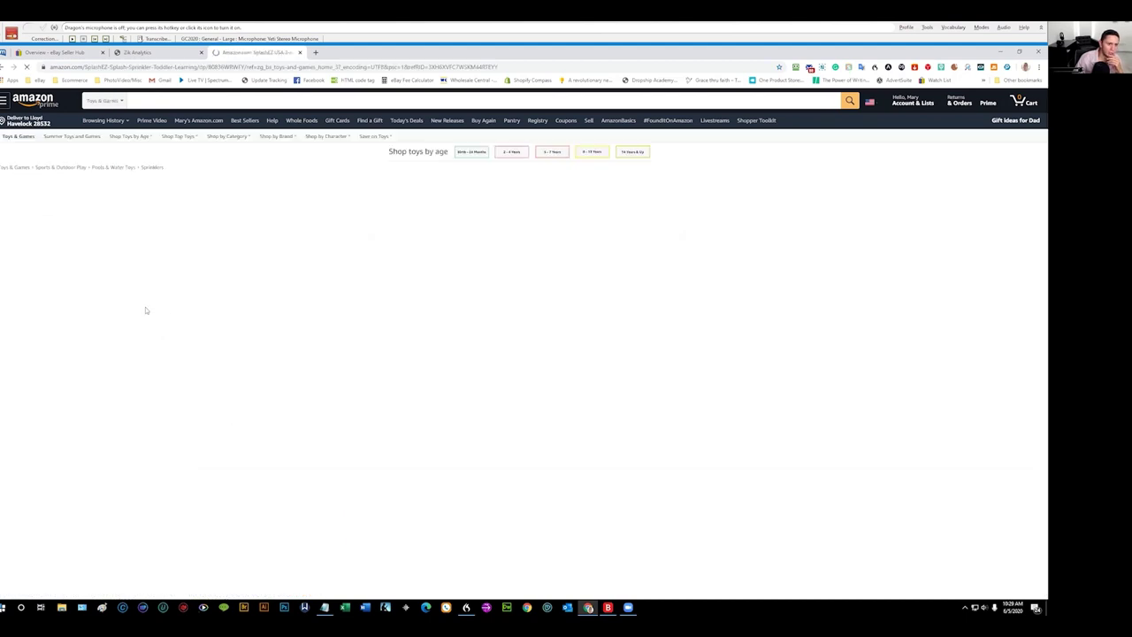
mouse_move(146, 311)
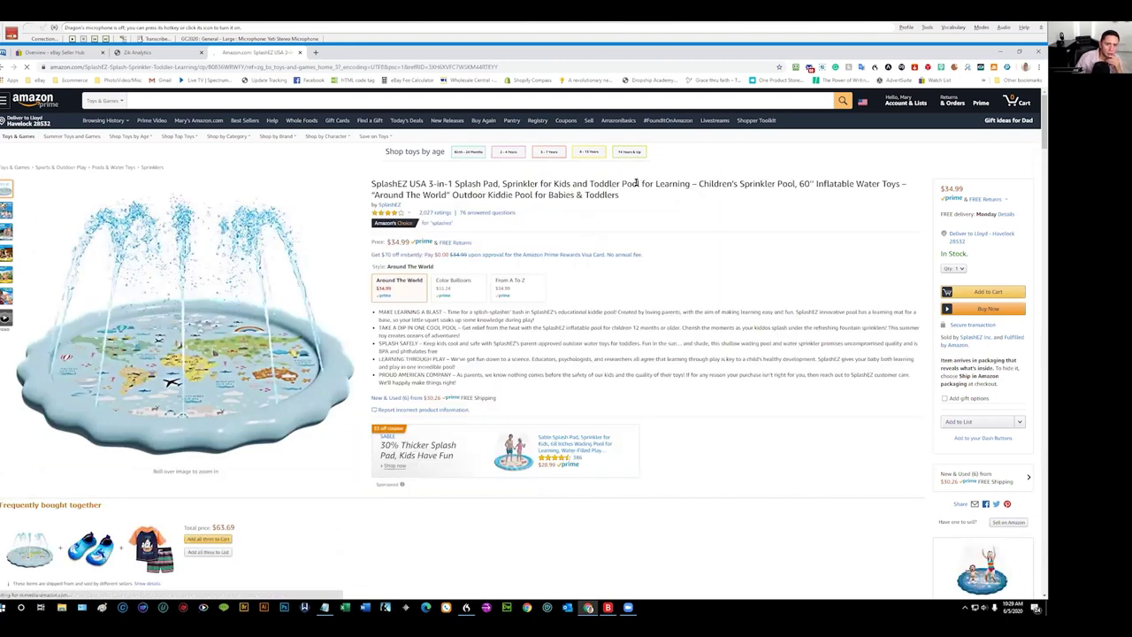
Step: Copy the opening part of the product title, "SplashEZ USA 3-in-1 Splash Pad, Sprinkler for Kids and Toddler Pool for Learnin"
drag(686, 183, 371, 183)
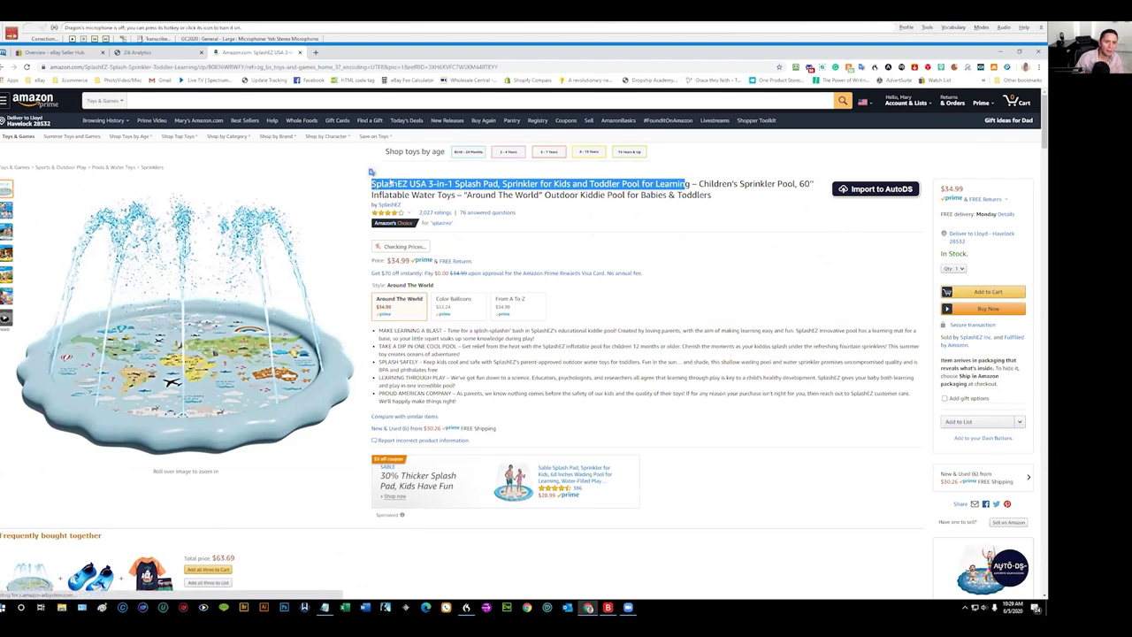
right_click(398, 183)
click(411, 186)
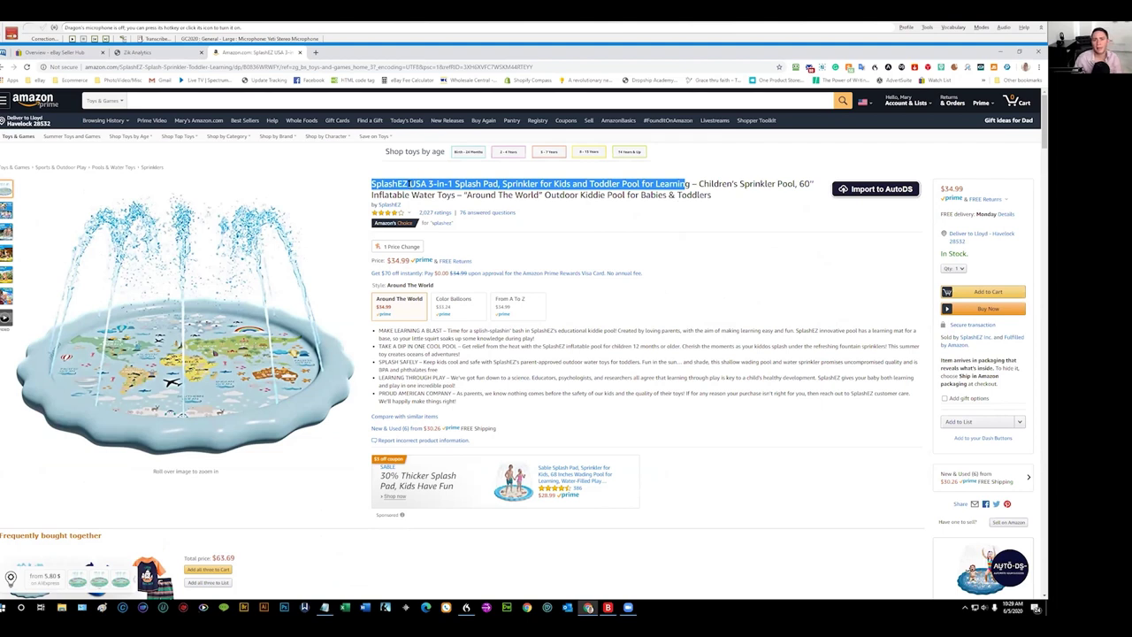
right_click(412, 183)
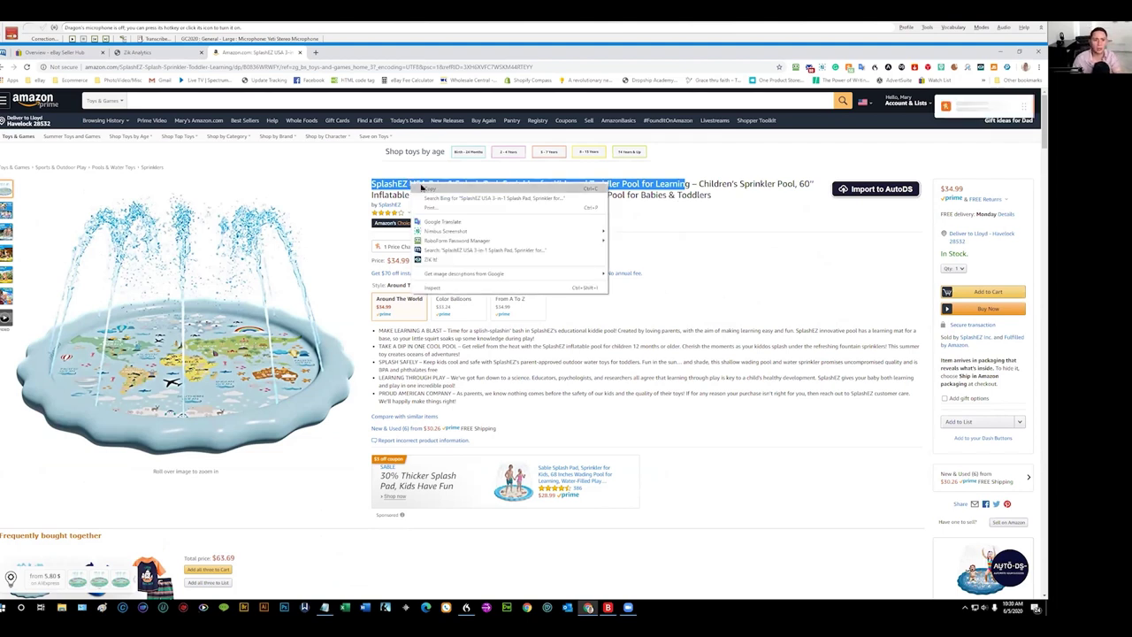
click(427, 192)
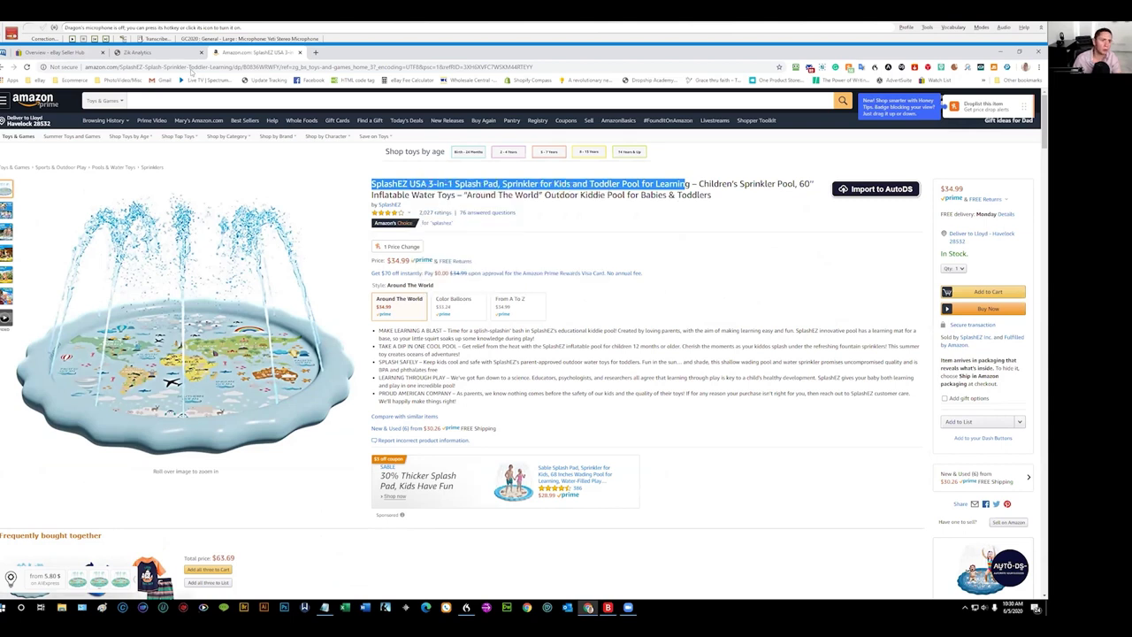
Step: Switch to Zik Analytics and search eBay for the copied title with the shipping location set to United States
click(136, 52)
click(378, 113)
right_click(378, 112)
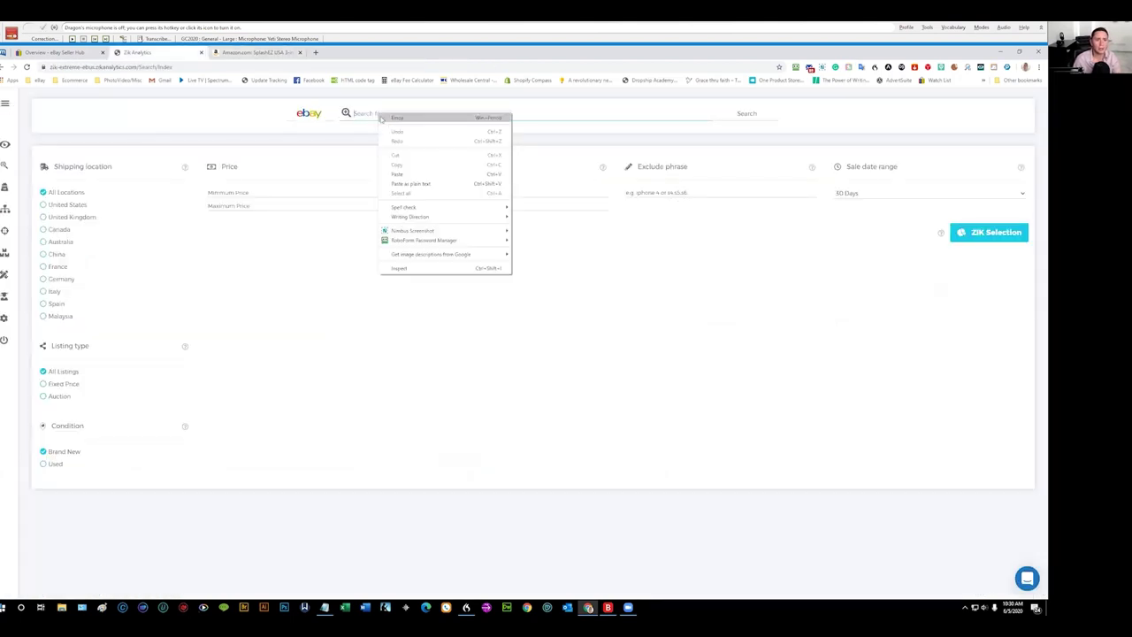
click(407, 176)
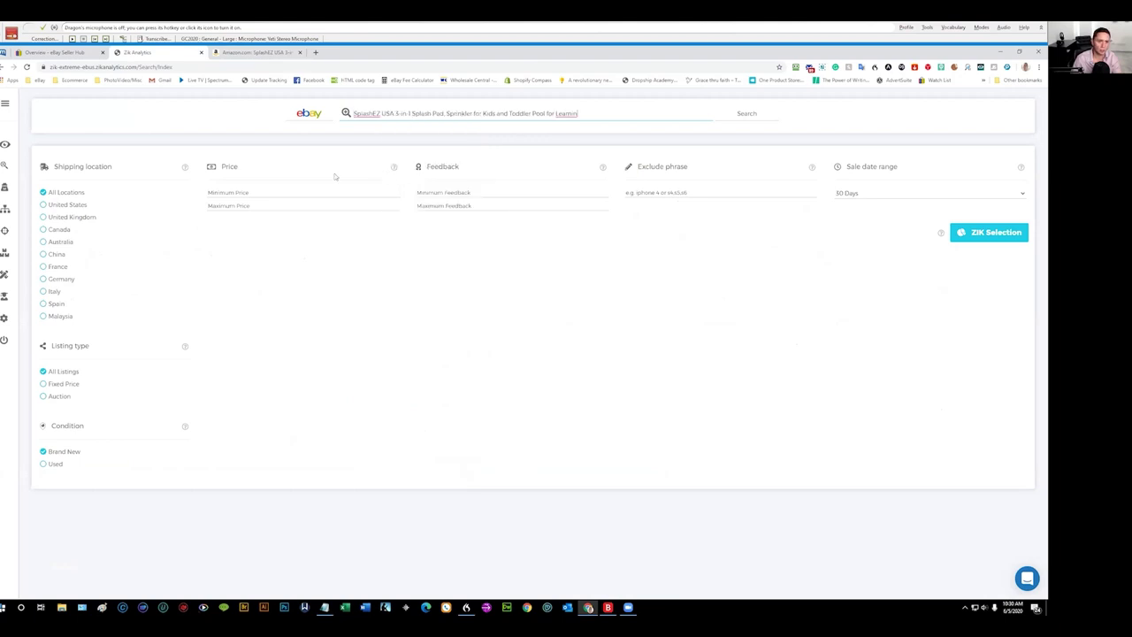
click(47, 204)
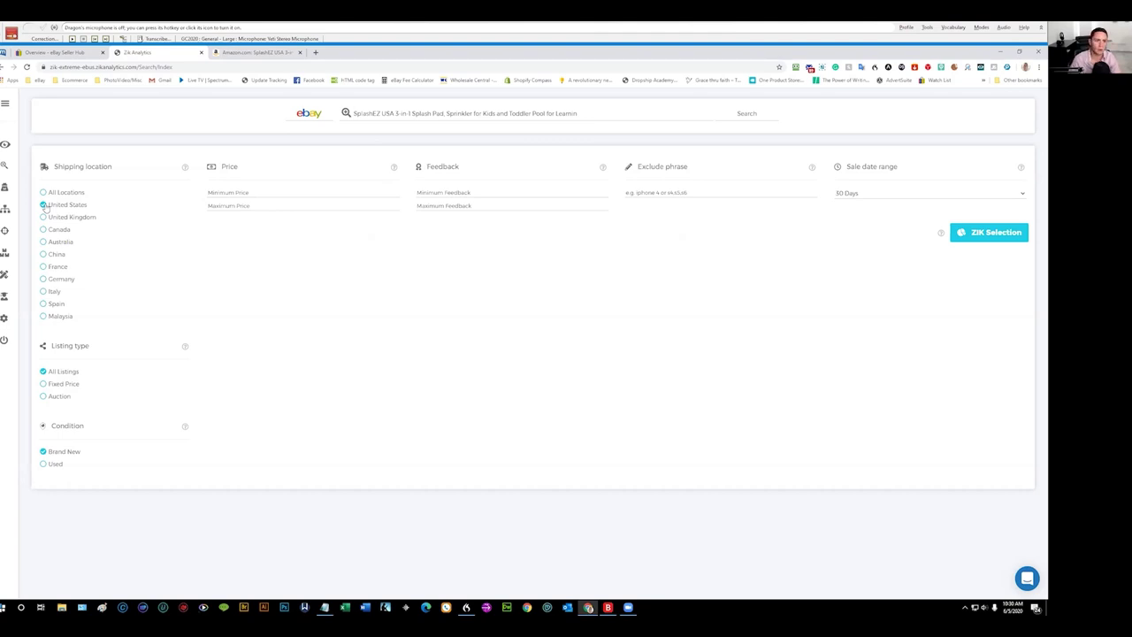
click(749, 114)
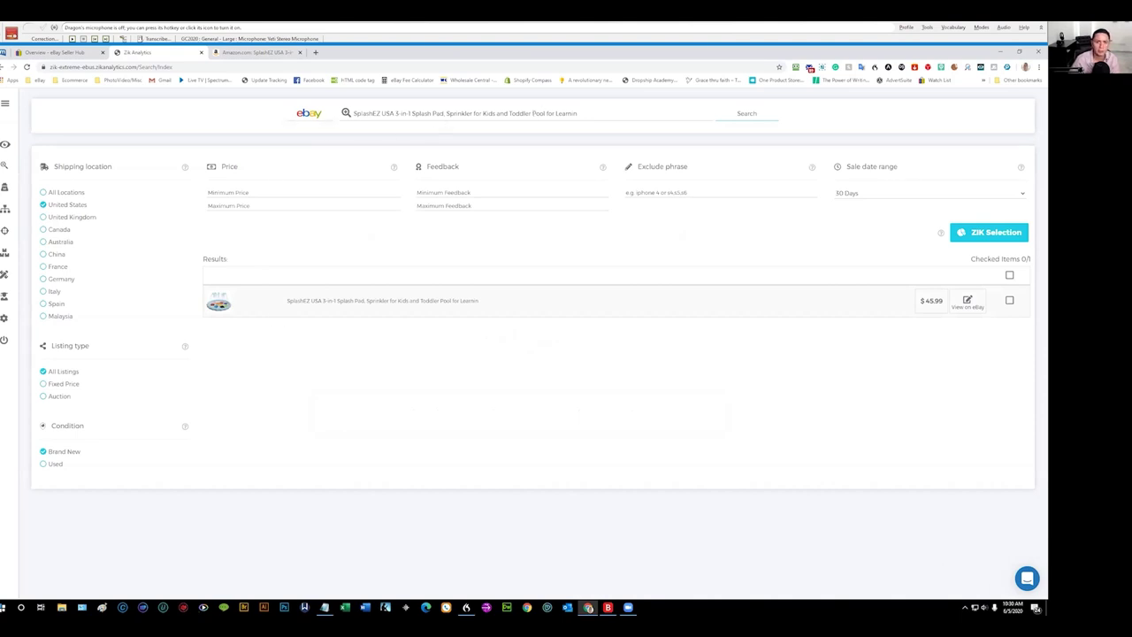
Step: Shorten the search phrase to "SplashEZ USA 3-in-1 Splash Pad, Sprinkler for Kids" and run the search again
drag(529, 113, 587, 114)
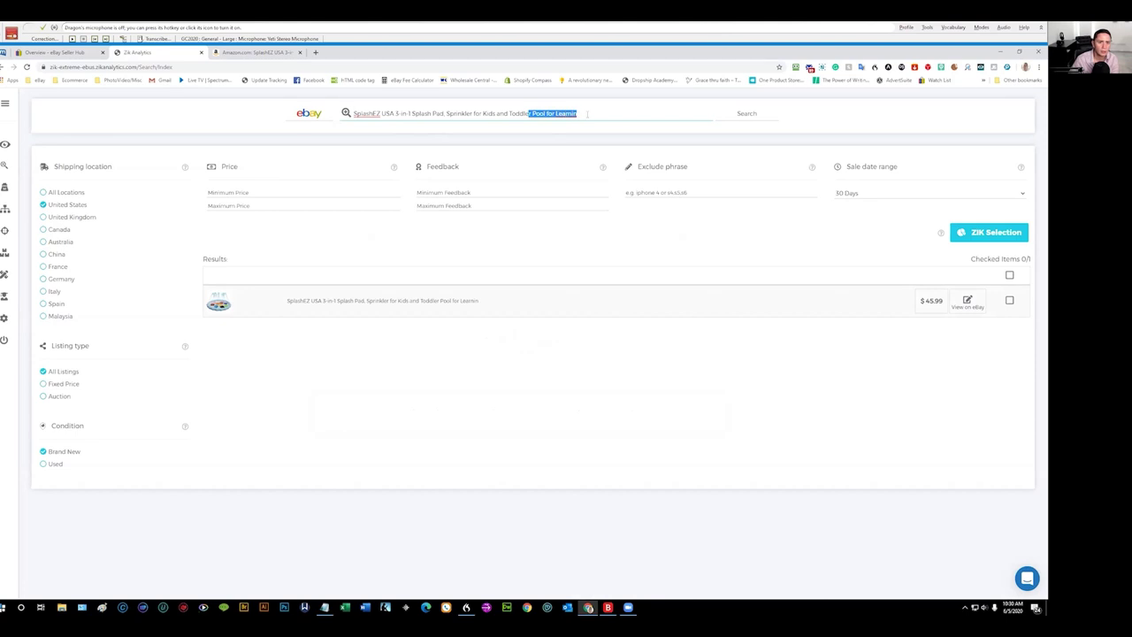
key(BackSpace)
double_click(521, 113)
key(BackSpace)
key(BackSpace)
key(BackSpace)
key(BackSpace)
click(747, 118)
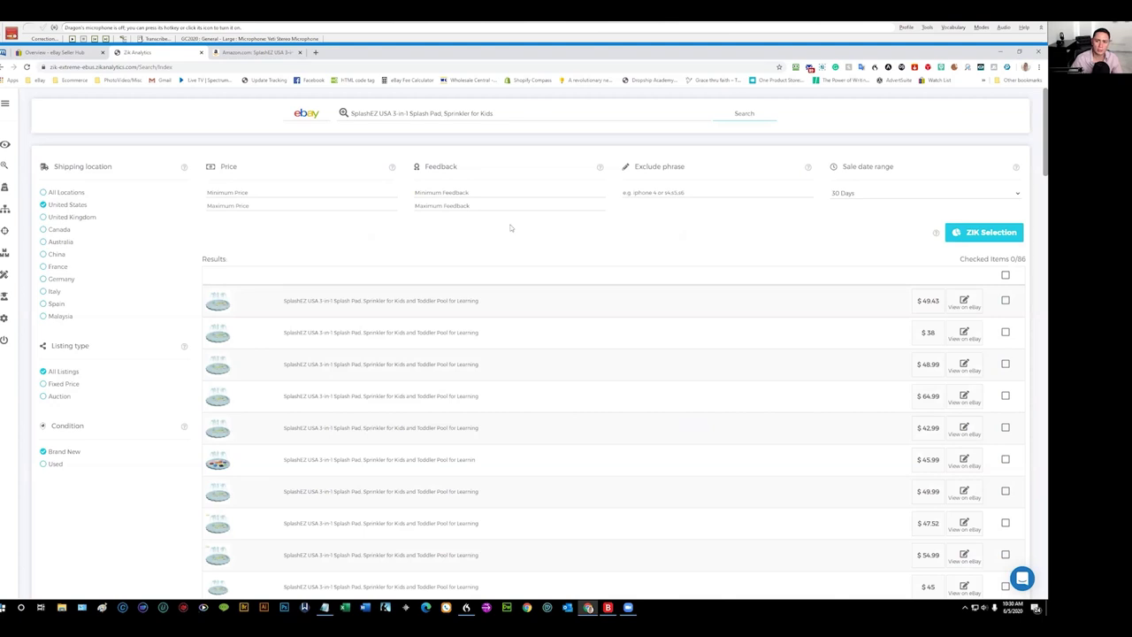
Step: Run ZIK Selection on all the search results and review the sales figures, charts and seller listings
click(1005, 275)
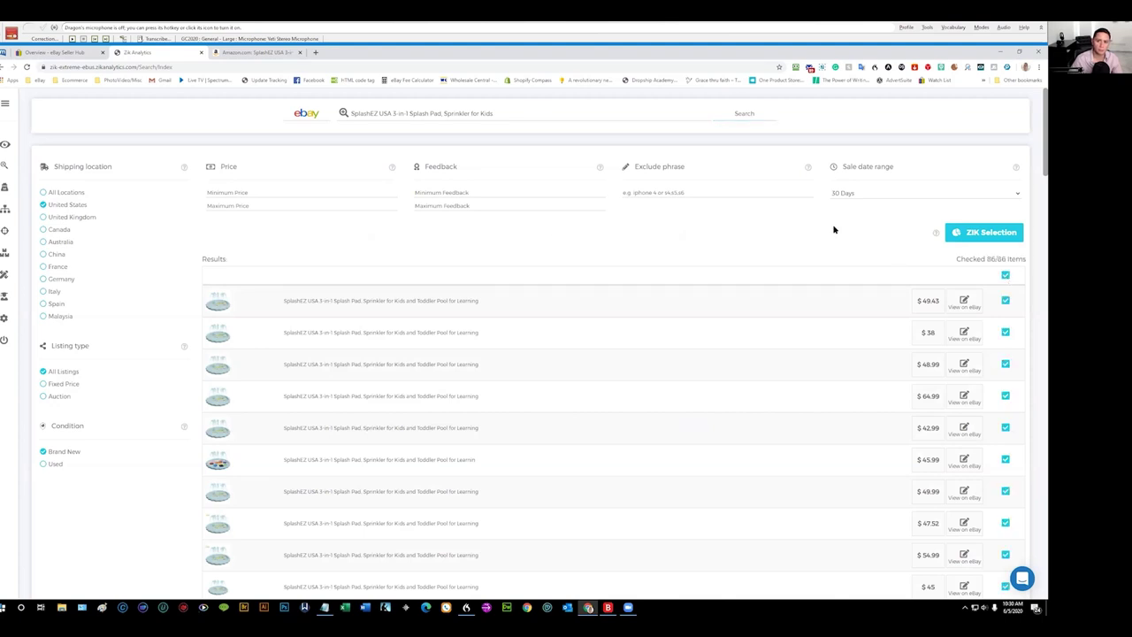
click(991, 232)
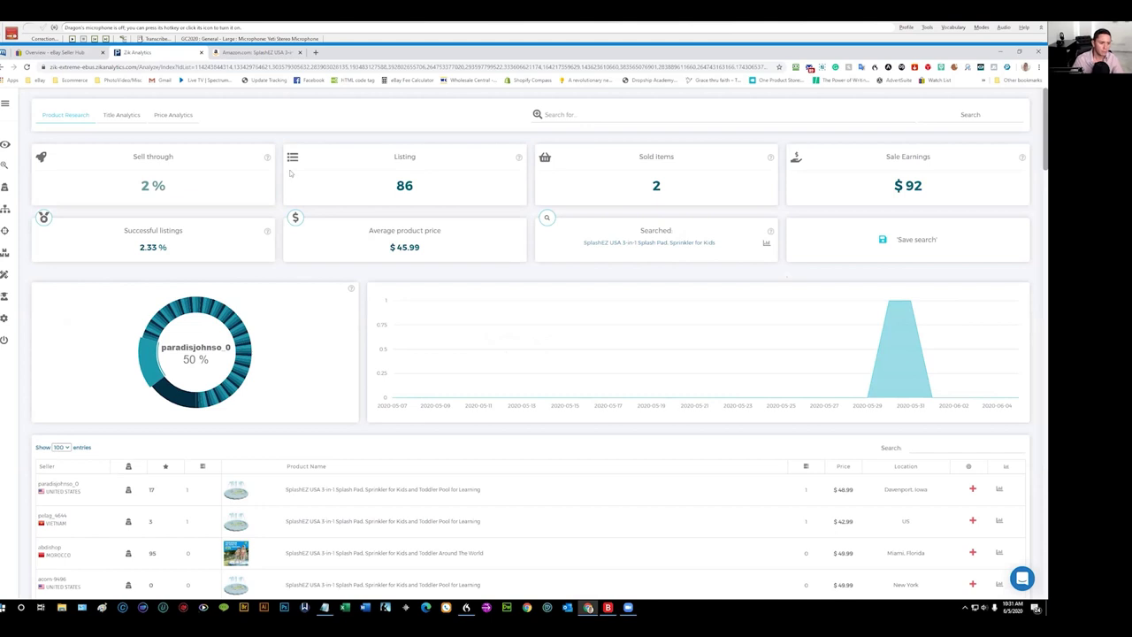
scroll(251, 266, down, 1)
scroll(254, 230, down, 1)
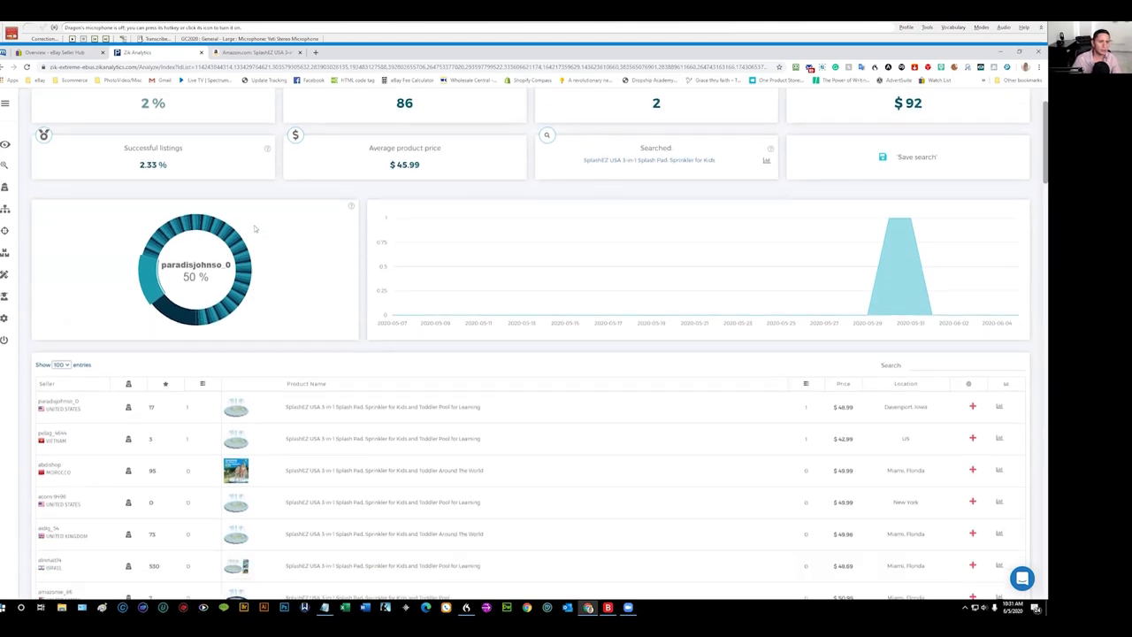
scroll(257, 225, down, 1)
scroll(274, 226, up, 3)
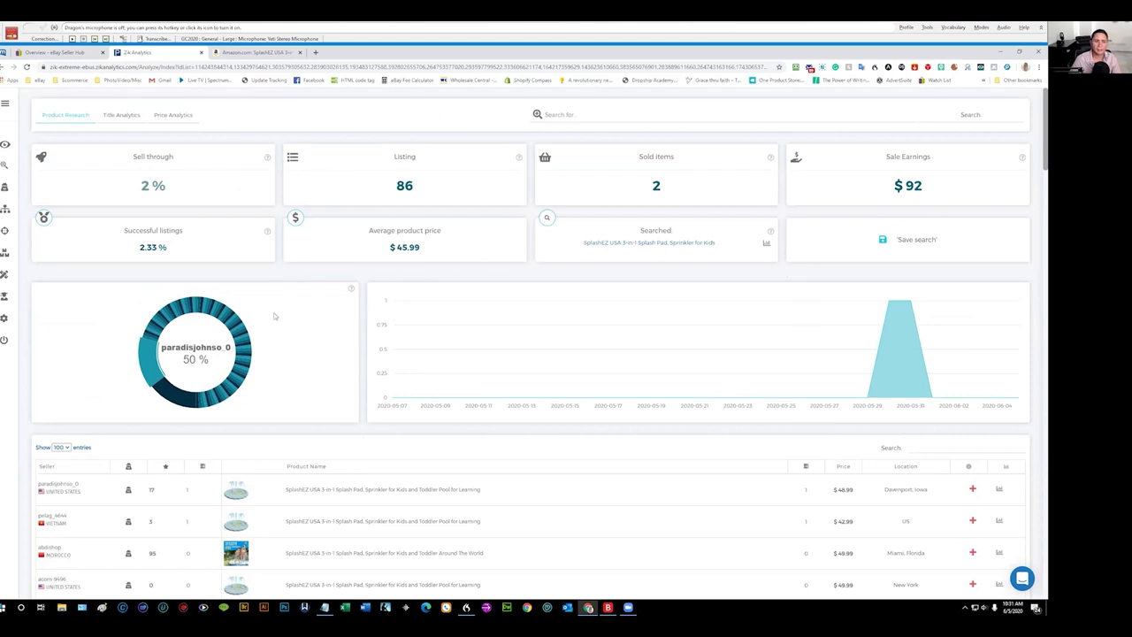
scroll(337, 283, down, 2)
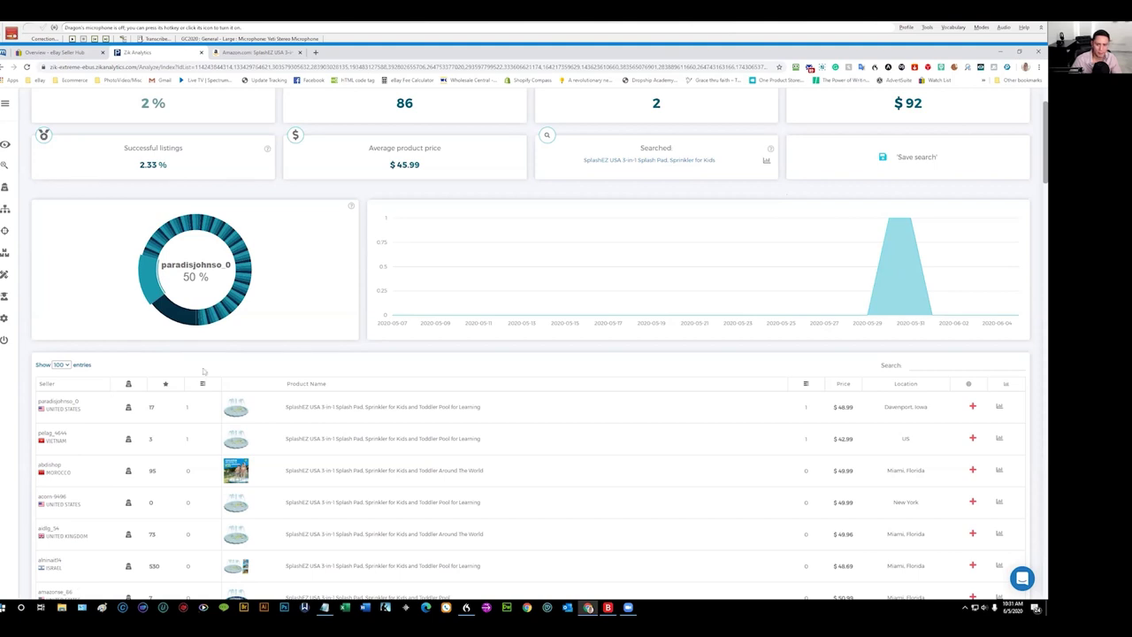
scroll(187, 519, down, 1)
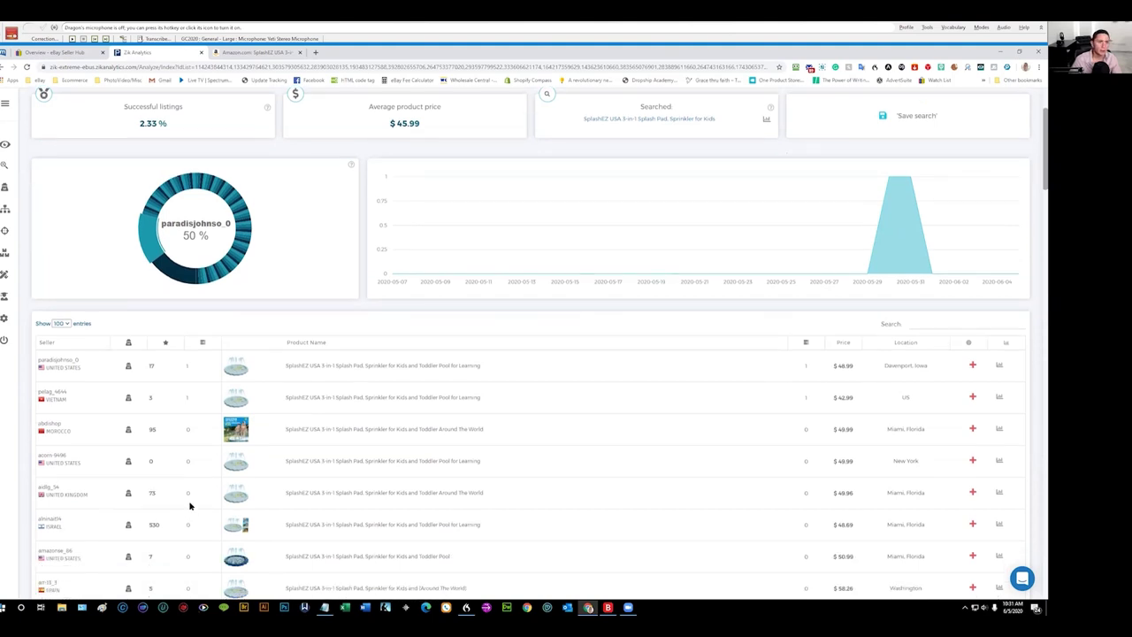
Step: Check the splash pad's price on its Amazon page and scan the Vietnam, United States, Israel and Morocco sellers from the ZIK results
click(257, 54)
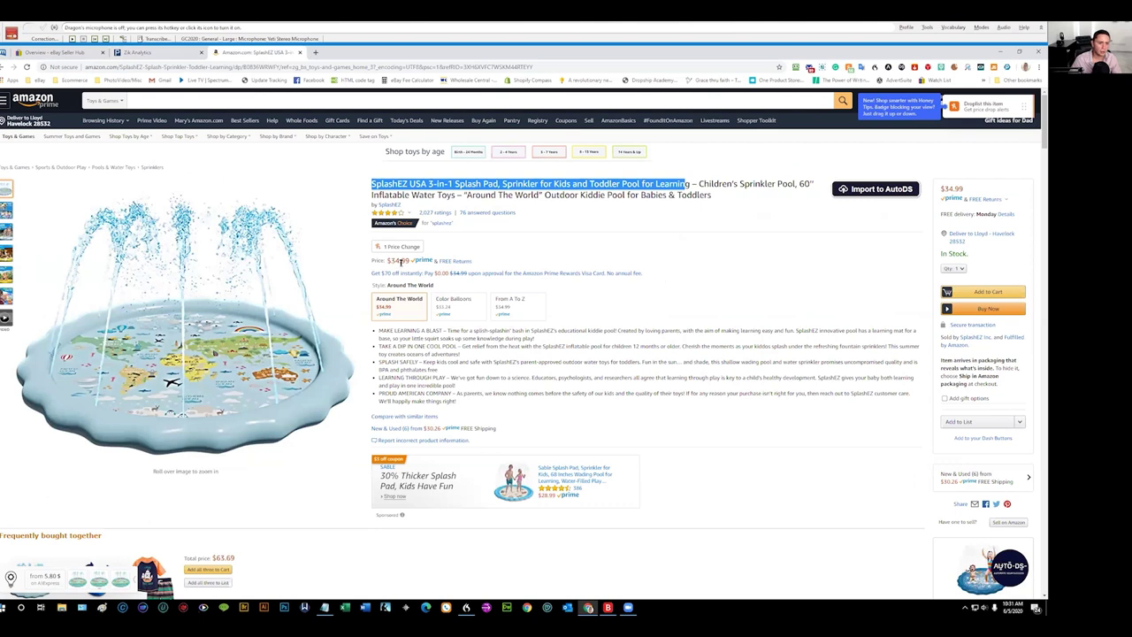
click(138, 52)
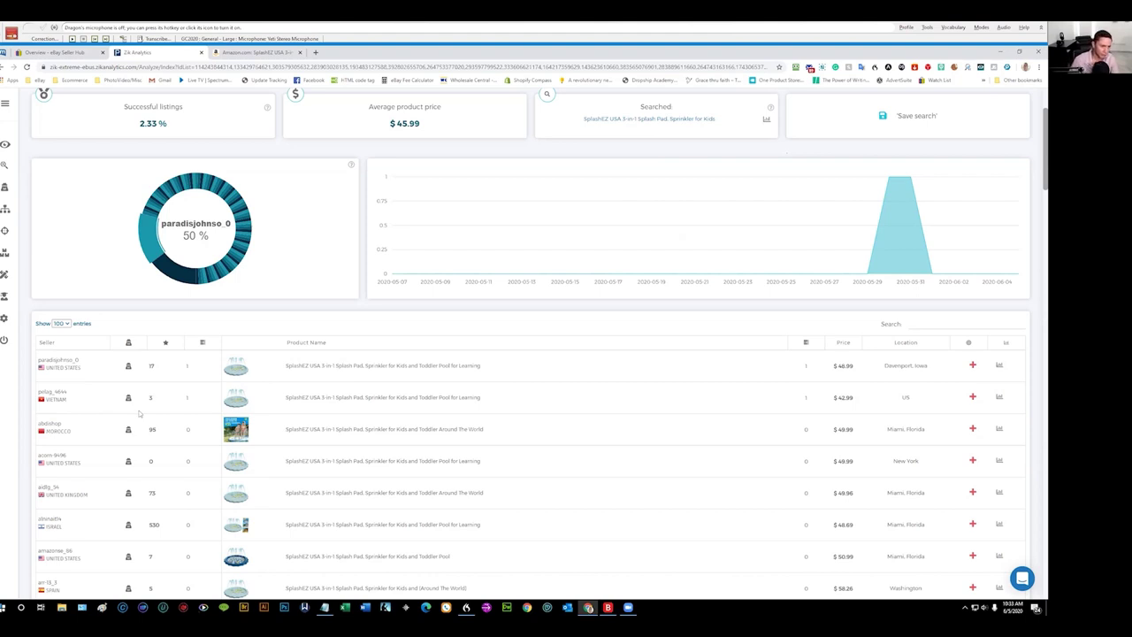
middle_click(129, 398)
middle_click(128, 367)
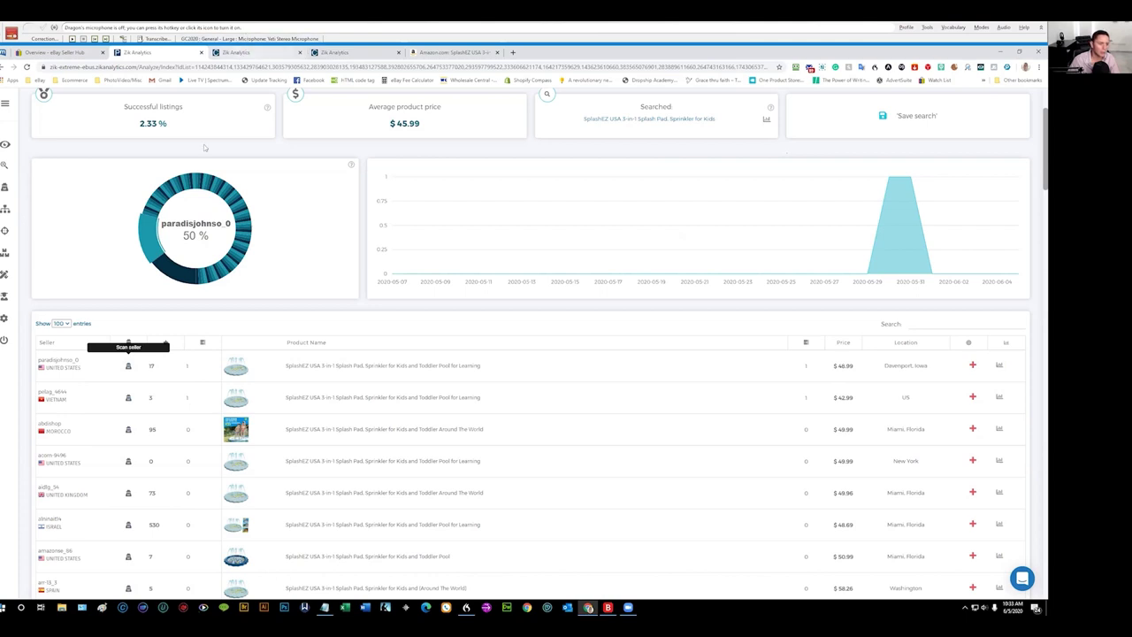
click(128, 525)
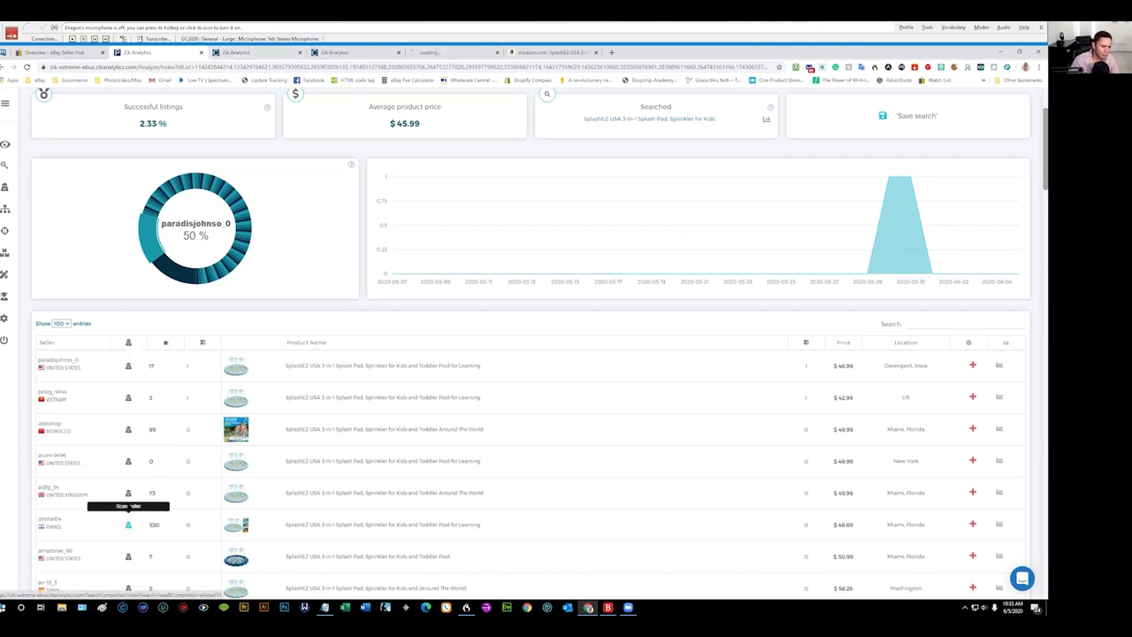
click(128, 434)
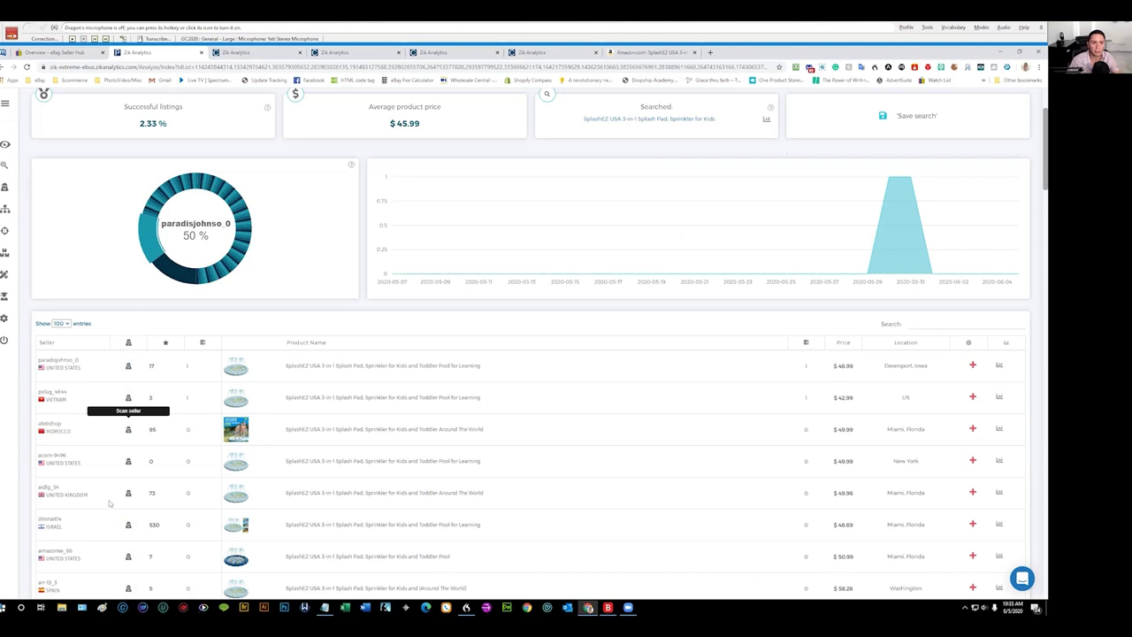
Step: Review the Vietnam seller's scan results and start adding that seller to the watchlist
click(239, 53)
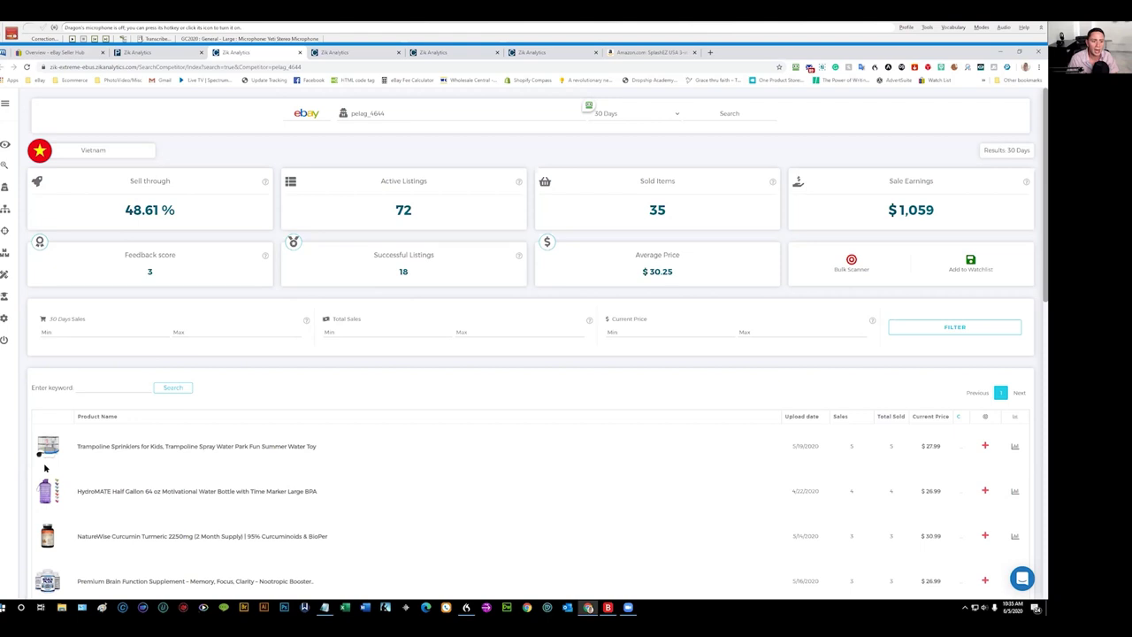
mouse_move(41, 455)
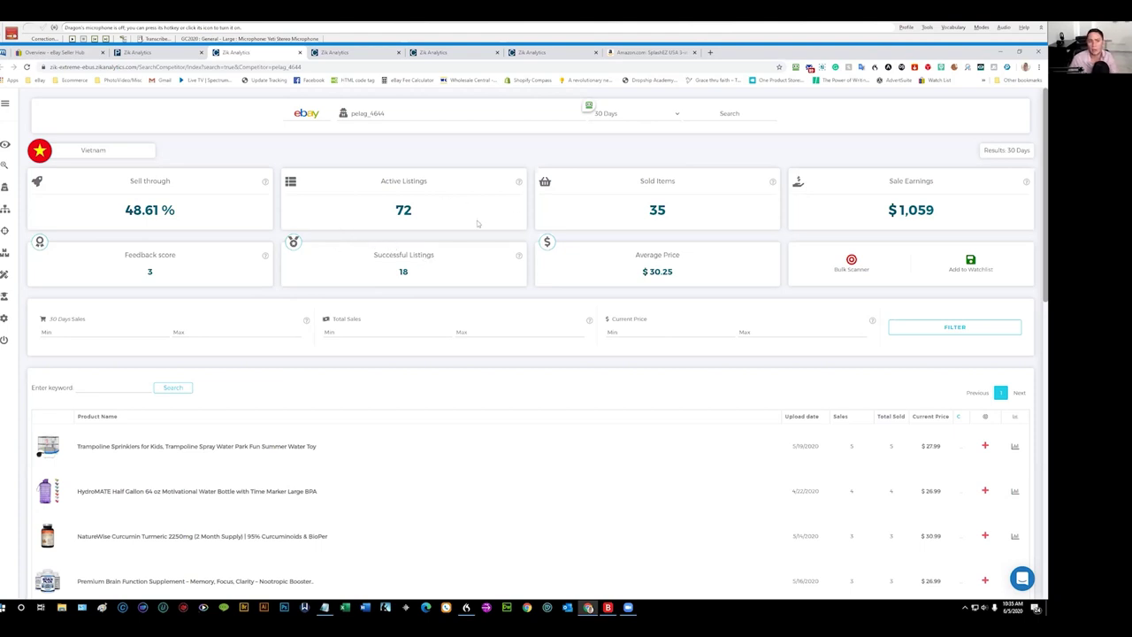
click(970, 260)
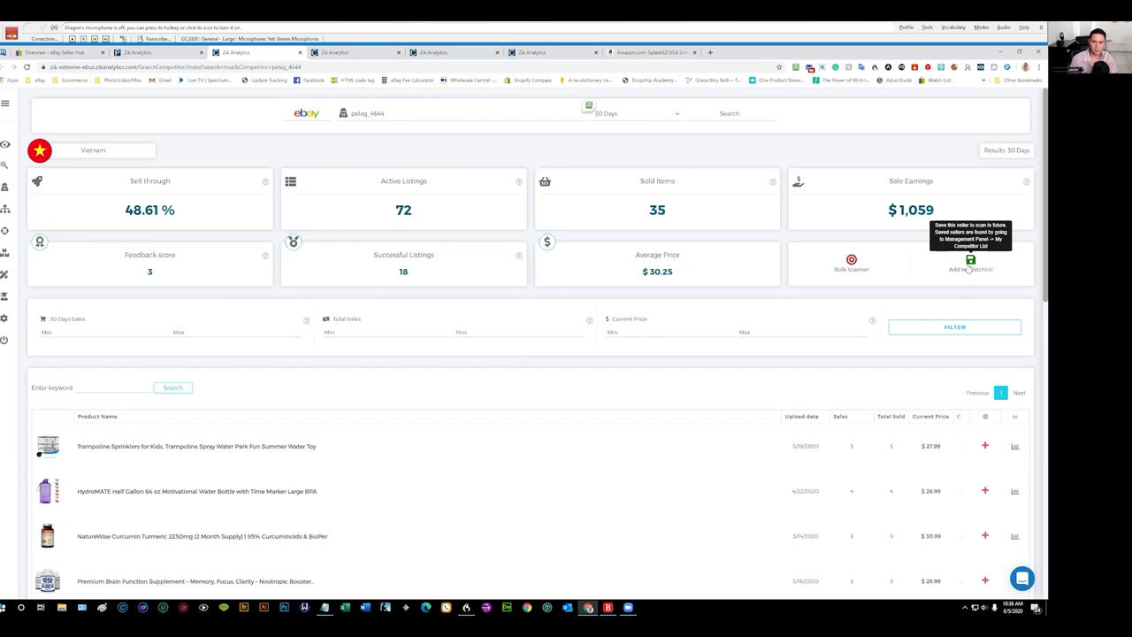
click(970, 267)
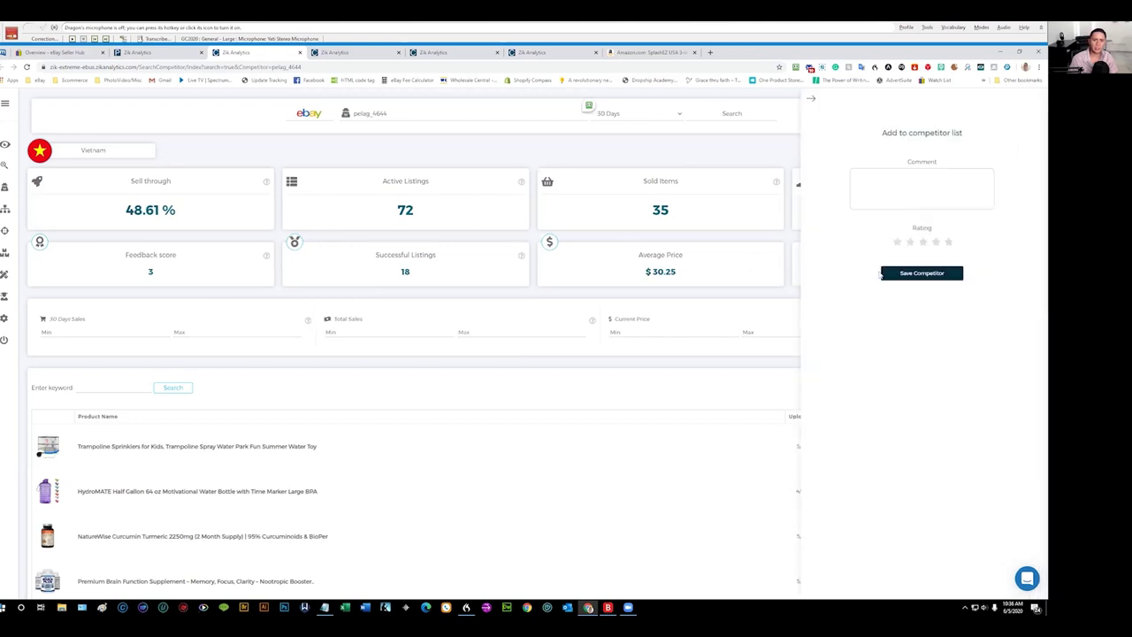
Step: Save the seller as a competitor with the comment "seller 1 ebay consult meeting" and a three-star rating
click(911, 202)
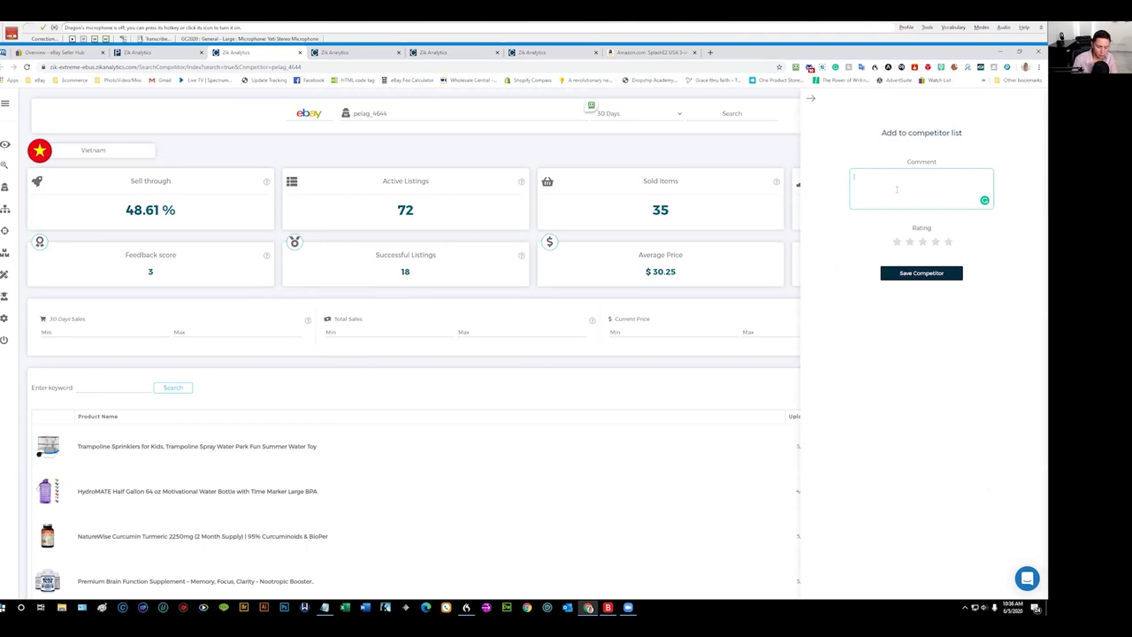
text(selle)
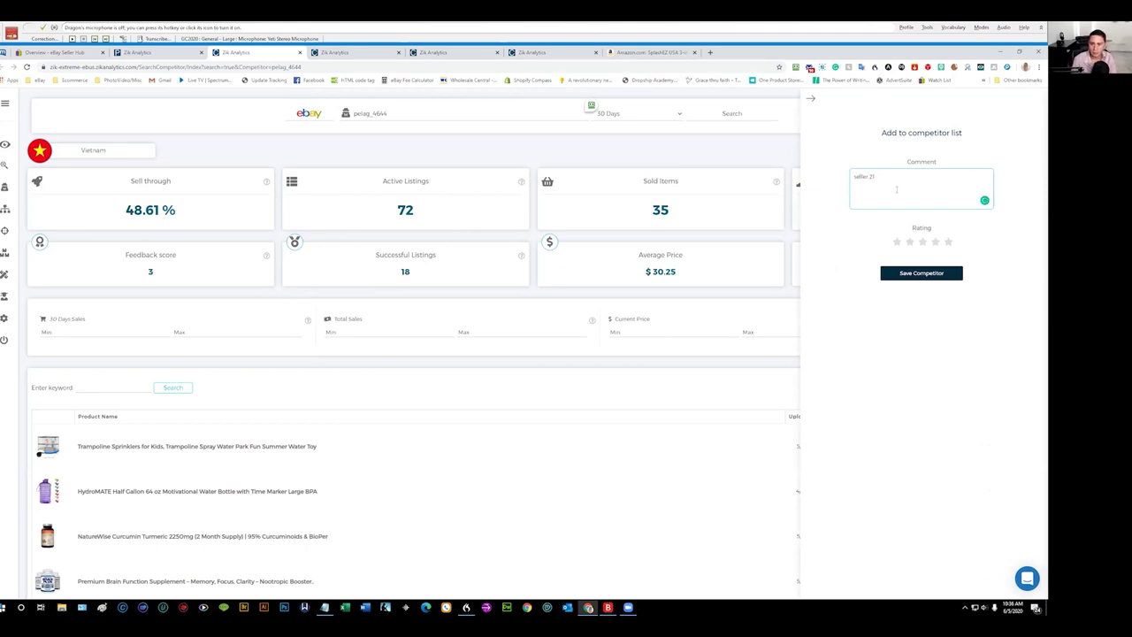
text(r 1 ebay consult)
key(BackSpace)
key(BackSpace)
key(BackSpace)
key(BackSpace)
key(BackSpace)
text(sult meeting)
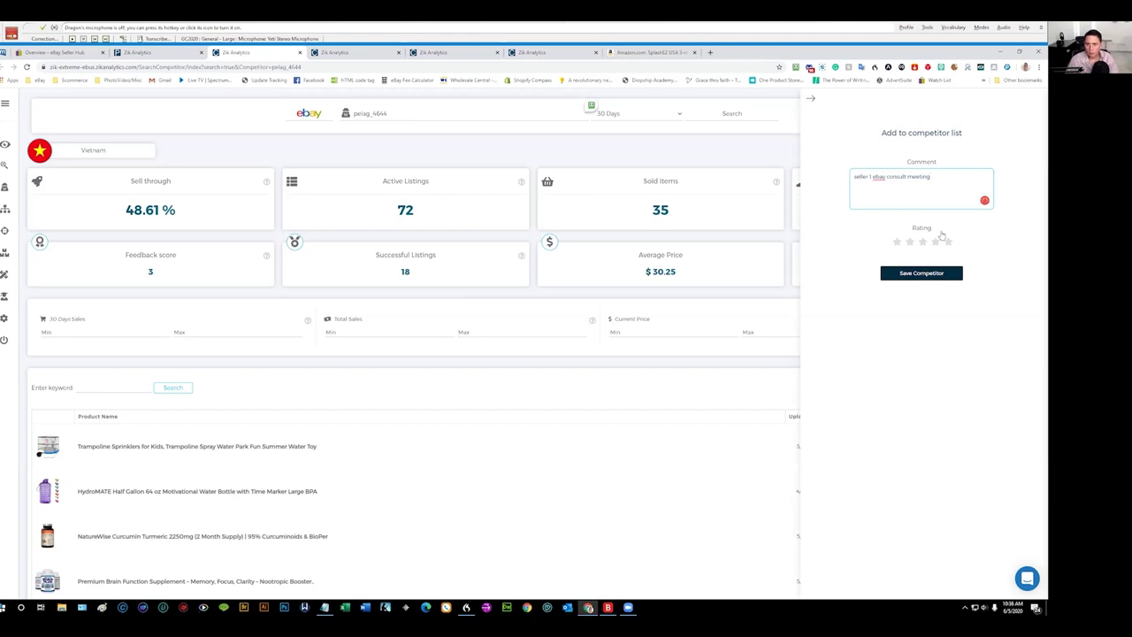
click(921, 243)
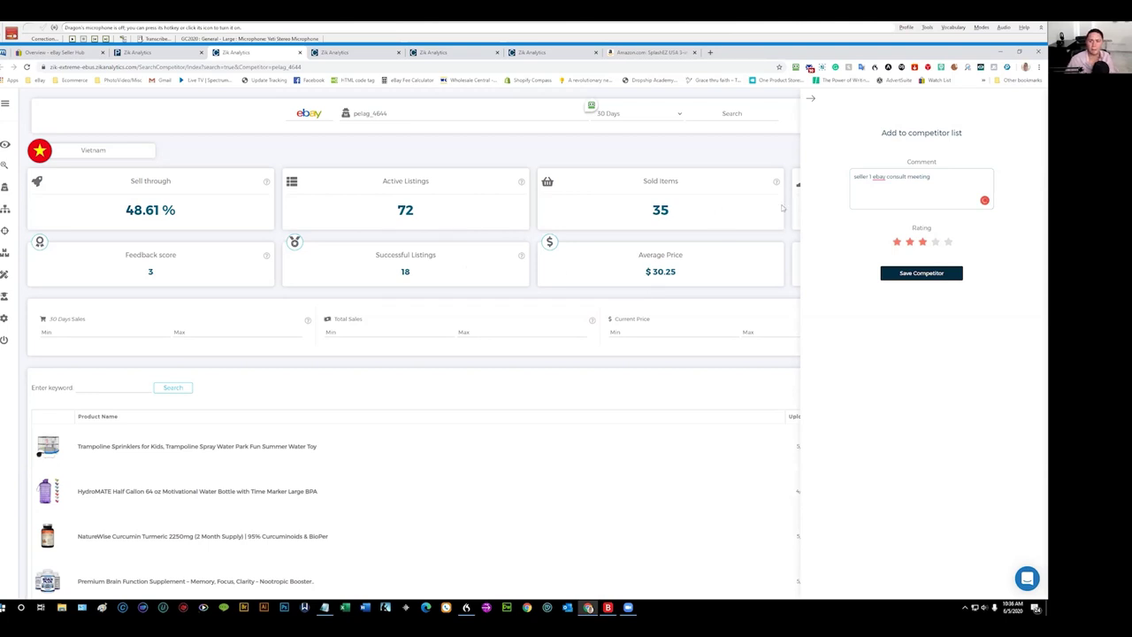
click(926, 276)
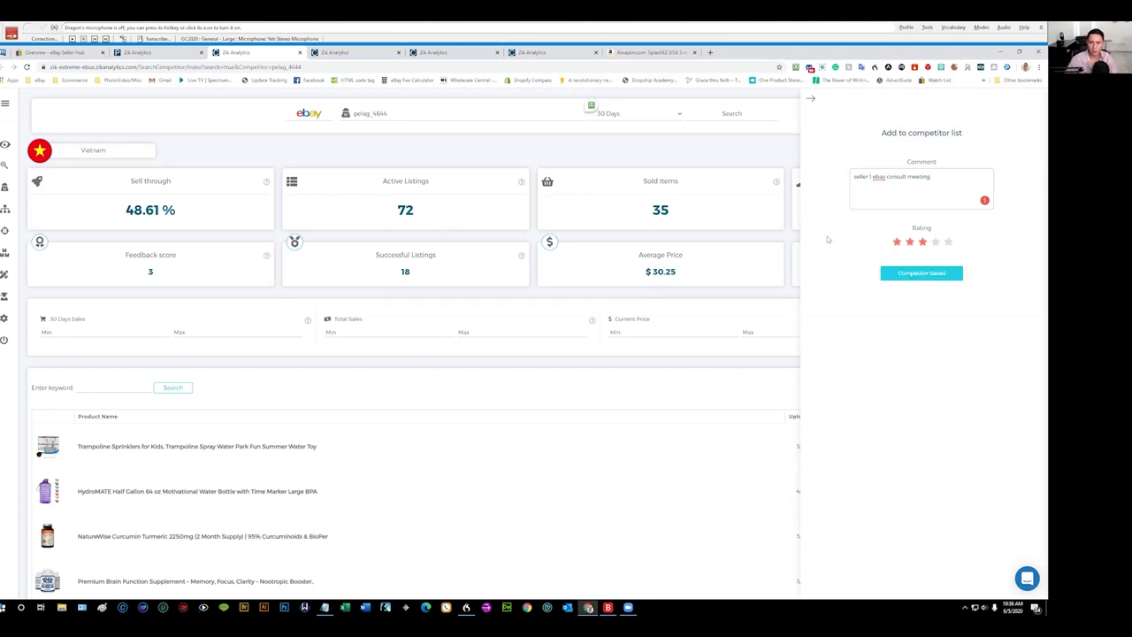
click(811, 99)
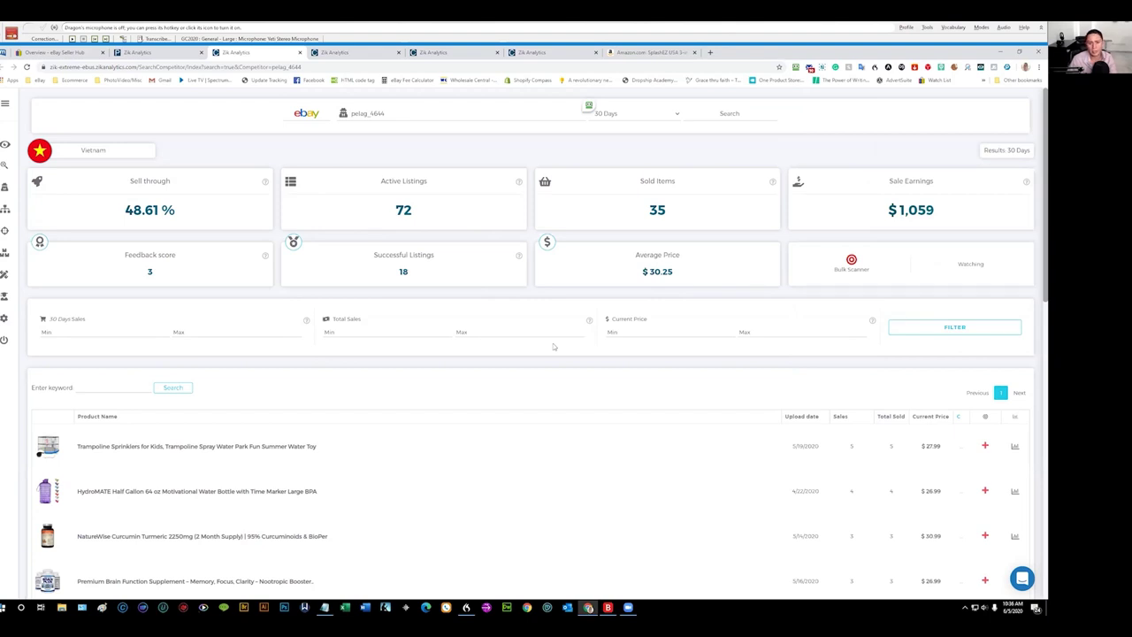
Step: Open the management page My Competitor List separately from the seller scan
click(4, 318)
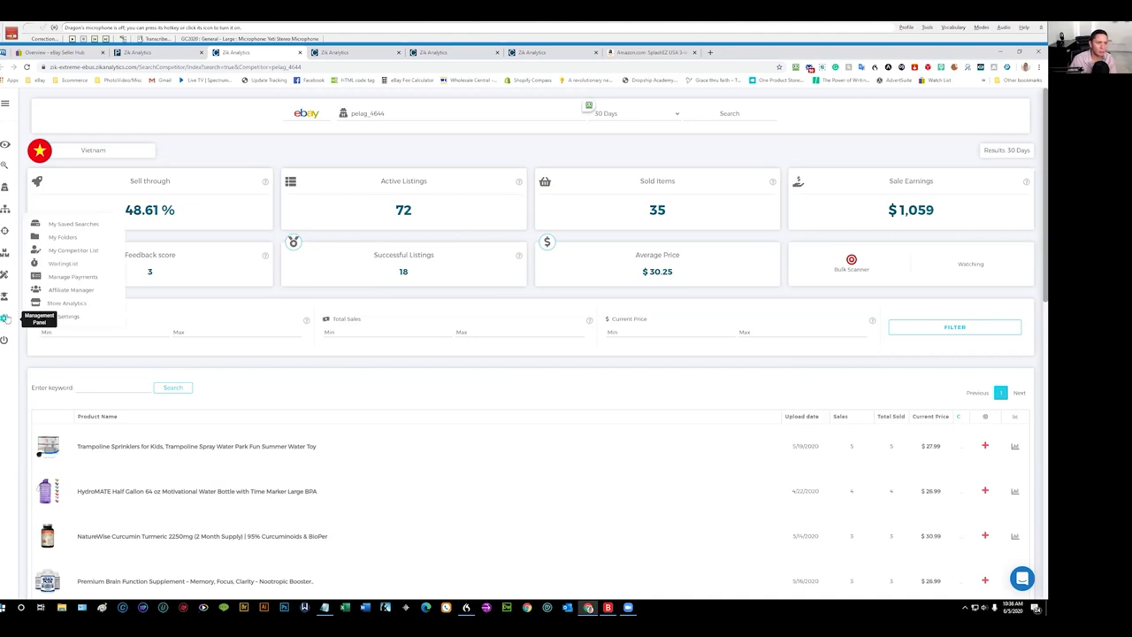
right_click(76, 251)
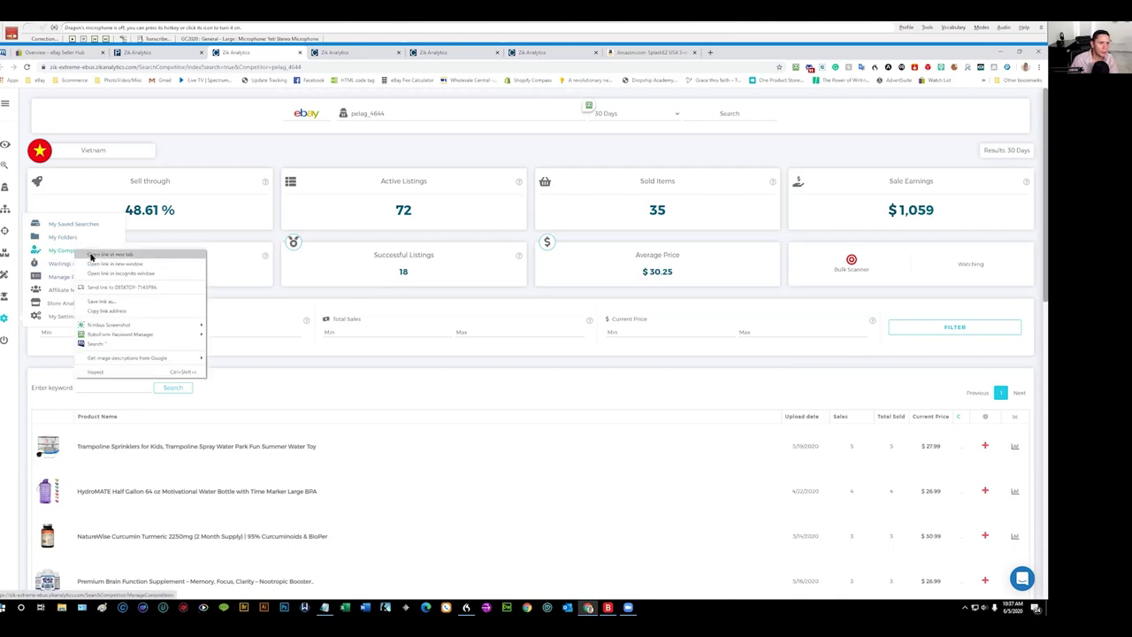
click(93, 255)
mouse_move(305, 141)
click(341, 52)
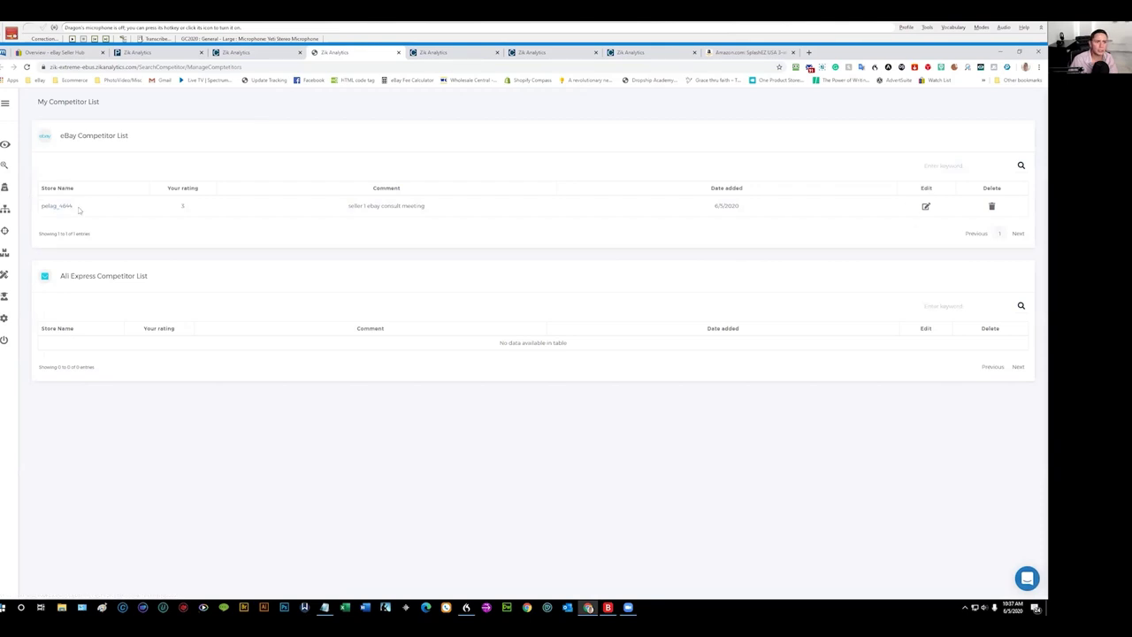
Step: Extend the saved eBay competitor's comment to "seller 1 ebay consult meeting last scanned date" and save the changes
click(927, 206)
triple_click(897, 178)
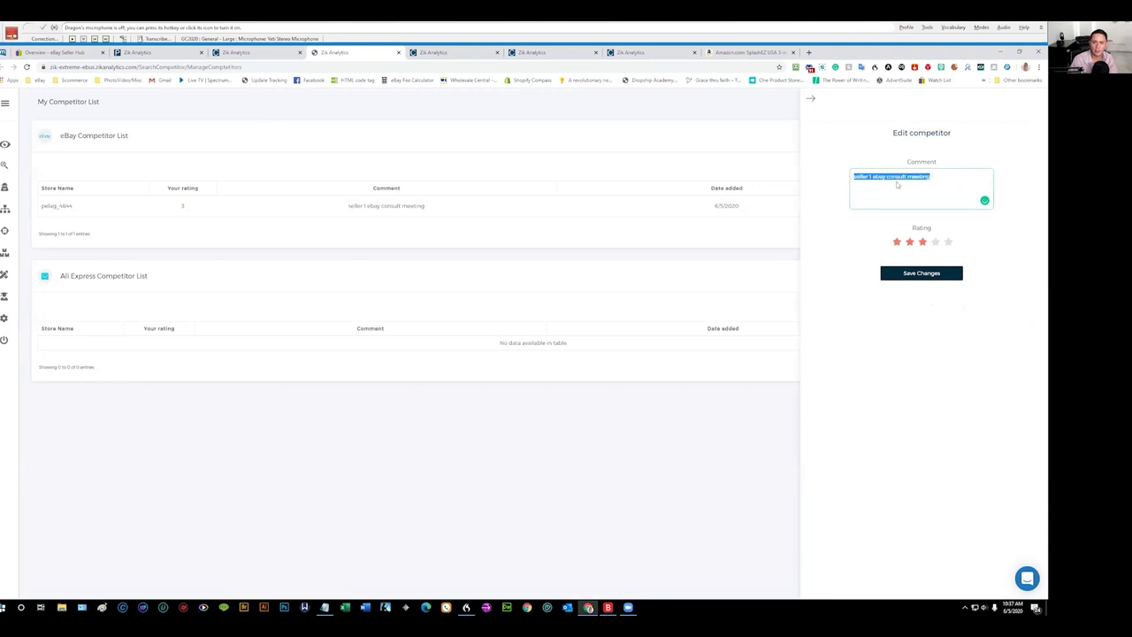
key(End)
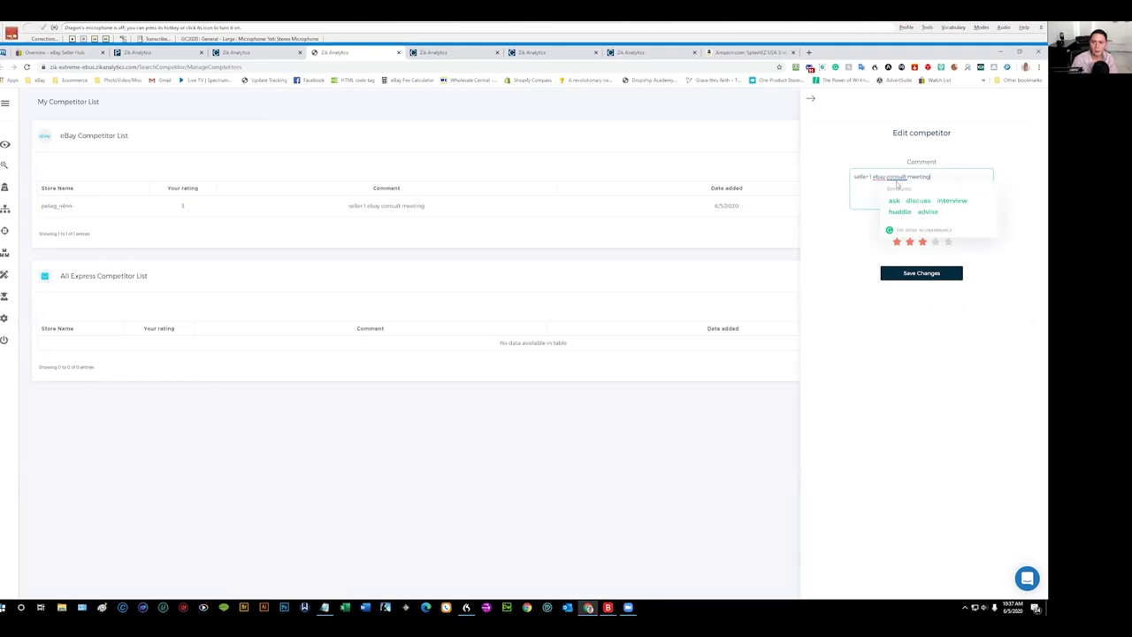
text(last)
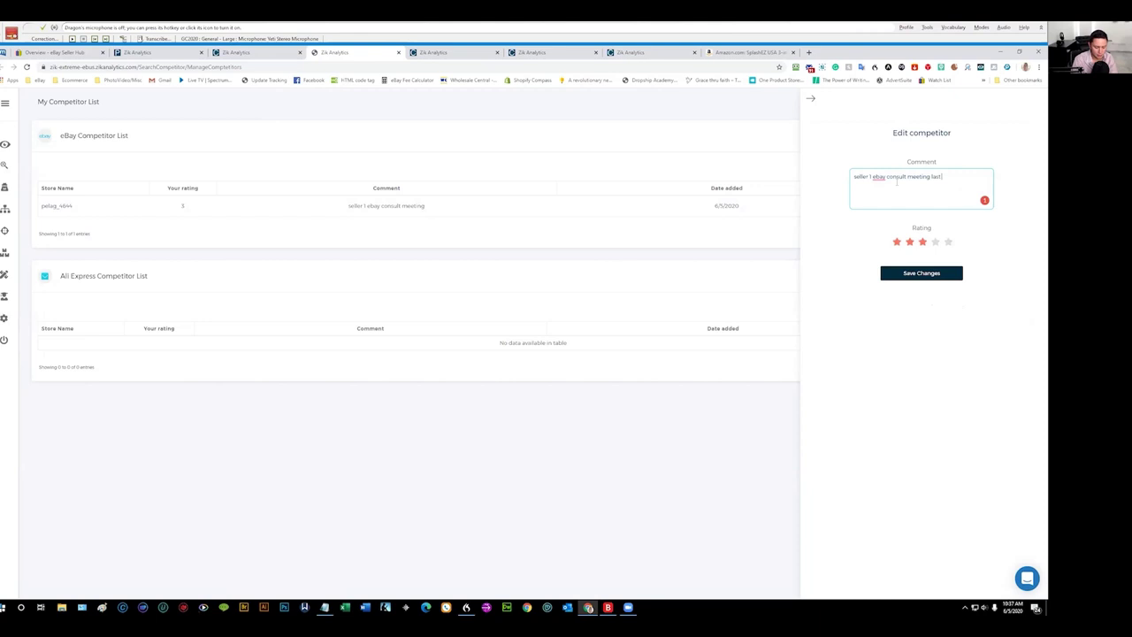
text( scanned)
text( dat)
text( data)
key(BackSpace)
text(e)
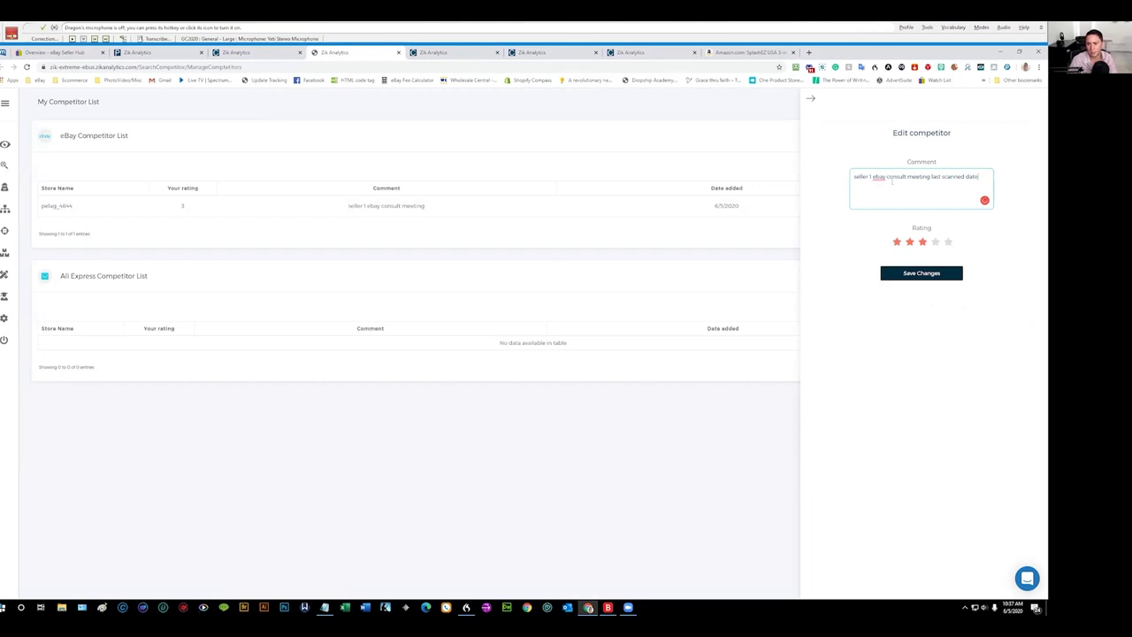
click(920, 273)
click(389, 221)
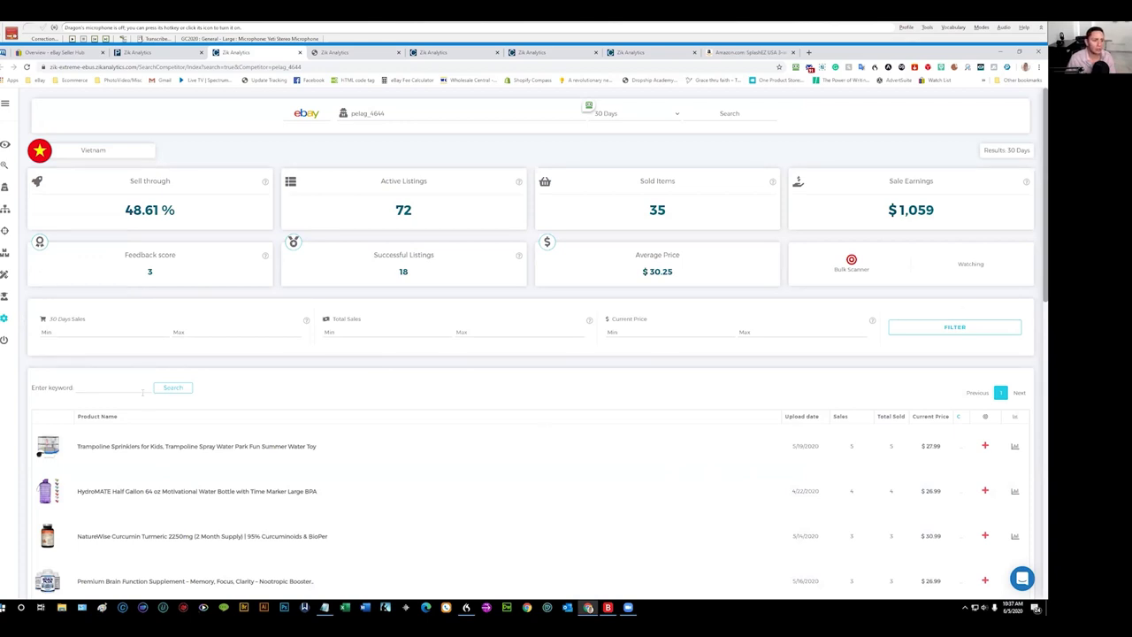
Step: Scan the Vietnam seller's "Trampoline Sprinklers for Kids" title and rerun its search with the shipping location set to United States
mouse_move(60, 427)
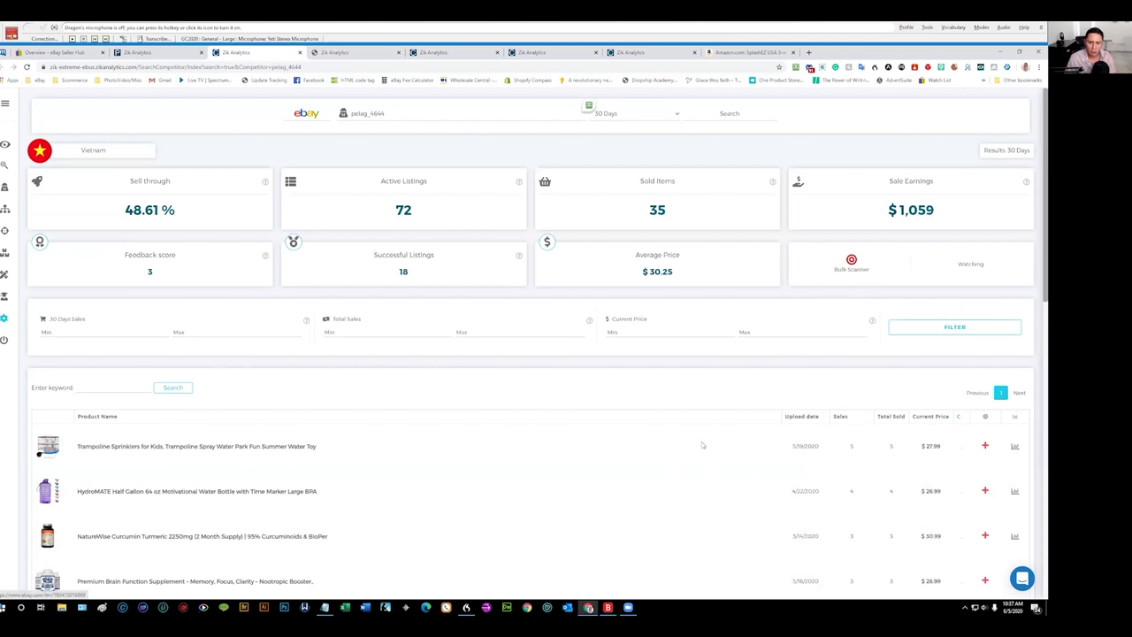
click(1016, 448)
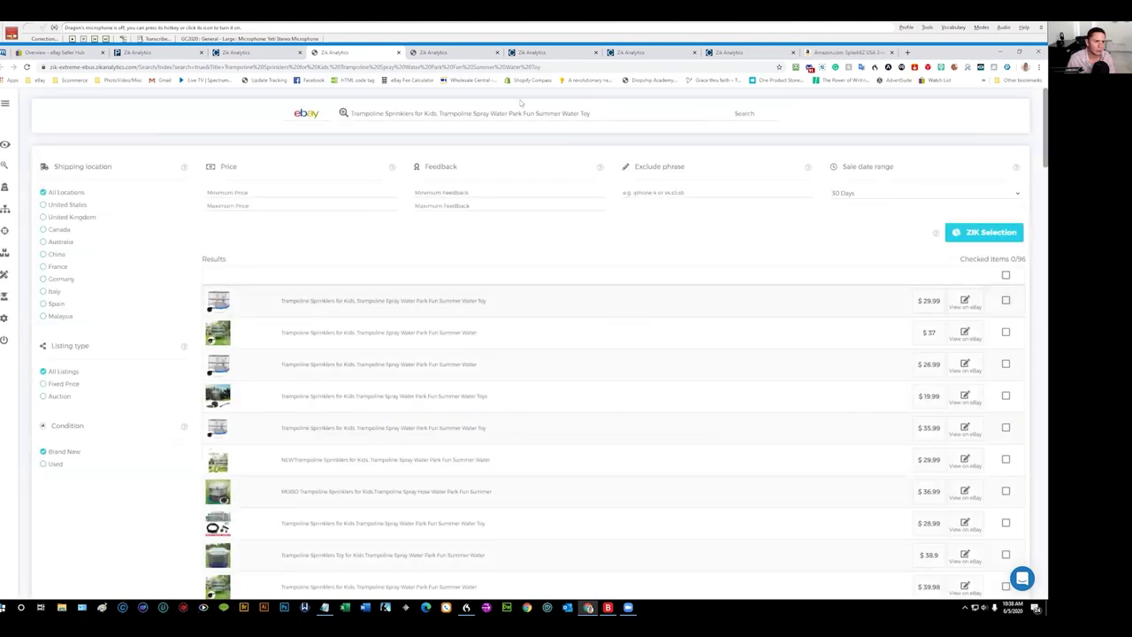
click(65, 204)
click(744, 114)
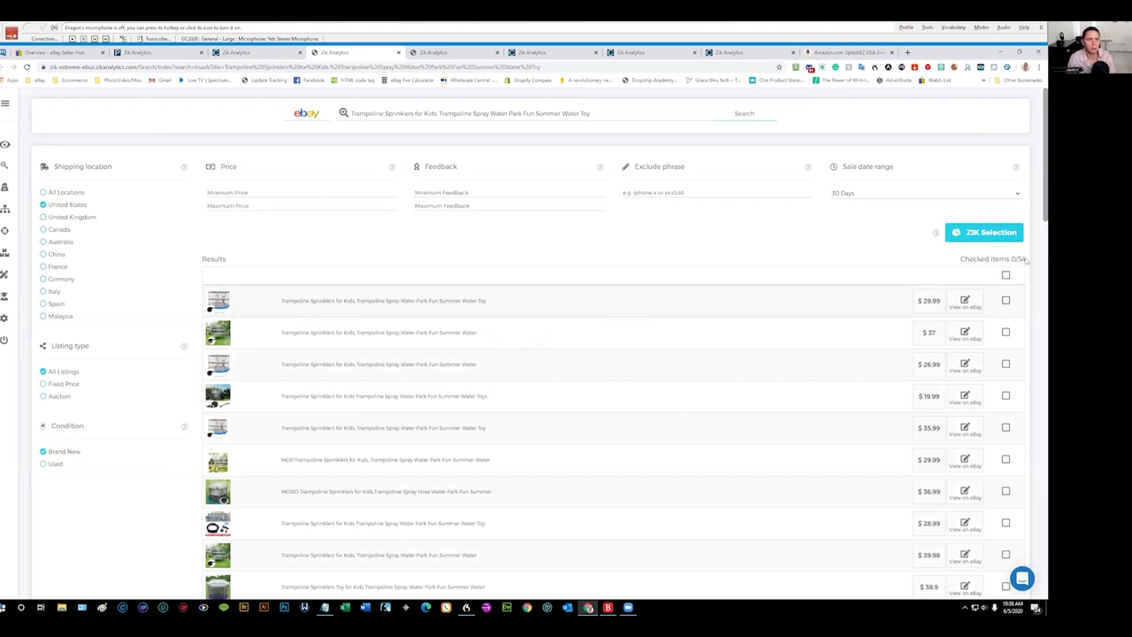
Step: Return to the Vietnam seller's scan and save the extension settings with country United States and competition check Match Title
click(258, 55)
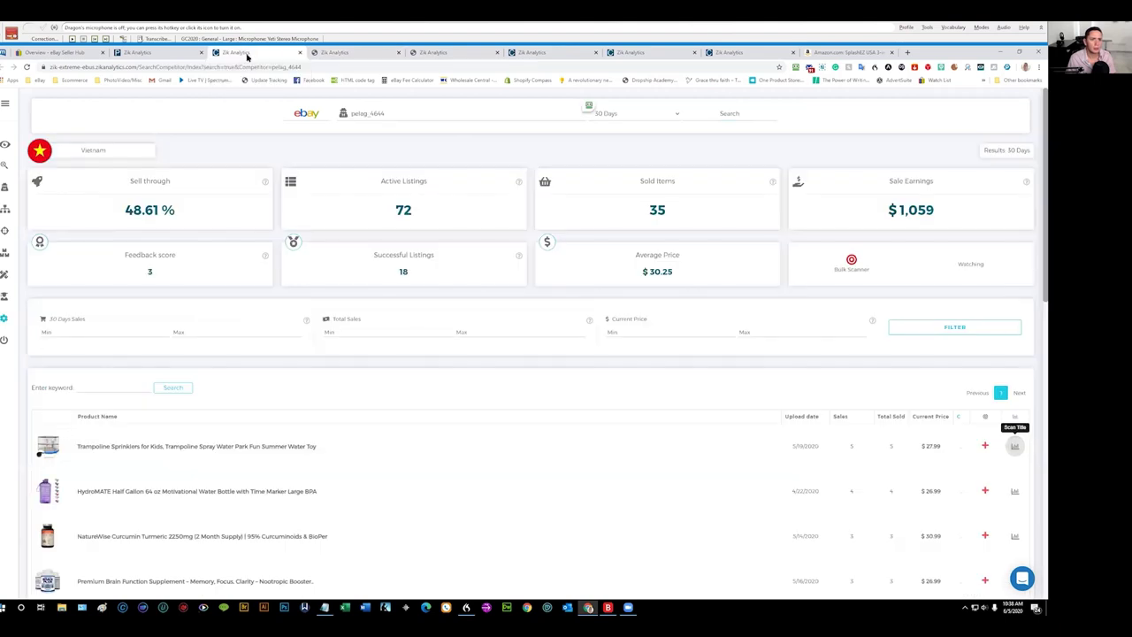
click(980, 68)
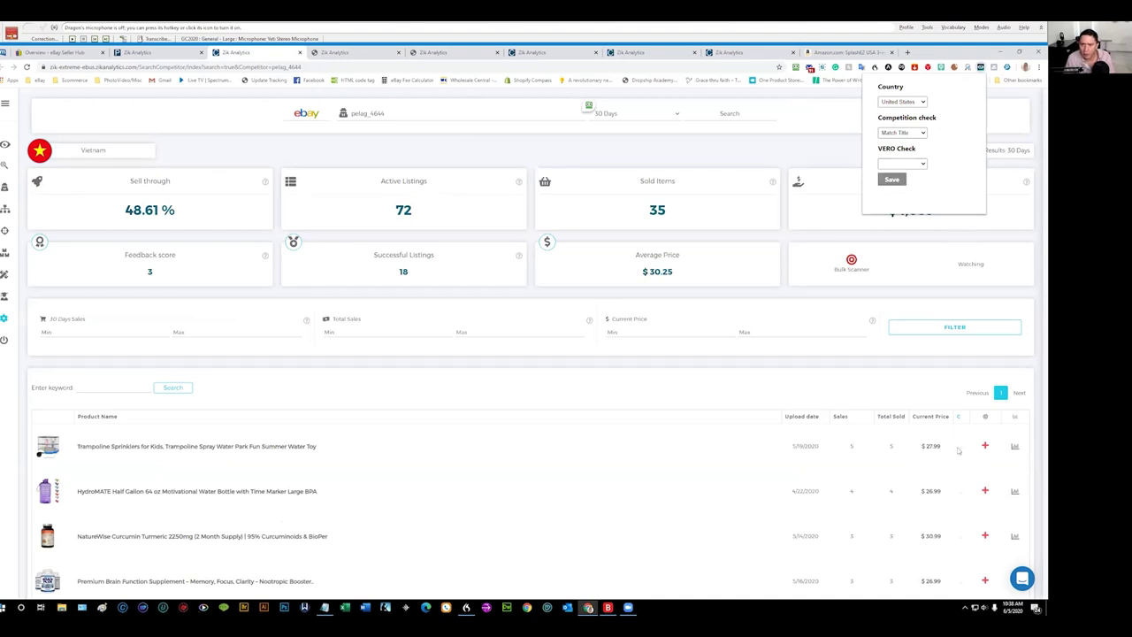
click(892, 180)
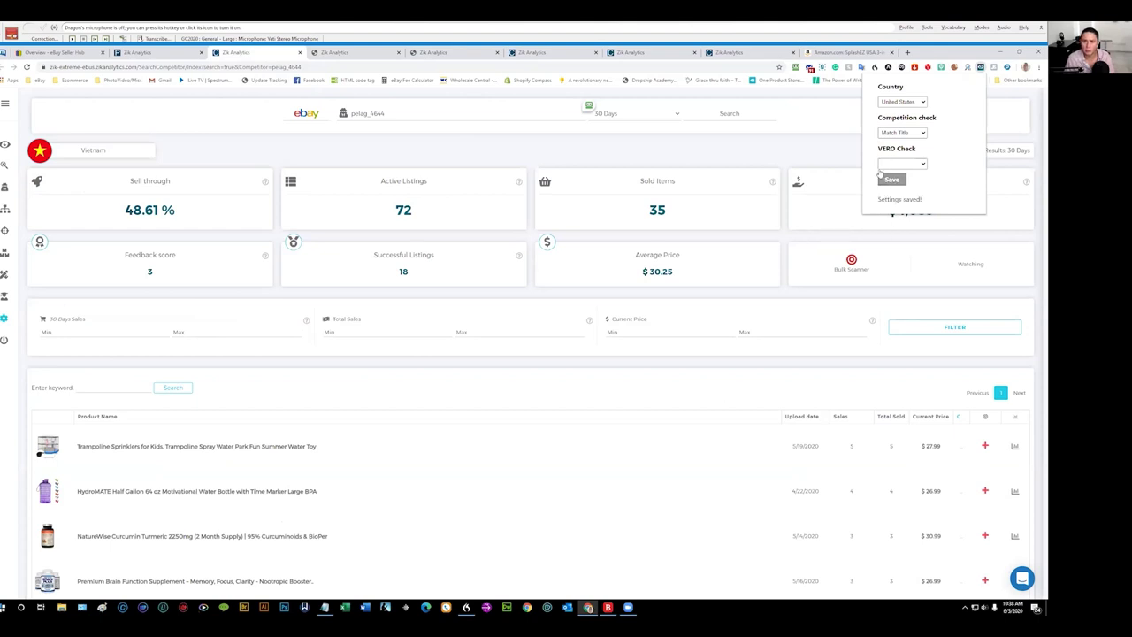
click(833, 149)
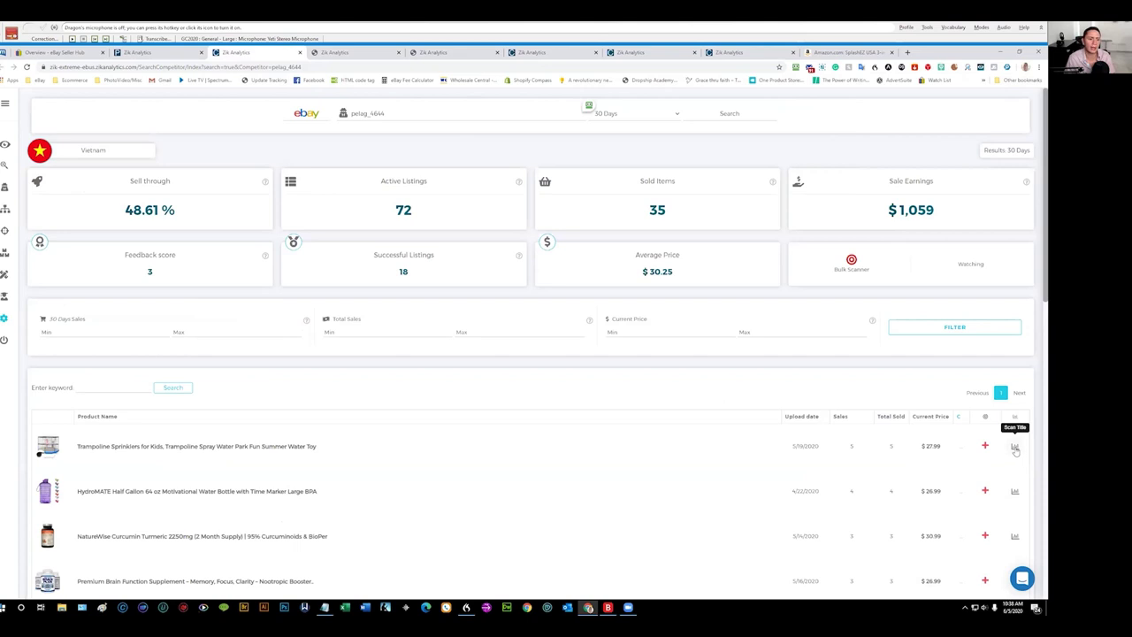
Step: Review the scan results of the United States seller and the Israel seller
mouse_move(57, 437)
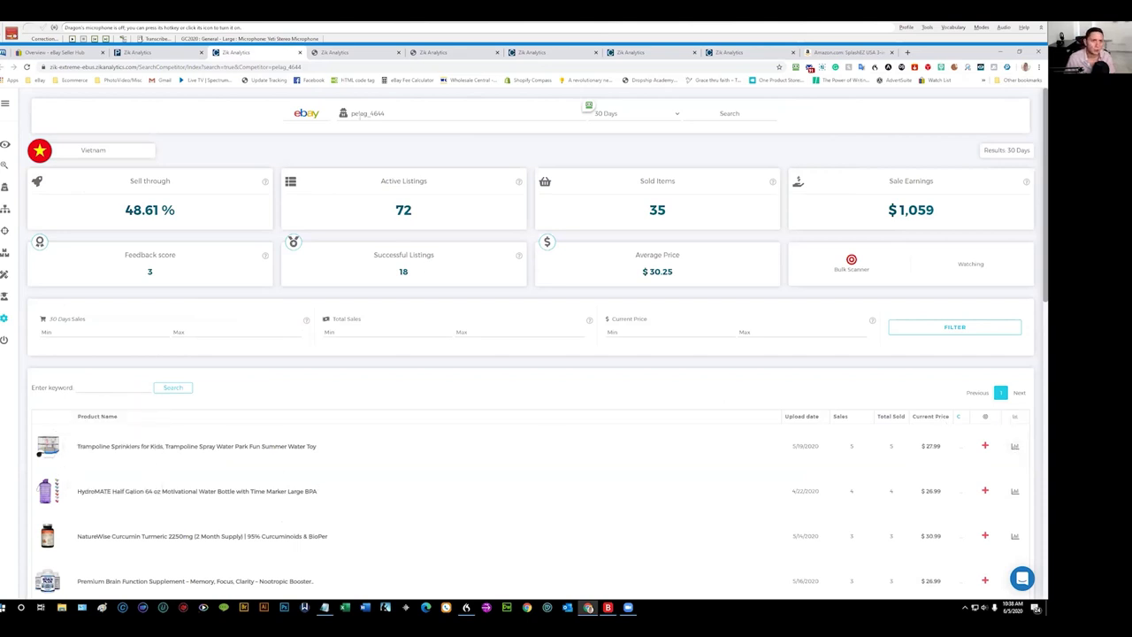
click(342, 55)
click(535, 53)
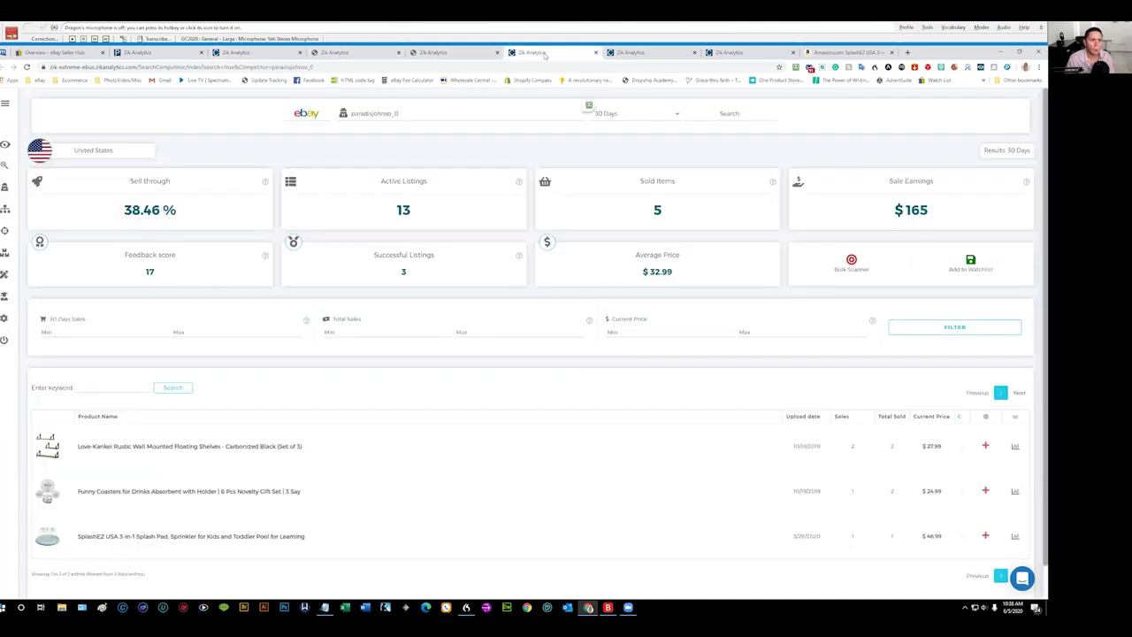
click(645, 54)
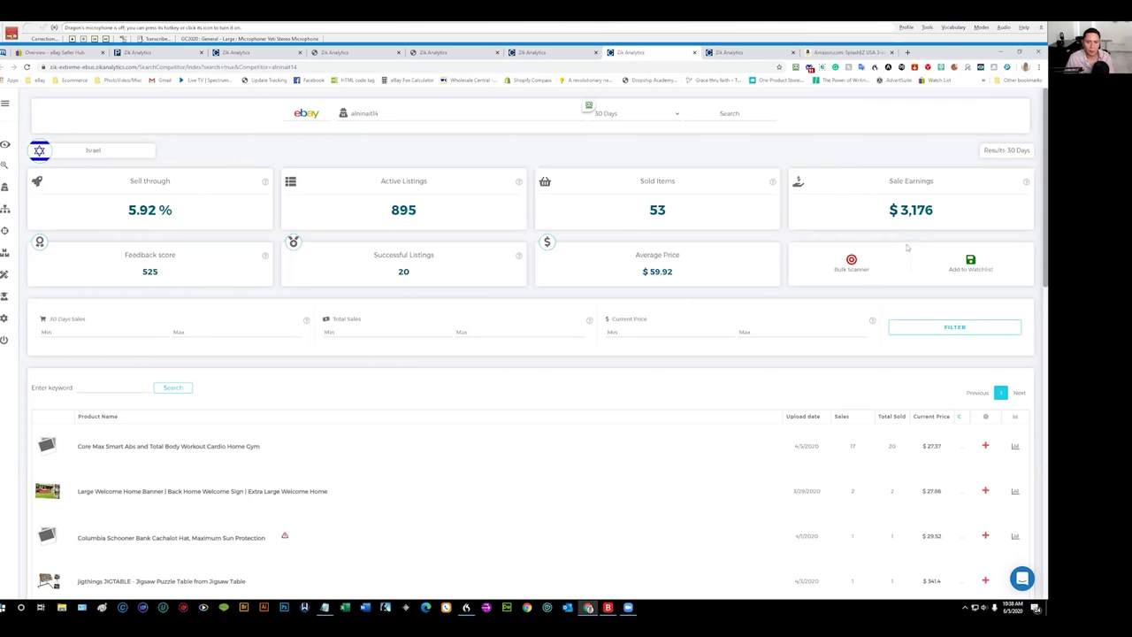
Step: Scan the Israel seller's title "Core Max Smart Abs and Total Body Workout Cardio Home Gym" and examine the matching listings
mouse_move(41, 445)
click(1015, 446)
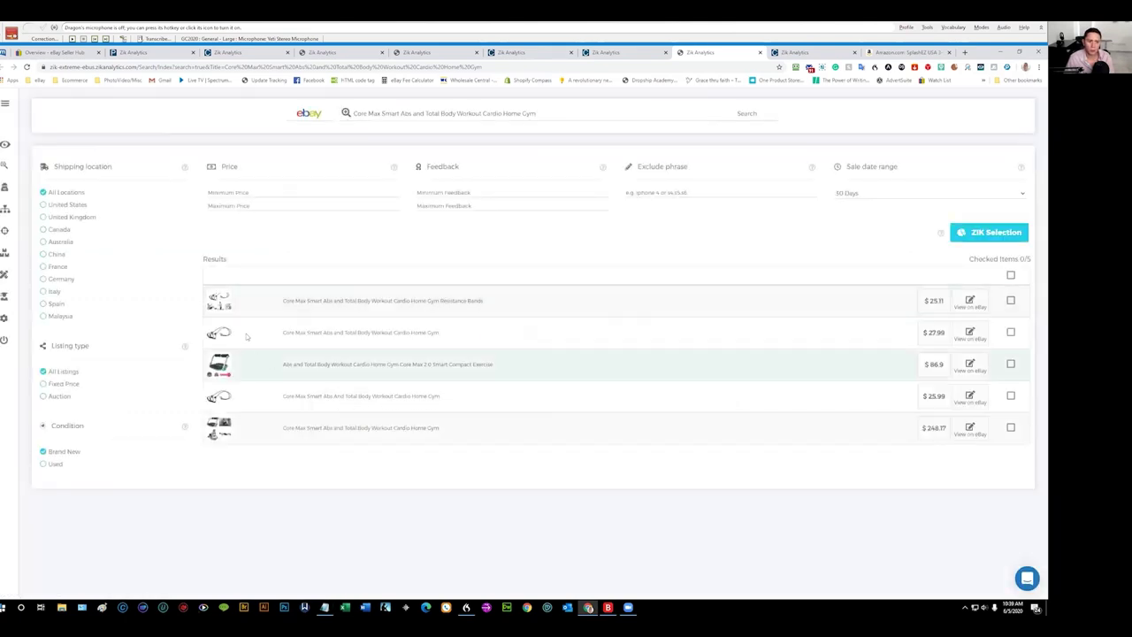
mouse_move(219, 306)
mouse_move(223, 409)
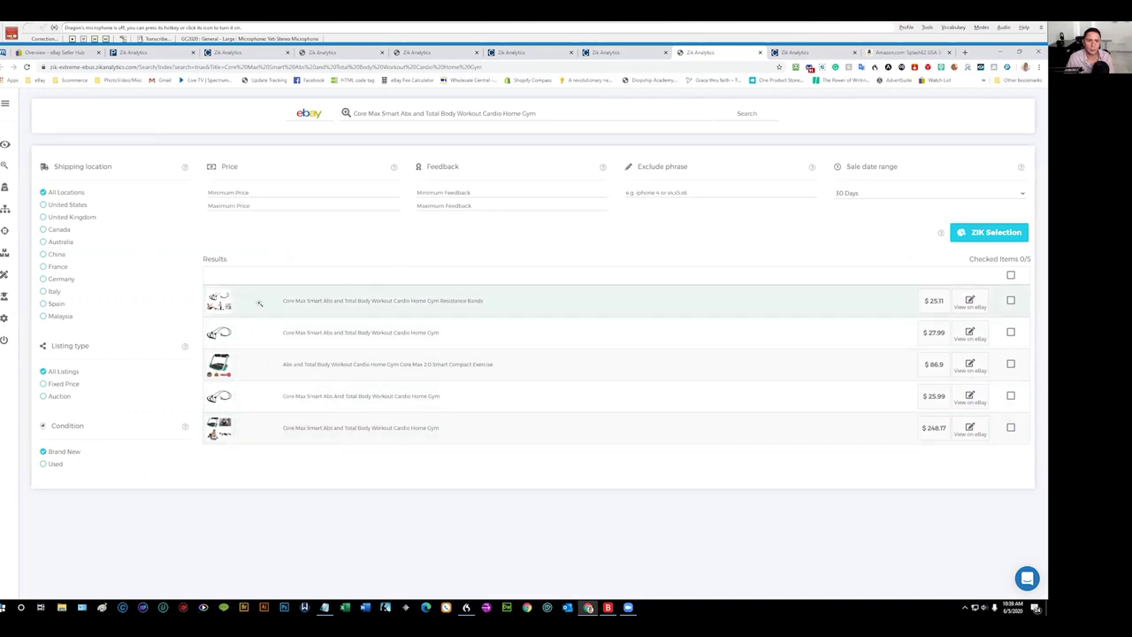
Step: Copy the searched title "Core Max Smart Abs and Total Body Workout Cardio Home Gym" and check that product's row in the Israel seller's scan
drag(537, 114, 345, 113)
key(ctrl+c)
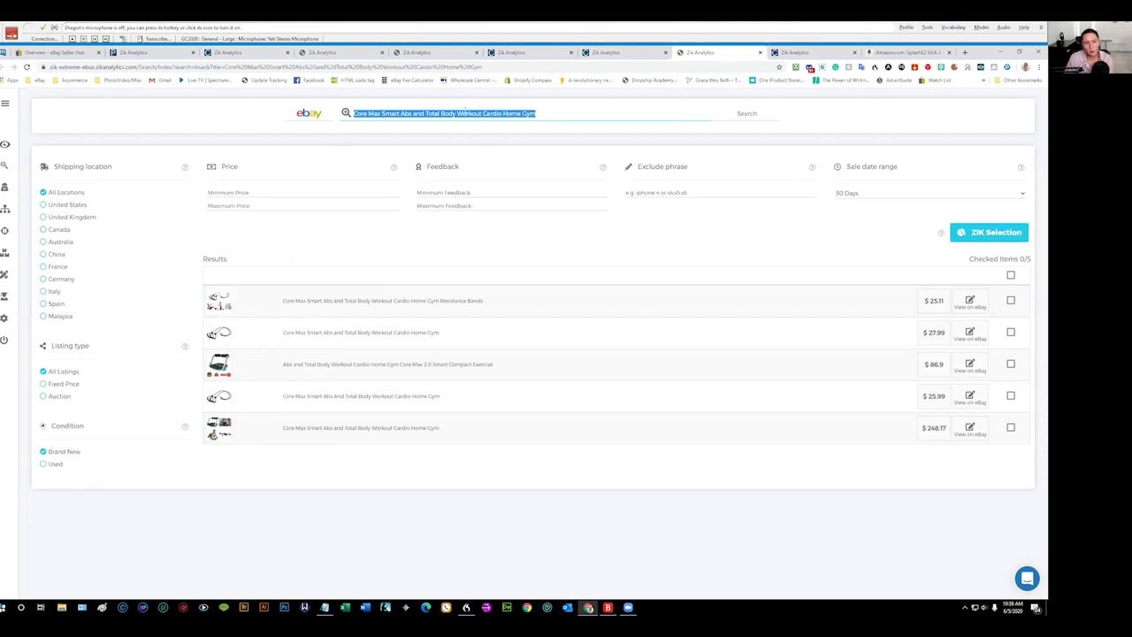
click(621, 55)
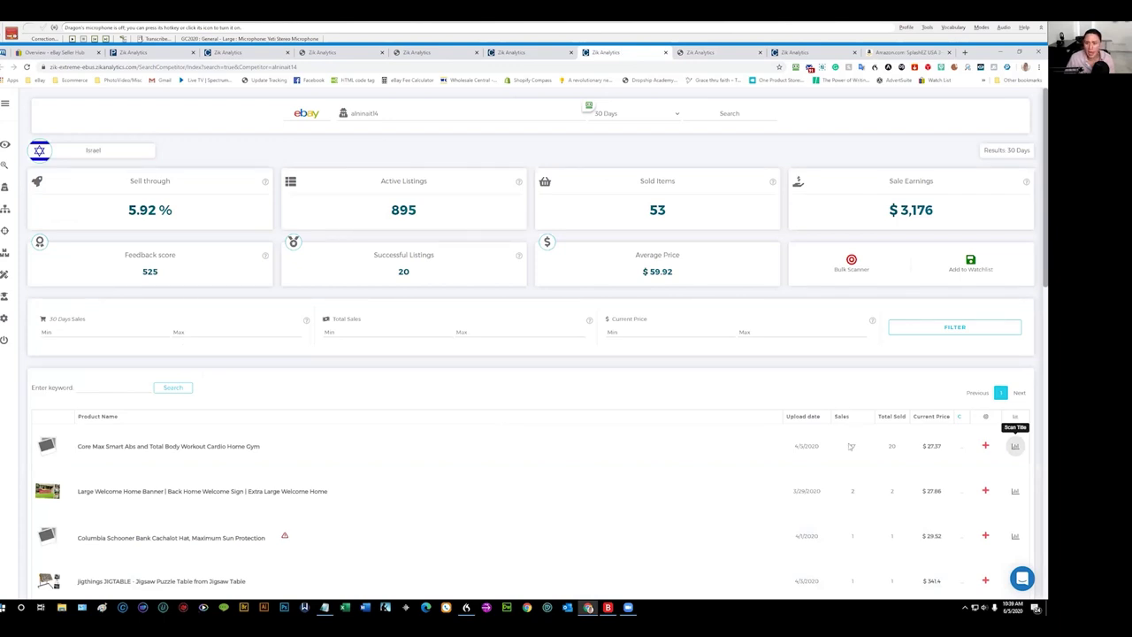
click(719, 53)
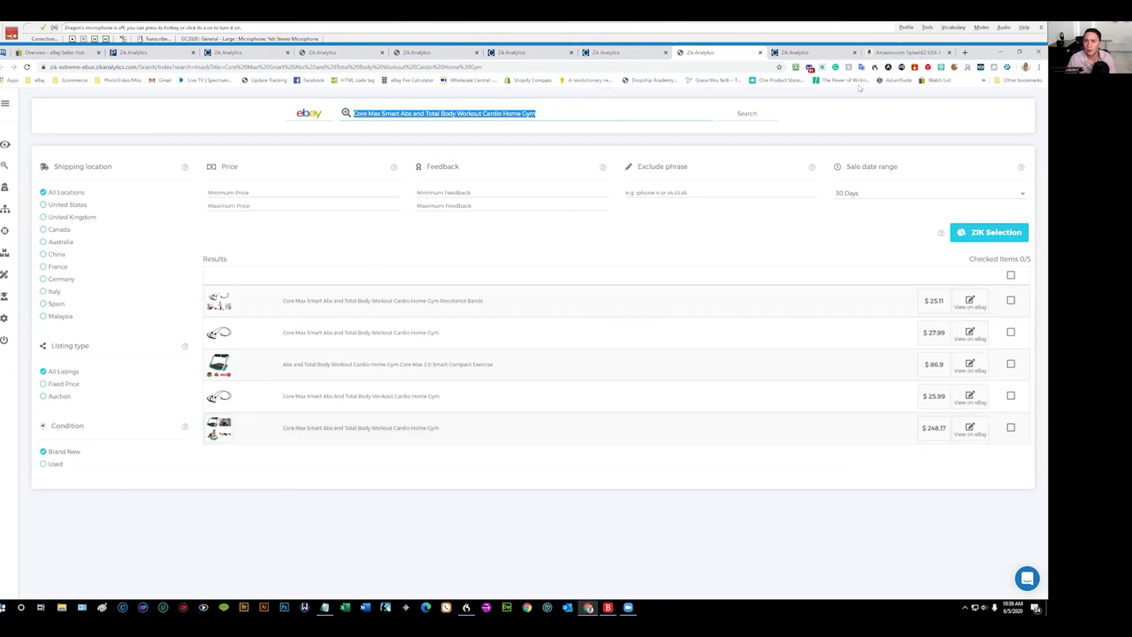
Step: Open ebay.com in a new browser tab placed beside the Core Max title search
click(966, 52)
drag(917, 55, 746, 55)
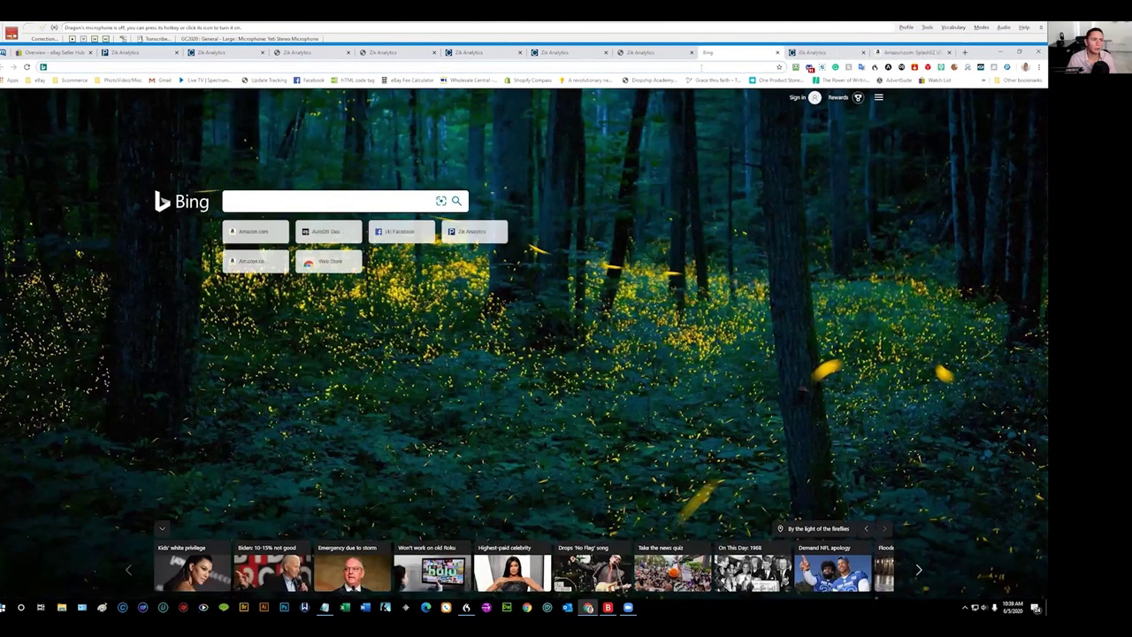
text(eab)
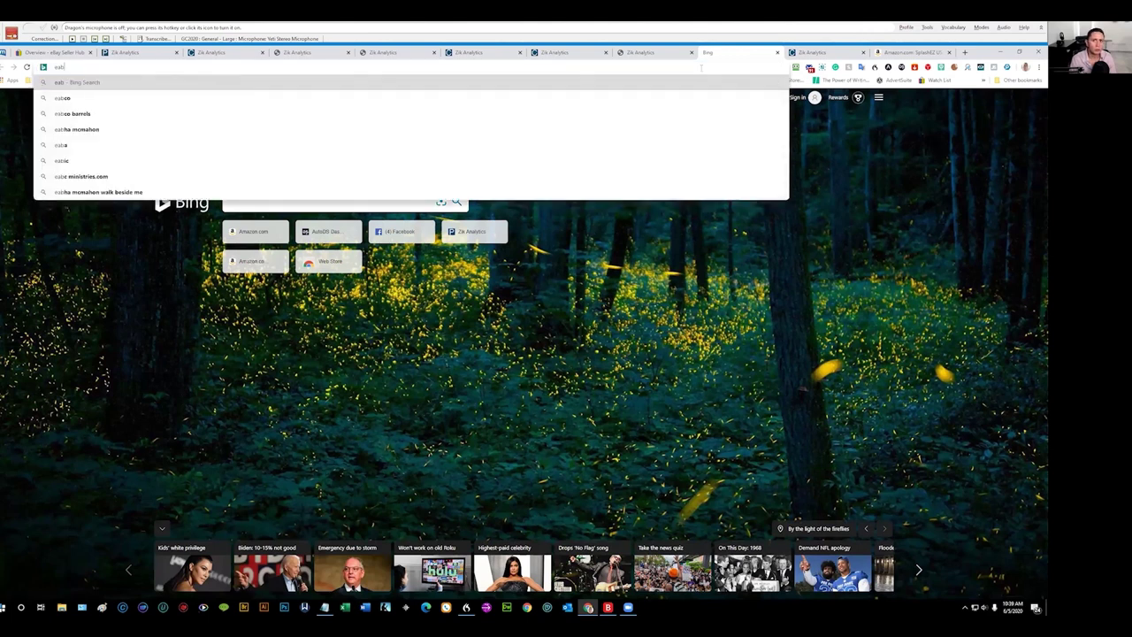
key(BackSpace)
key(BackSpace)
text(ebay.com)
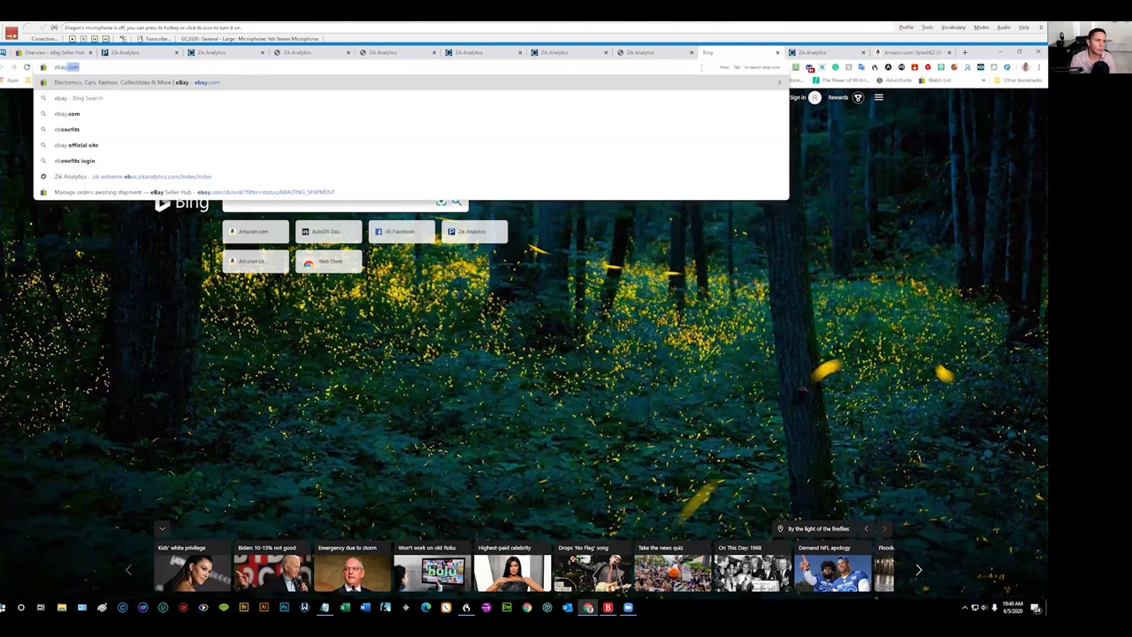
key(Return)
Step: Search eBay for the copied title "Core Max Smart Abs and Total Body Workout Cardio Home Gym"
click(641, 52)
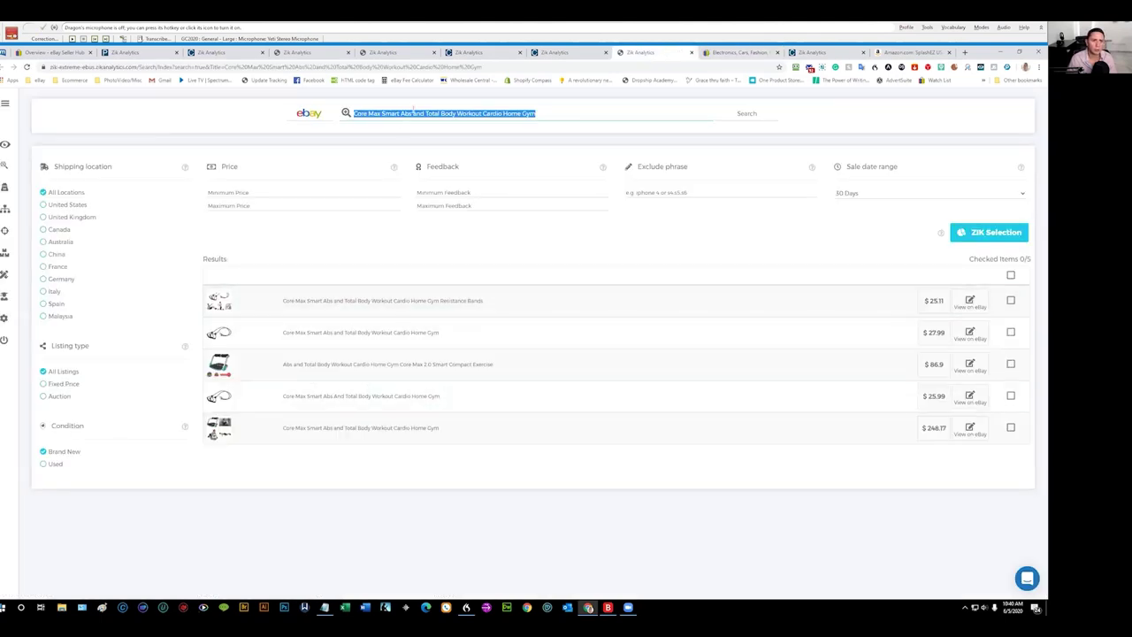
click(734, 51)
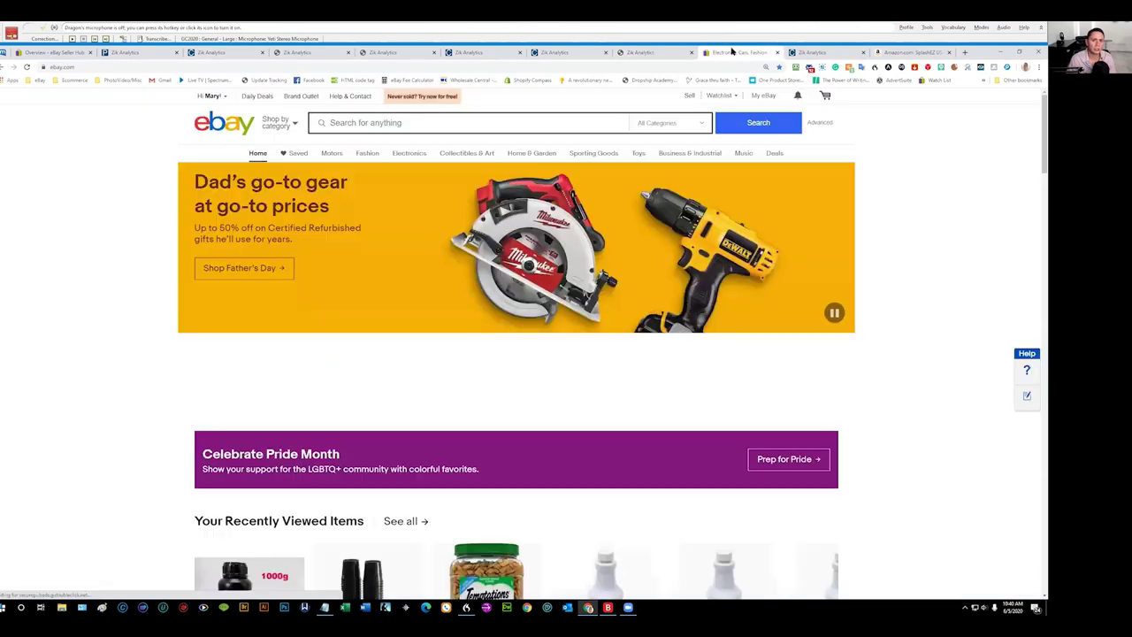
click(360, 124)
key(ctrl+v)
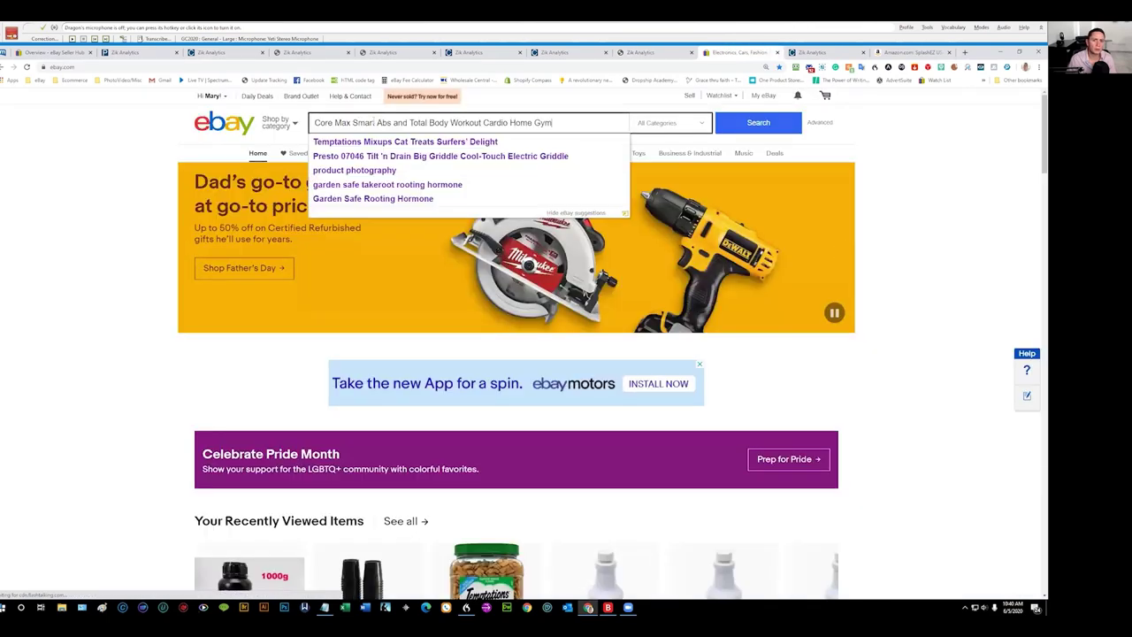
click(761, 123)
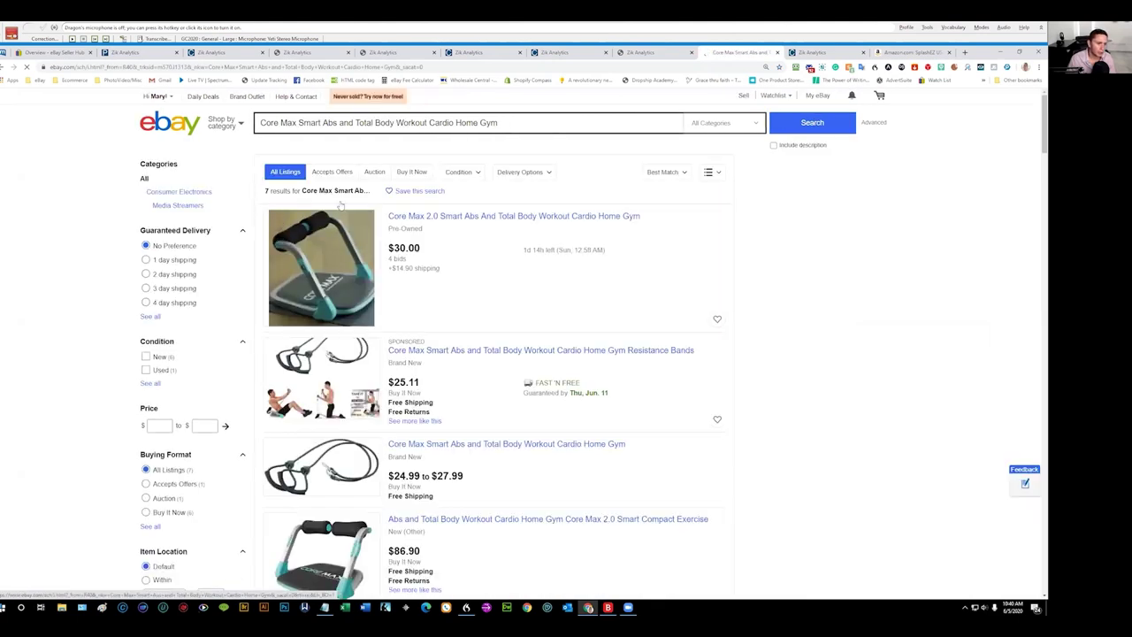
Step: Filter the eBay results to the Buy It Now buying format and US Only item location
click(146, 514)
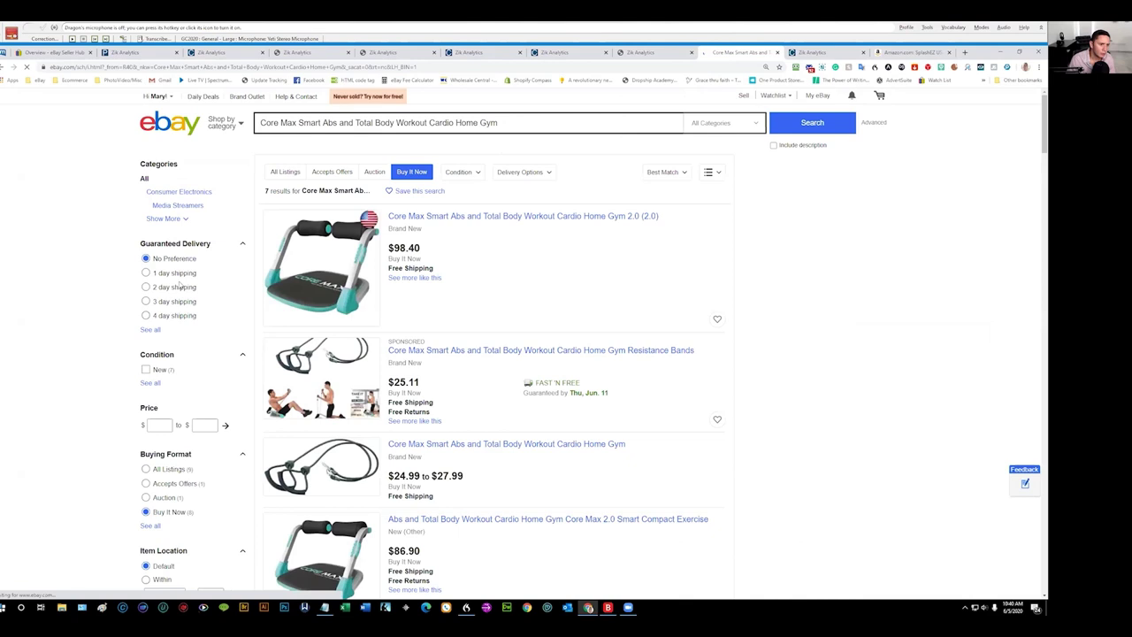
scroll(165, 320, down, 2)
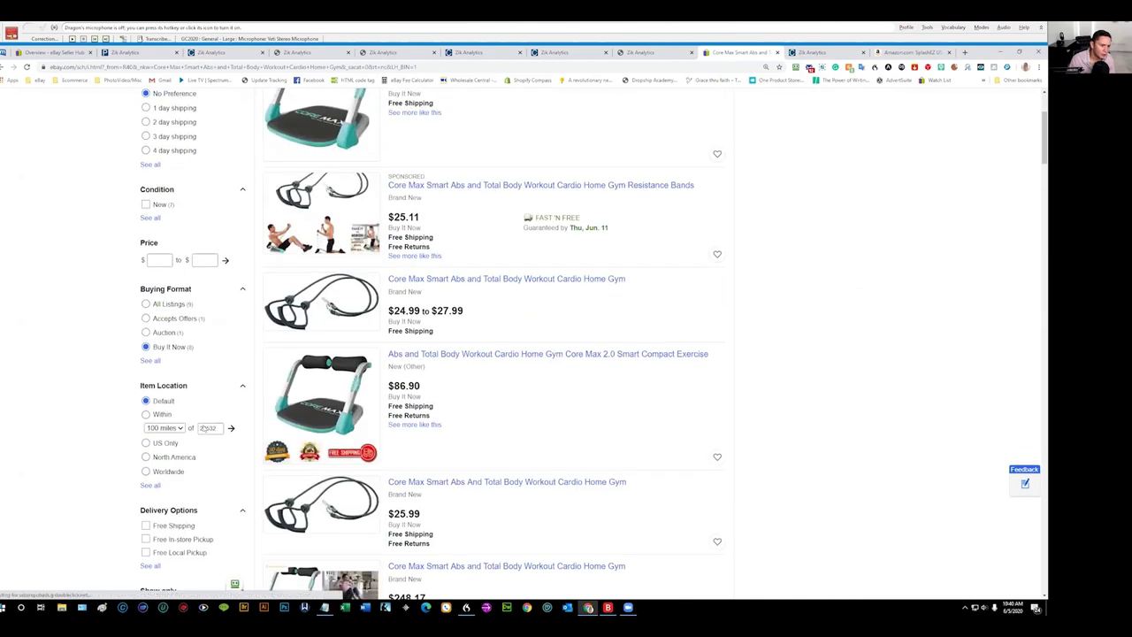
click(162, 444)
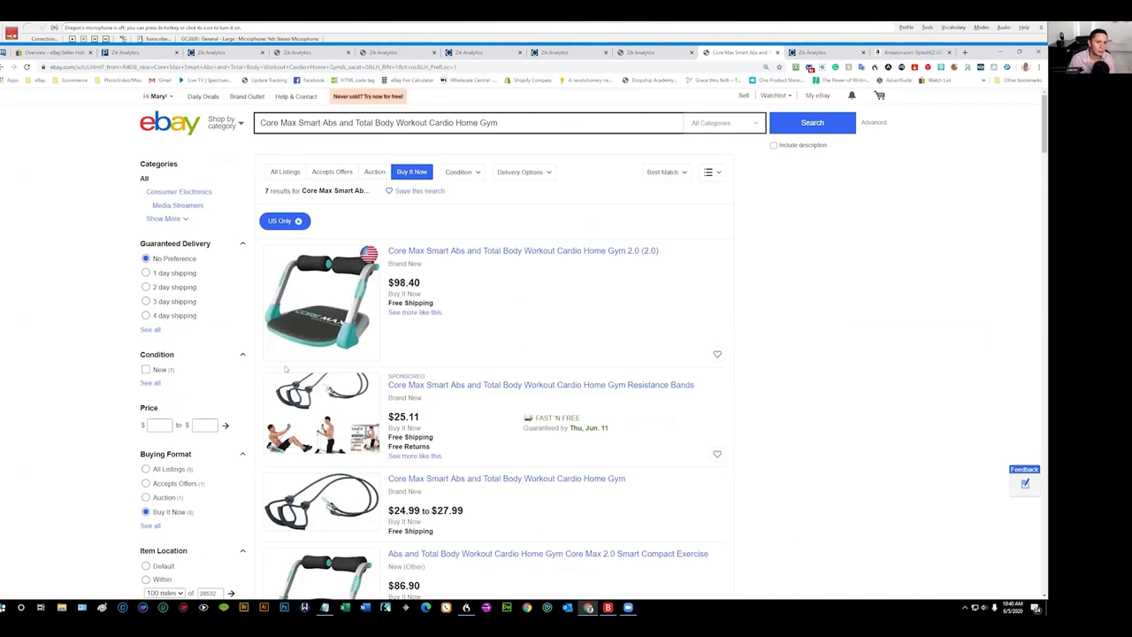
Step: Examine the filtered Core Max listings on eBay, comparing their products and prices down to the results matching fewer words
scroll(422, 207, down, 1)
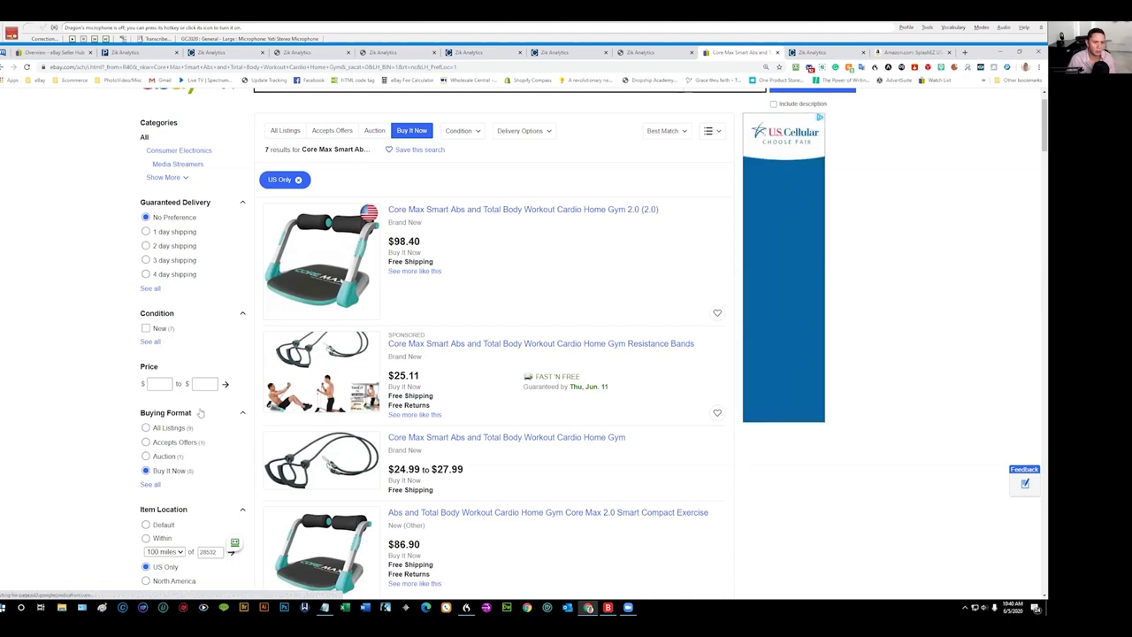
scroll(456, 257, up, 1)
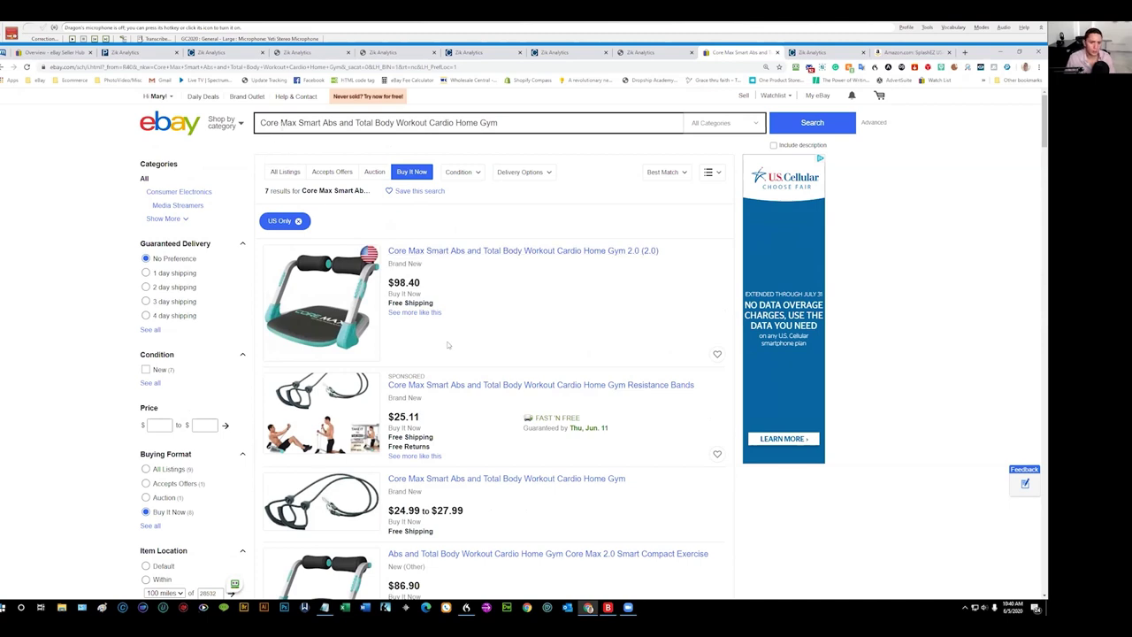
scroll(486, 287, down, 1)
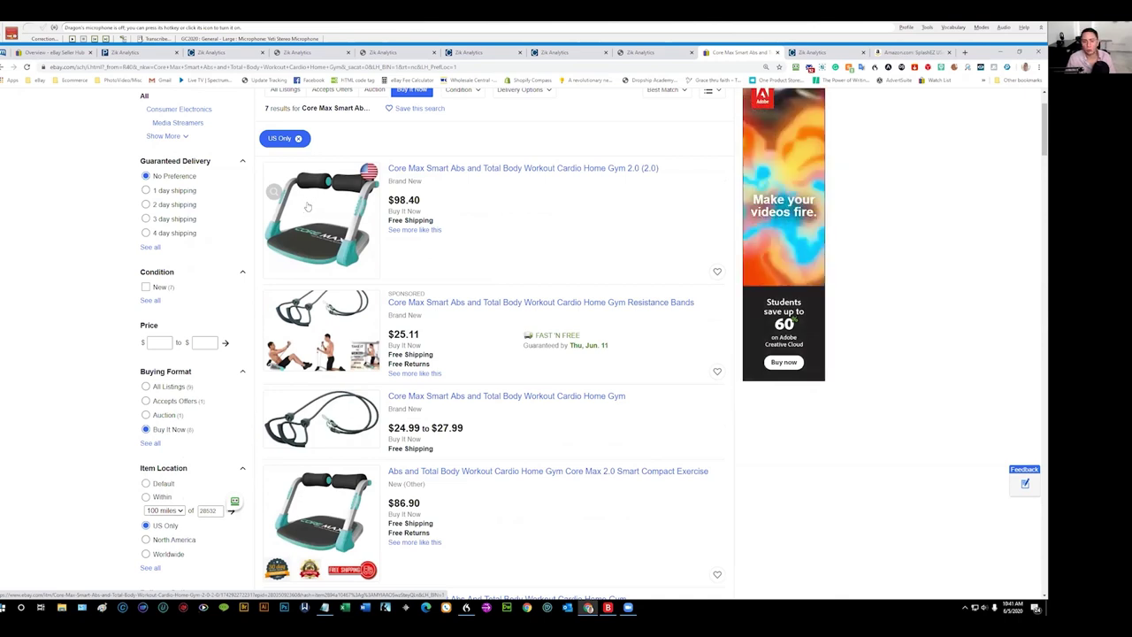
scroll(341, 217, down, 1)
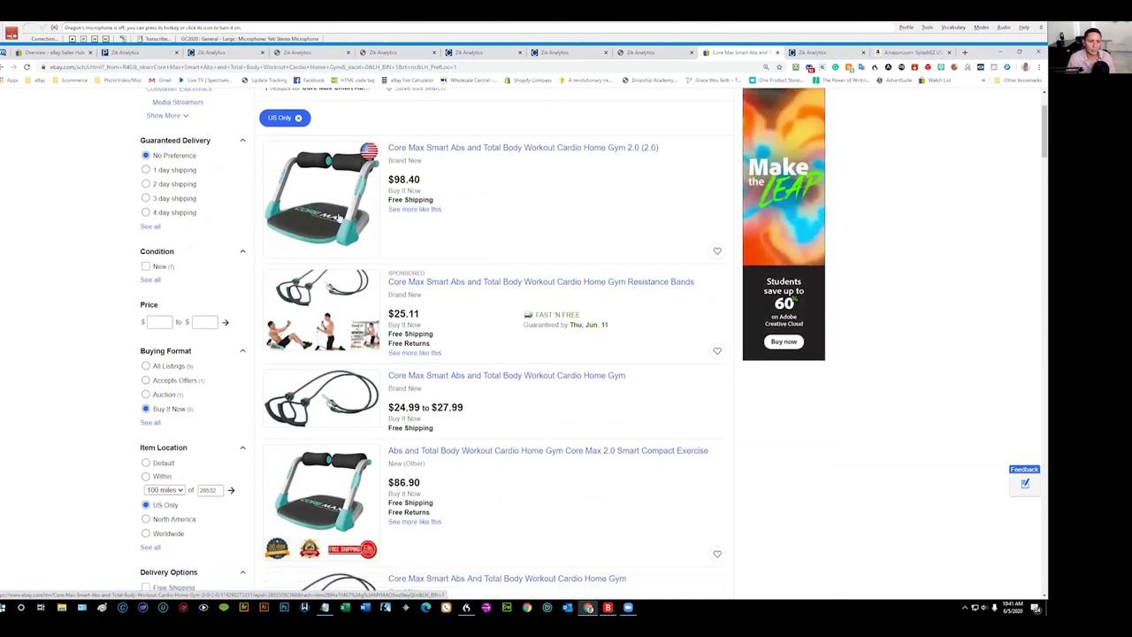
scroll(339, 219, down, 1)
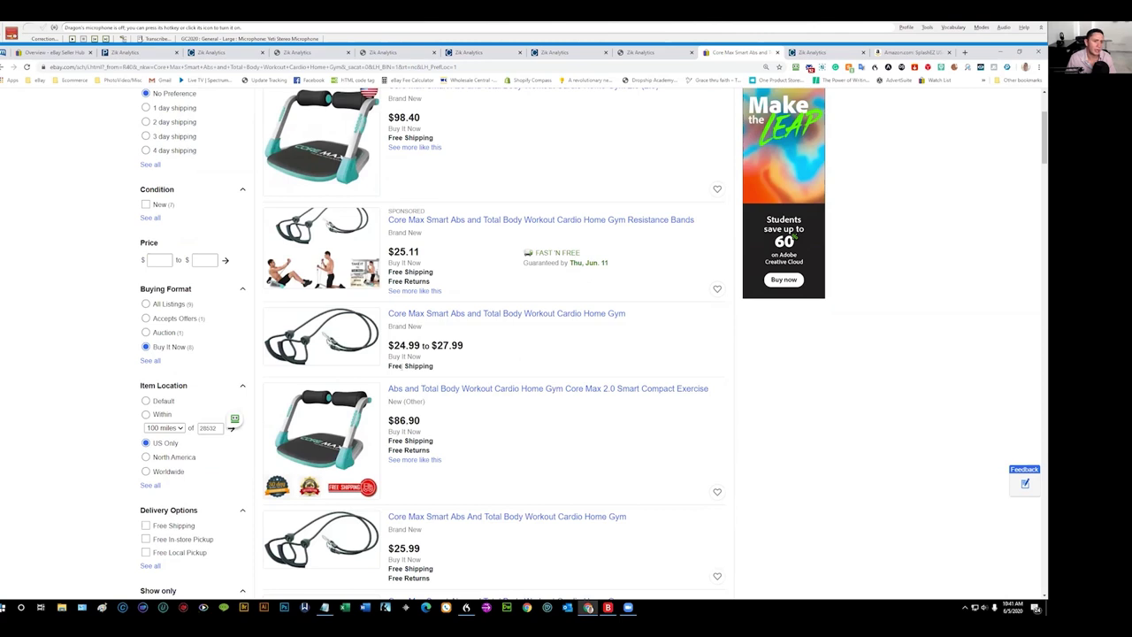
scroll(339, 219, up, 2)
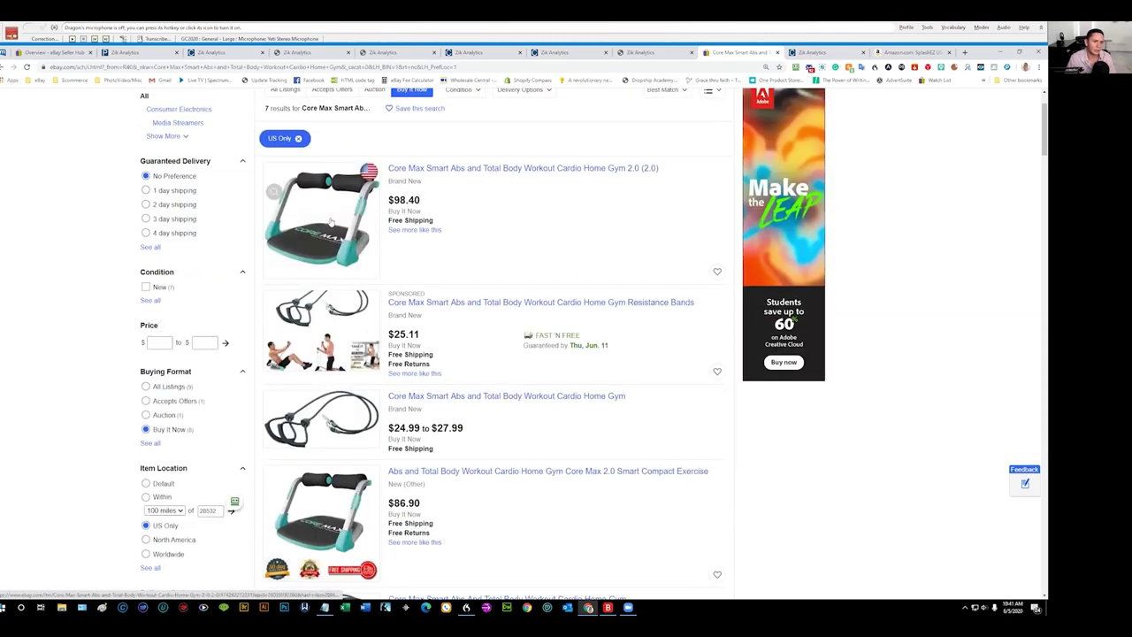
scroll(350, 456, down, 4)
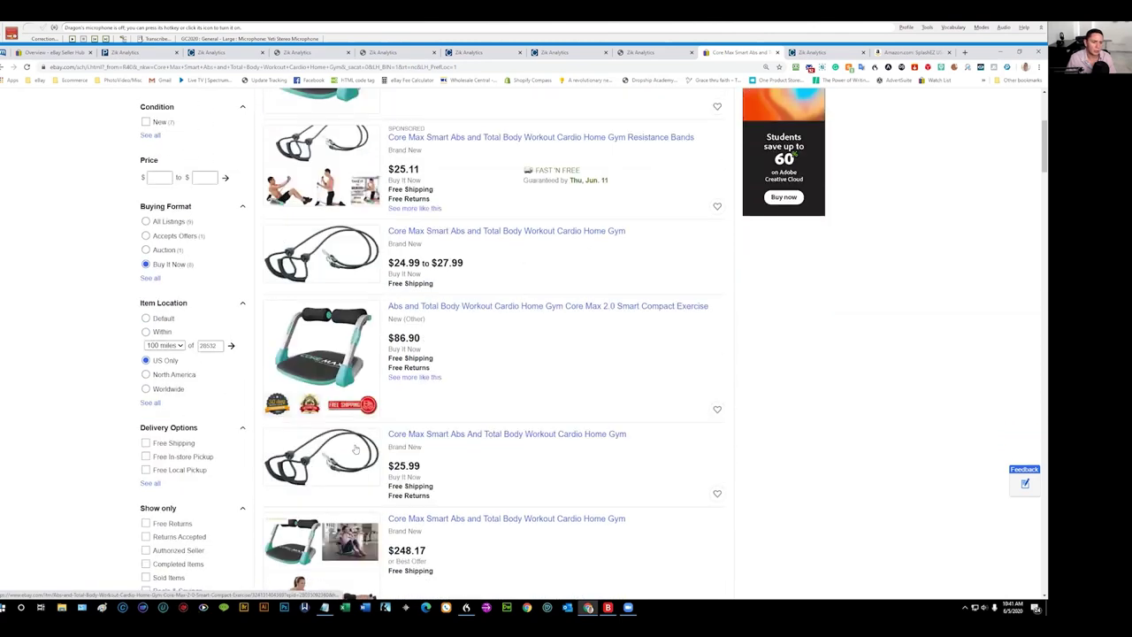
scroll(357, 451, down, 2)
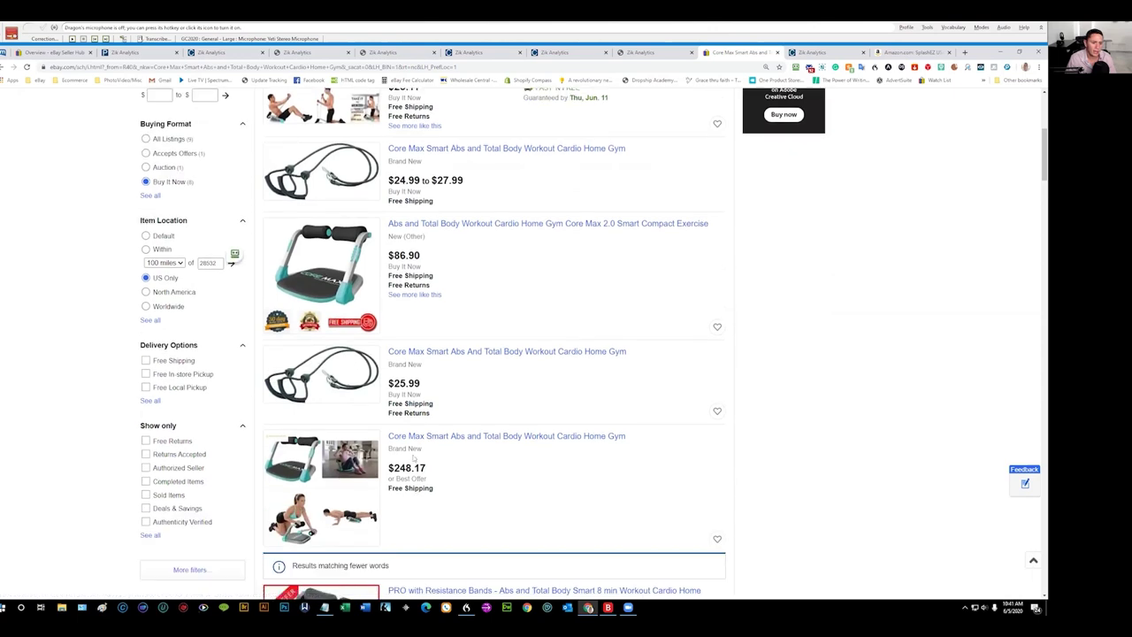
scroll(413, 458, down, 5)
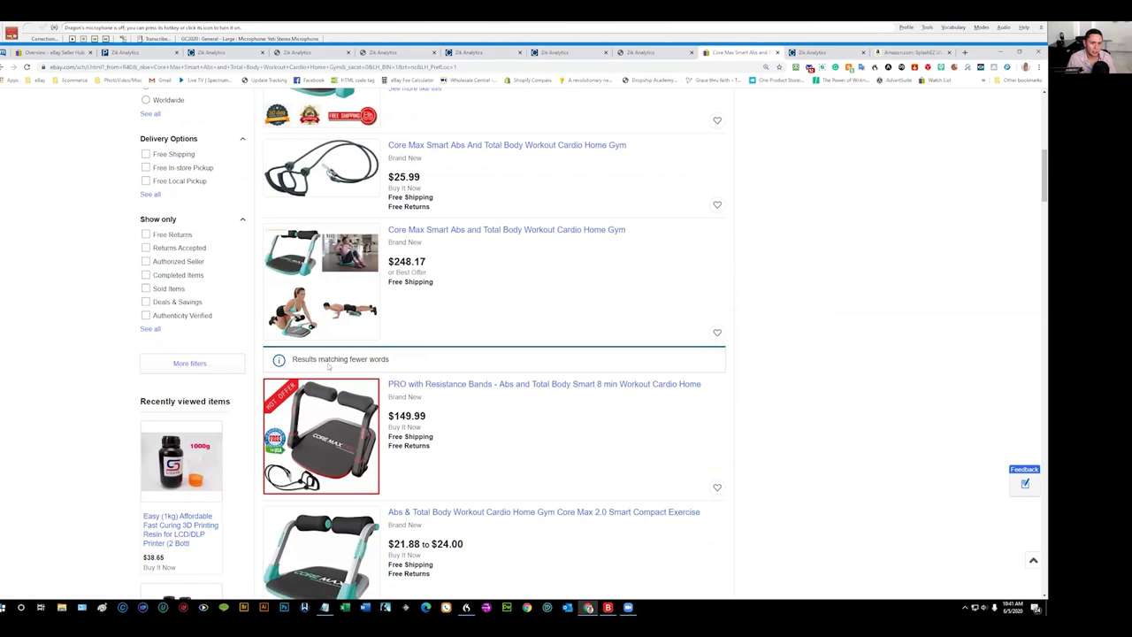
scroll(369, 367, up, 7)
scroll(382, 402, up, 1)
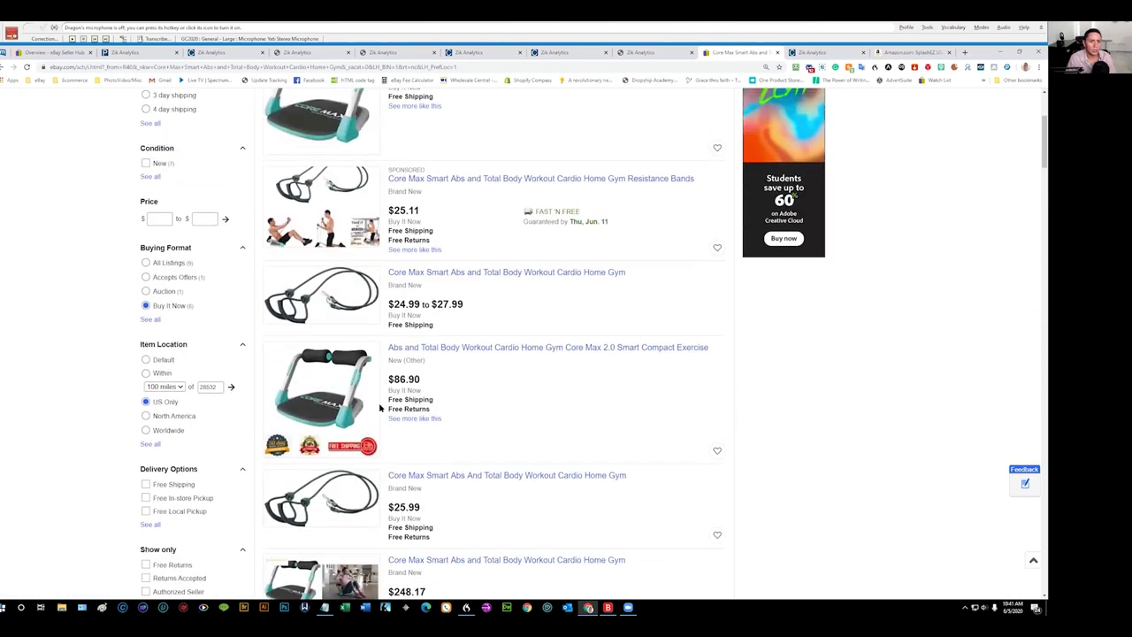
scroll(368, 401, up, 2)
scroll(363, 401, up, 2)
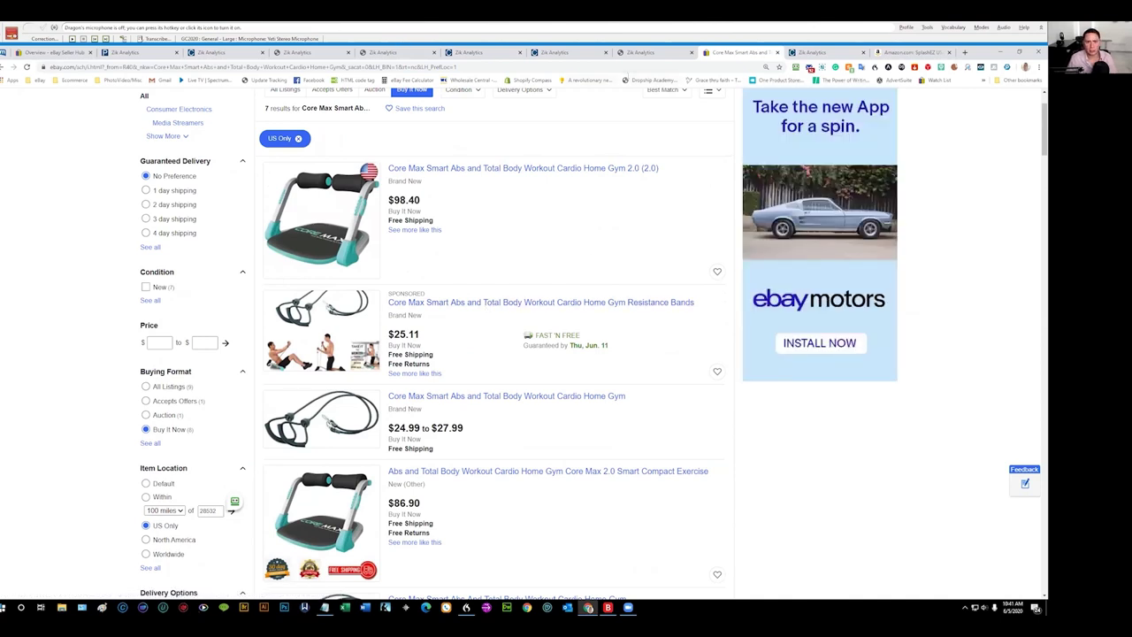
Step: Open the Israel seller's Core Max listing on eBay from the competitor scan and examine its style, price and seller details
click(631, 53)
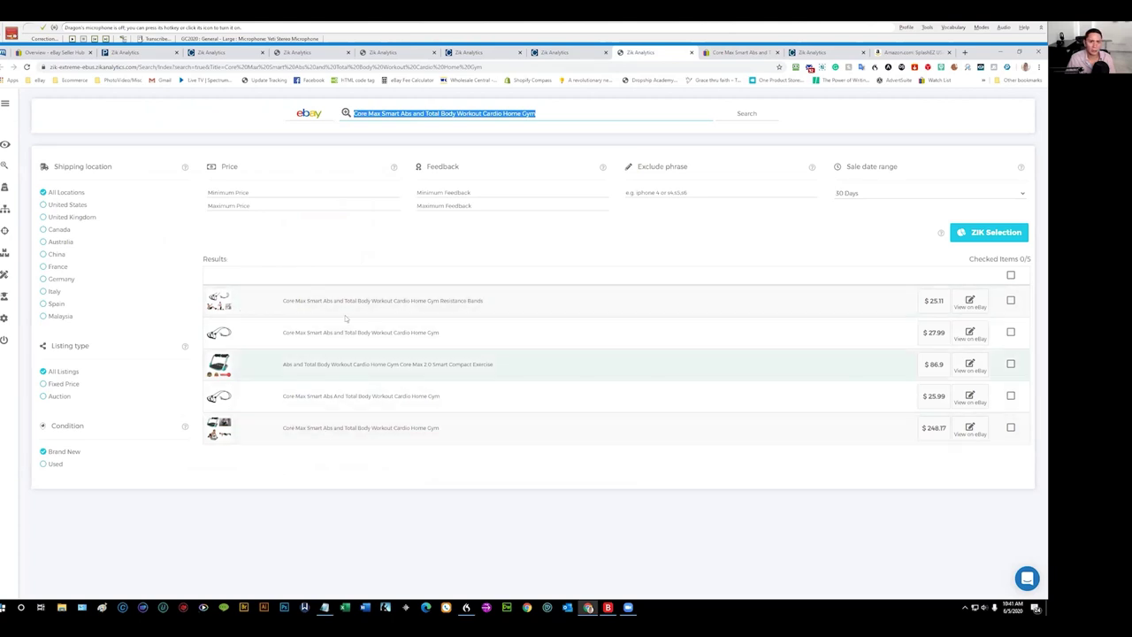
click(552, 54)
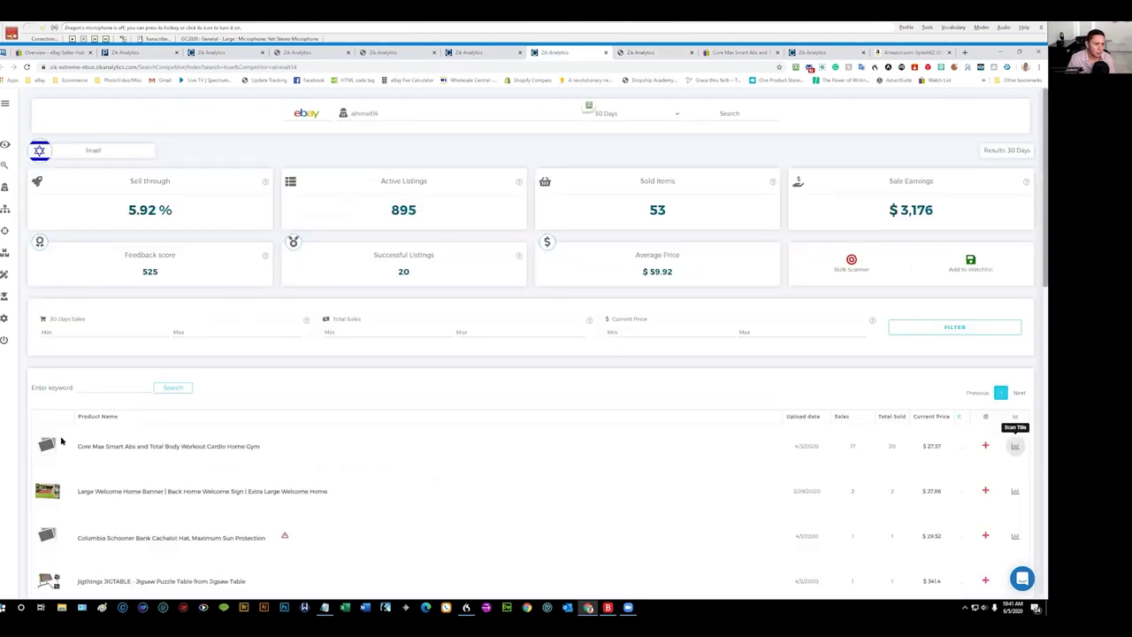
click(187, 450)
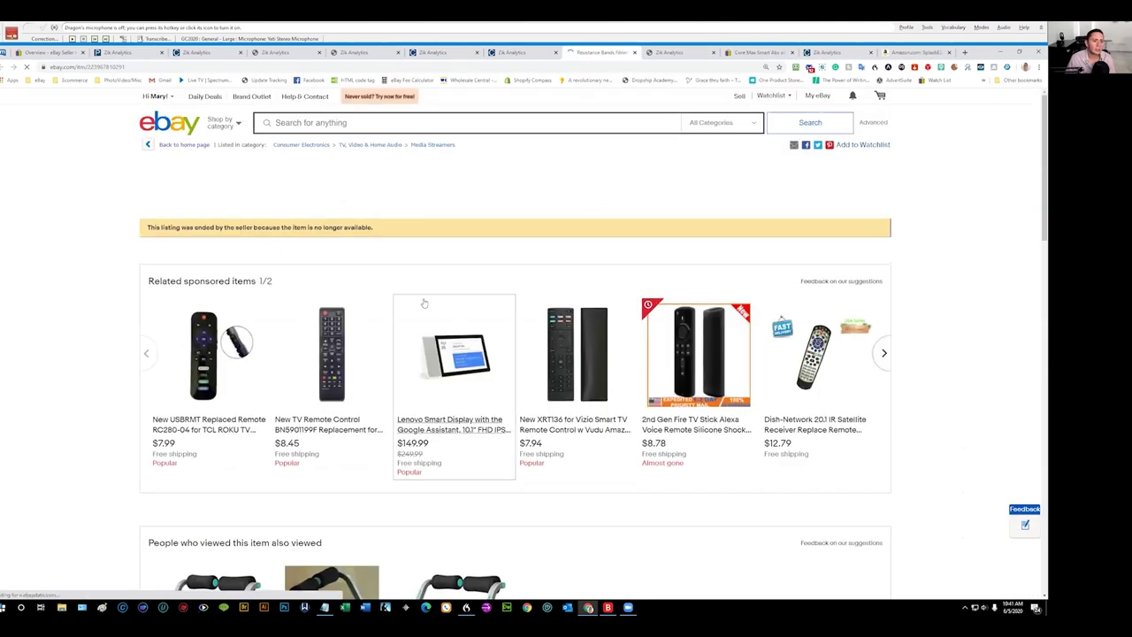
scroll(353, 266, down, 4)
scroll(301, 230, down, 2)
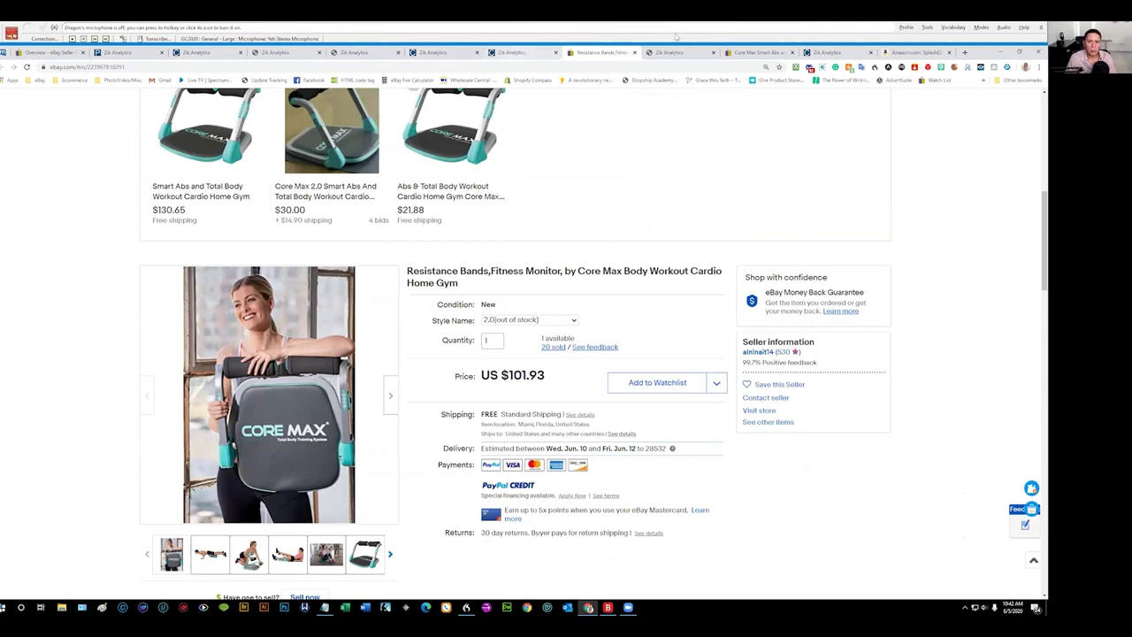
Step: Return to the Core Max title search in Zik Analytics and compare the matching listings' enlarged product images and prices
click(752, 52)
click(668, 53)
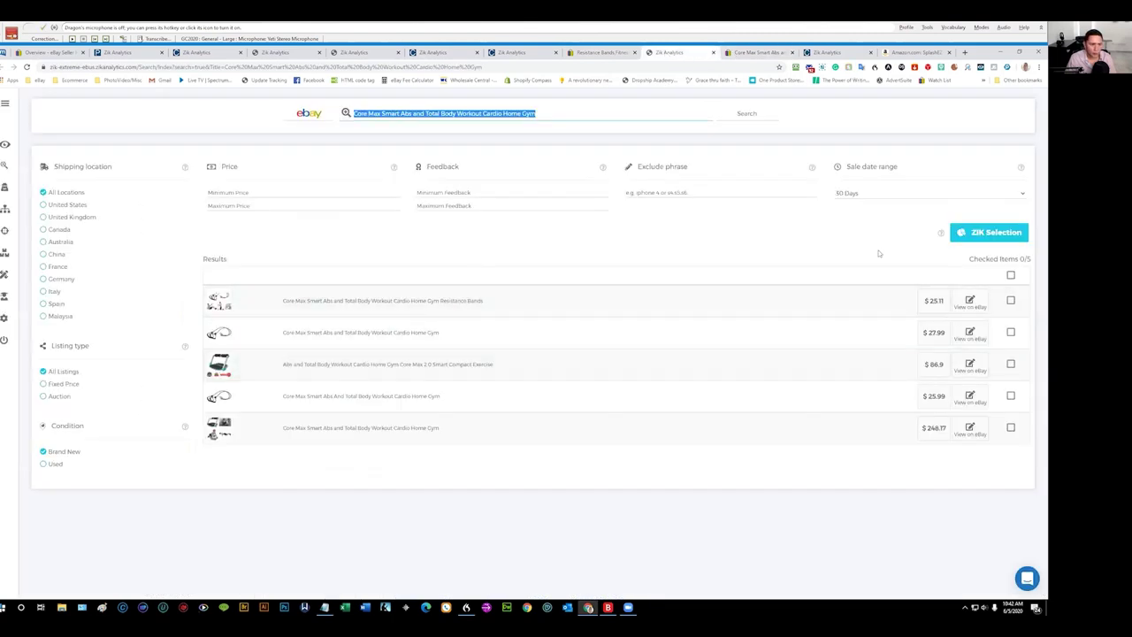
mouse_move(263, 365)
mouse_move(217, 397)
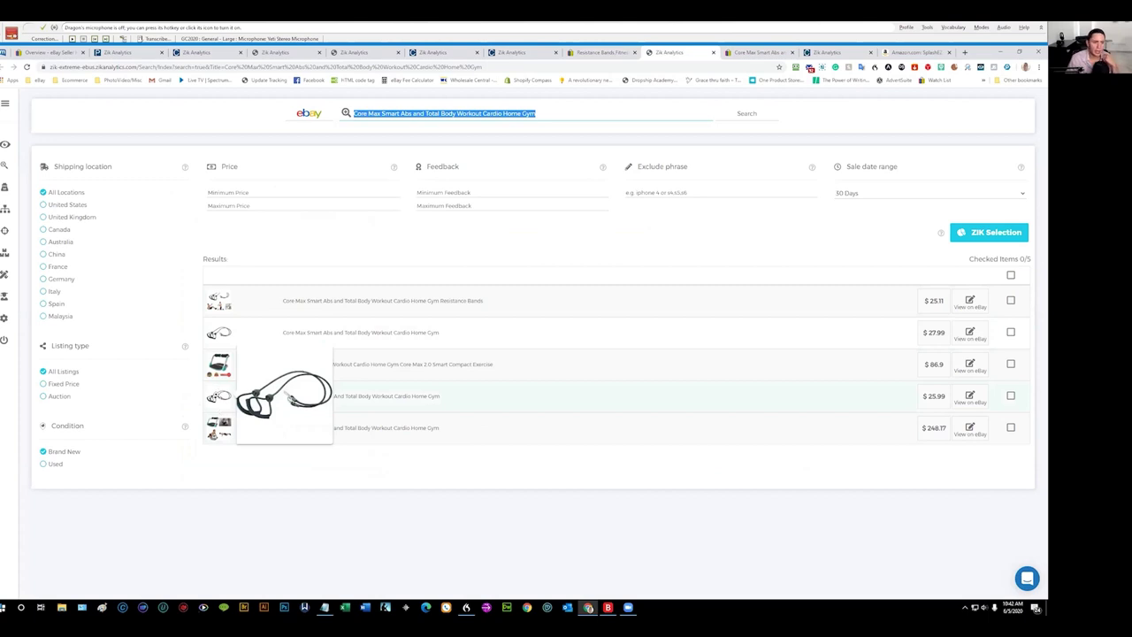
mouse_move(219, 333)
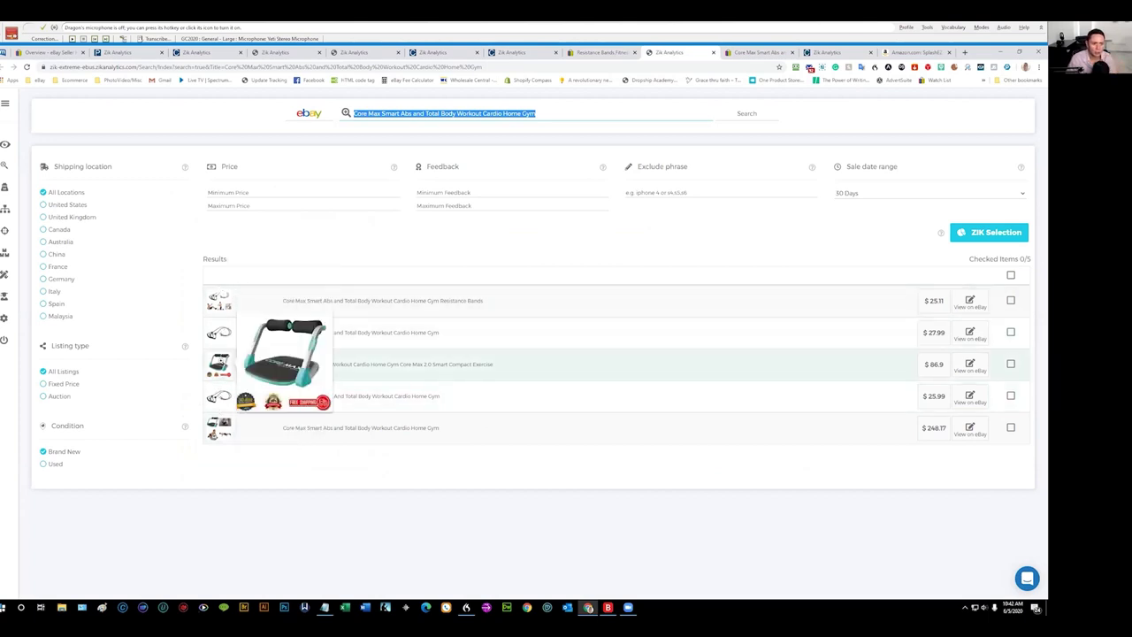
mouse_move(216, 362)
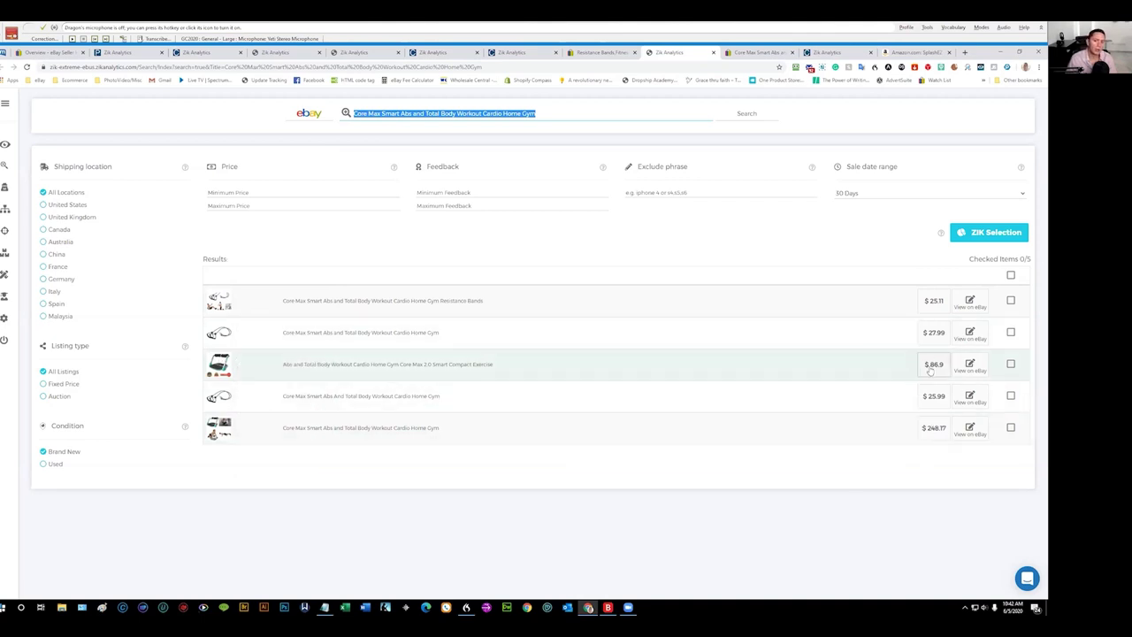
Step: Review the competitor scans of the Israel seller and the Morocco seller, ending on the Israel seller's scan
click(506, 53)
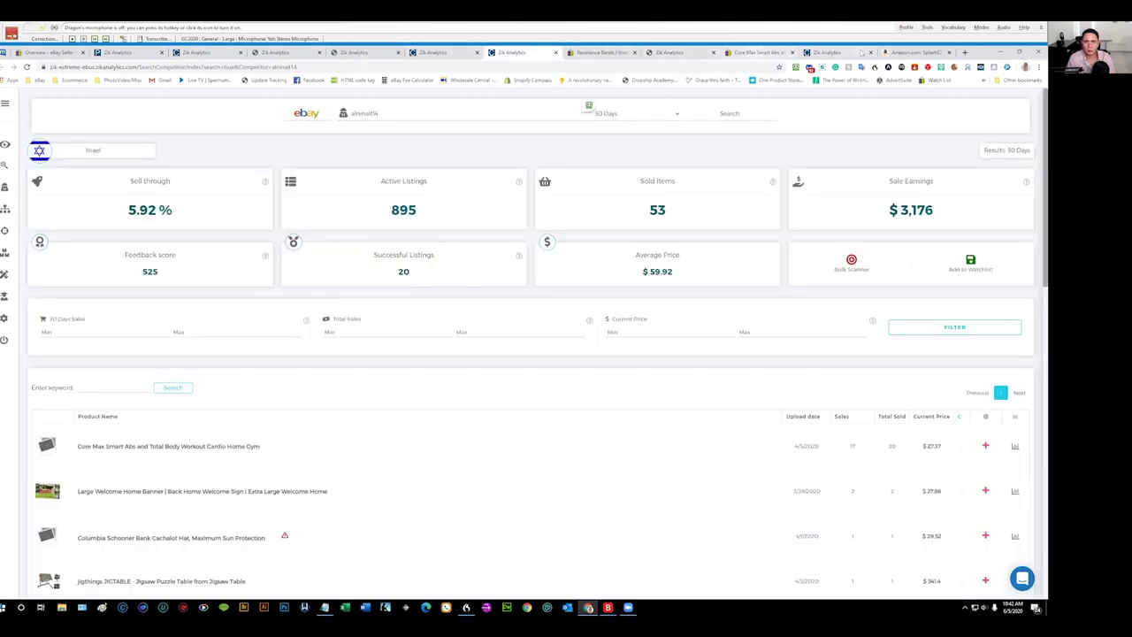
click(851, 56)
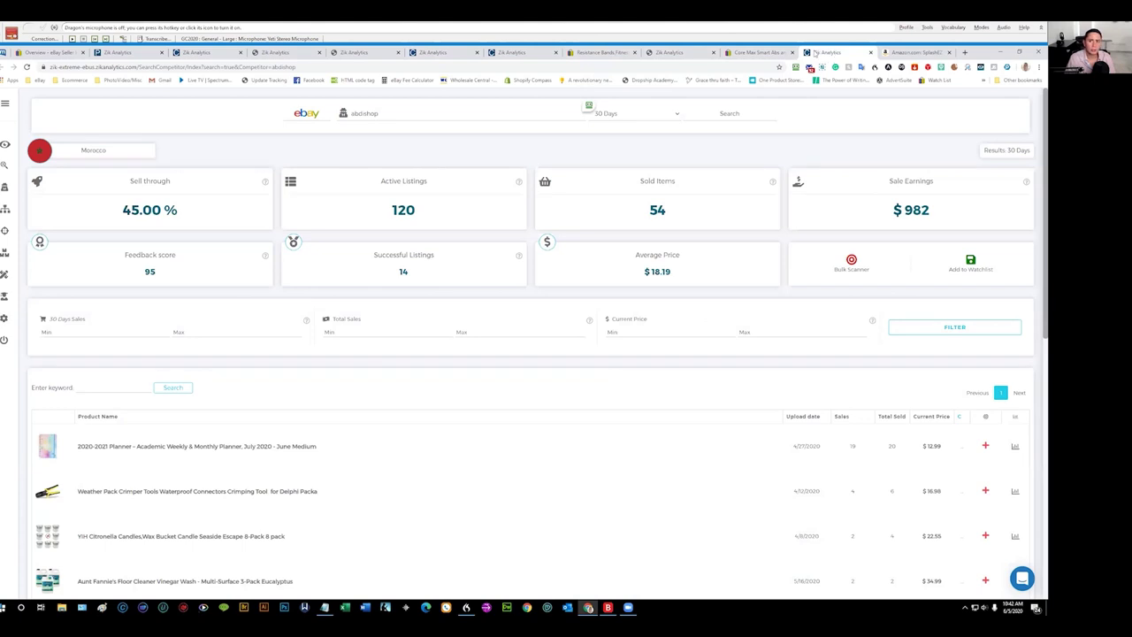
click(508, 53)
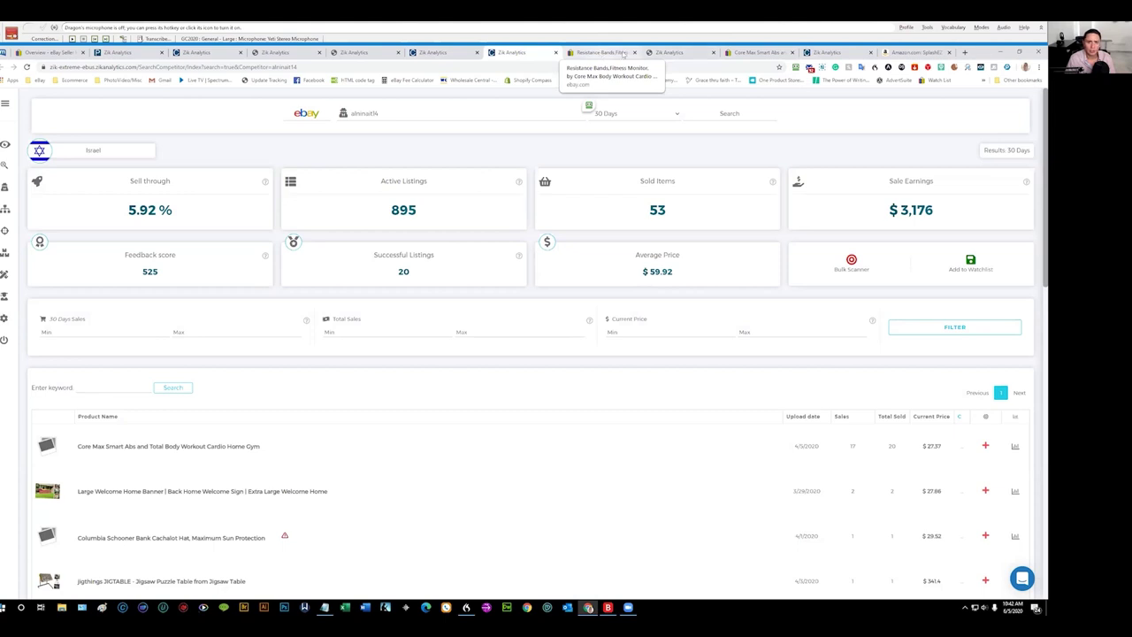
Step: Look up the Israel seller's Core Max Smart Abs item on Amazon by title and examine the matching product's images and price
click(985, 446)
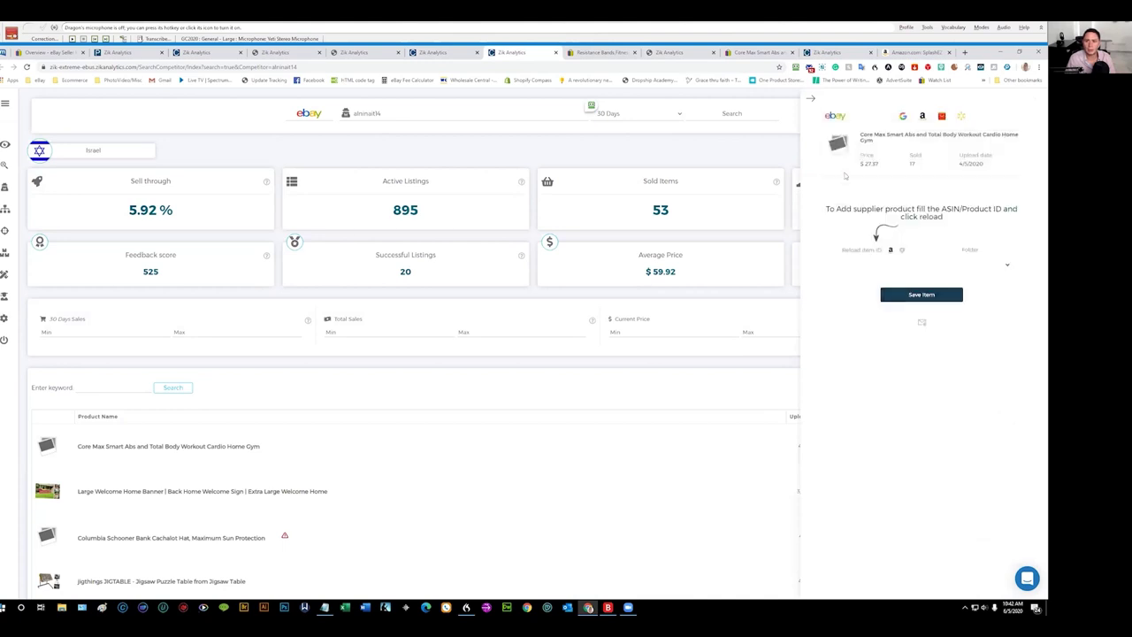
click(922, 118)
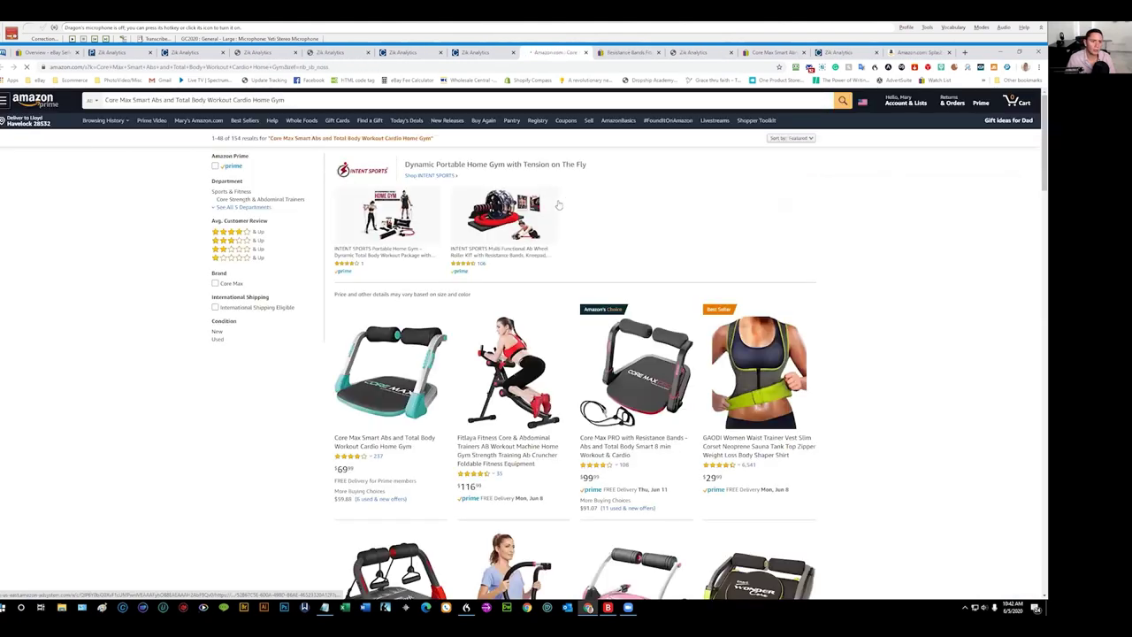
click(371, 446)
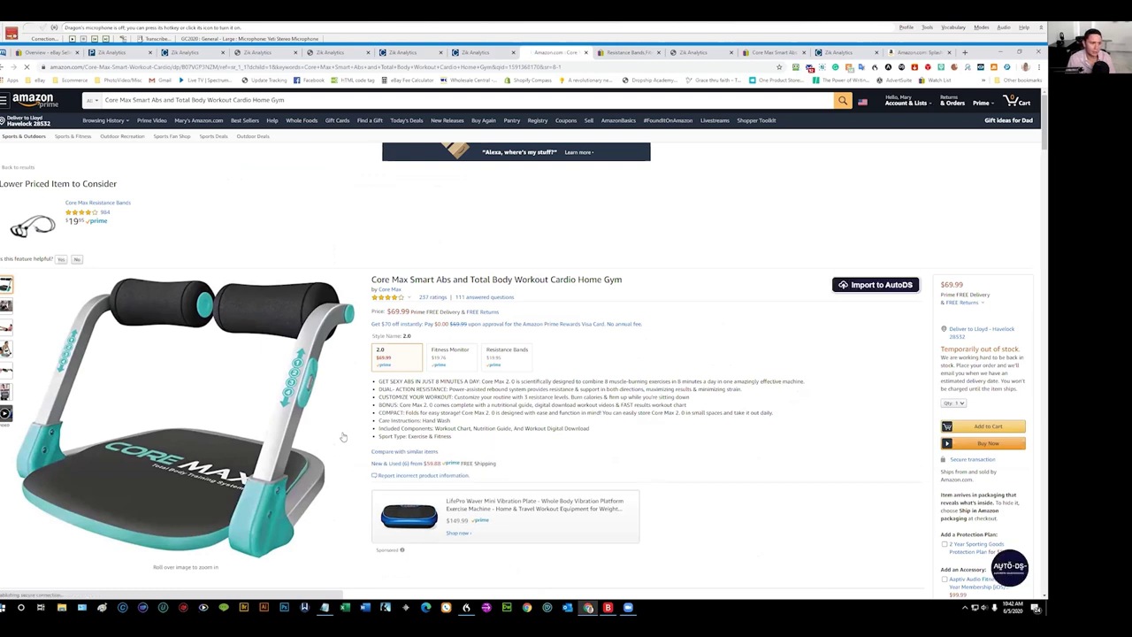
mouse_move(185, 324)
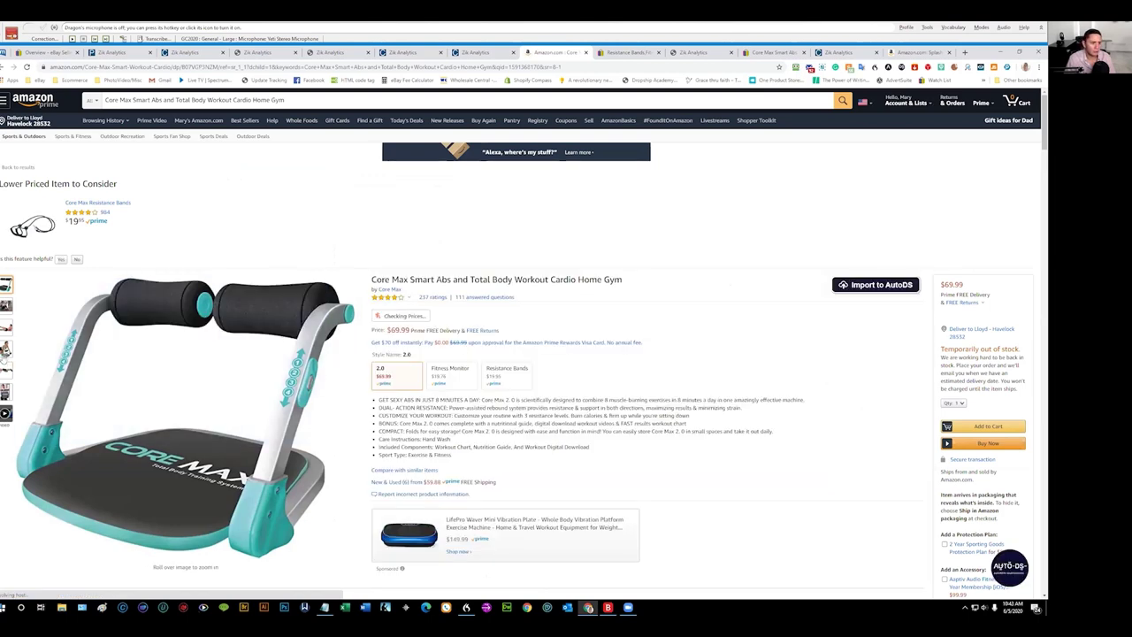
mouse_move(6, 353)
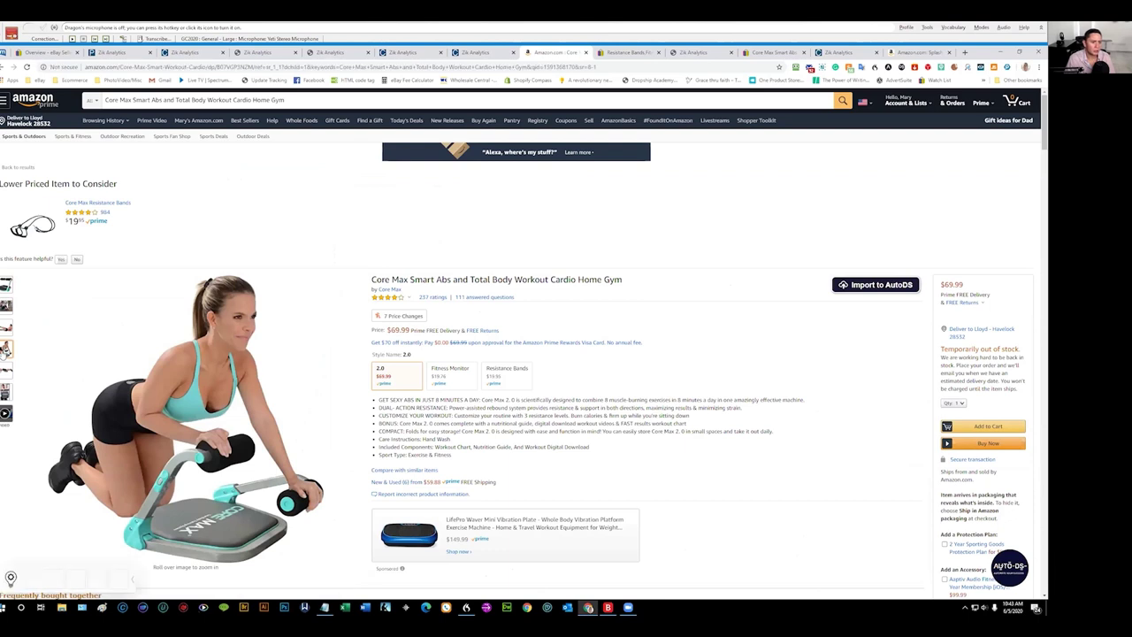
mouse_move(181, 345)
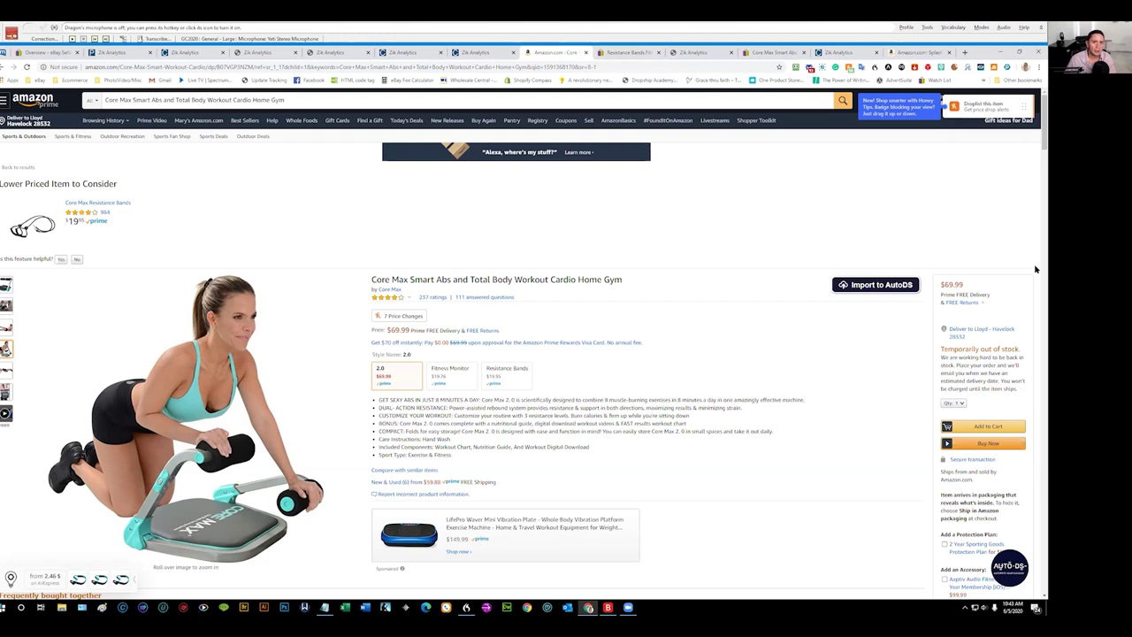
Step: Close the supplier details in the Israel seller's scan and compare the Amazon Core Max product with the Zik Analytics title search results
click(473, 53)
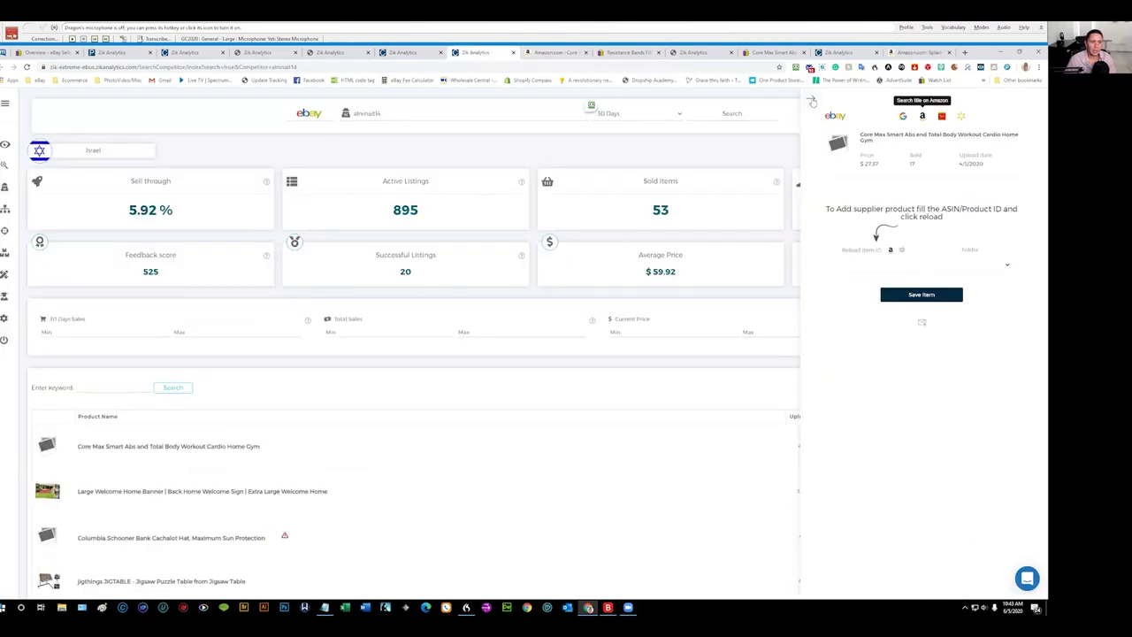
click(813, 101)
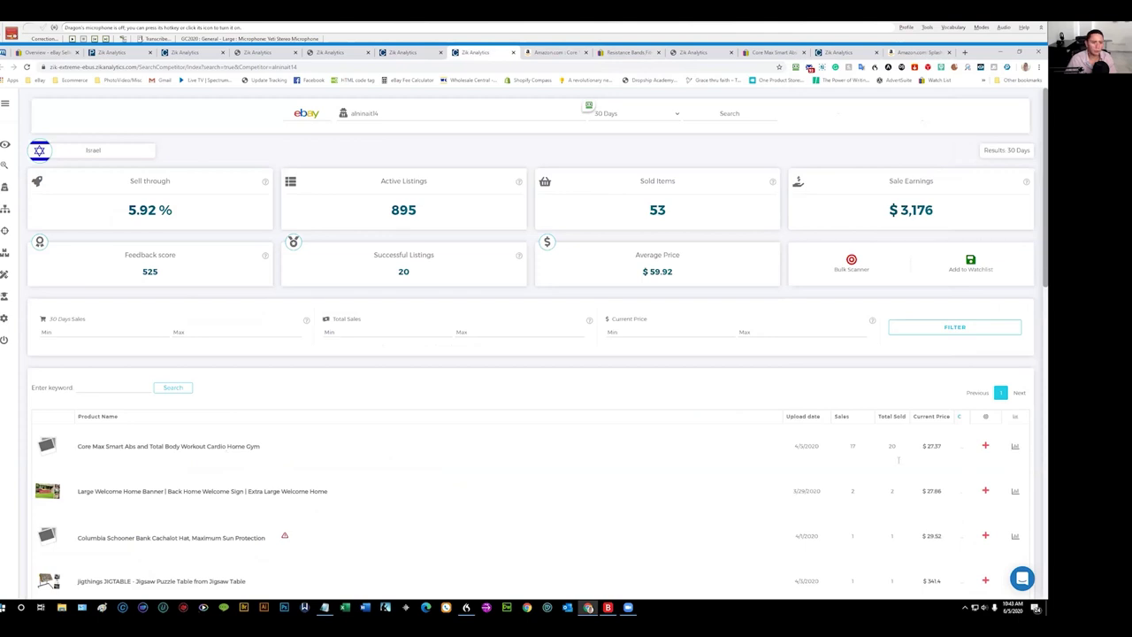
click(555, 53)
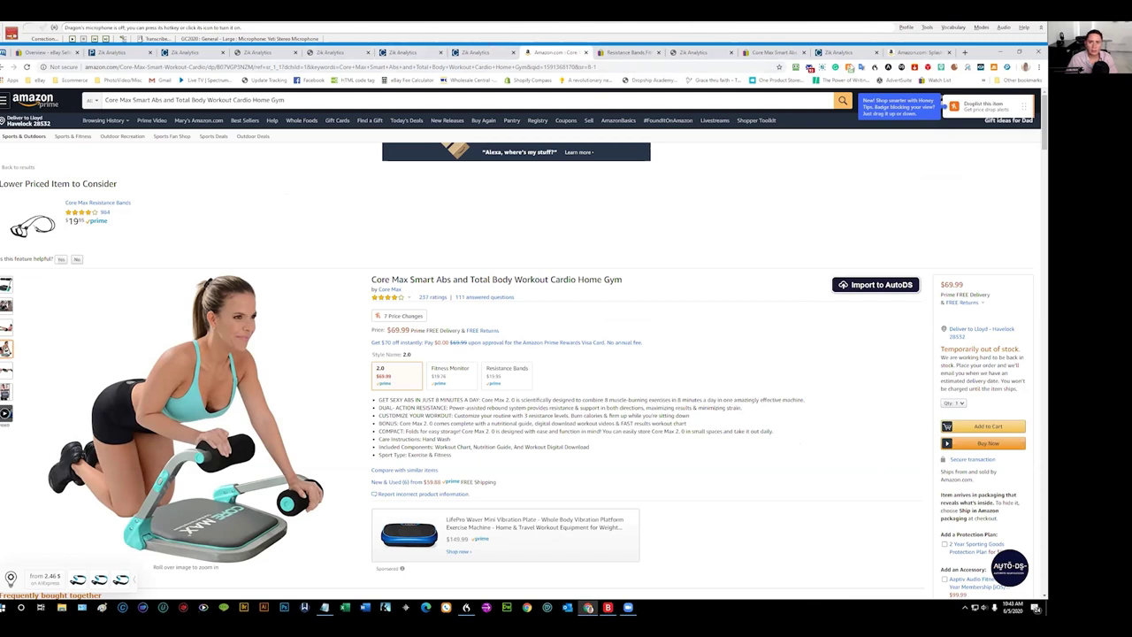
click(689, 53)
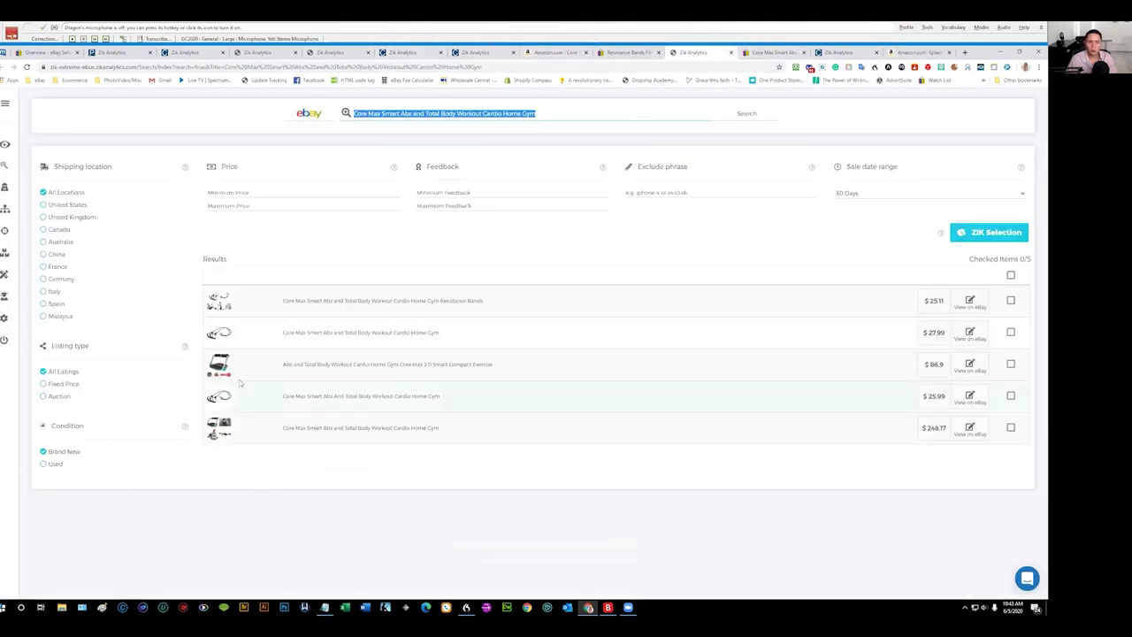
mouse_move(217, 367)
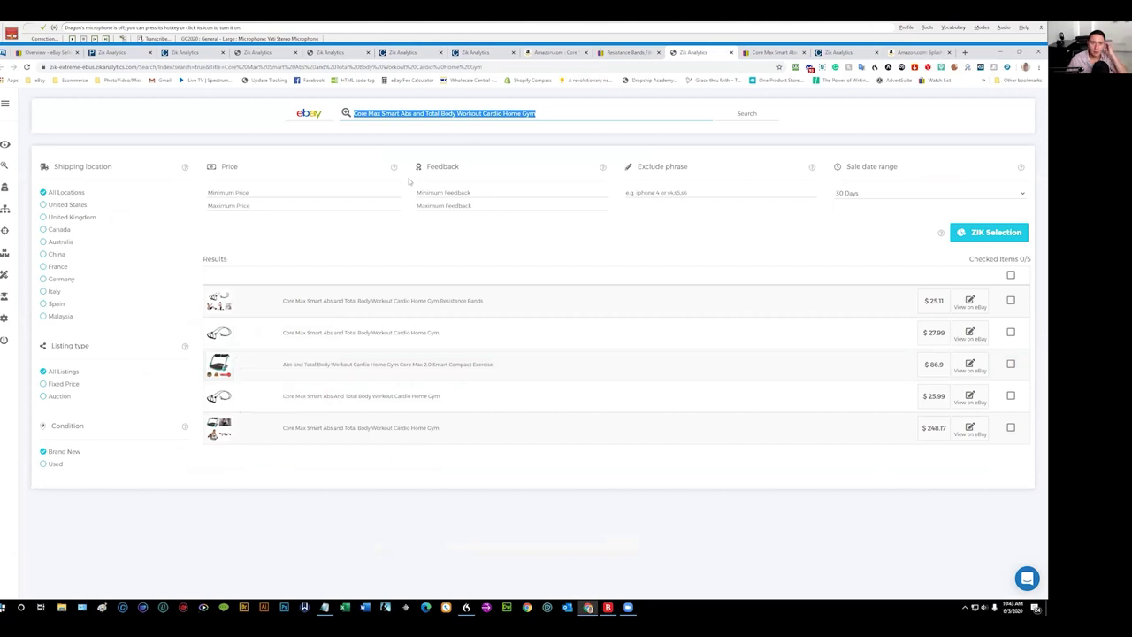
click(542, 53)
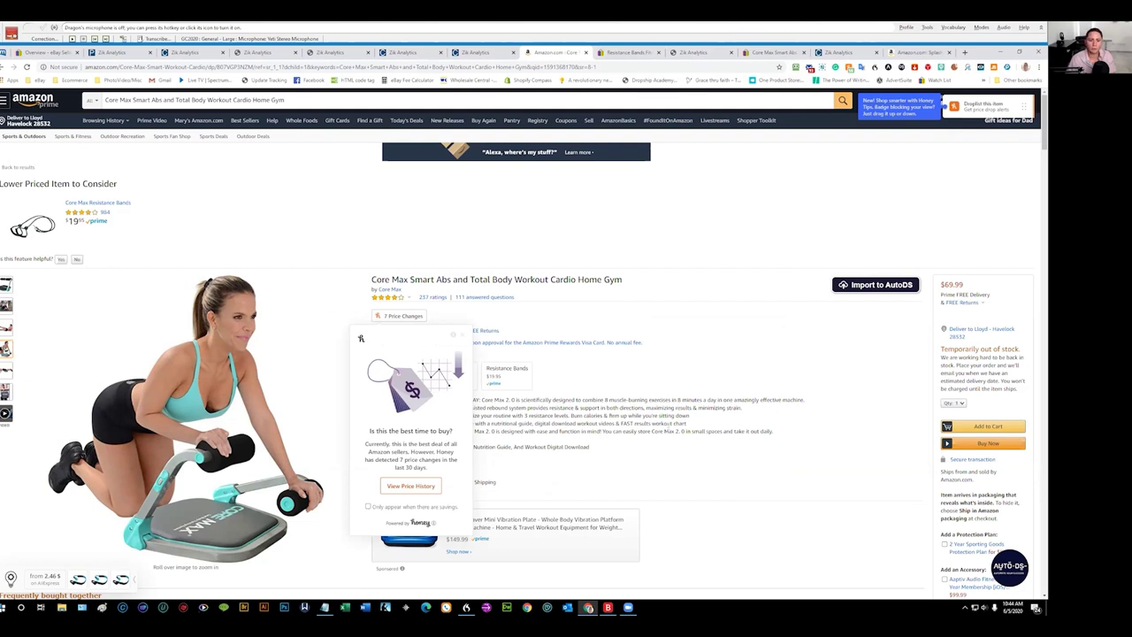
click(458, 340)
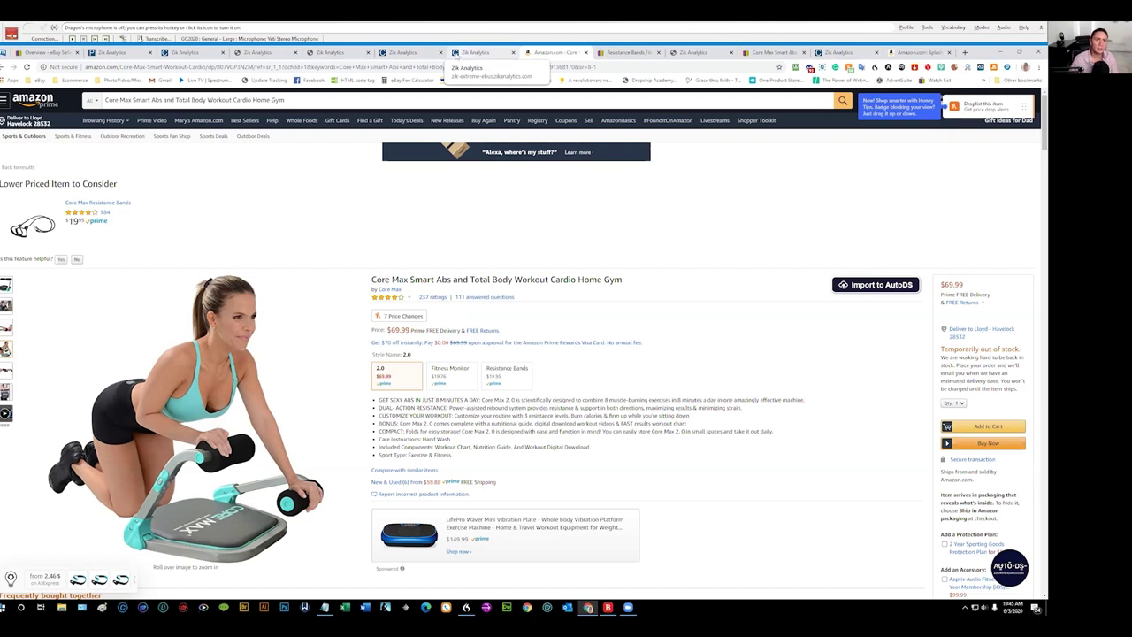
Step: Switch to the eBay Seller Hub overview and review the sales chart for the last 31 days
click(396, 53)
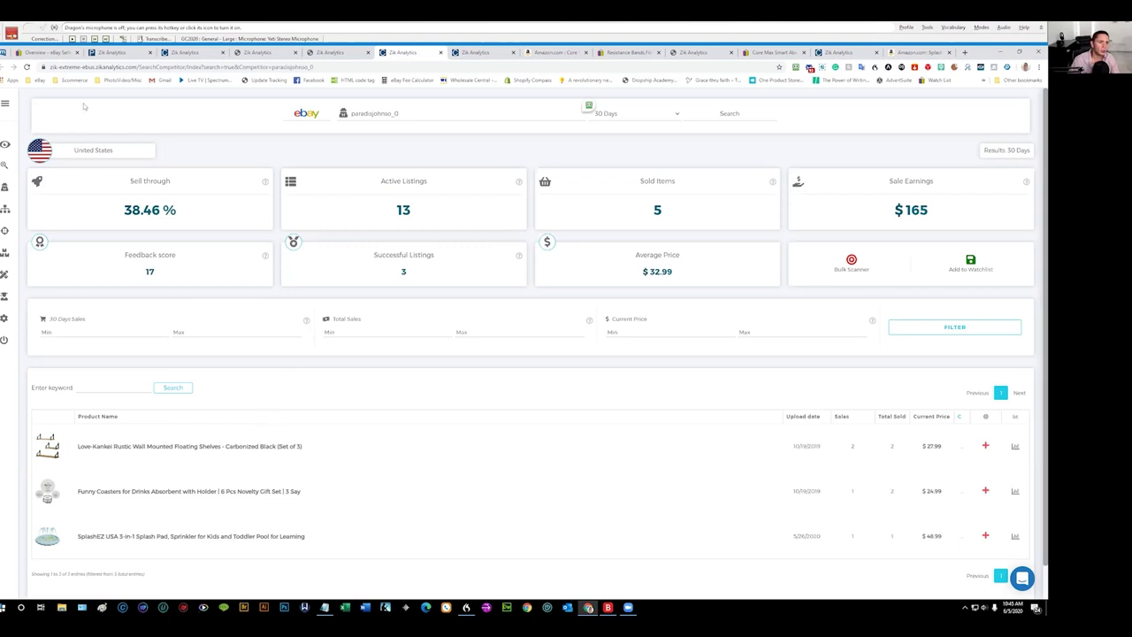
click(50, 53)
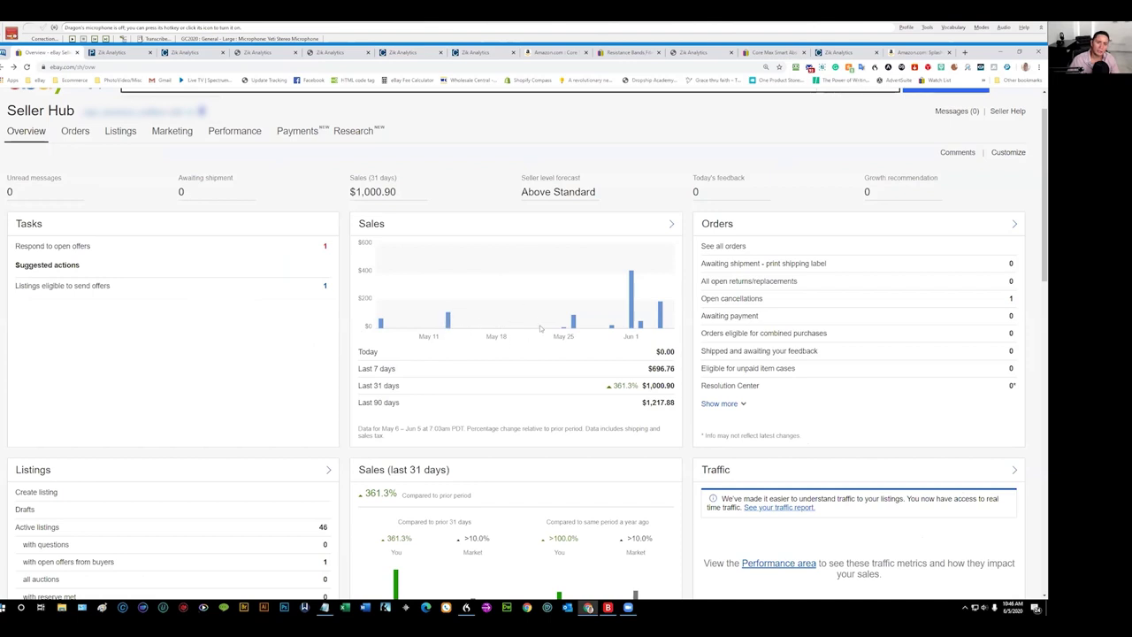
mouse_move(663, 318)
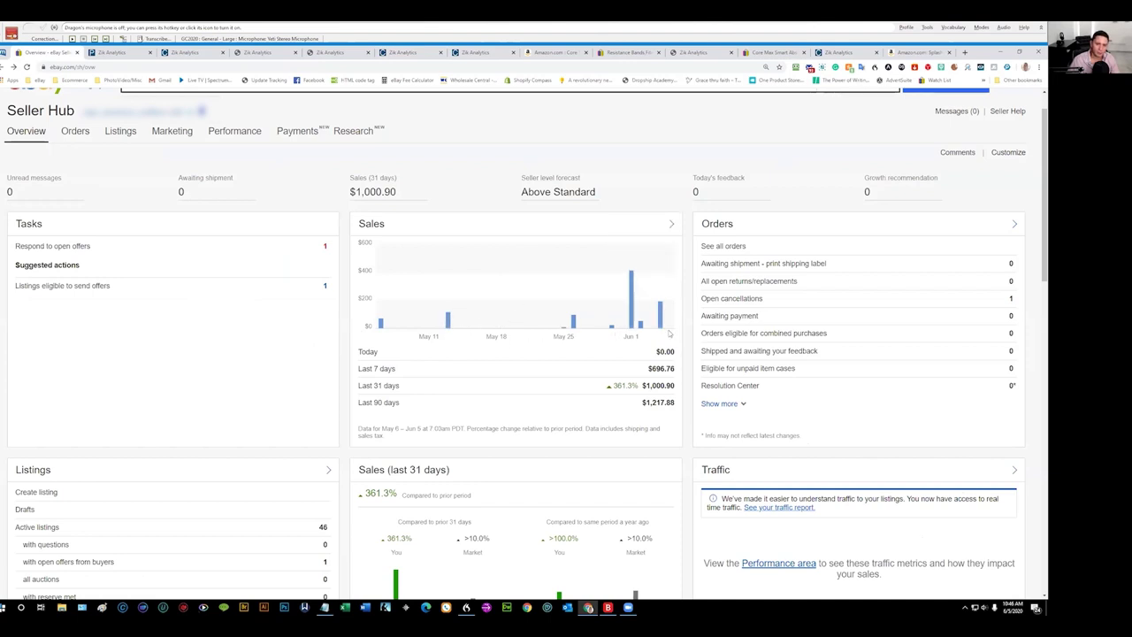
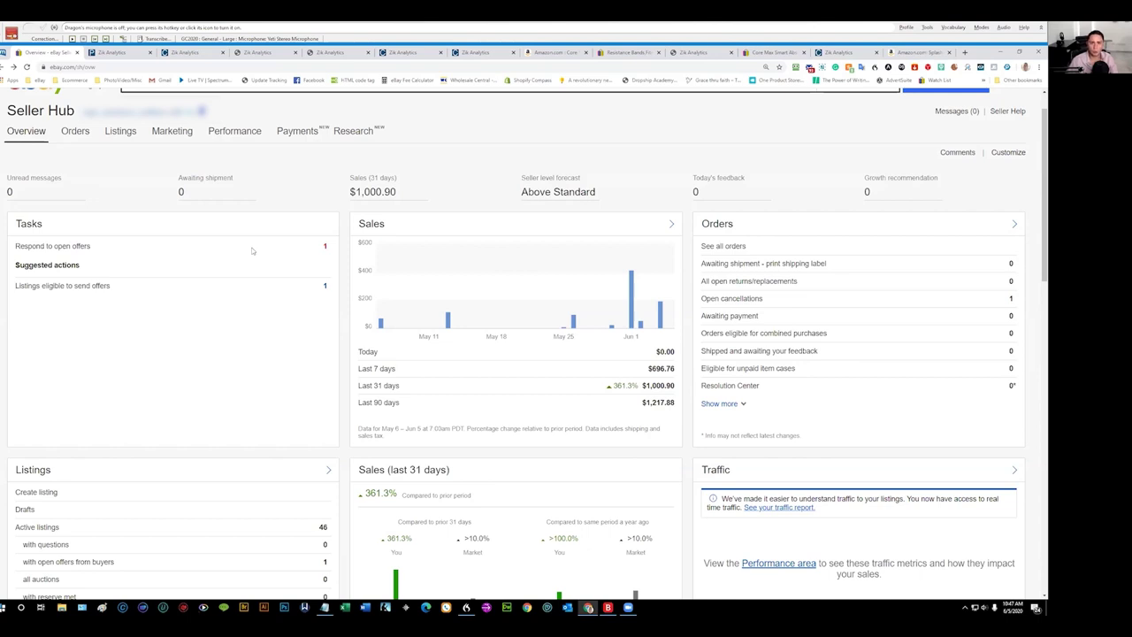
Step: Display all orders in Seller Hub, dismiss the extension alert and review the most recently sold items
mouse_move(68, 132)
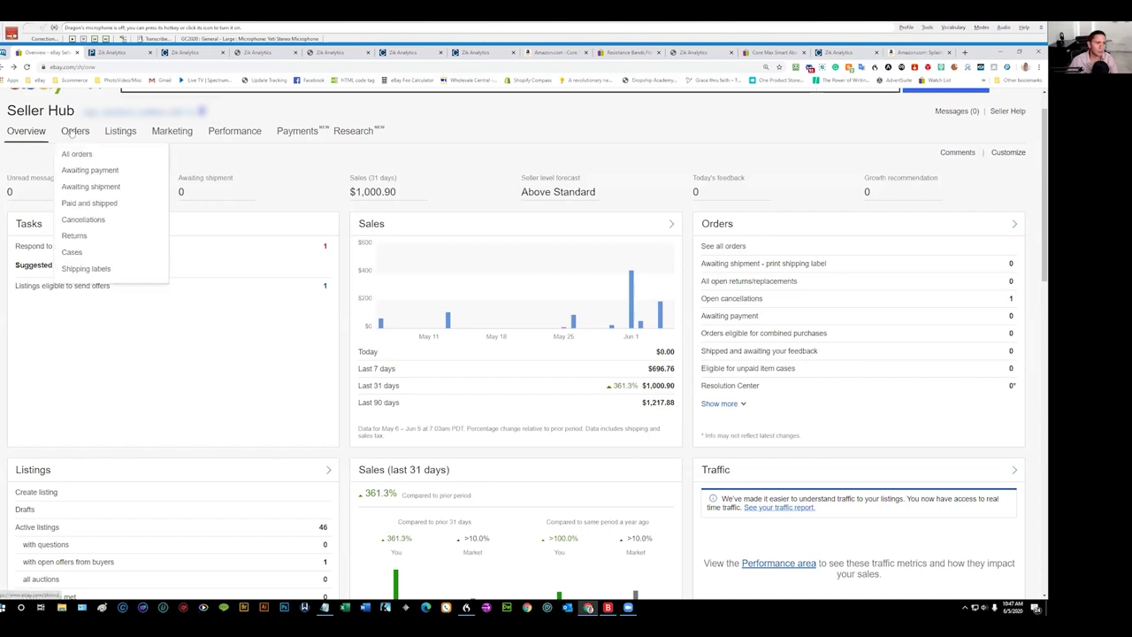
click(77, 156)
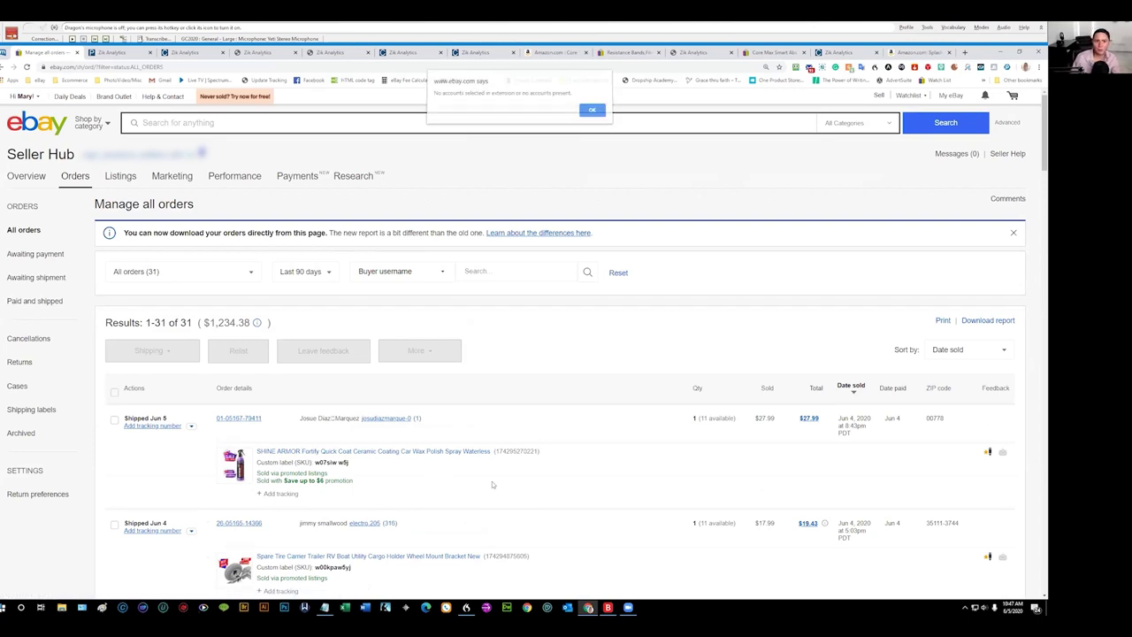
key(Return)
scroll(485, 469, down, 1)
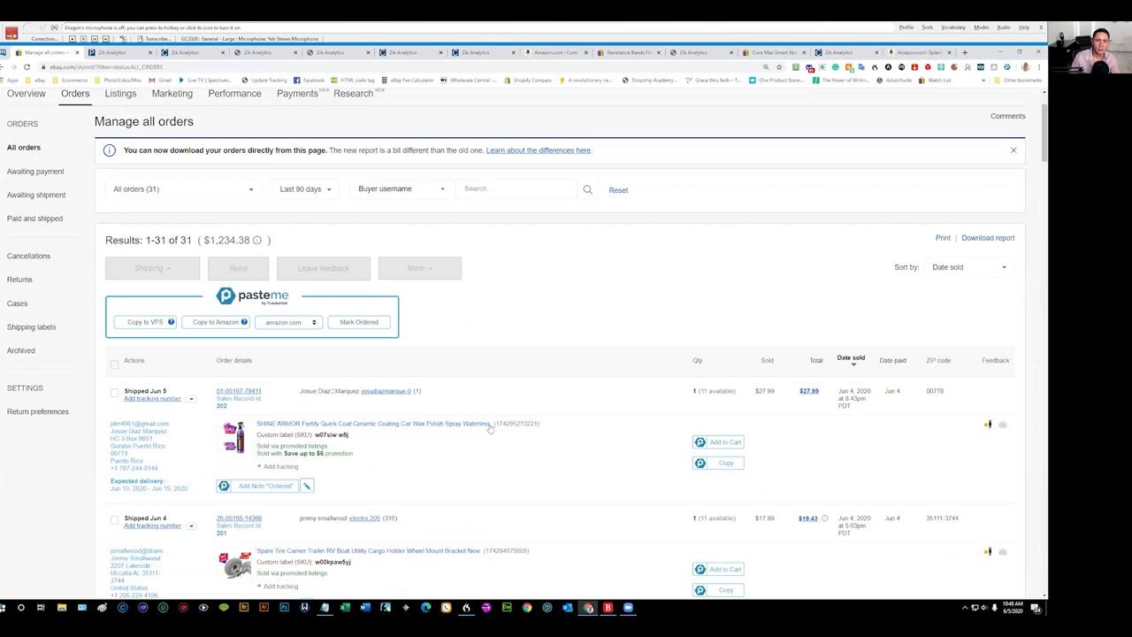
Step: Revisit the Israel seller's scan, and open the SHINE ARMOR Fortify Quick Coat listing from the Seller Hub orders to examine its sales details
click(482, 53)
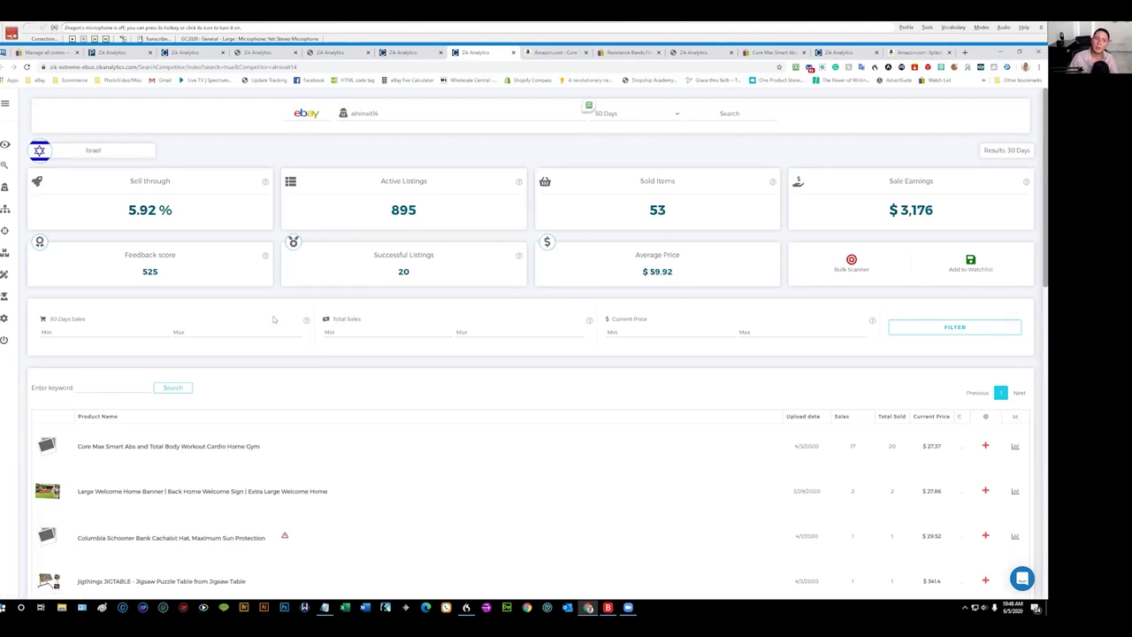
scroll(358, 285, down, 2)
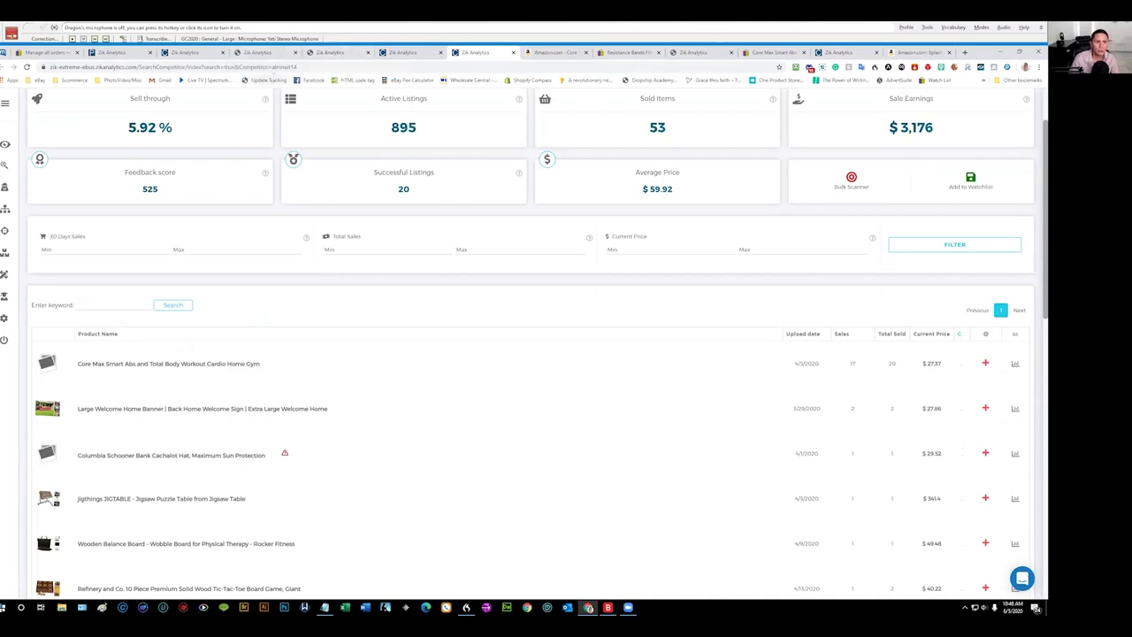
click(49, 53)
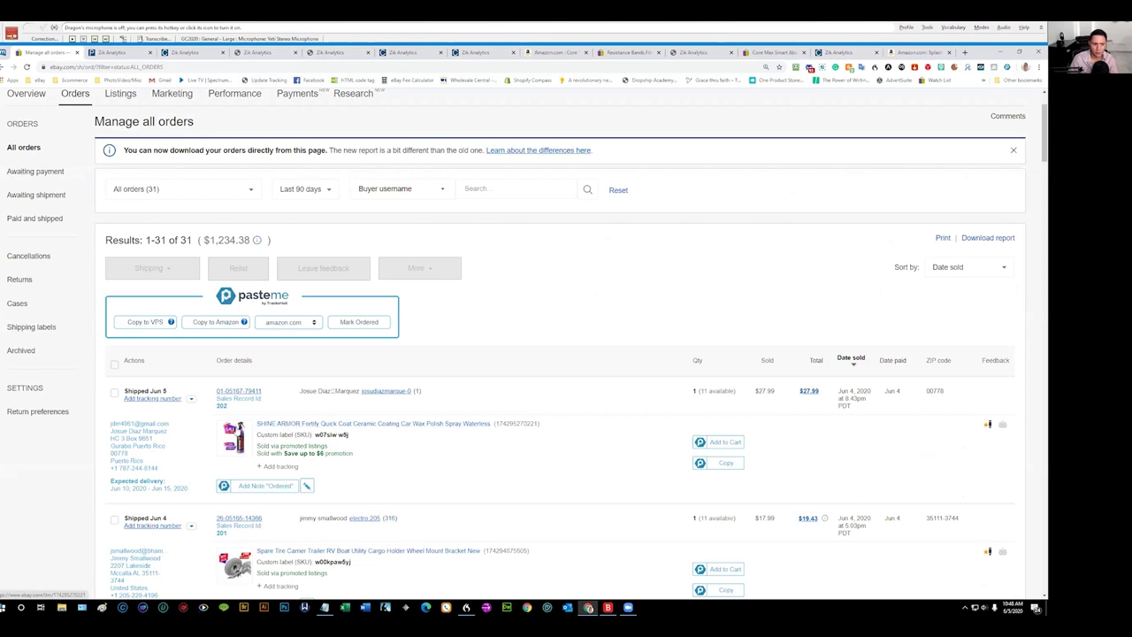
click(414, 425)
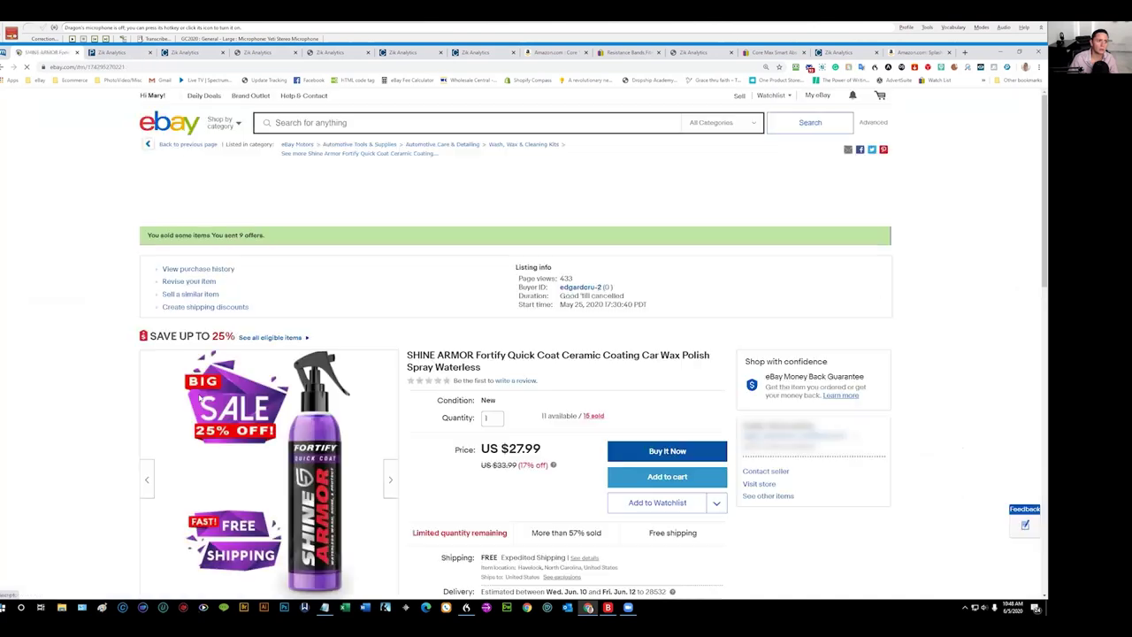
scroll(475, 376, down, 1)
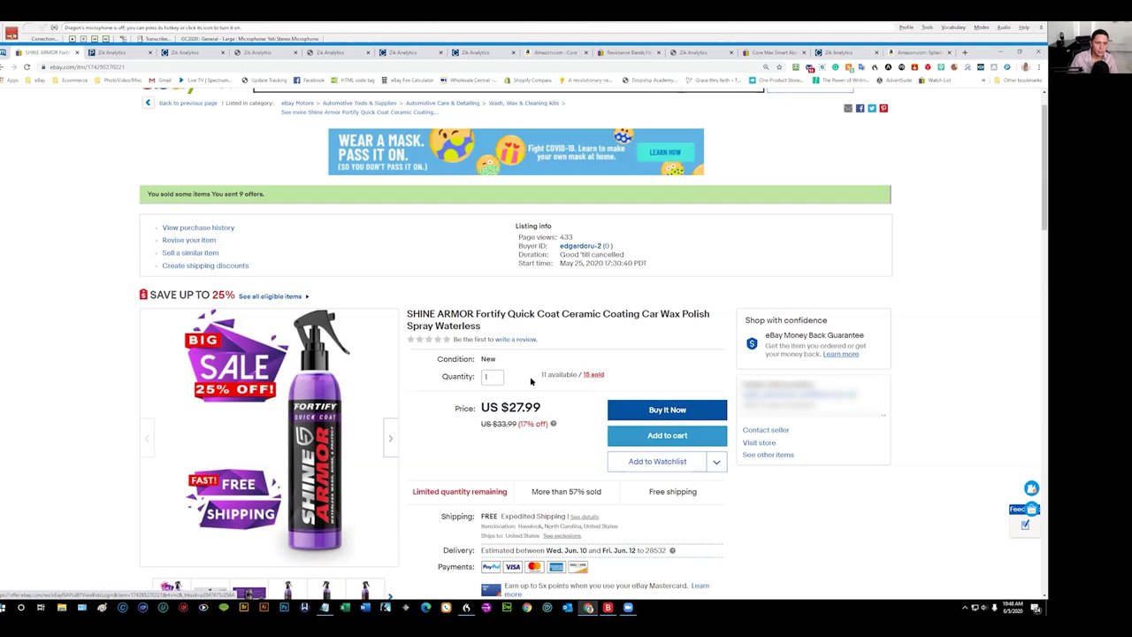
scroll(531, 381, down, 1)
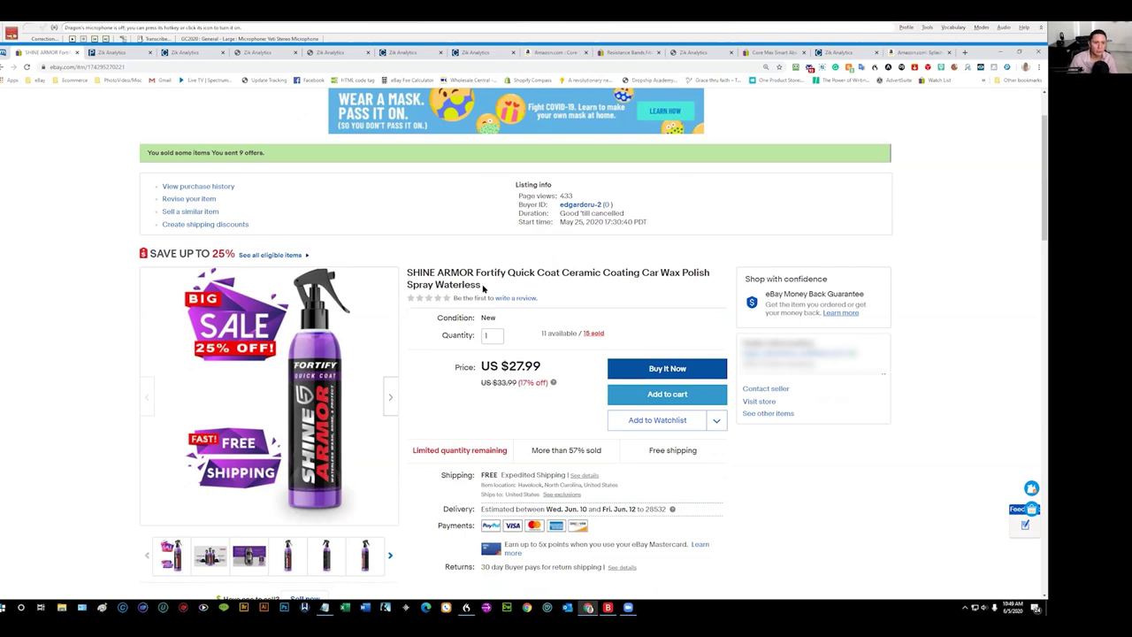
Step: Copy the full listing title "SHINE ARMOR Fortify Quick Coat Ceramic Coating Car Wax Polish Spray Waterless"
triple_click(458, 274)
right_click(471, 276)
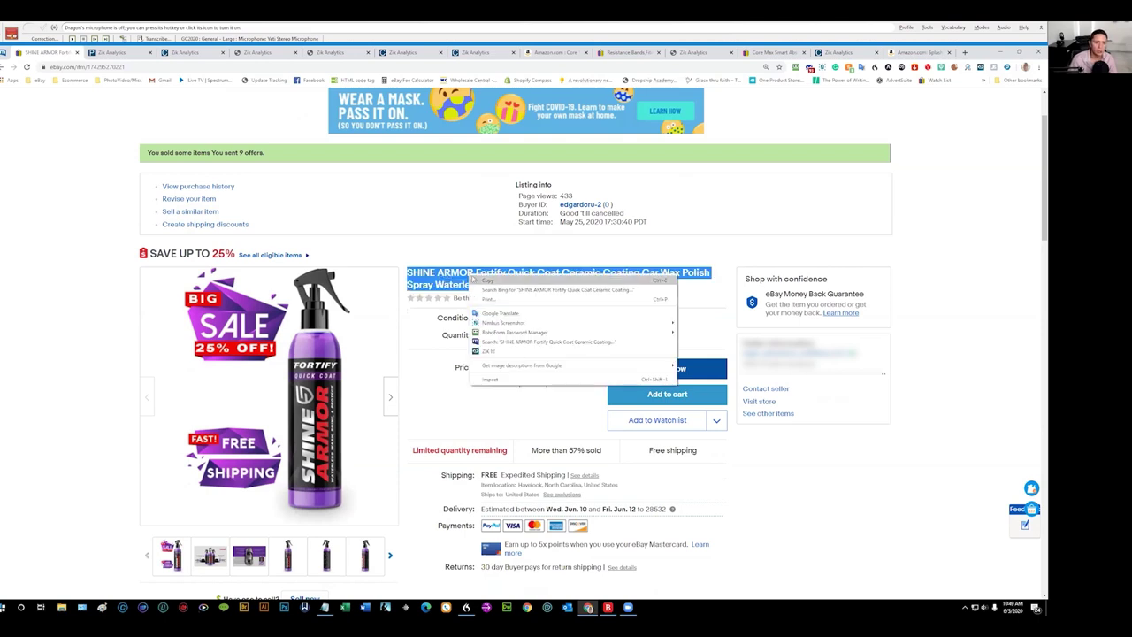
click(485, 282)
right_click(474, 280)
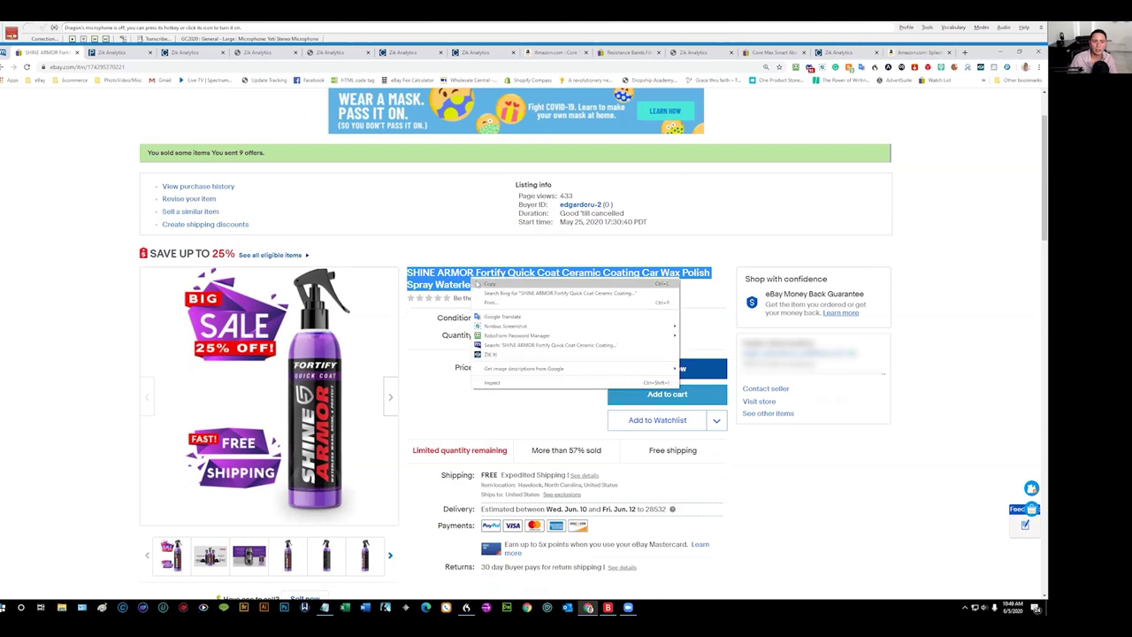
click(478, 283)
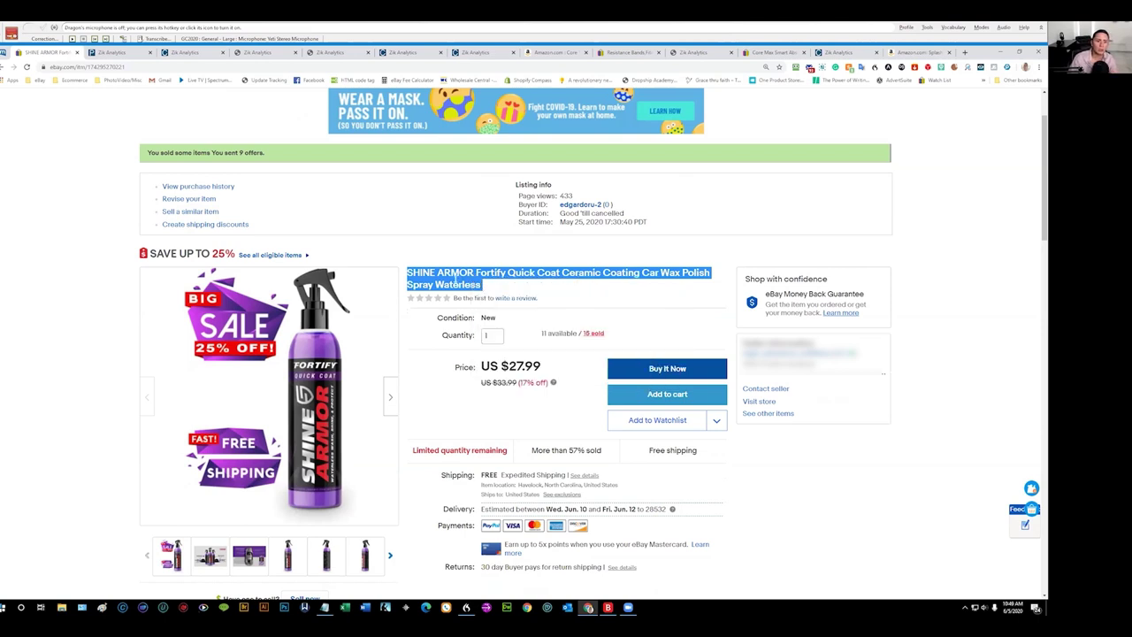
right_click(456, 275)
click(467, 285)
right_click(449, 292)
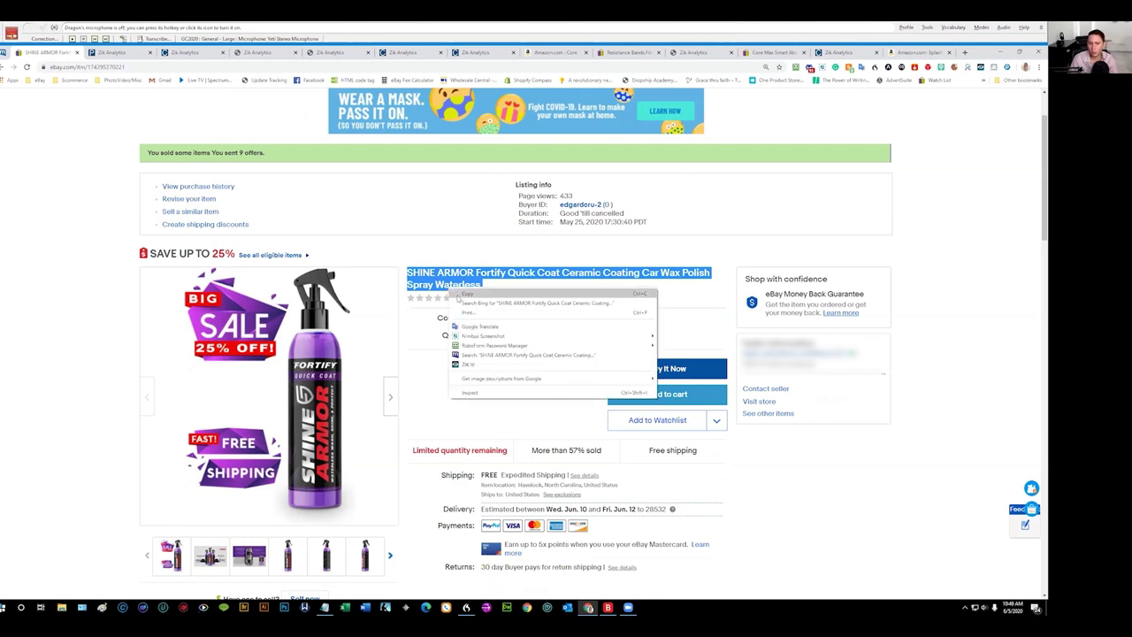
click(458, 294)
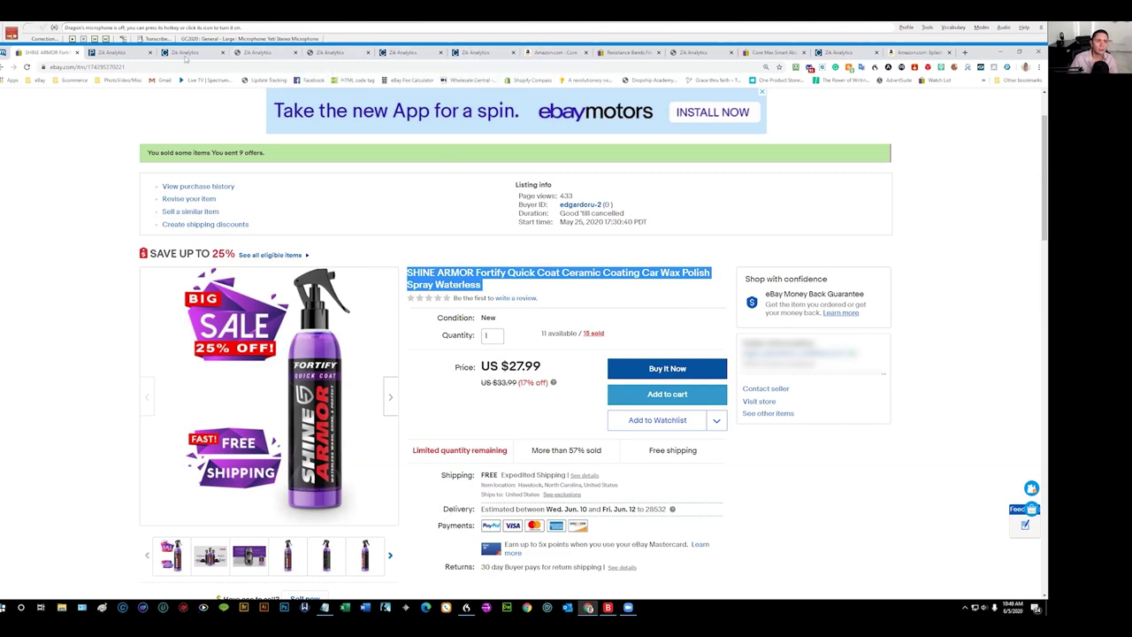
Step: Start a new Zik Analytics product research limited to United States shipping, using the copied SHINE ARMOR title as the search phrase
click(686, 53)
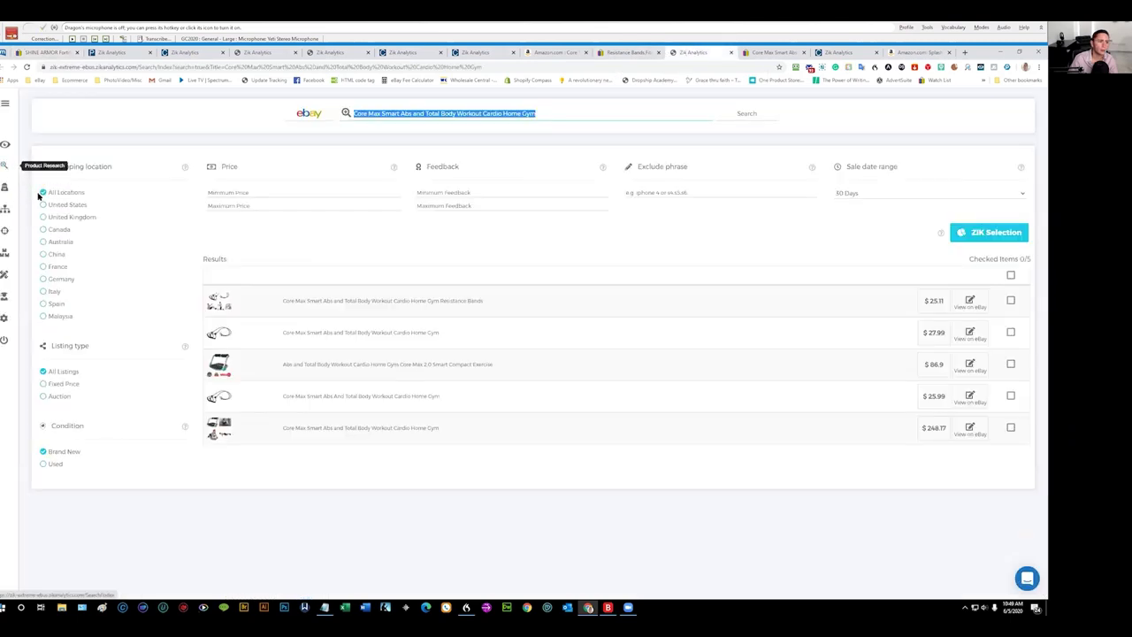
click(4, 165)
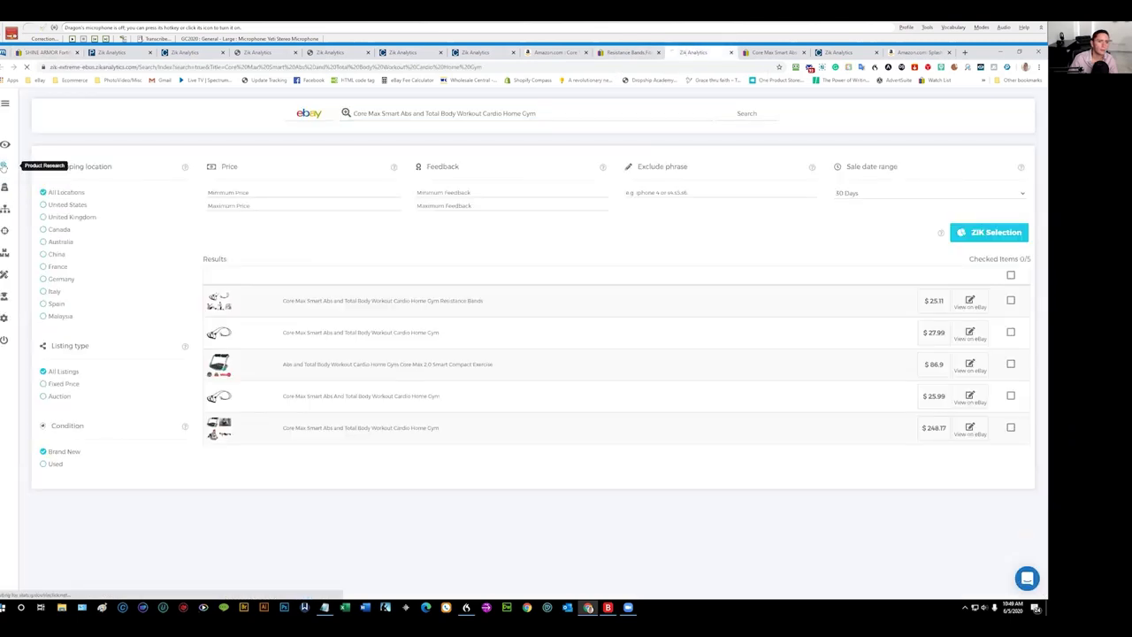
click(69, 205)
click(379, 113)
key(ctrl+v)
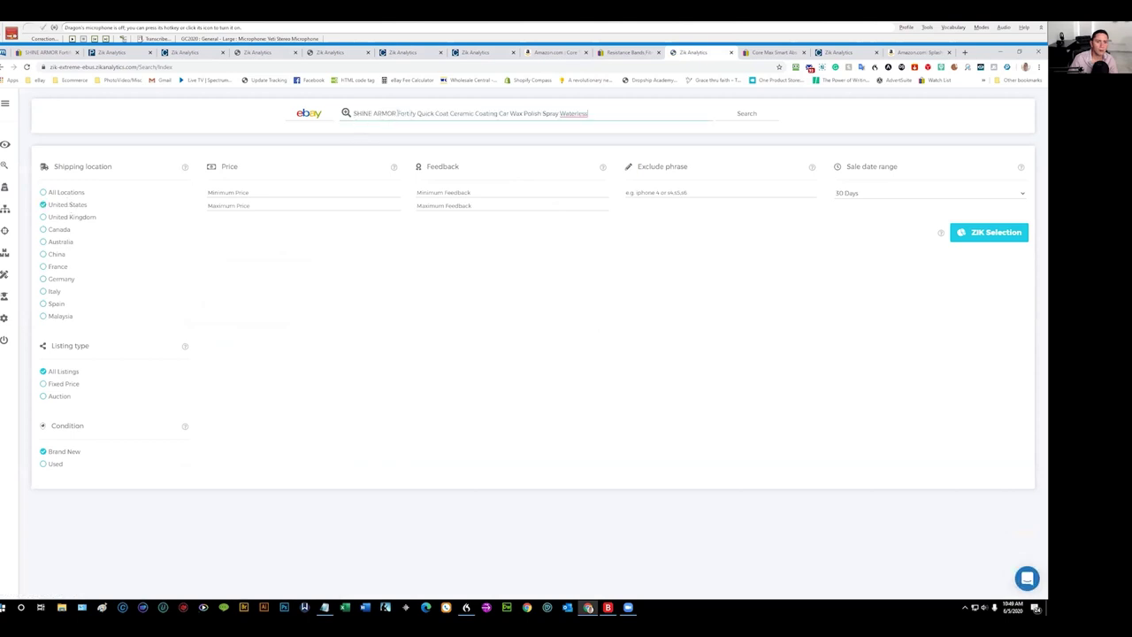
click(630, 52)
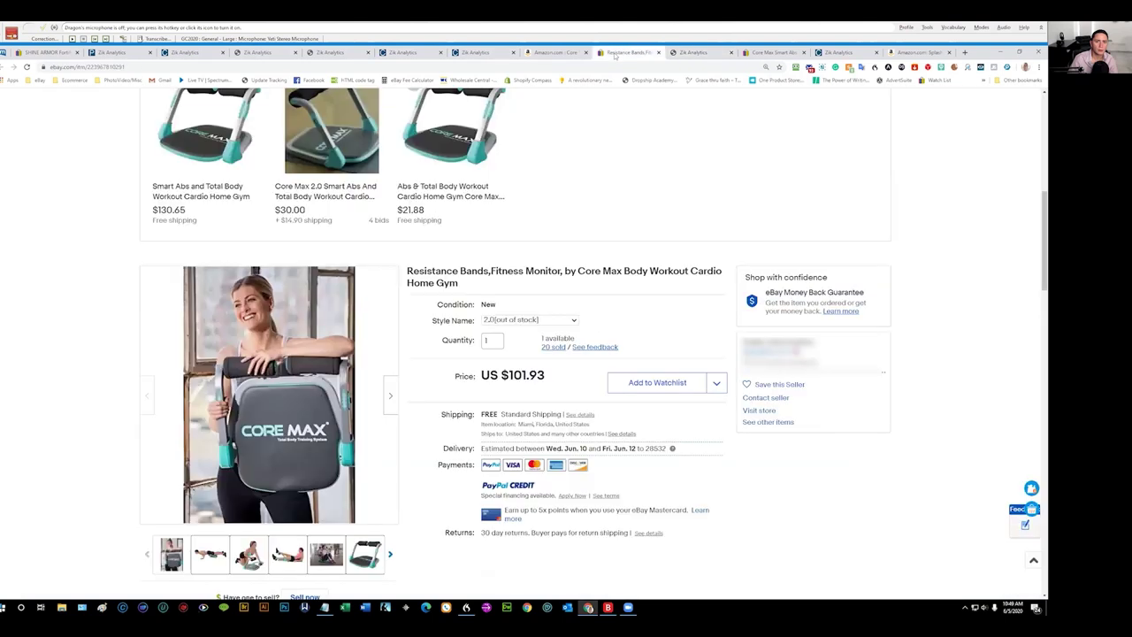
click(772, 55)
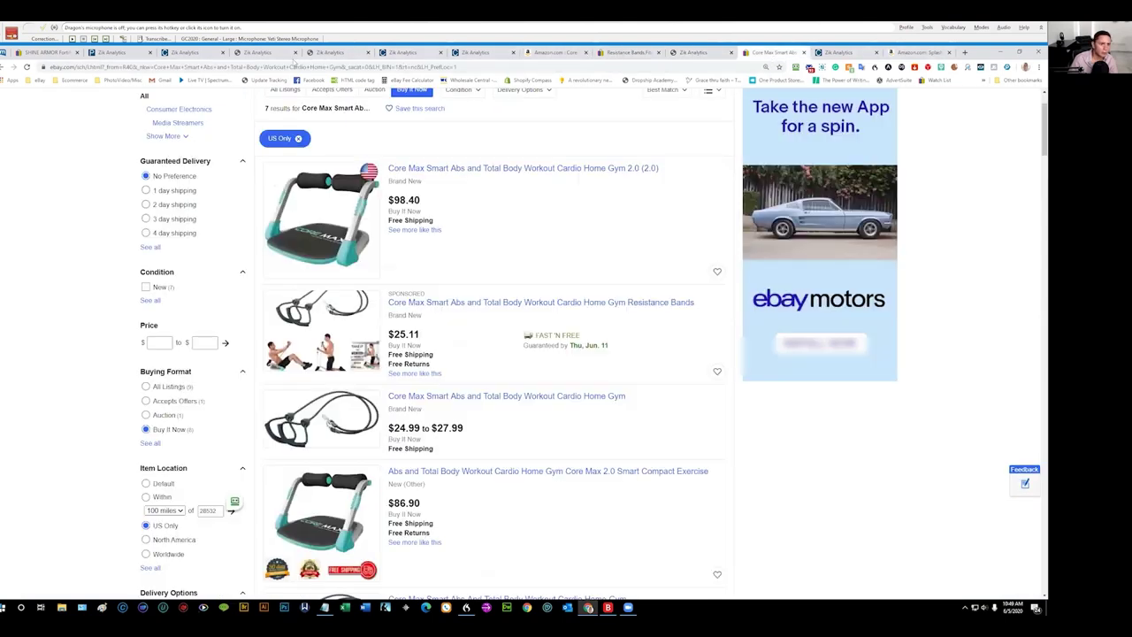
click(48, 53)
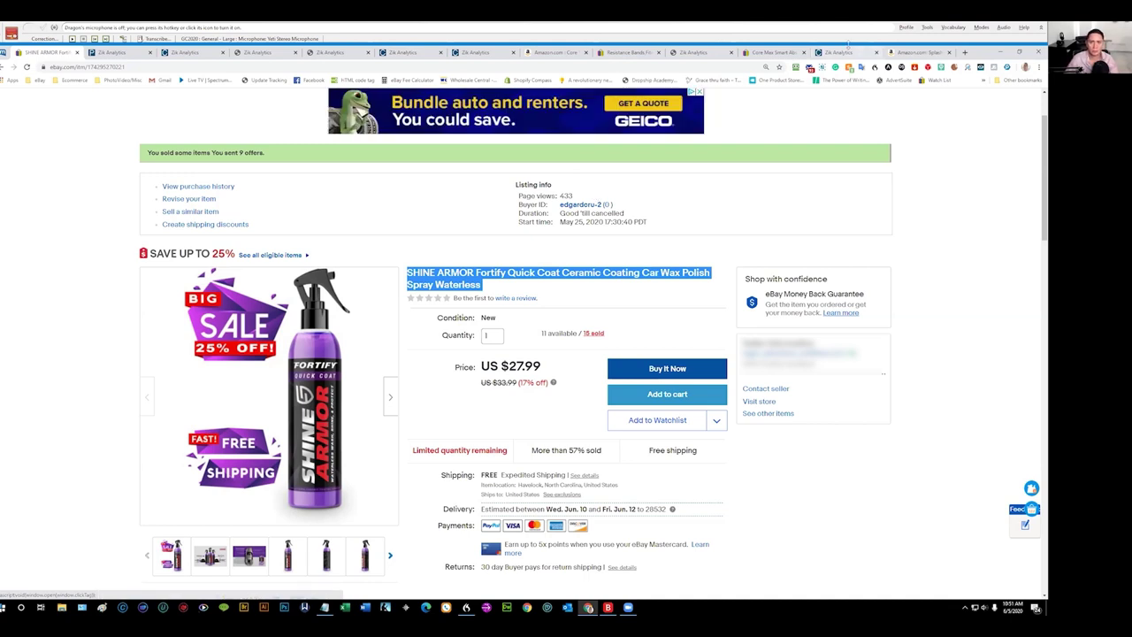
Step: Run the Zik Analytics search for the SHINE ARMOR title and preview the product photos of the matching listings
click(691, 53)
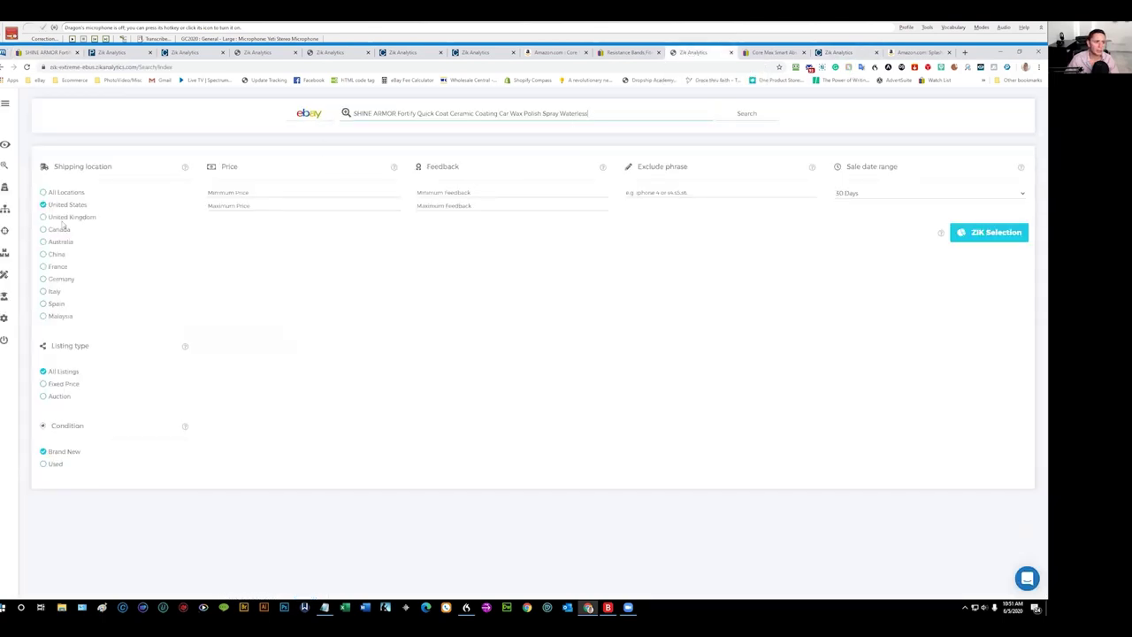
click(747, 114)
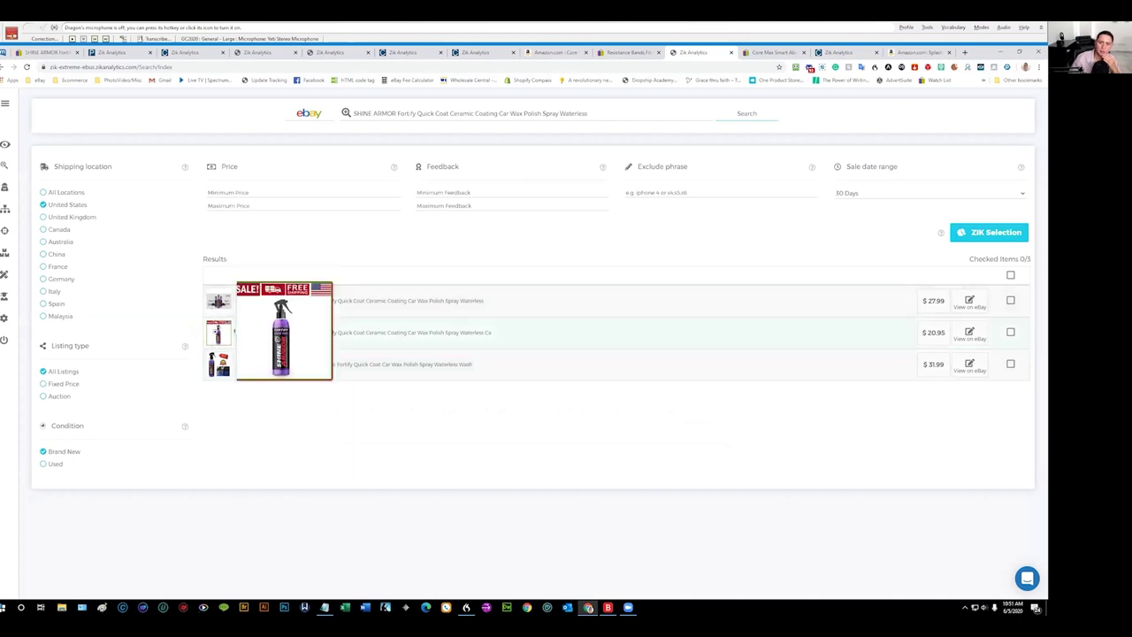
mouse_move(218, 363)
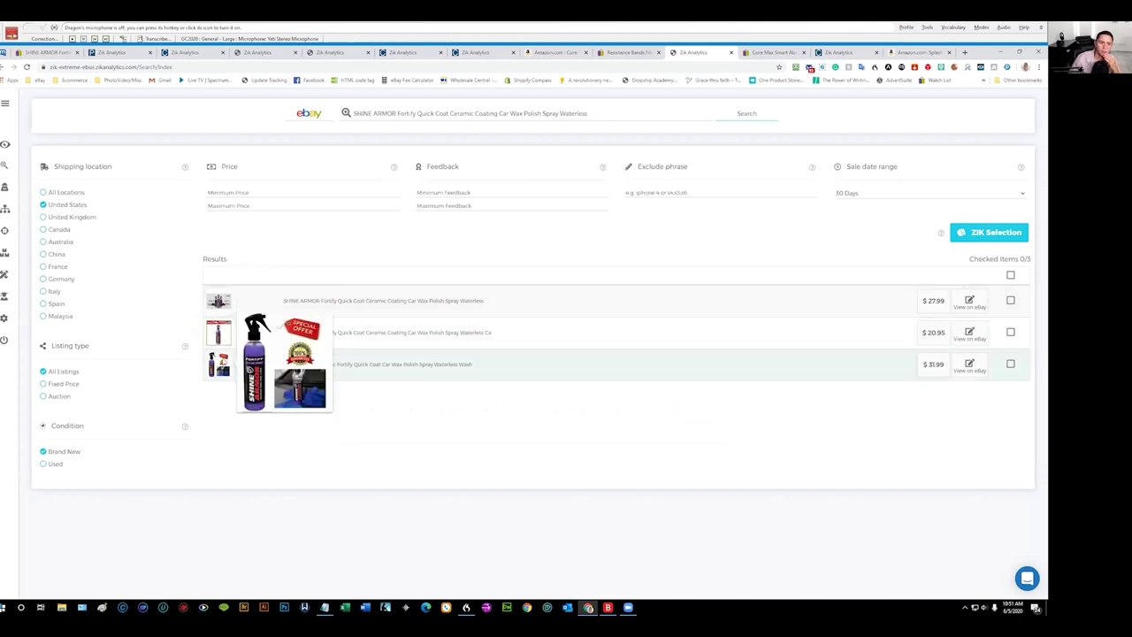
mouse_move(223, 308)
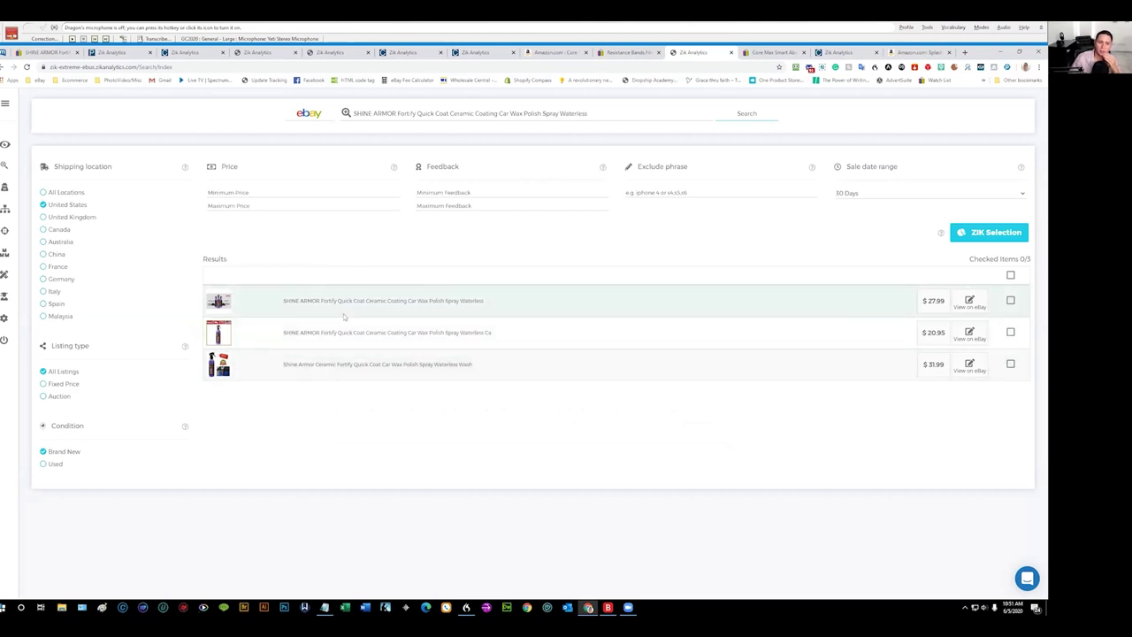
click(624, 52)
click(689, 54)
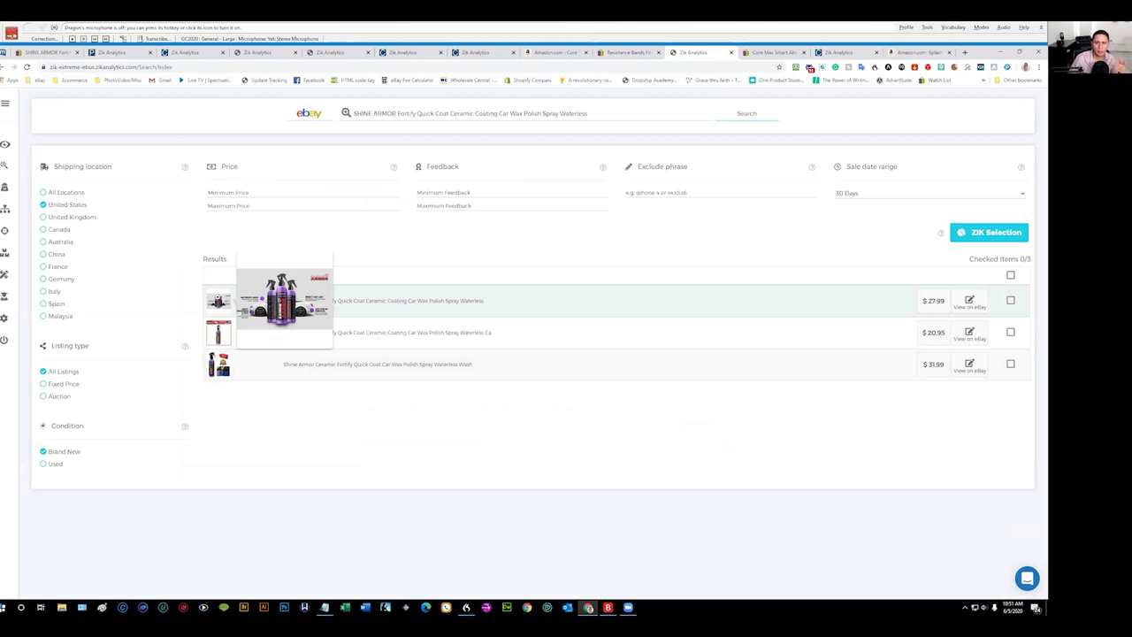
Step: Select all the search results and analyze them with ZIK Selection
click(1010, 275)
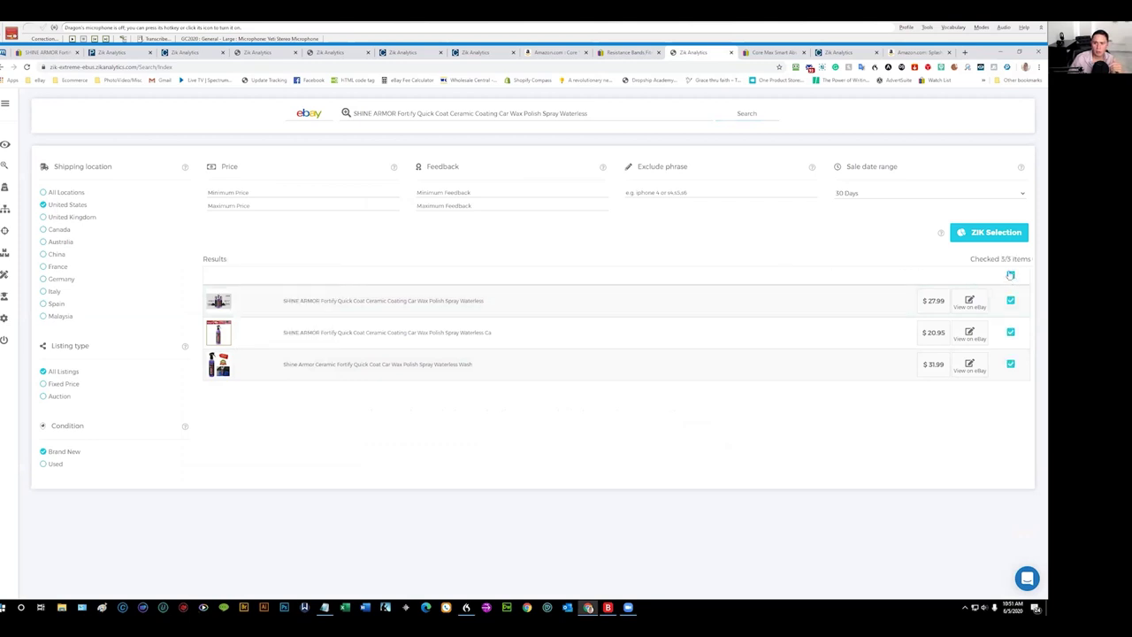
click(952, 233)
click(622, 53)
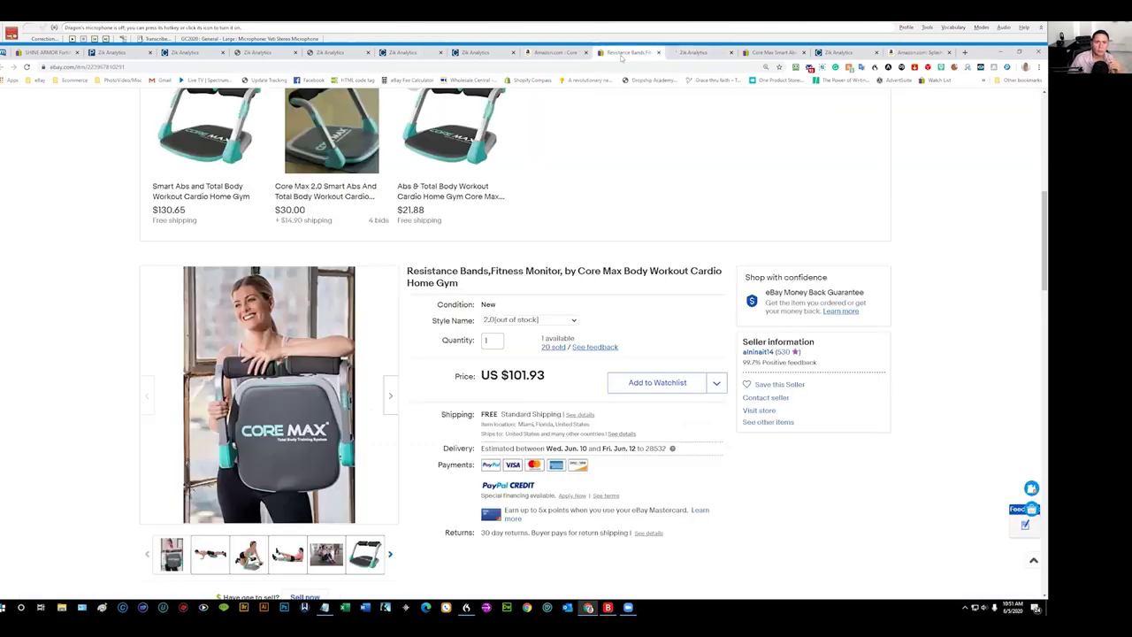
Step: Open the purchase history of the SHINE ARMOR eBay listing and review the prices, dates and locations of its latest sales
click(39, 53)
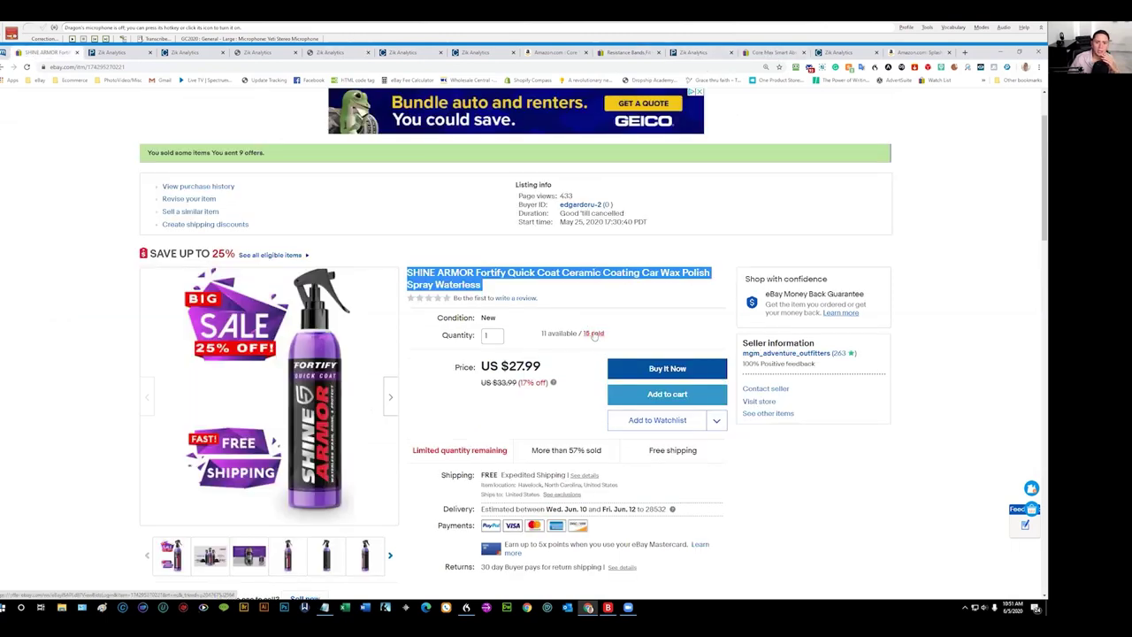
click(594, 334)
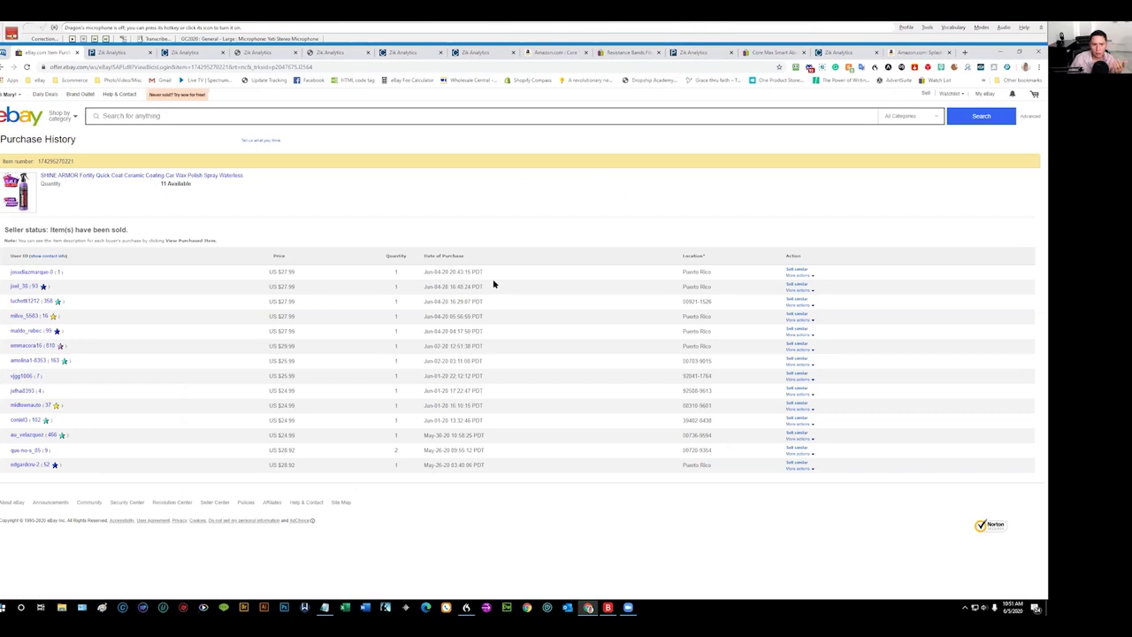
drag(460, 332, 237, 271)
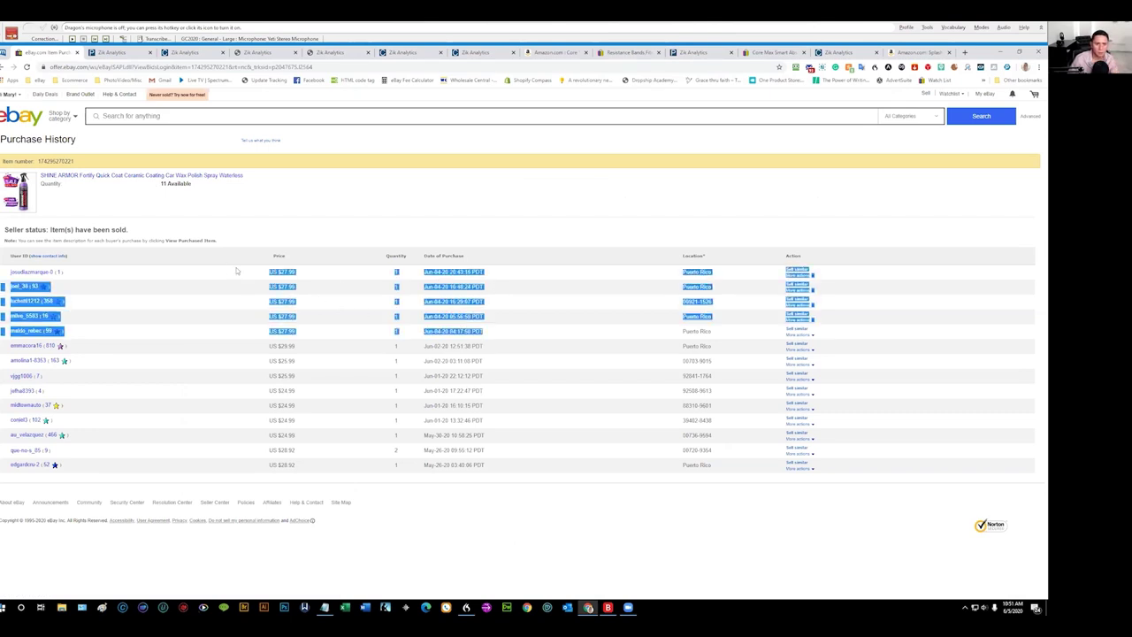
click(548, 323)
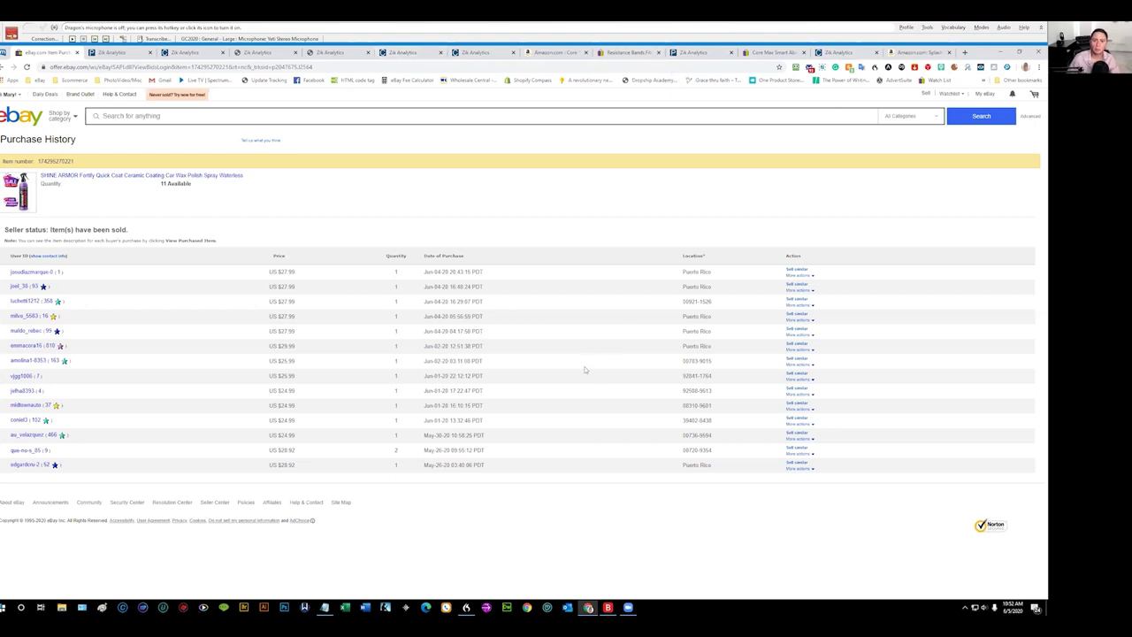
drag(490, 331, 365, 274)
click(505, 295)
drag(699, 329, 84, 280)
click(329, 302)
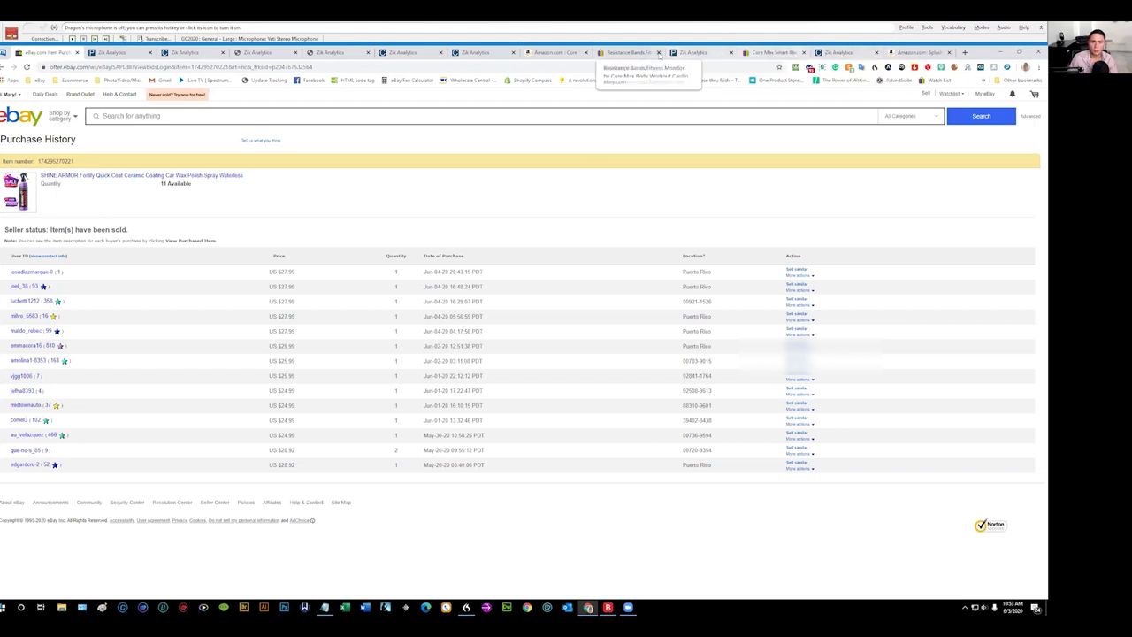
Step: Review the SHINE ARMOR sales statistics in Zik Analytics, briefly checking the eBay listing of the best-selling result and closing it
click(686, 52)
mouse_move(445, 365)
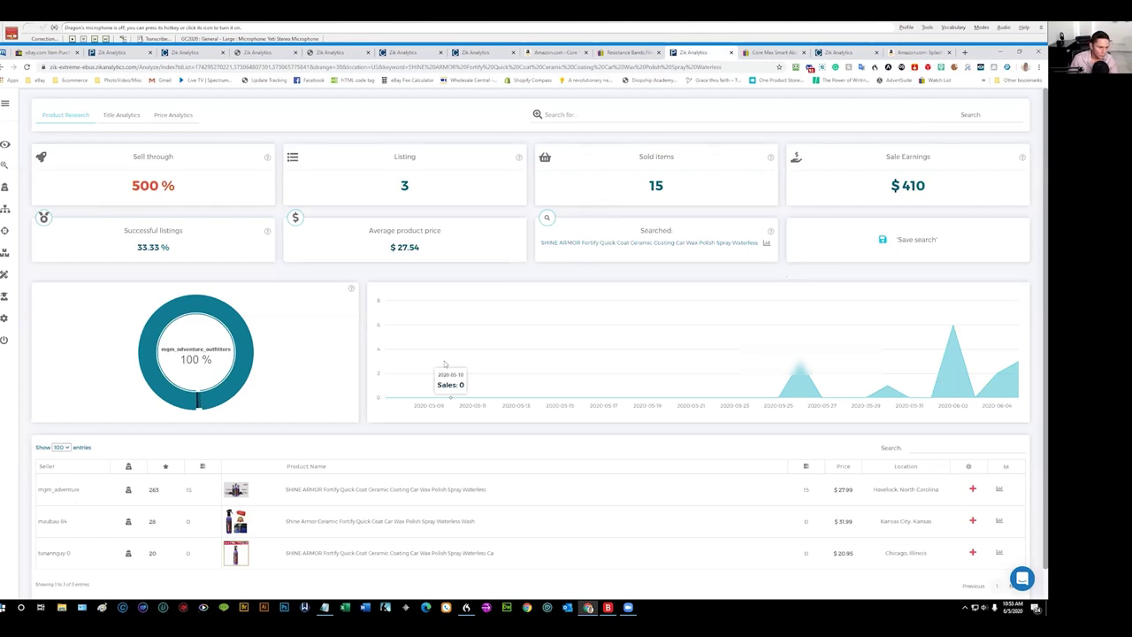
click(349, 490)
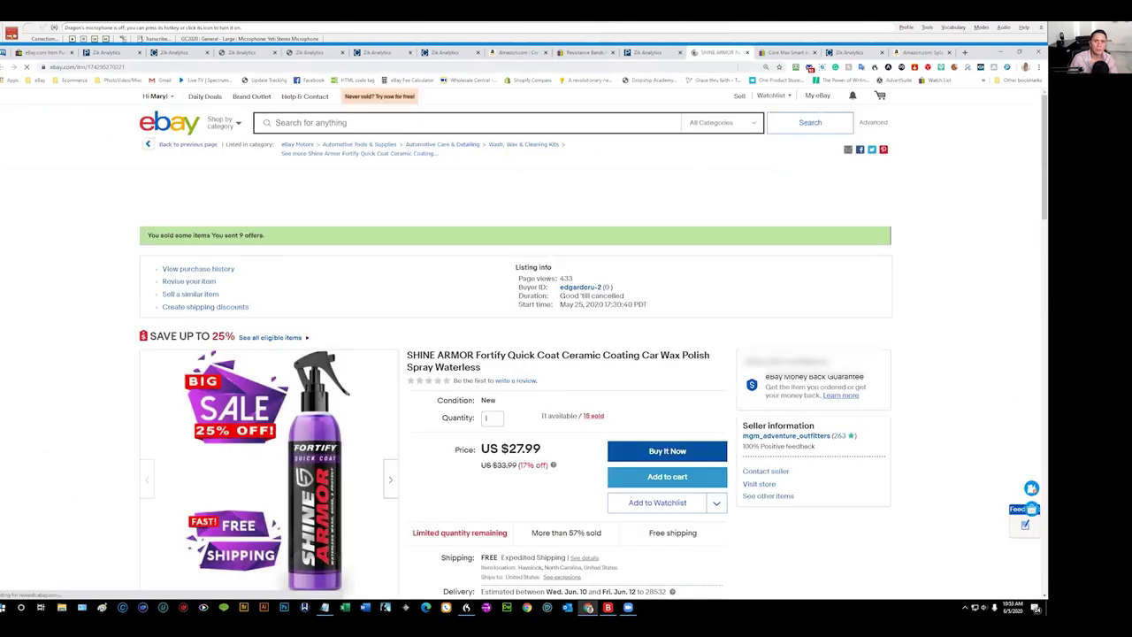
click(748, 52)
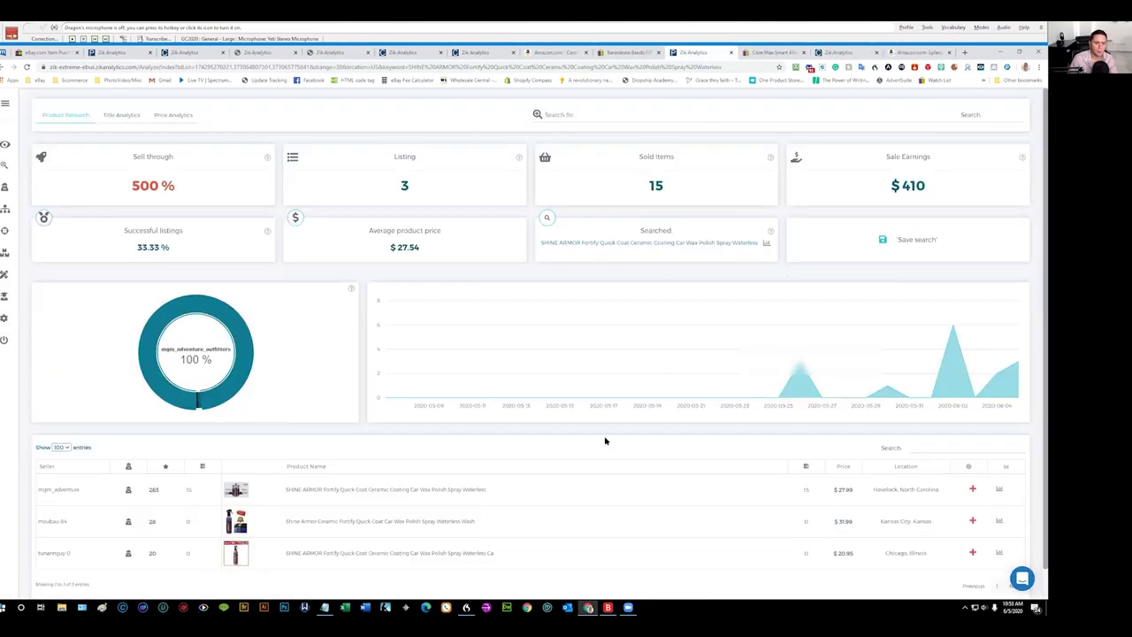
scroll(605, 441, down, 1)
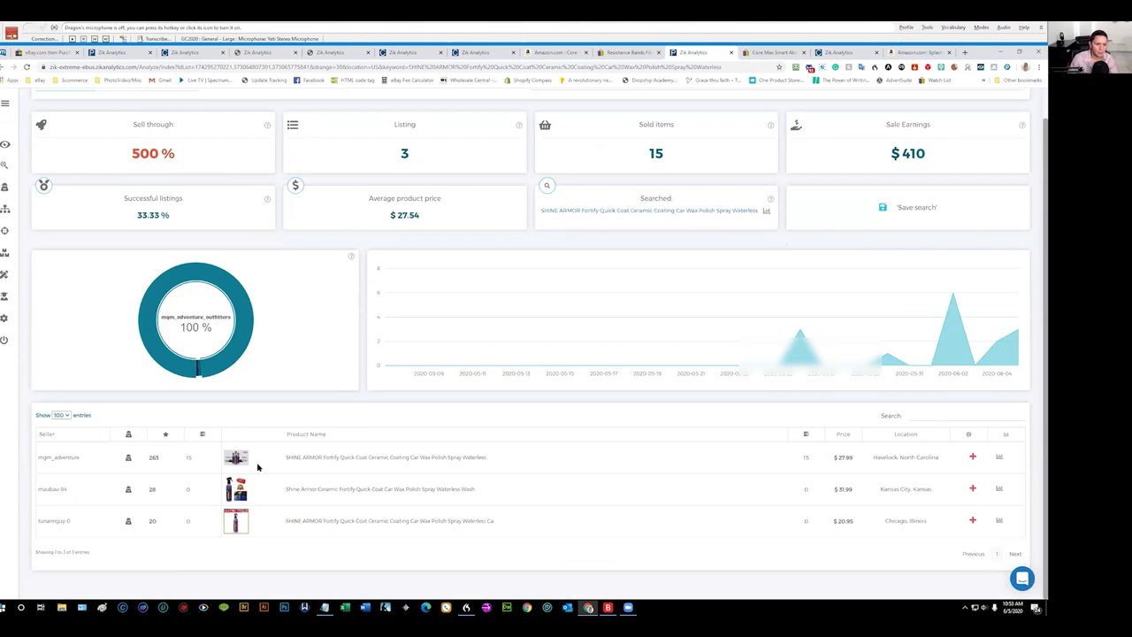
Step: Copy the best-selling result's title and search eBay for "SHINE ARMOR Fortify Quick Coat Ceramic Coating Car Wax Polish Spray Waterless"
mouse_move(243, 460)
drag(495, 460, 277, 456)
key(ctrl+c)
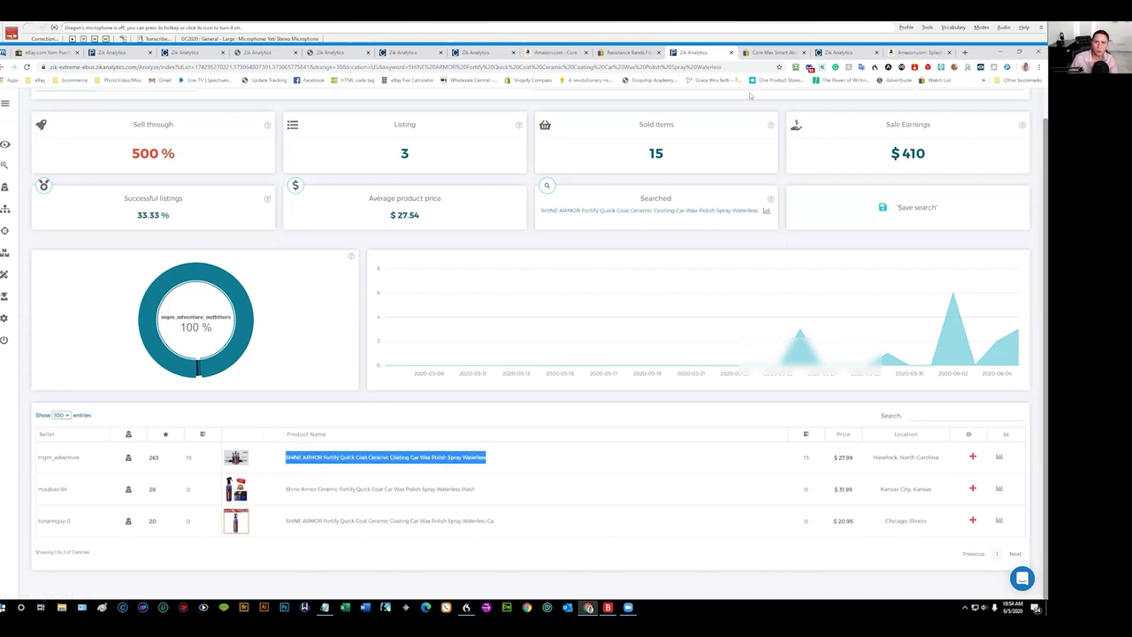
click(765, 53)
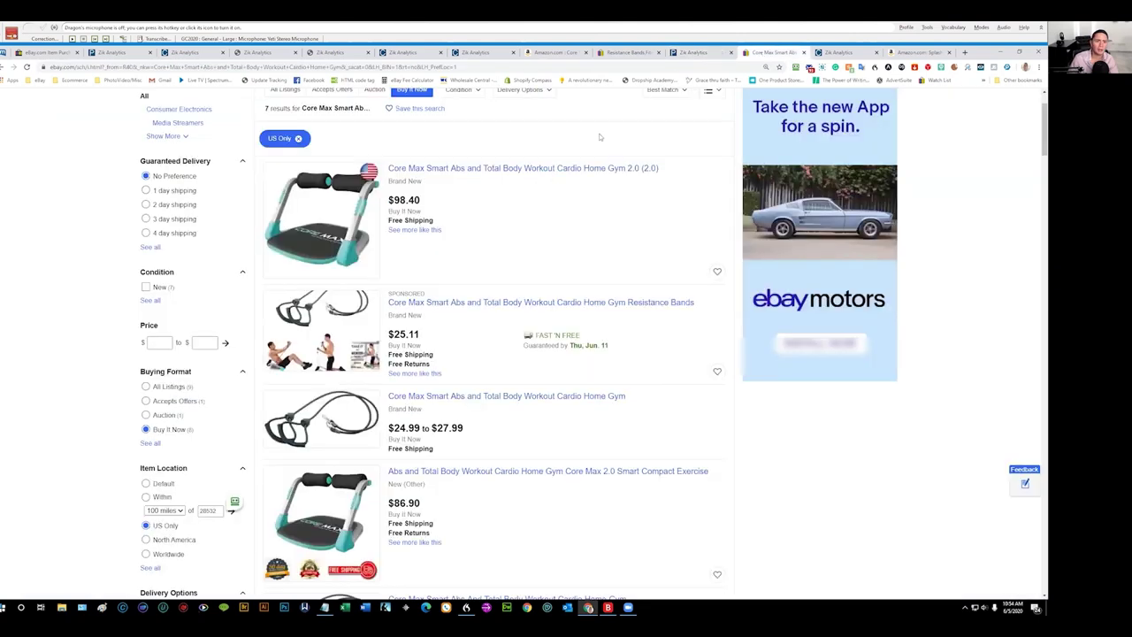
scroll(336, 245, up, 2)
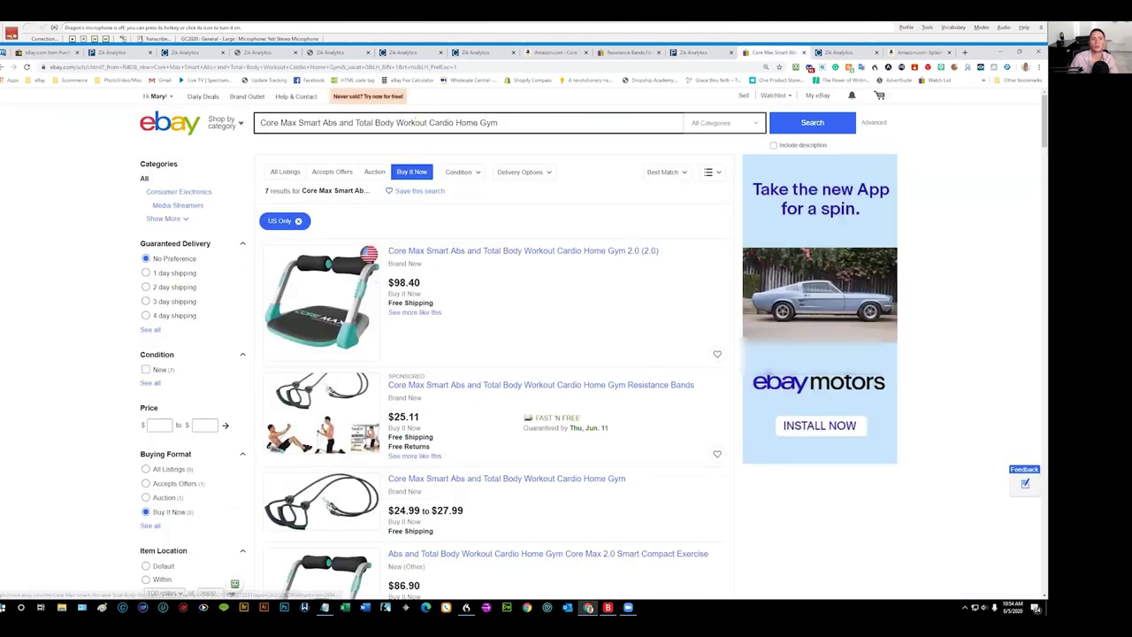
triple_click(414, 122)
key(ctrl+v)
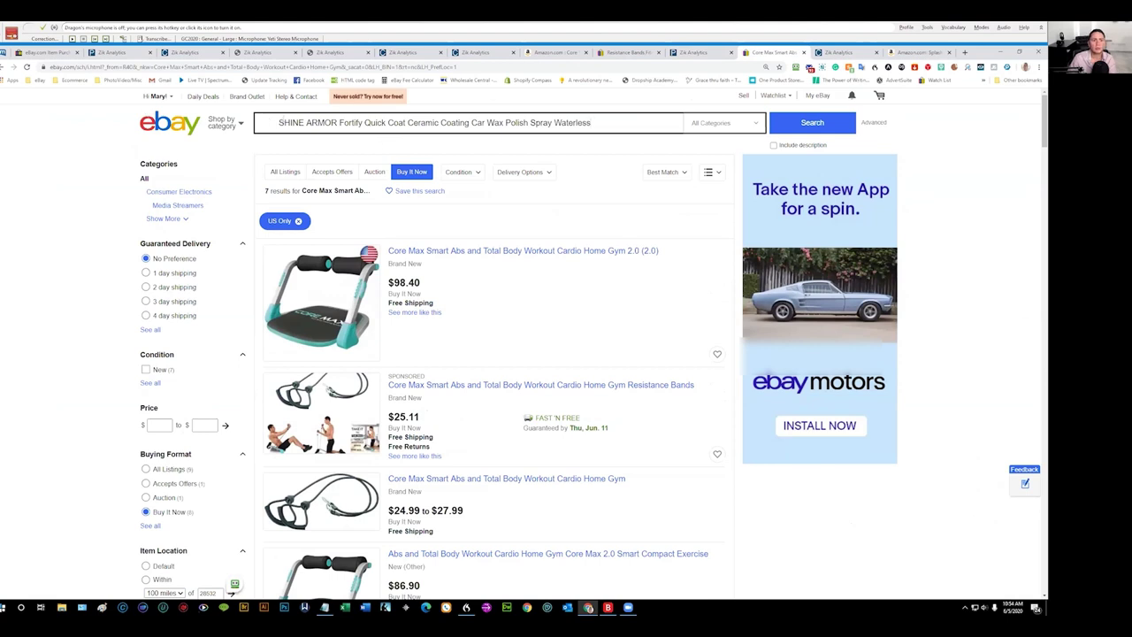
drag(274, 119, 225, 129)
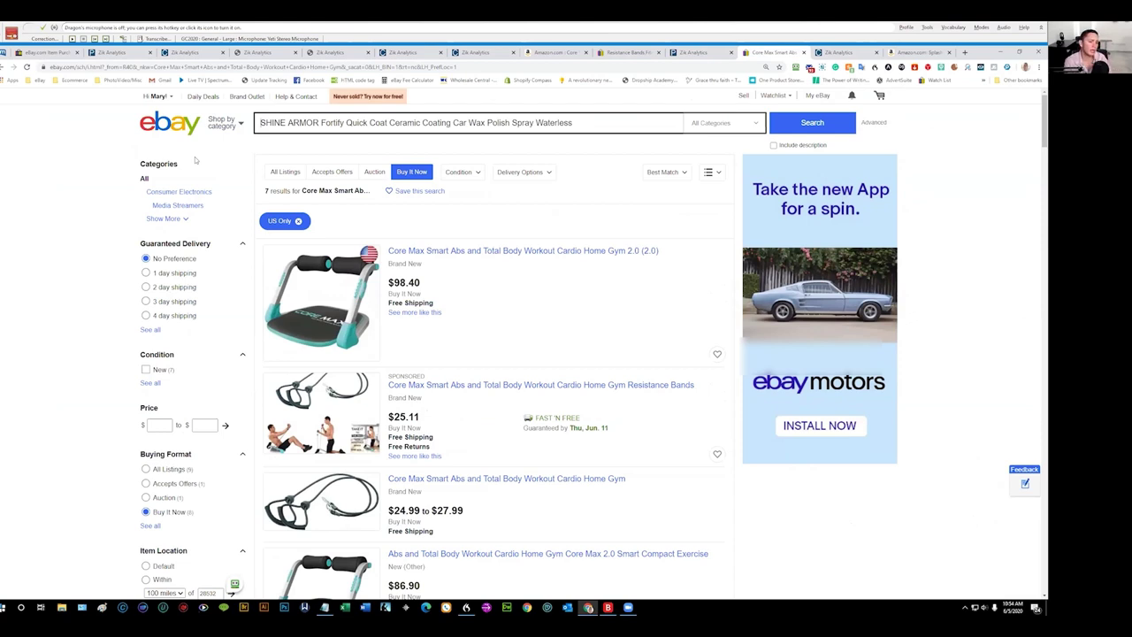
click(795, 123)
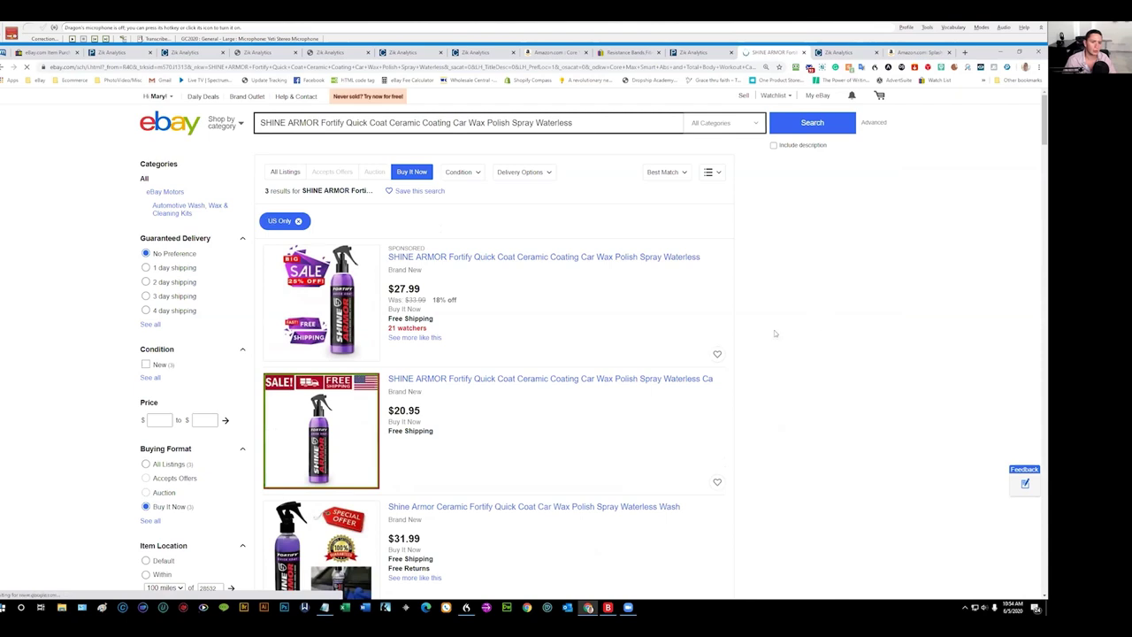
Step: Examine the eBay results, including those matching fewer words, comparing prices, sold counts and watchers of competing SHINE ARMOR listings
scroll(457, 325, down, 1)
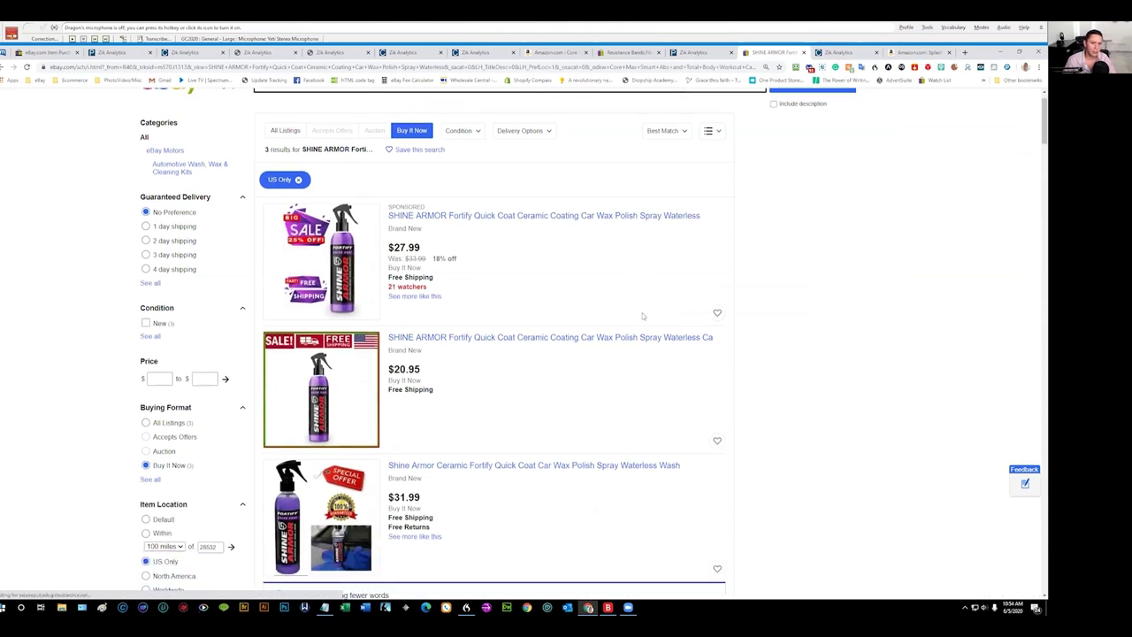
scroll(797, 324, down, 1)
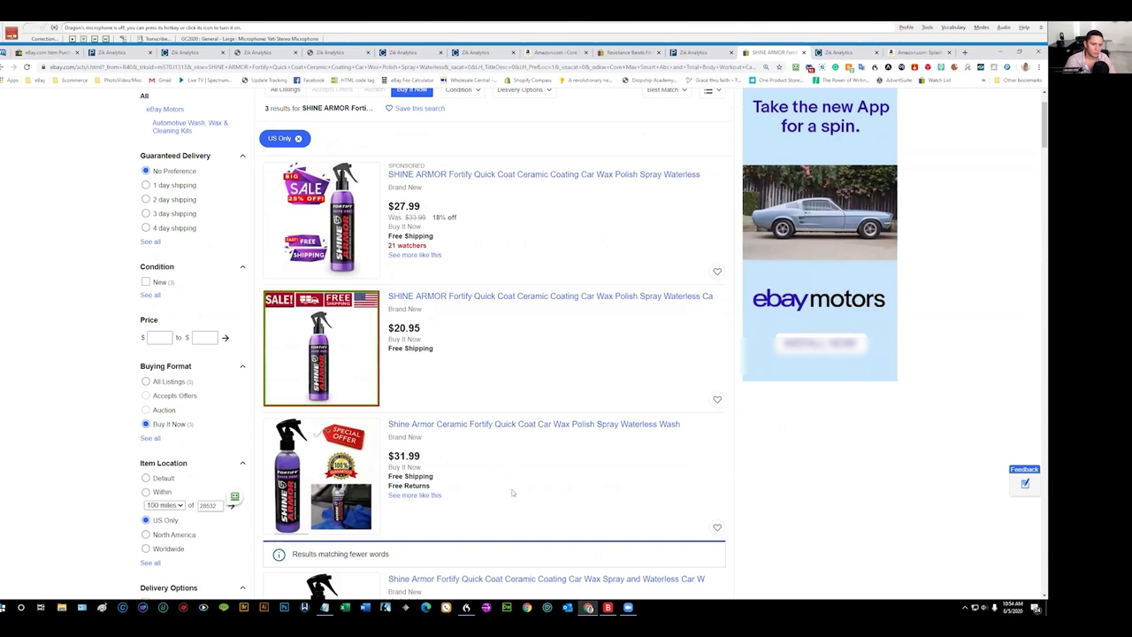
scroll(511, 493, down, 1)
scroll(496, 380, up, 1)
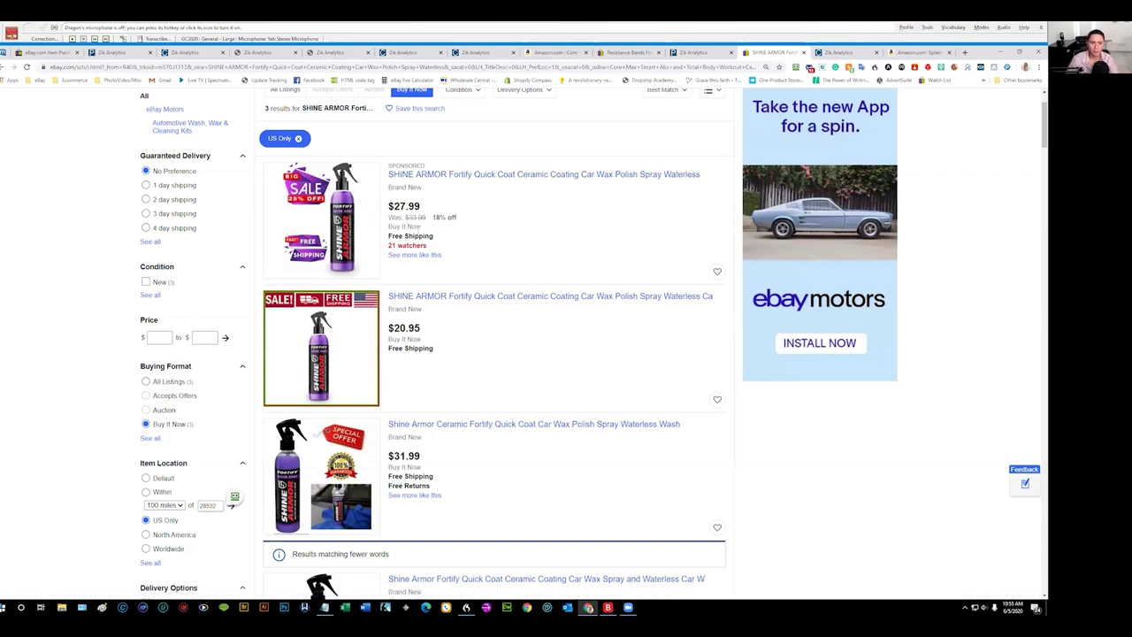
scroll(491, 240, down, 3)
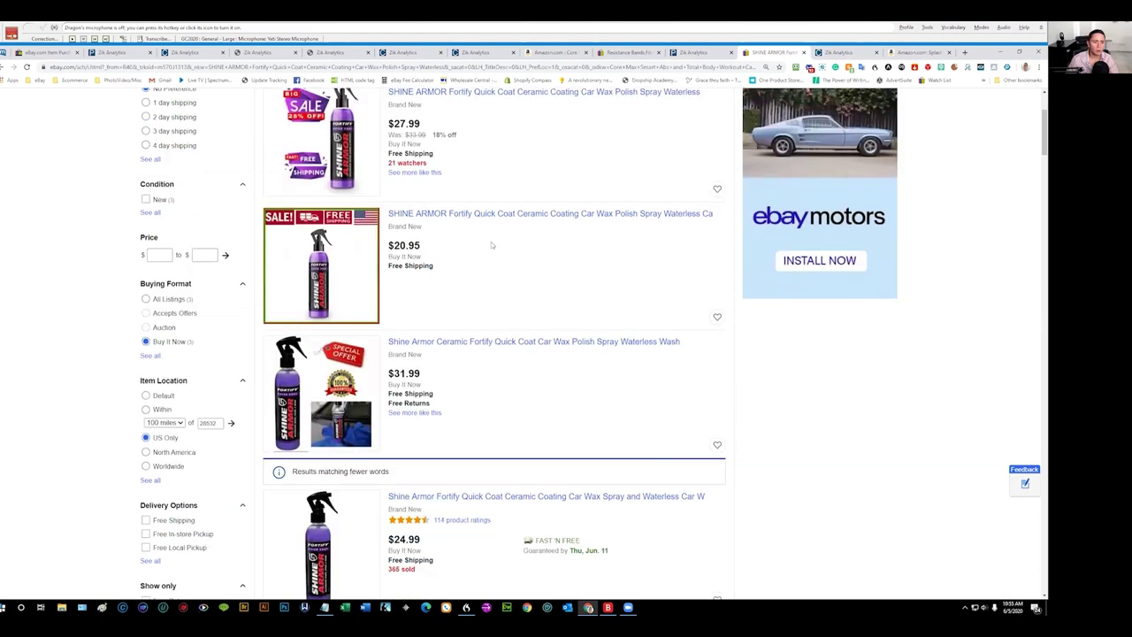
scroll(490, 245, down, 1)
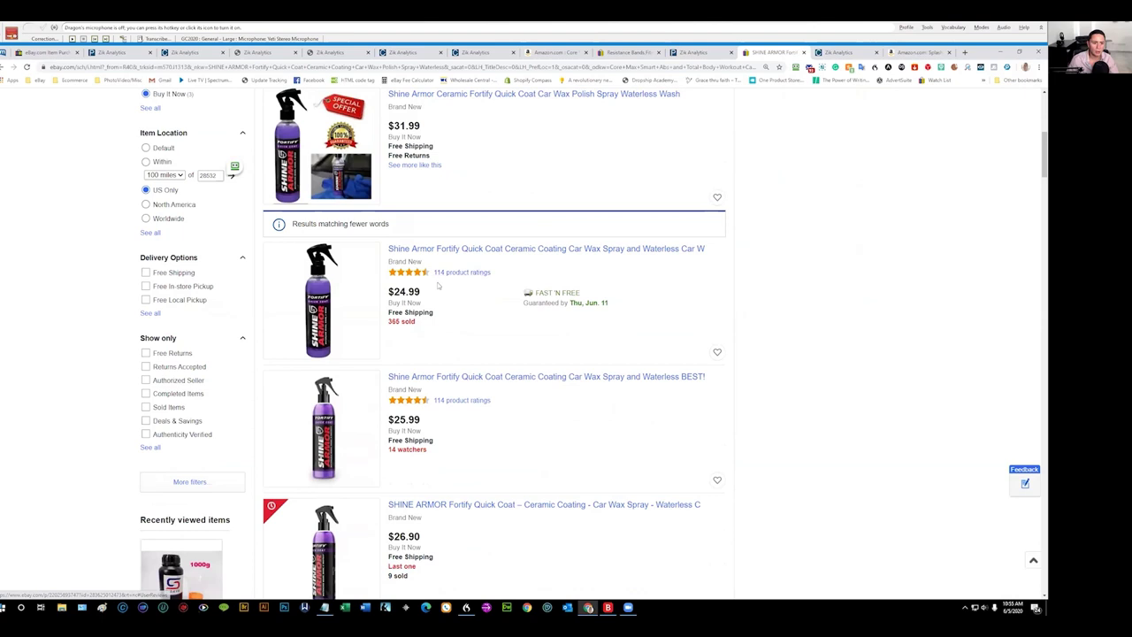
scroll(437, 296, down, 1)
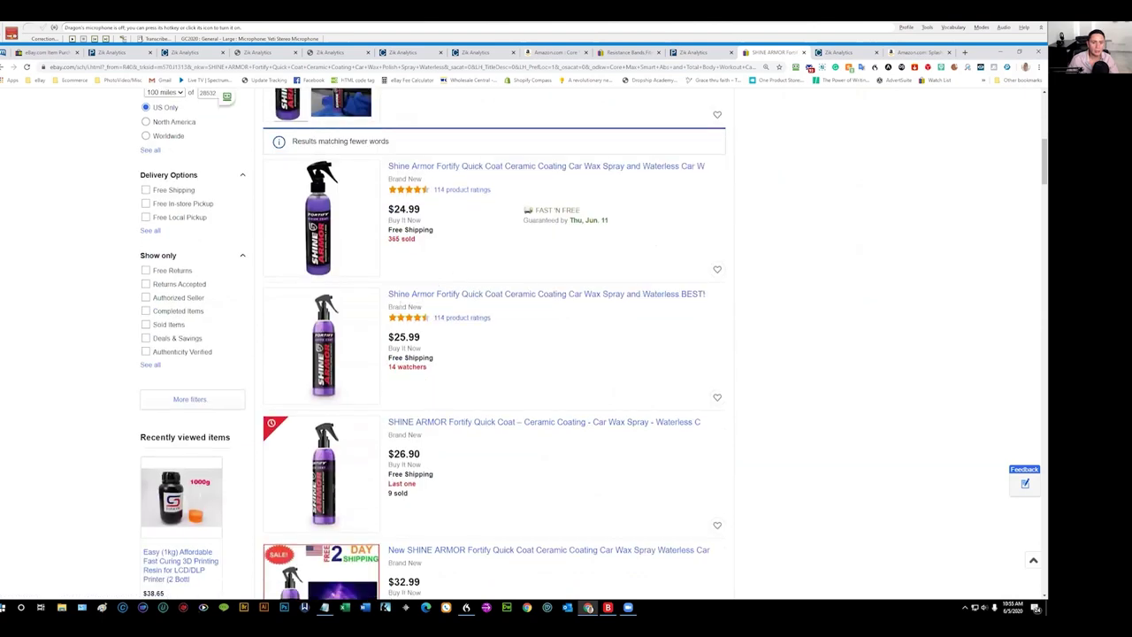
scroll(583, 314, up, 4)
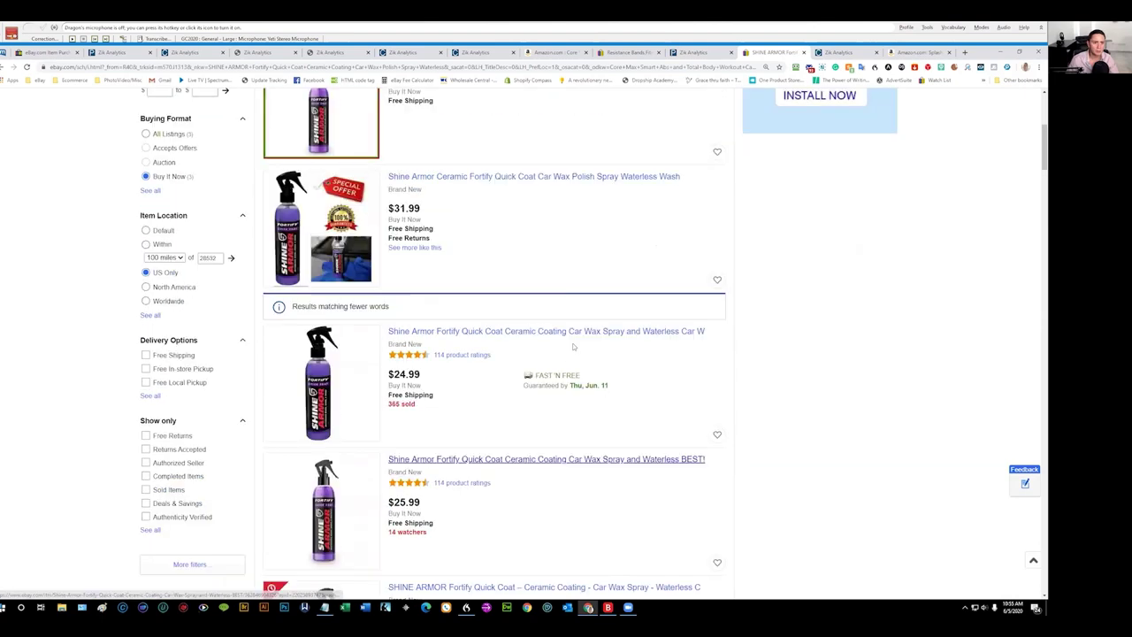
Step: Compare the prices, sold counts and watchers of the remaining SHINE ARMOR results, down through the Multi buy Discount listing
scroll(566, 336, up, 2)
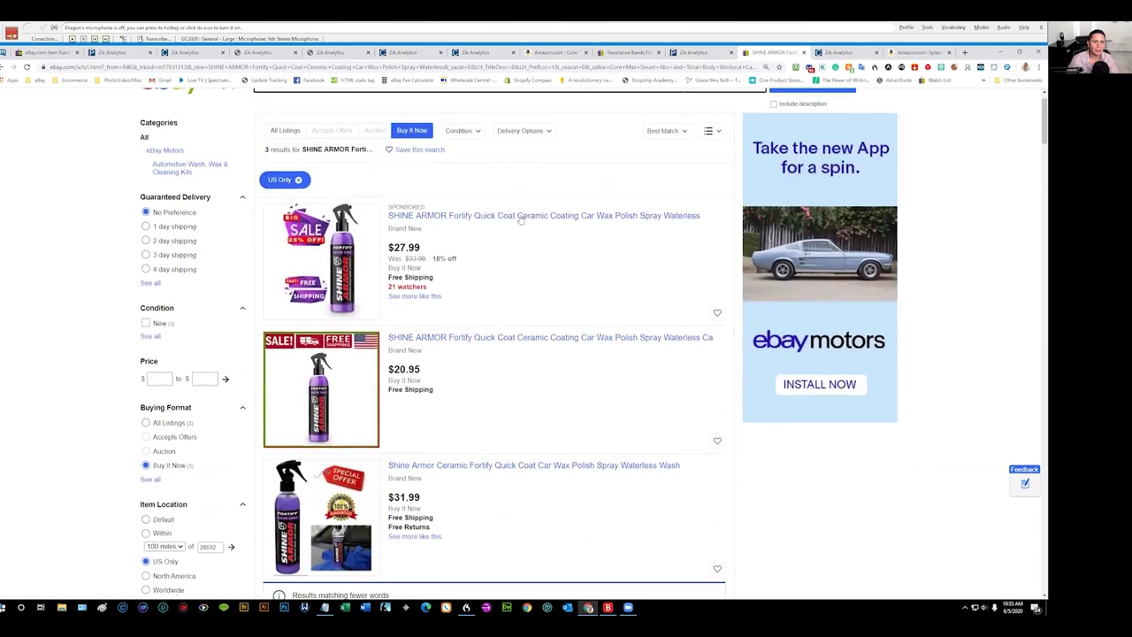
scroll(585, 284, down, 4)
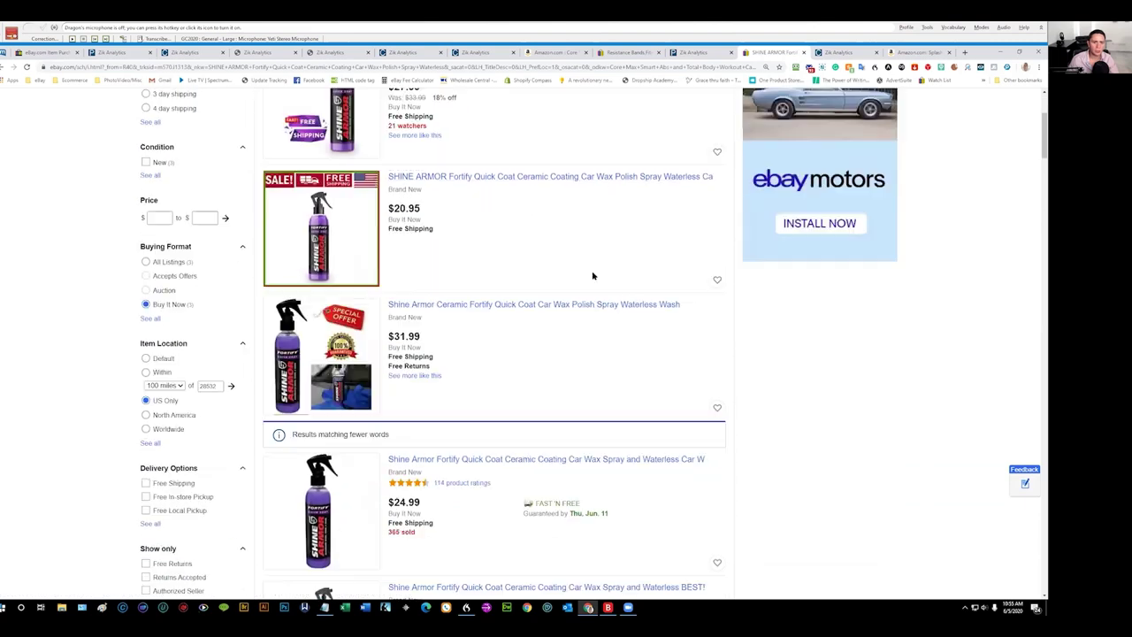
scroll(585, 284, down, 1)
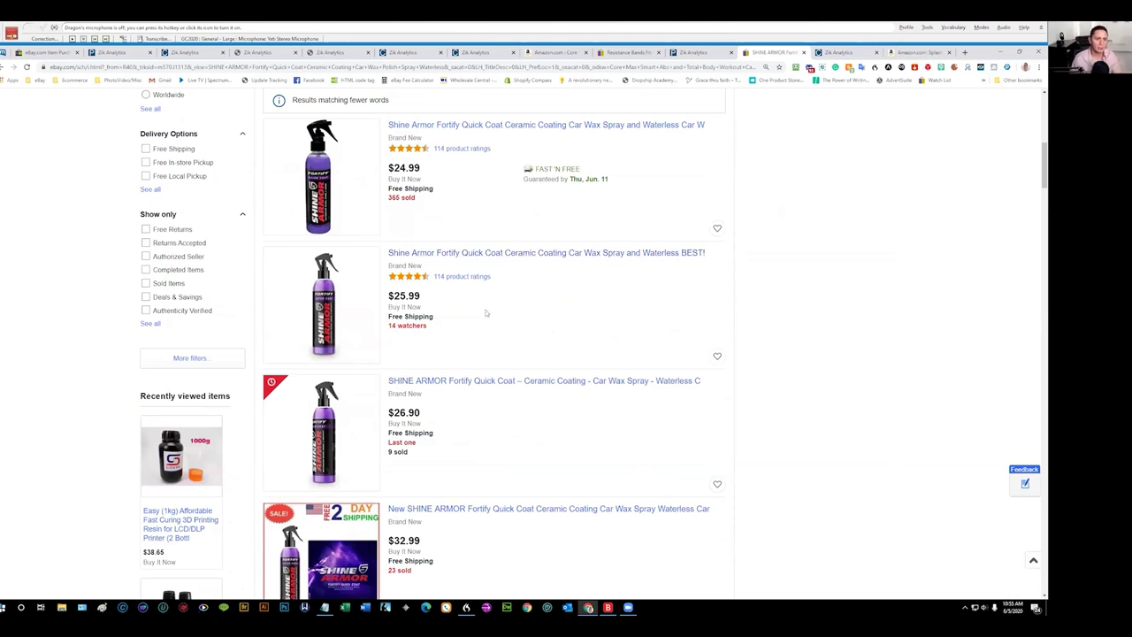
scroll(456, 317, down, 1)
scroll(456, 316, down, 1)
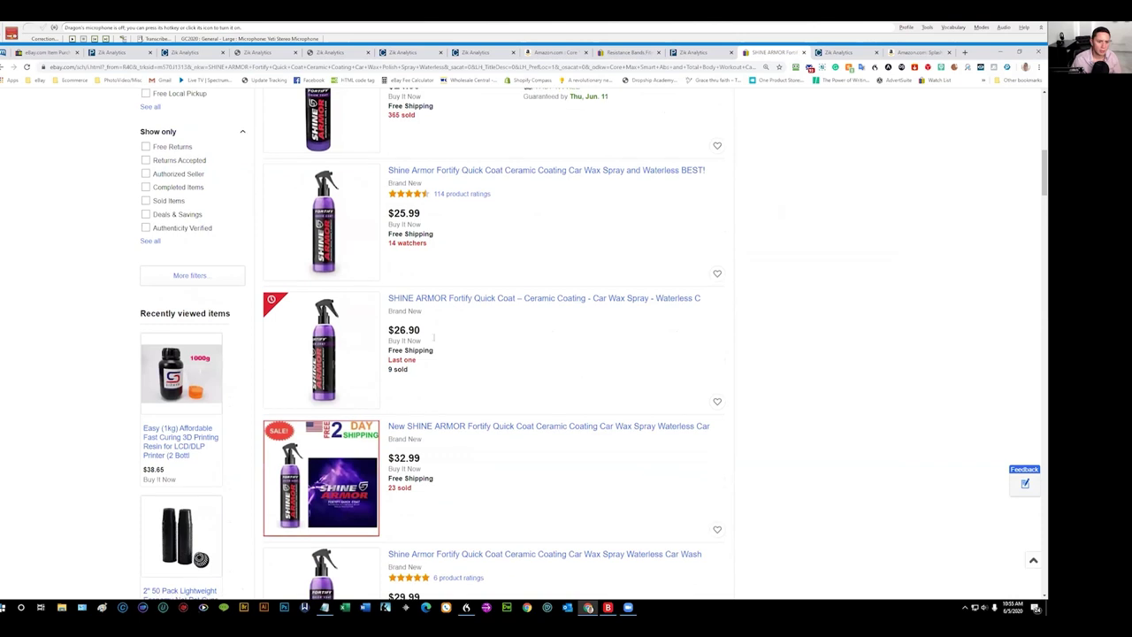
scroll(411, 342, down, 3)
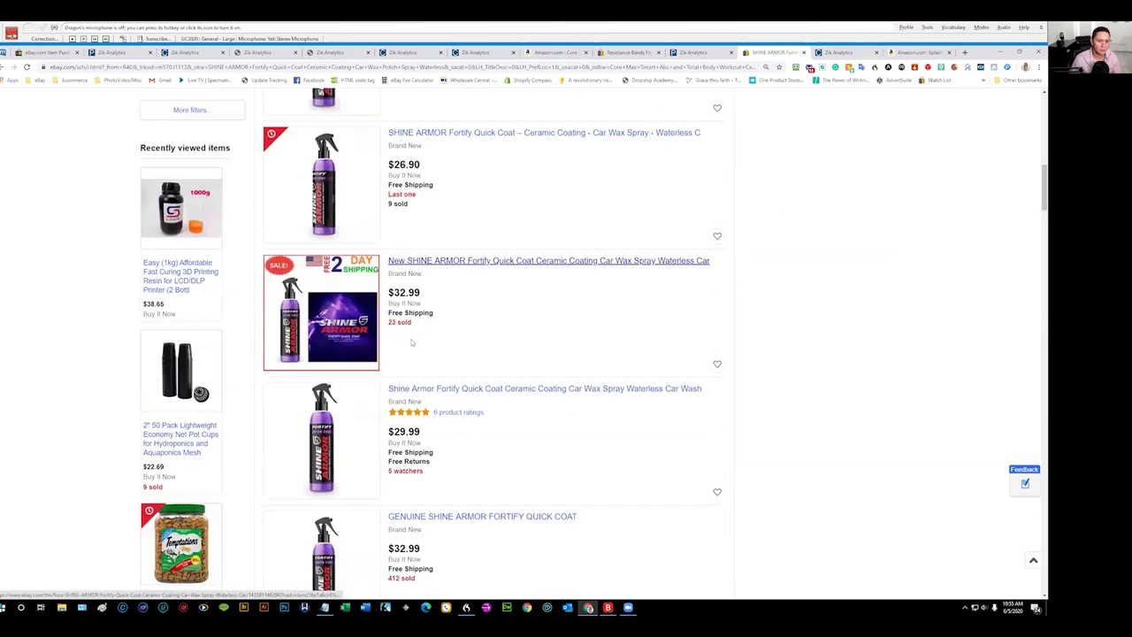
scroll(412, 343, down, 3)
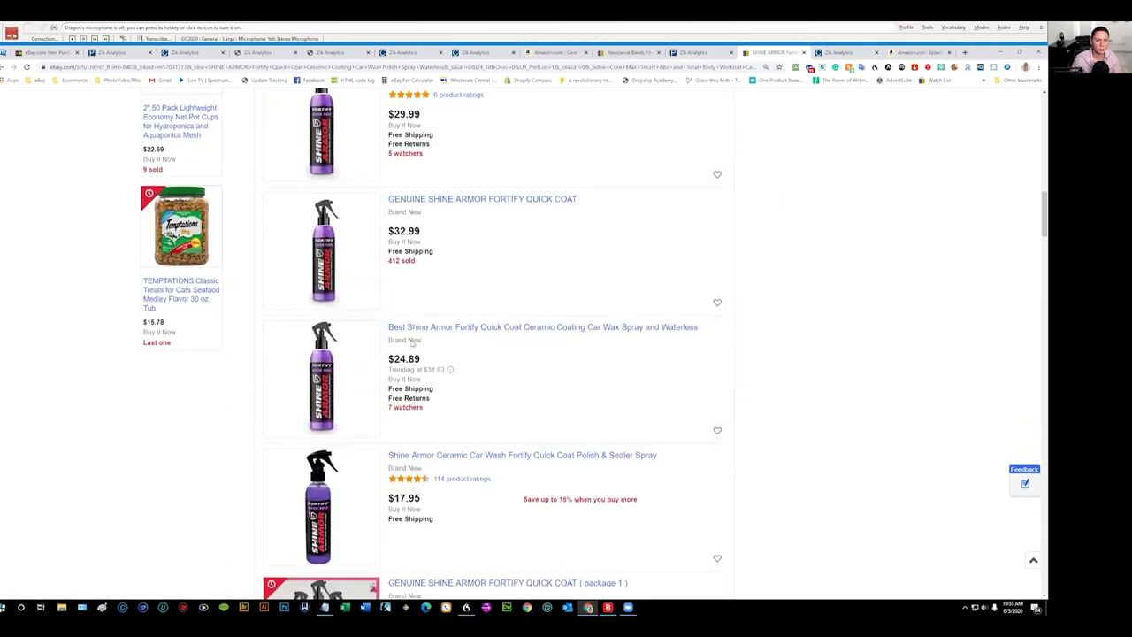
scroll(412, 342, down, 3)
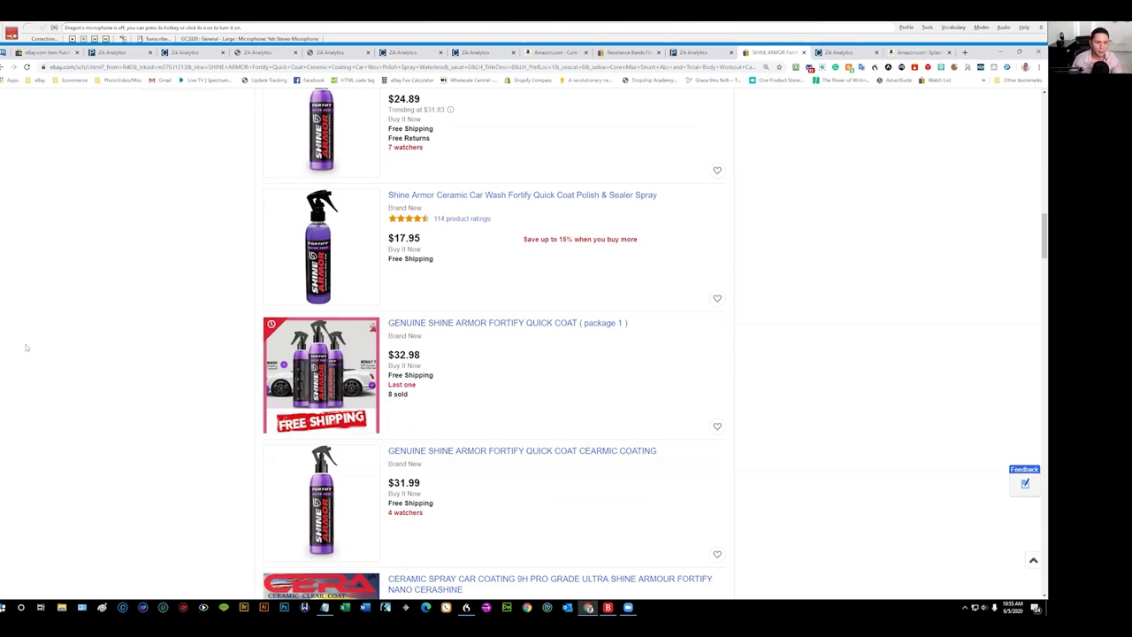
scroll(404, 323, down, 2)
scroll(411, 292, down, 4)
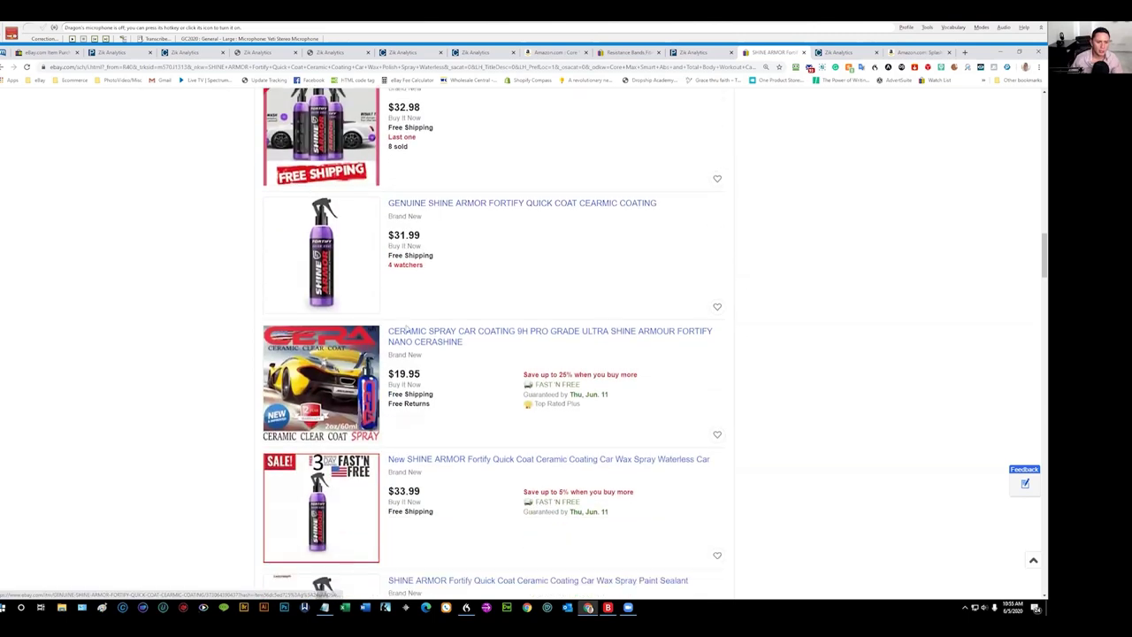
scroll(411, 333, down, 2)
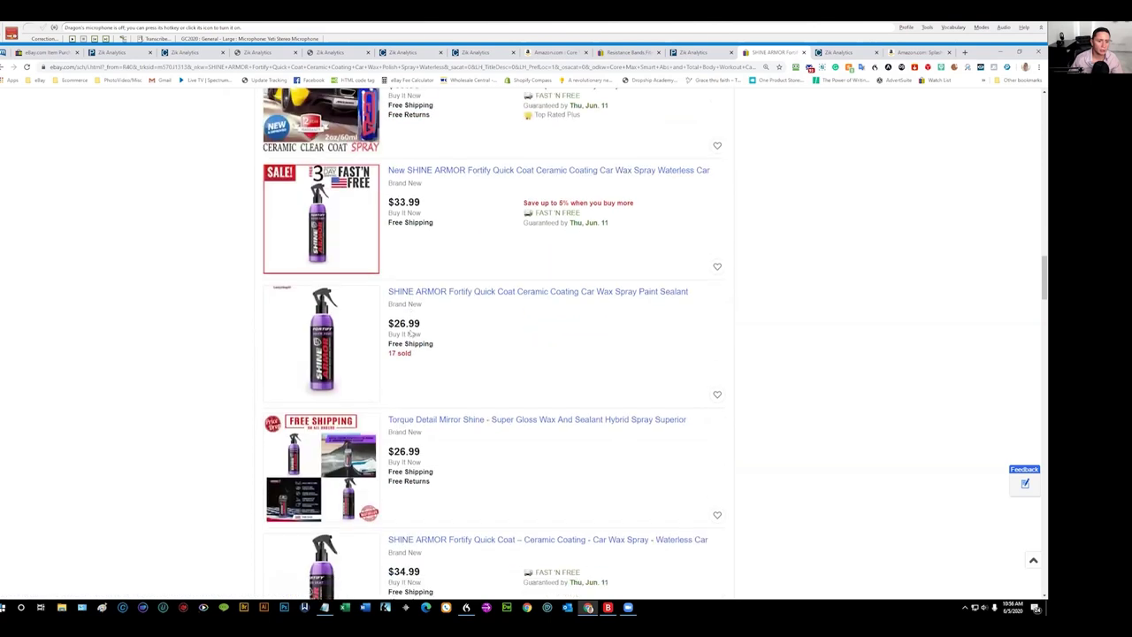
scroll(386, 383, down, 3)
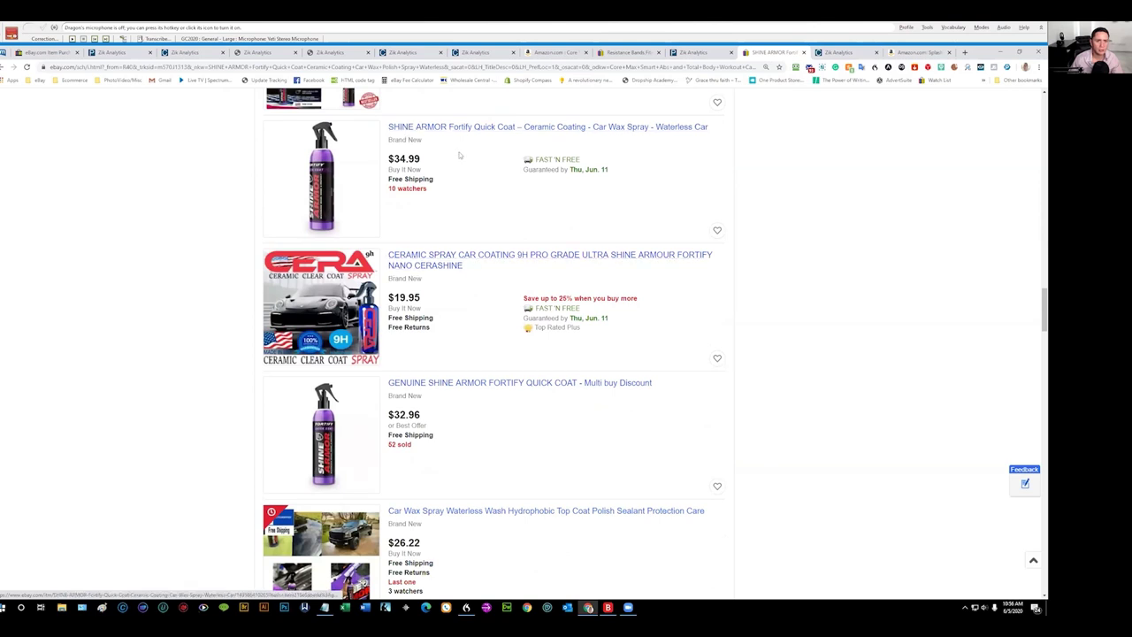
scroll(476, 265, down, 2)
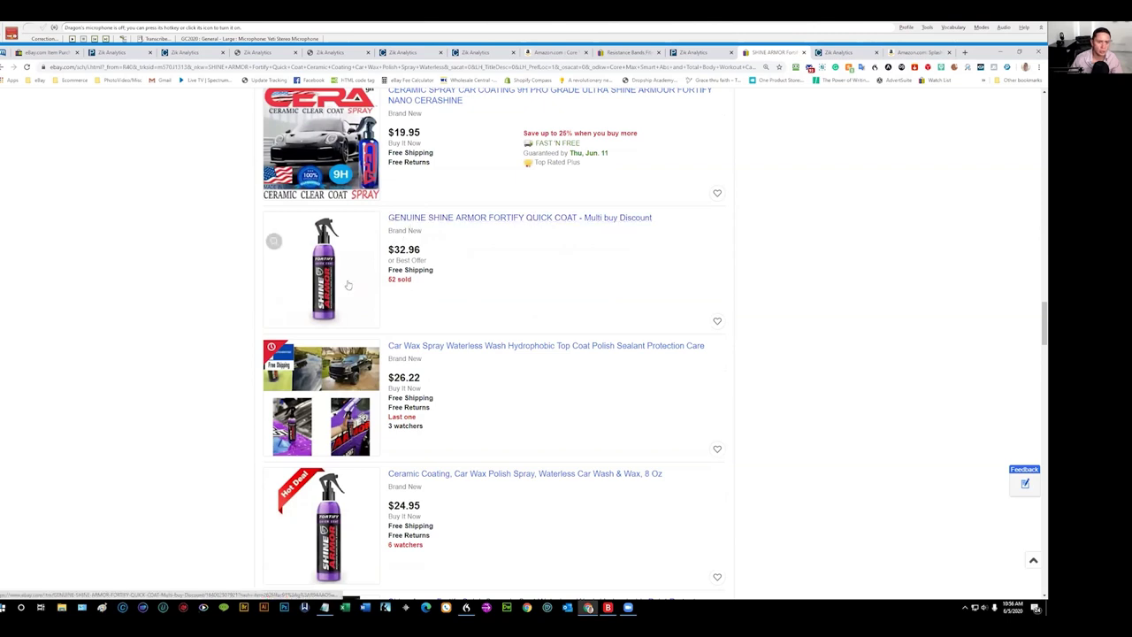
Step: Inspect the "GENUINE SHINE ARMOR FORTIFY QUICK COAT - Multi buy Discount" listing and return to the search results
click(412, 222)
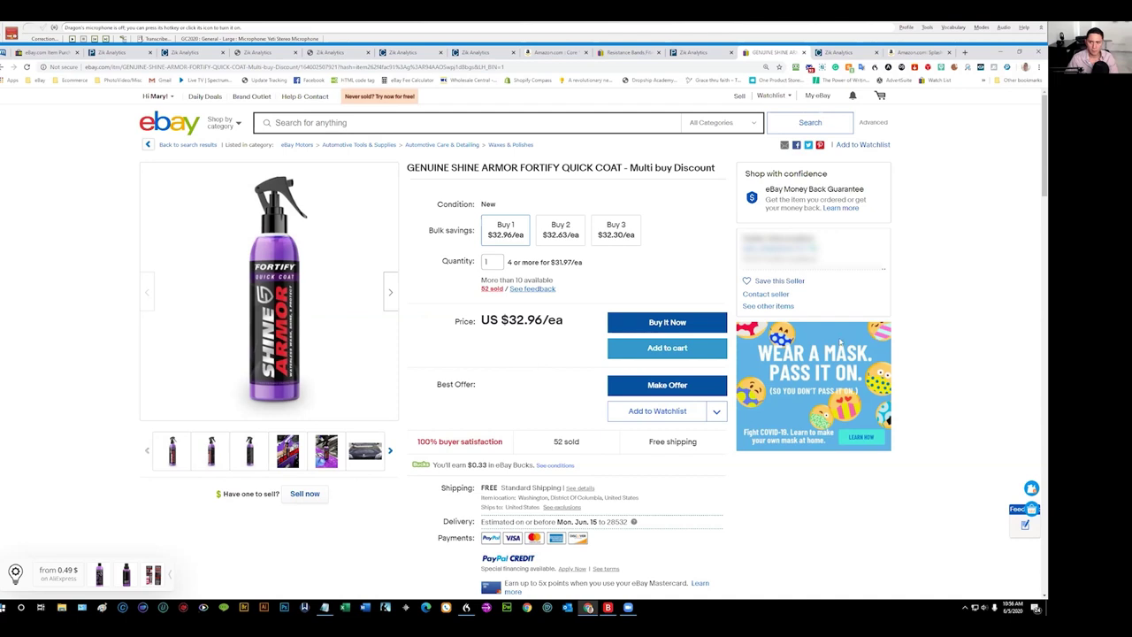
scroll(888, 221, down, 2)
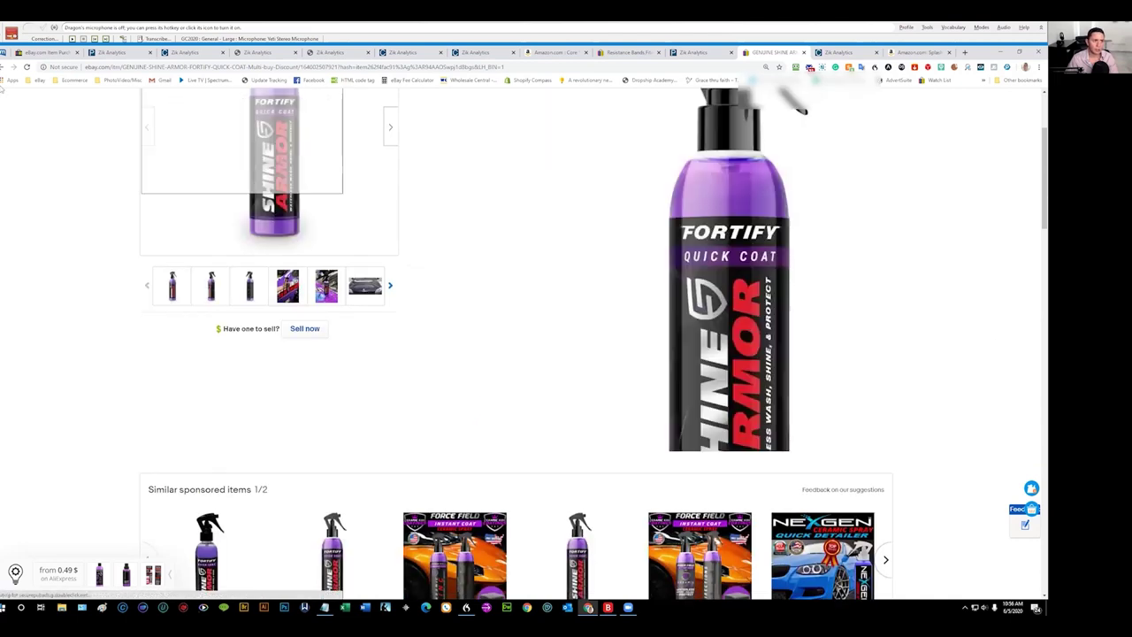
key(alt+Left)
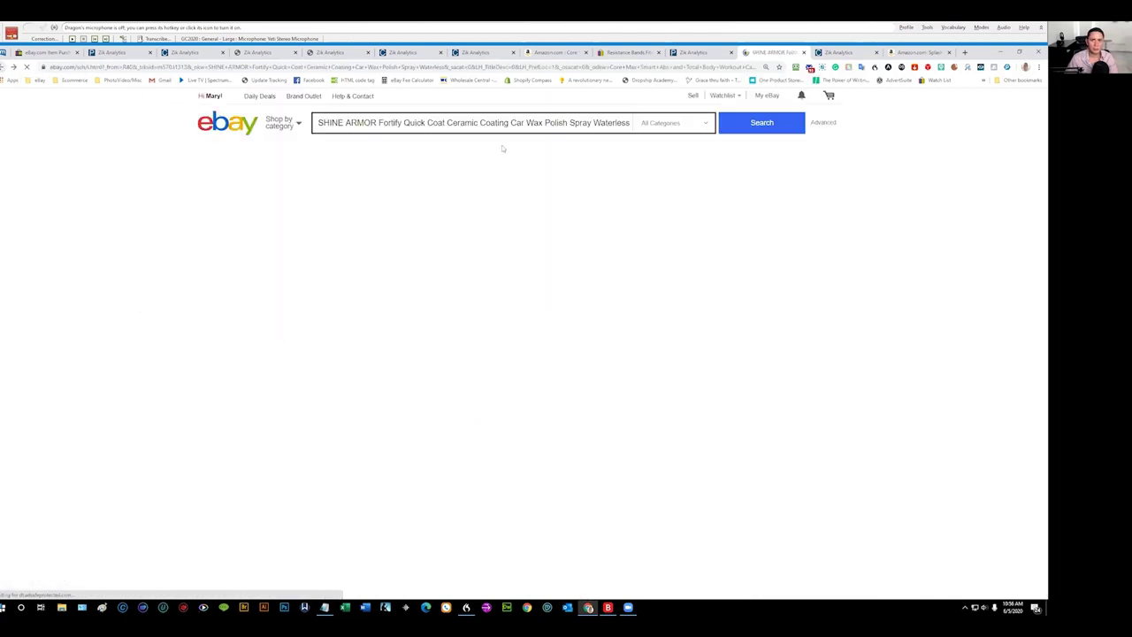
Step: Compare the SHINE ARMOR statistics in Zik Analytics with the first eBay results, and glance at the competitor's best-selling products
click(679, 53)
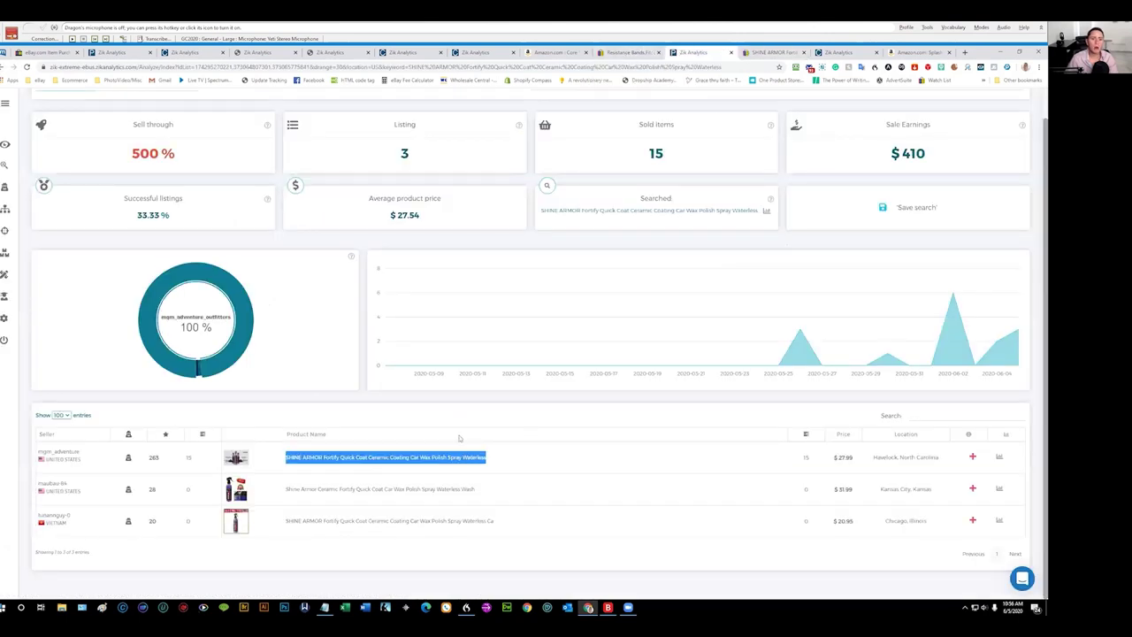
click(475, 406)
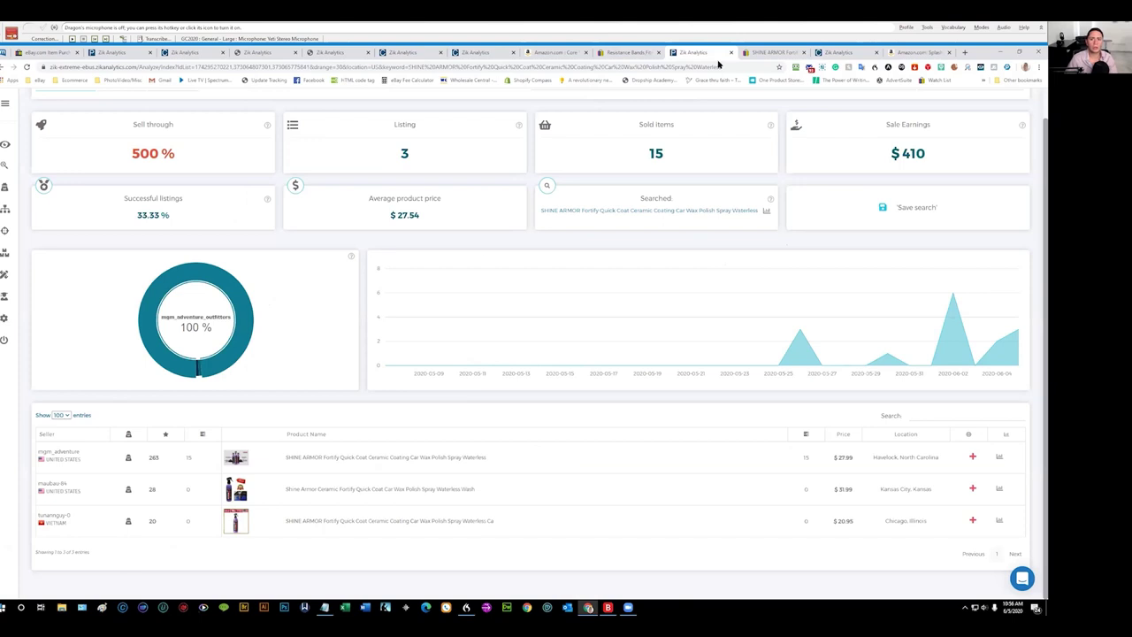
click(761, 52)
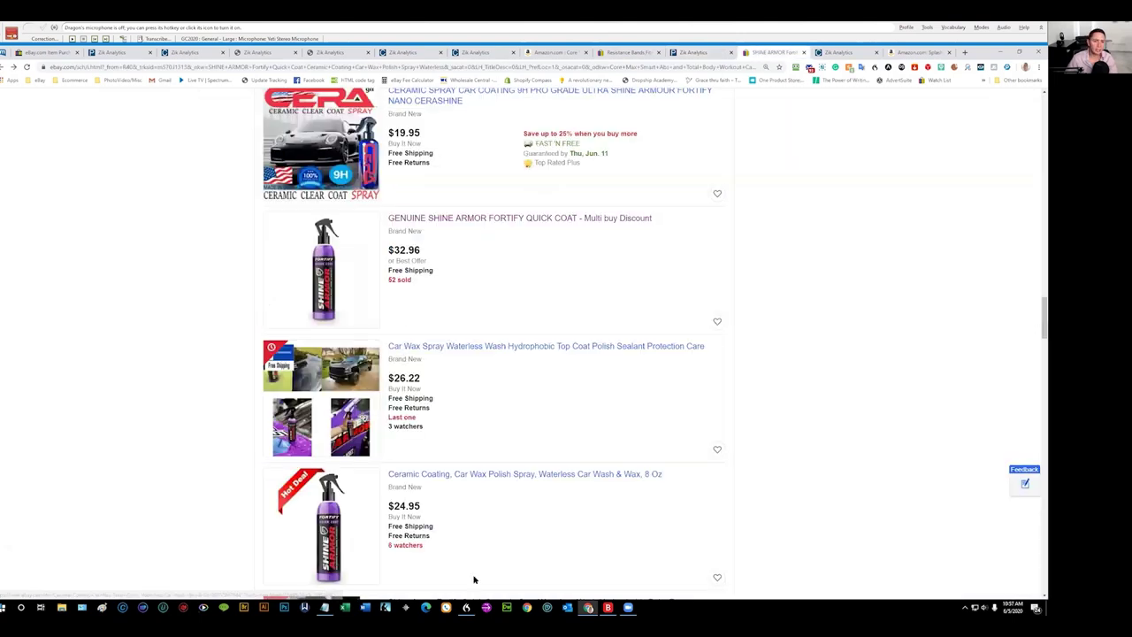
drag(1041, 329, 1037, 105)
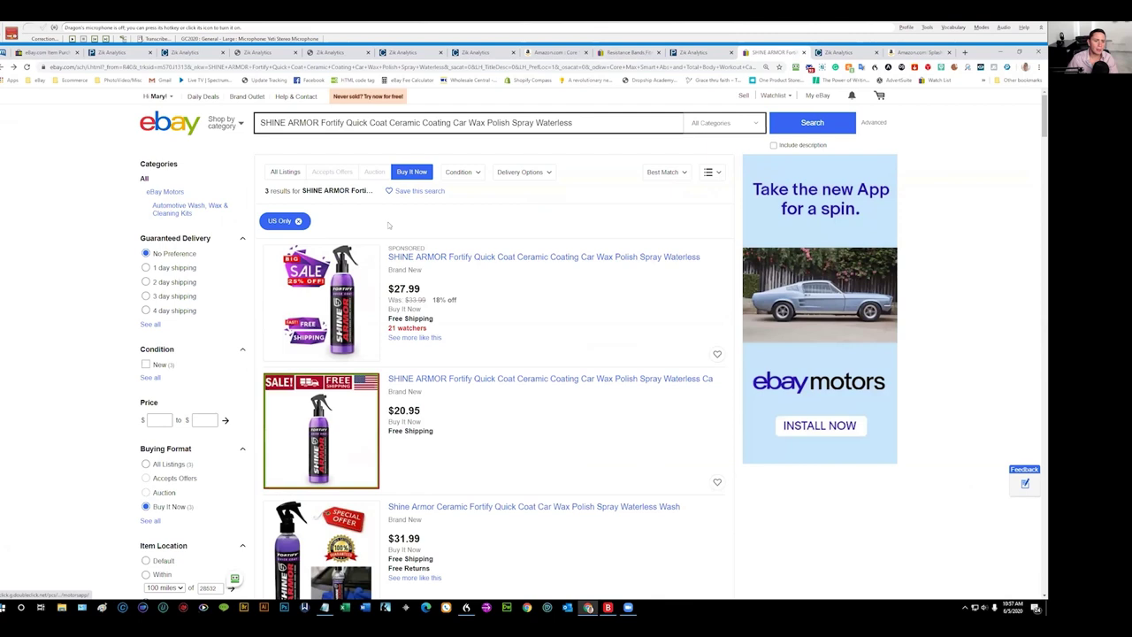
scroll(387, 226, down, 1)
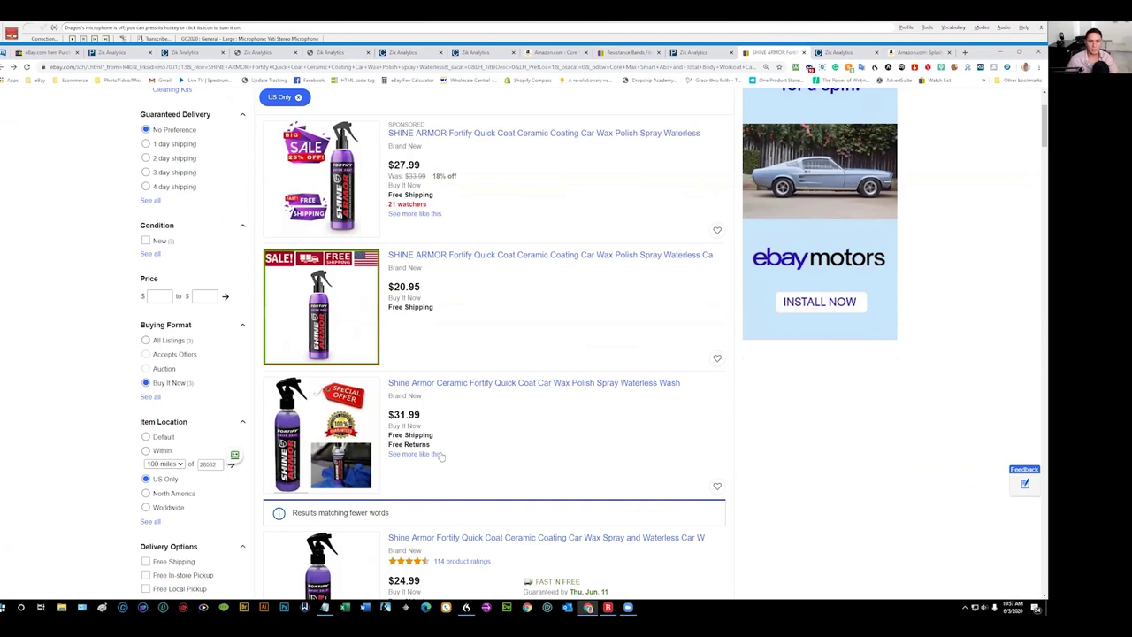
click(475, 53)
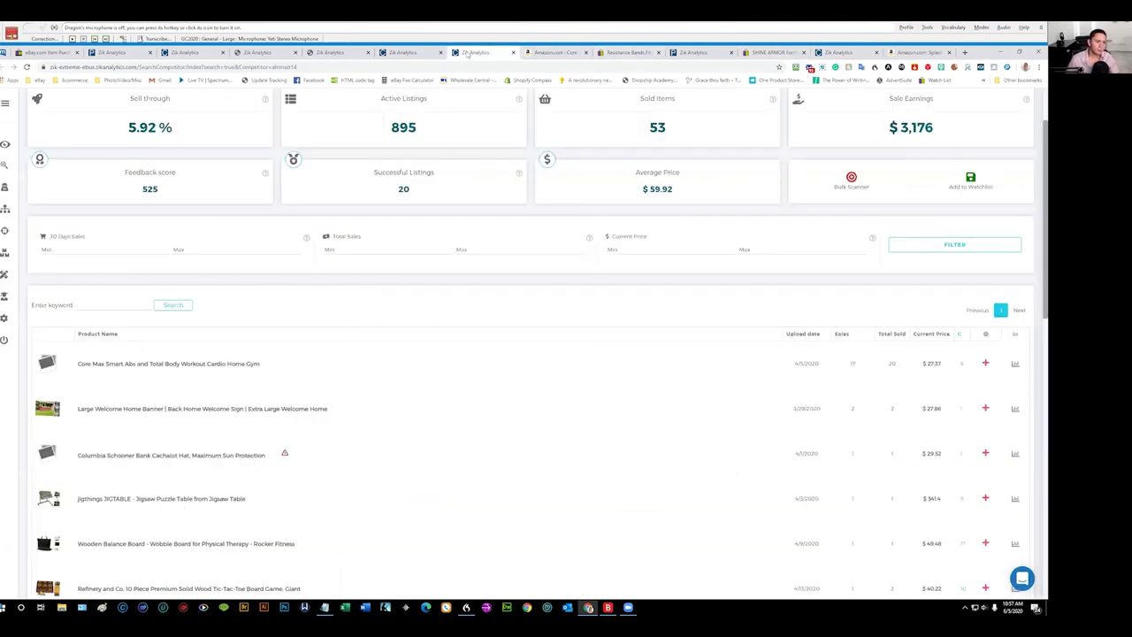
click(774, 53)
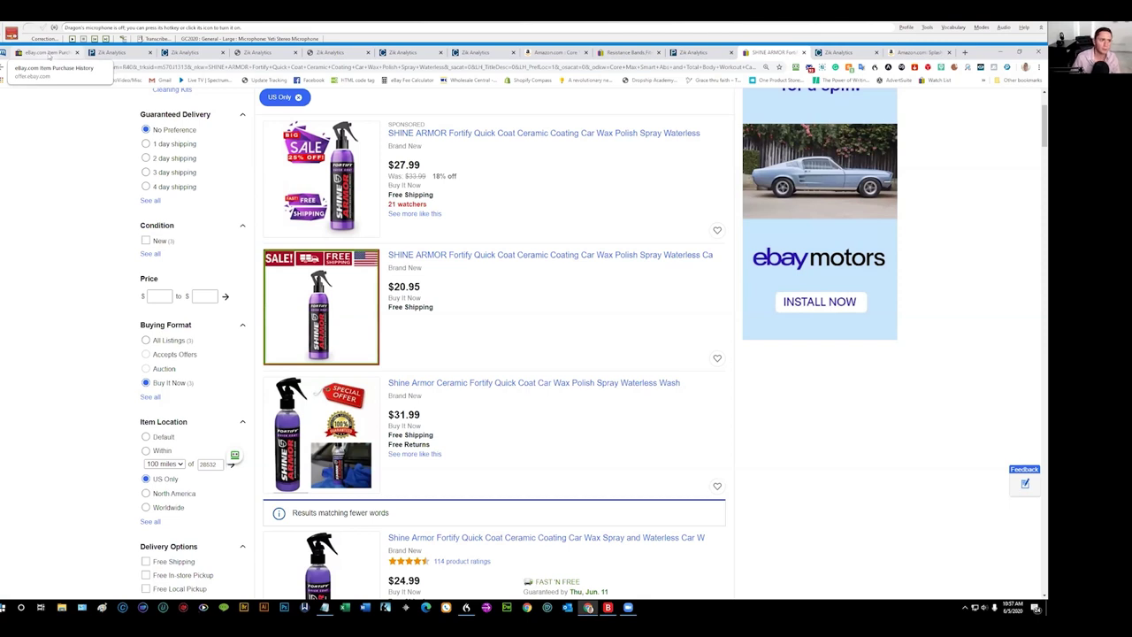
Step: Return from the SHINE ARMOR item's purchase history to all orders in eBay Seller Hub and dismiss the extension's alert
click(49, 55)
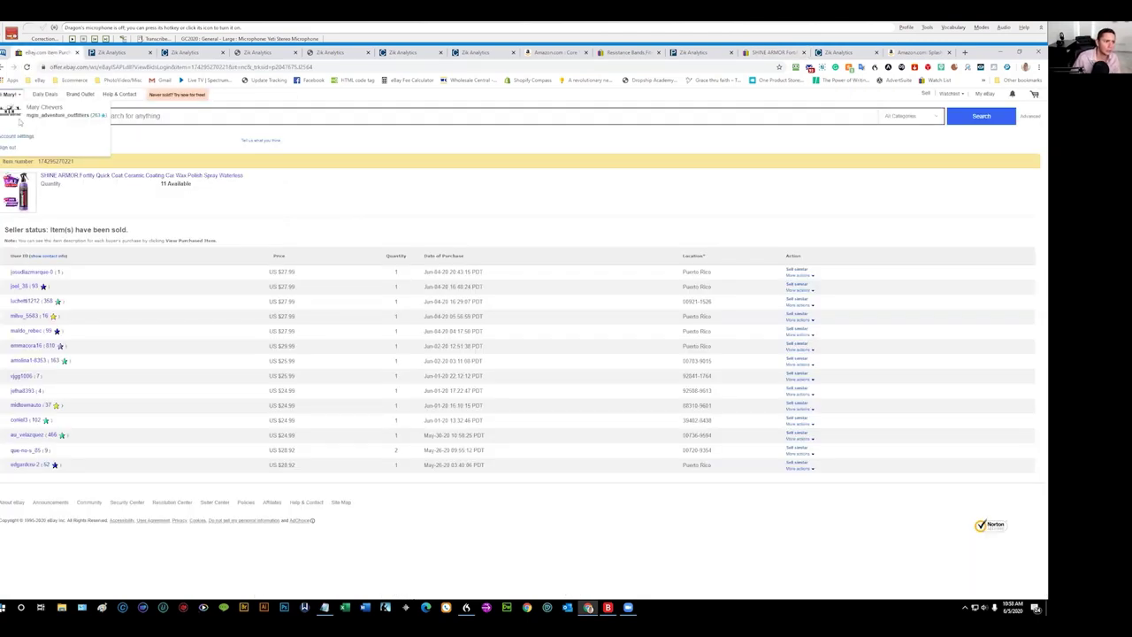
click(4, 66)
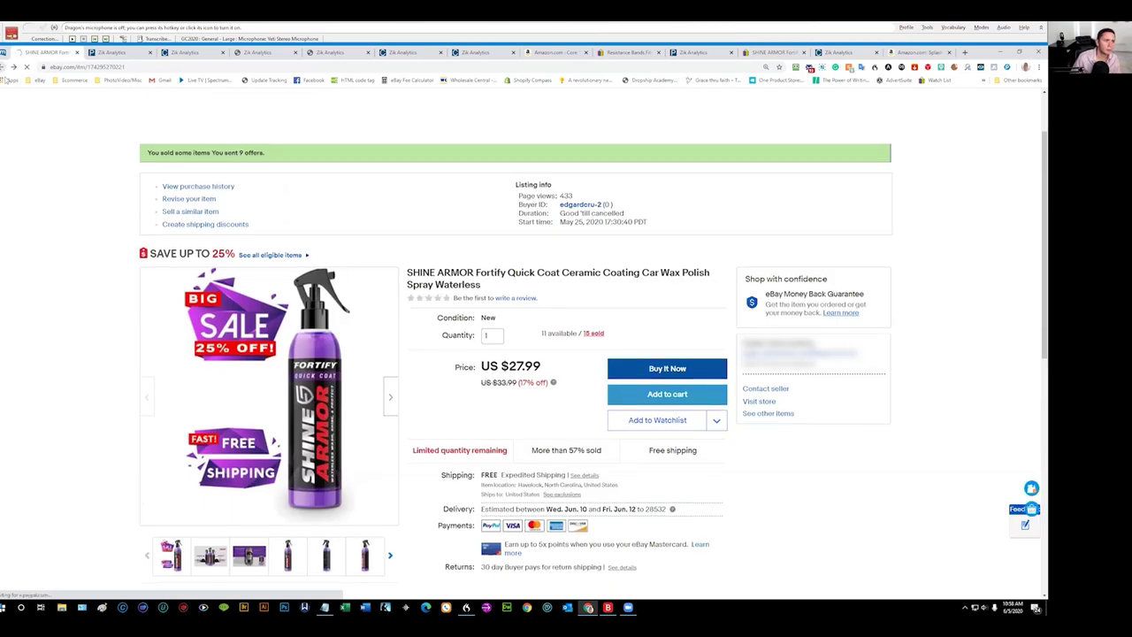
click(6, 66)
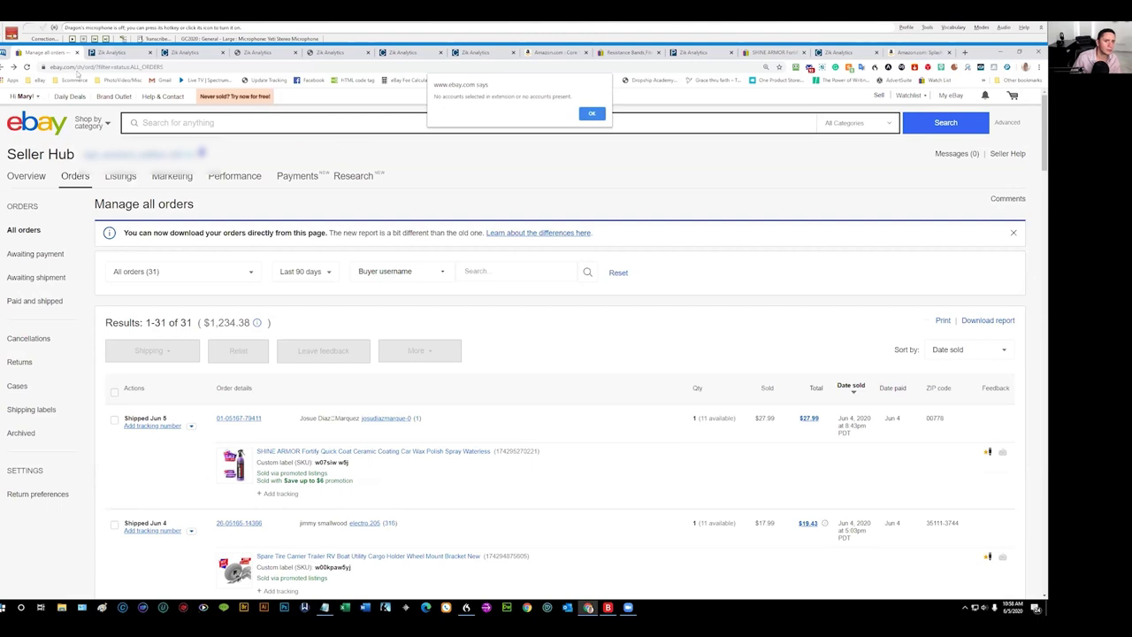
click(592, 114)
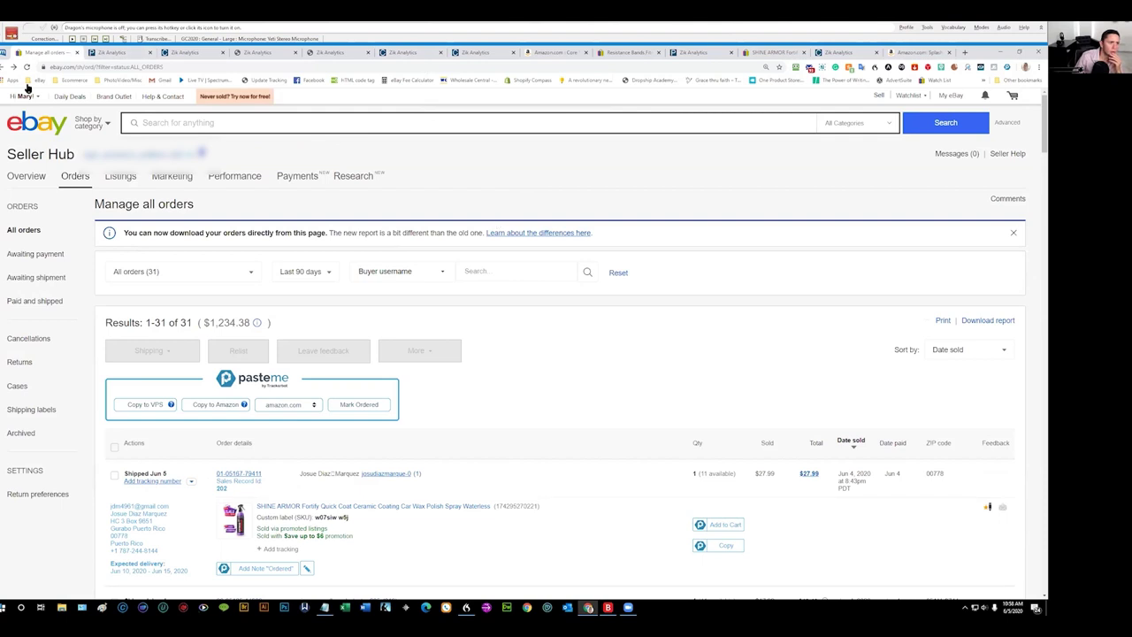
Step: Open the business policies from the eBay account settings
mouse_move(25, 96)
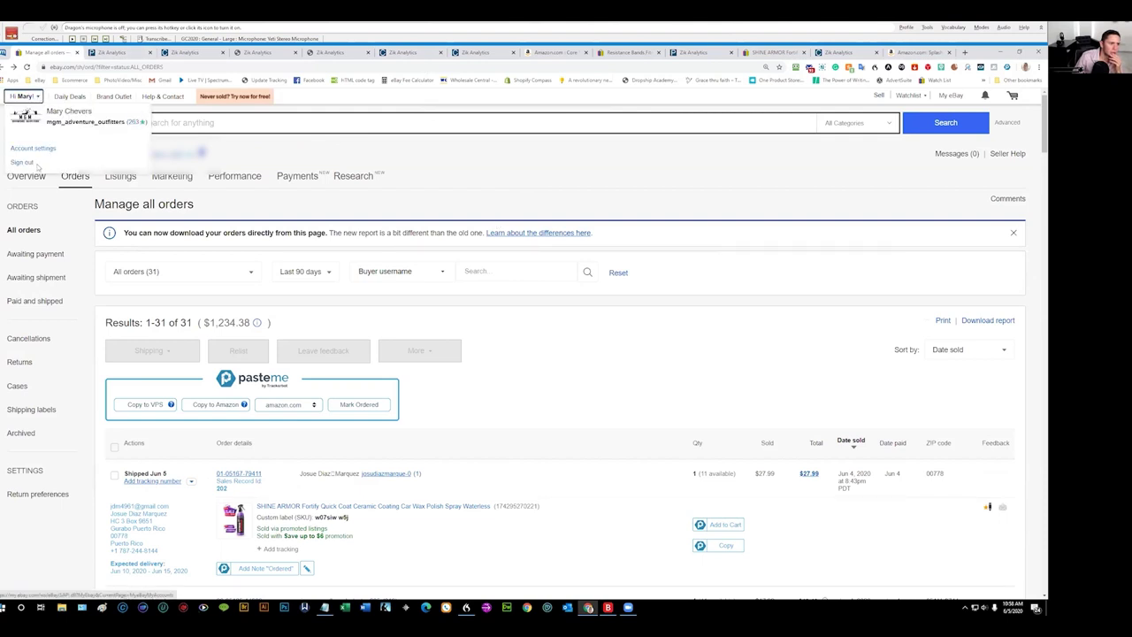
click(44, 150)
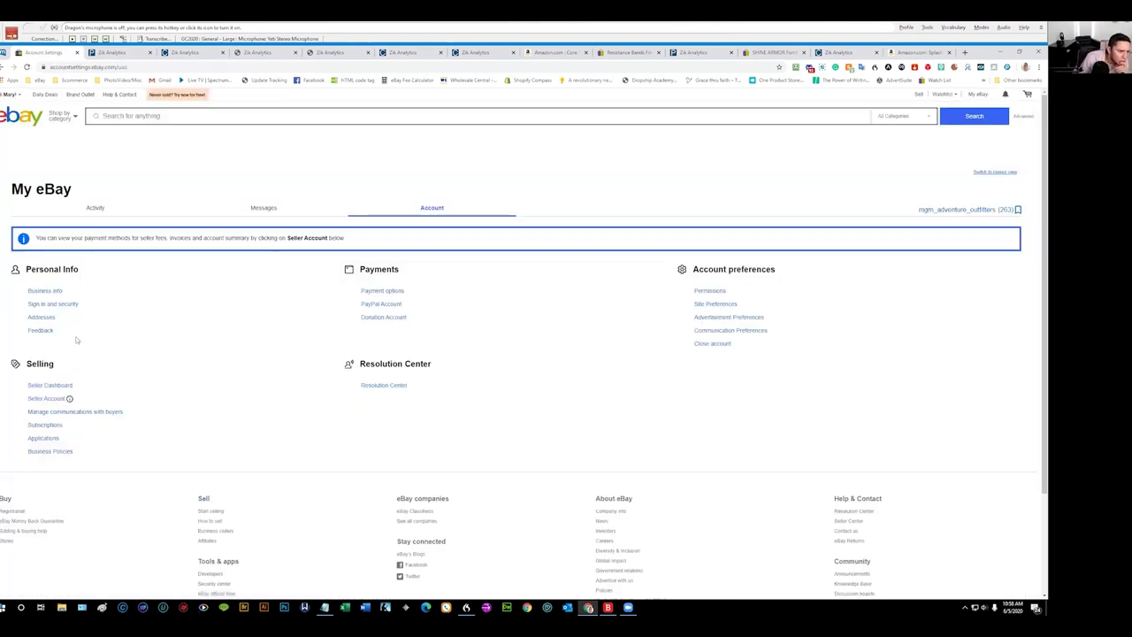
click(61, 456)
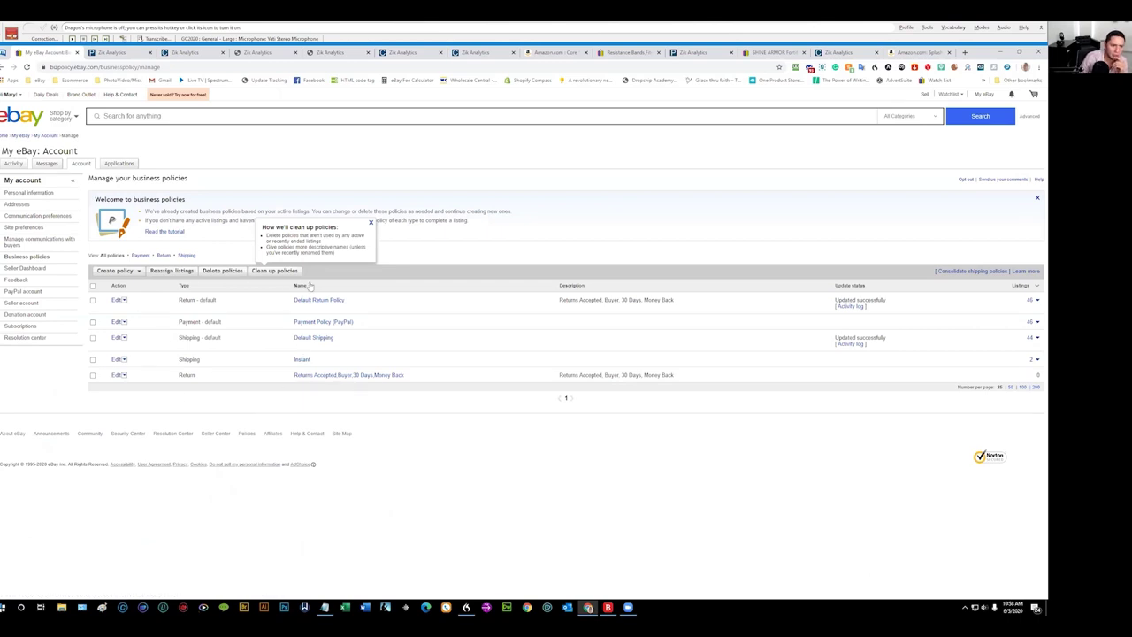
Step: Start a new shipping policy and name it "US + PR"
click(133, 271)
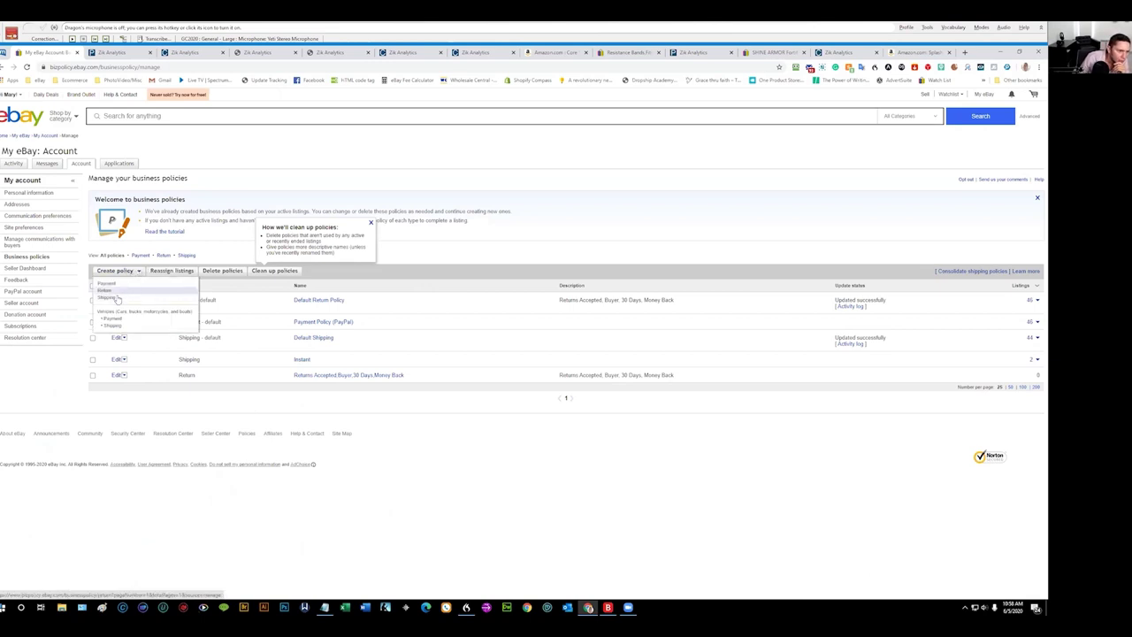
click(115, 299)
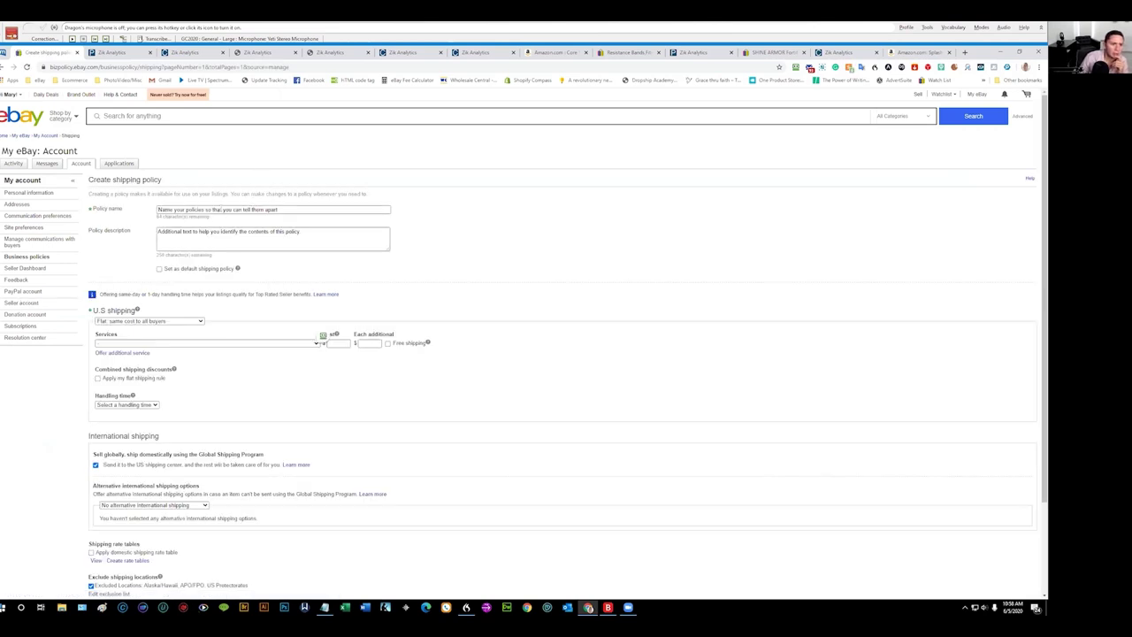
click(264, 210)
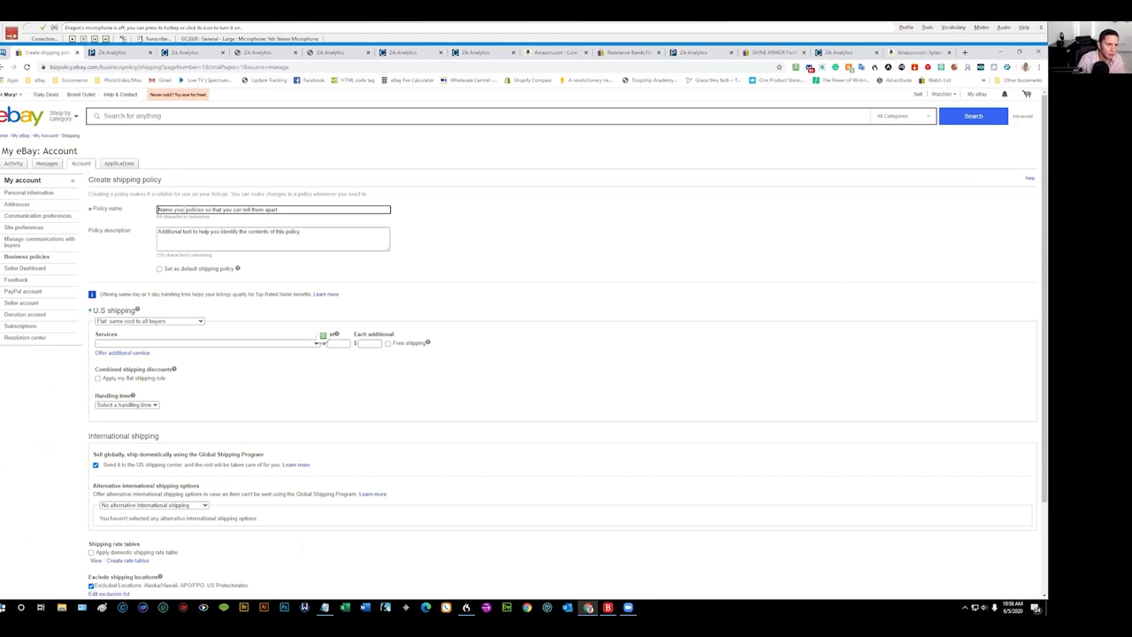
text(US)
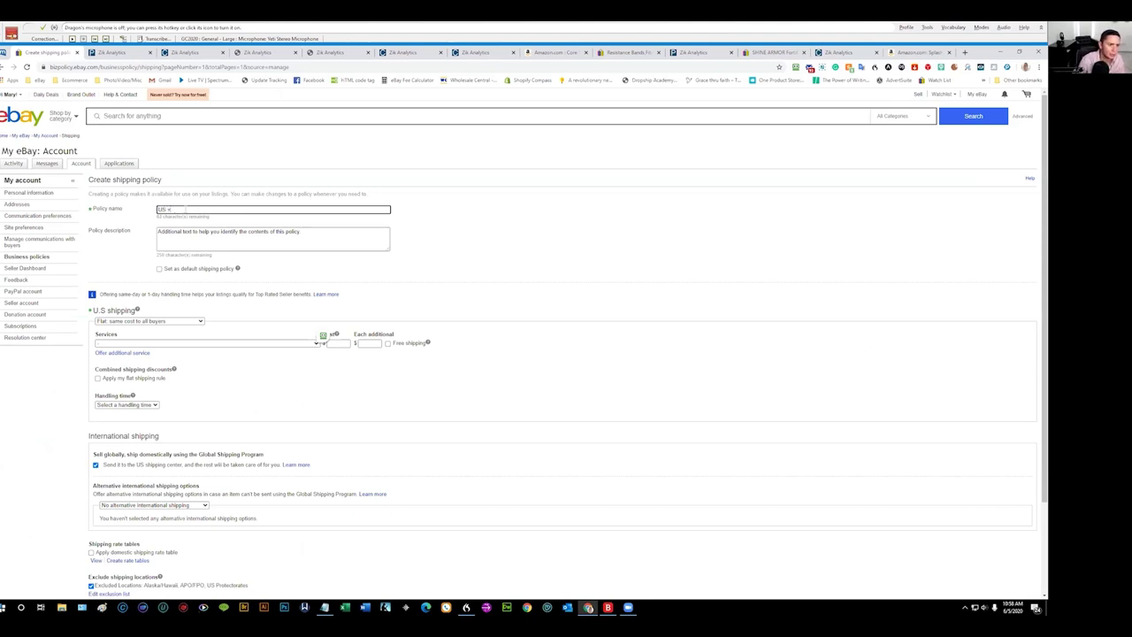
text( + PR)
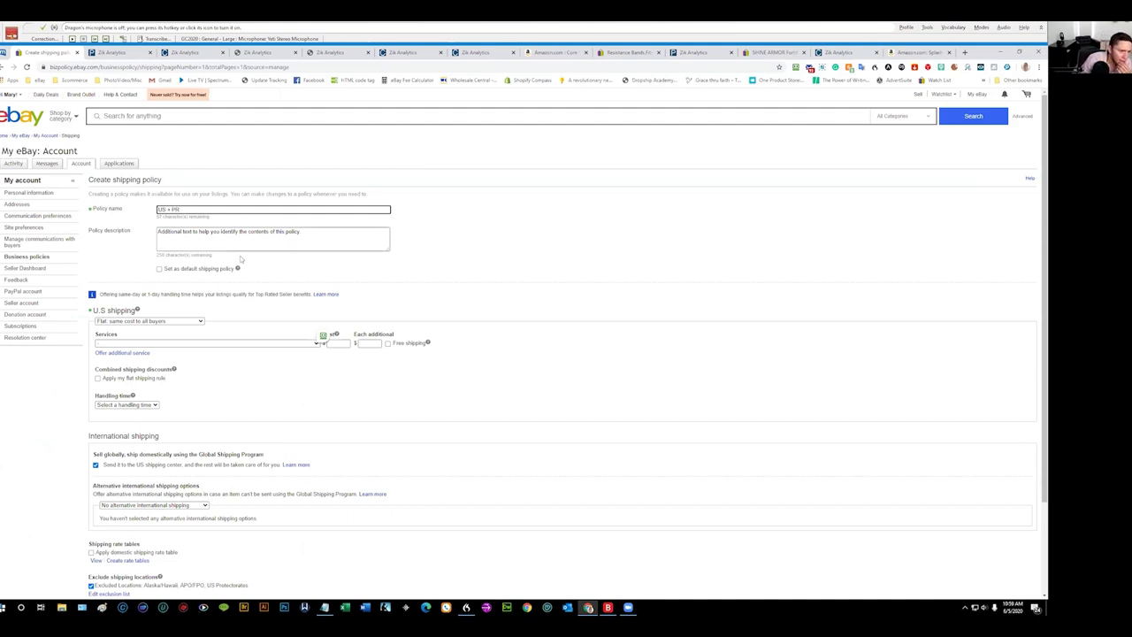
Step: Review the U.S. shipping cost types and the domestic shipping services offered for the new policy
scroll(177, 373, down, 1)
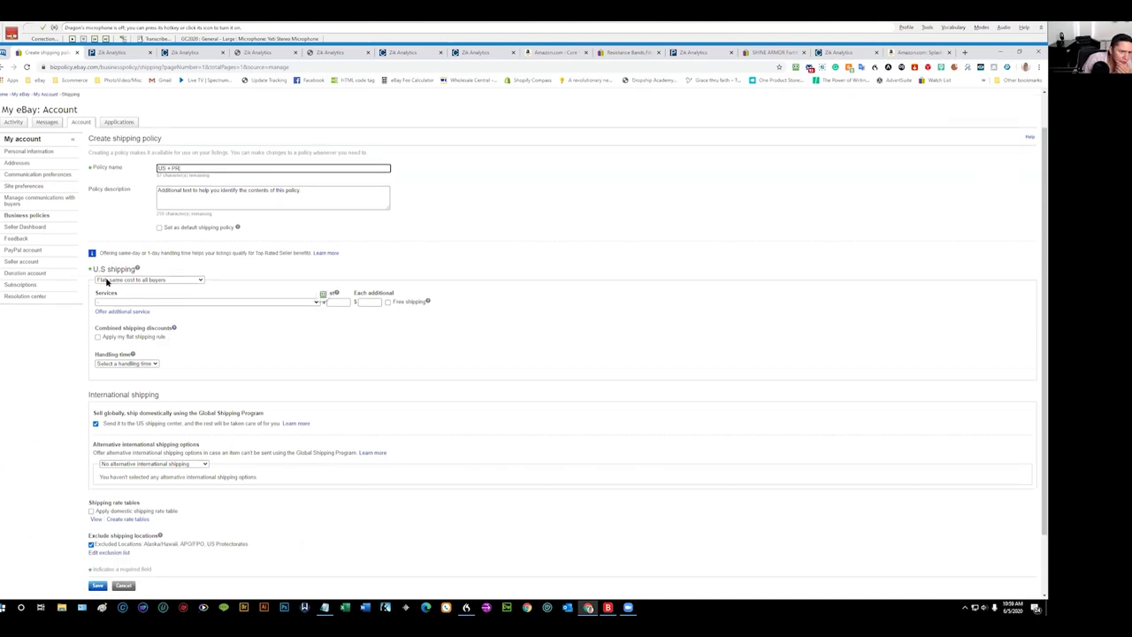
click(181, 282)
click(253, 338)
click(260, 306)
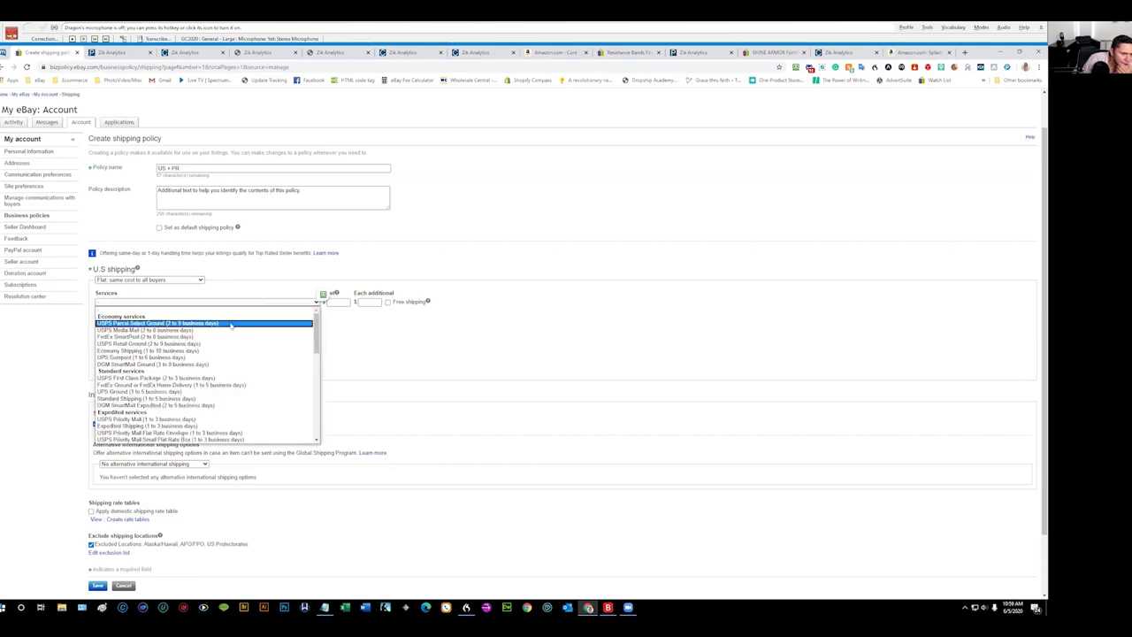
click(393, 354)
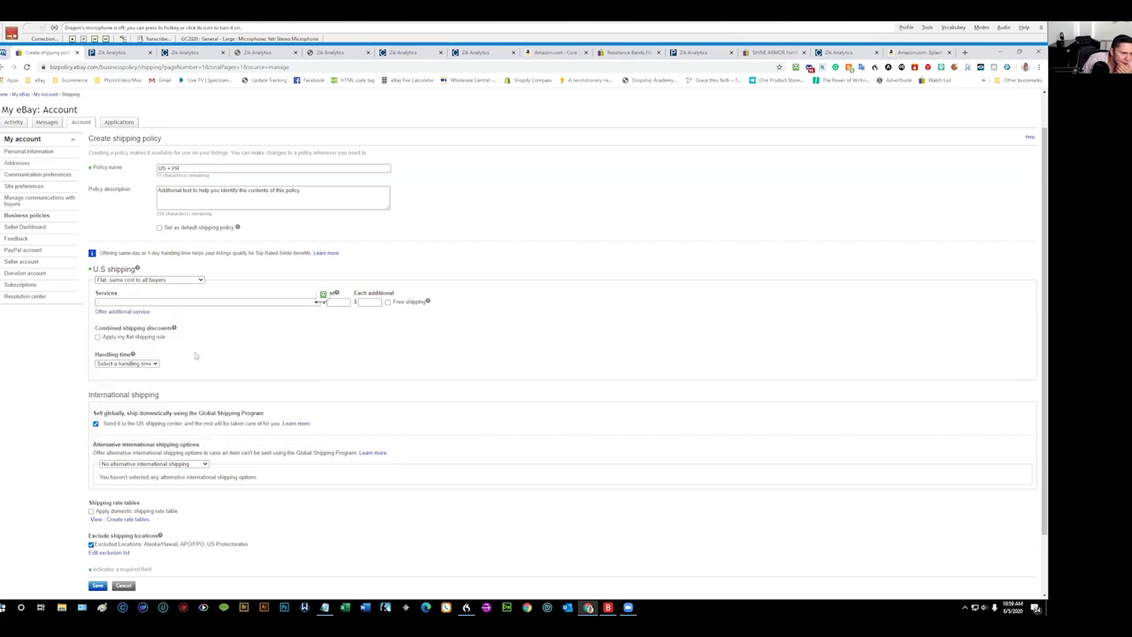
scroll(183, 382, down, 1)
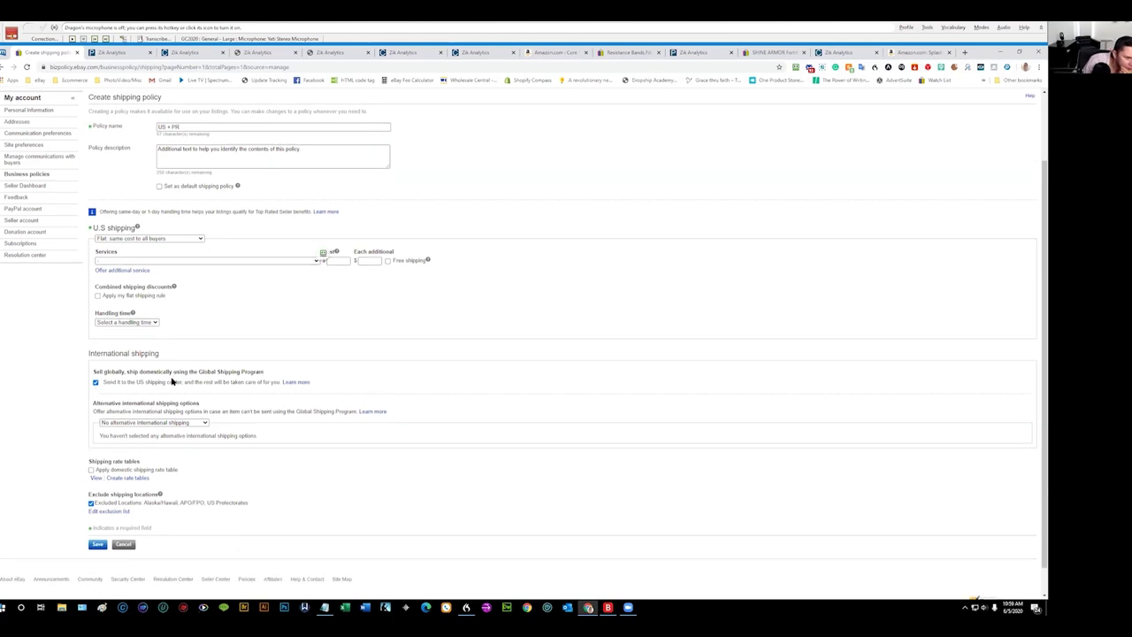
Step: Try "Flat: same cost to all buyers" as the alternative international shipping option and check the additional ship-to locations
click(182, 425)
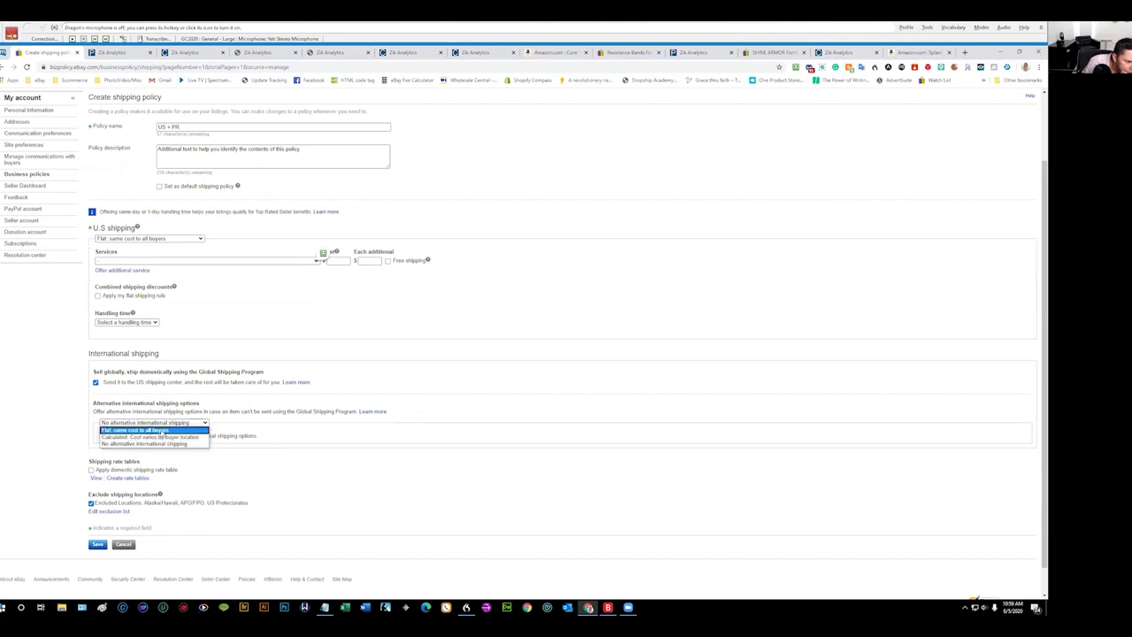
click(164, 430)
scroll(163, 458, down, 1)
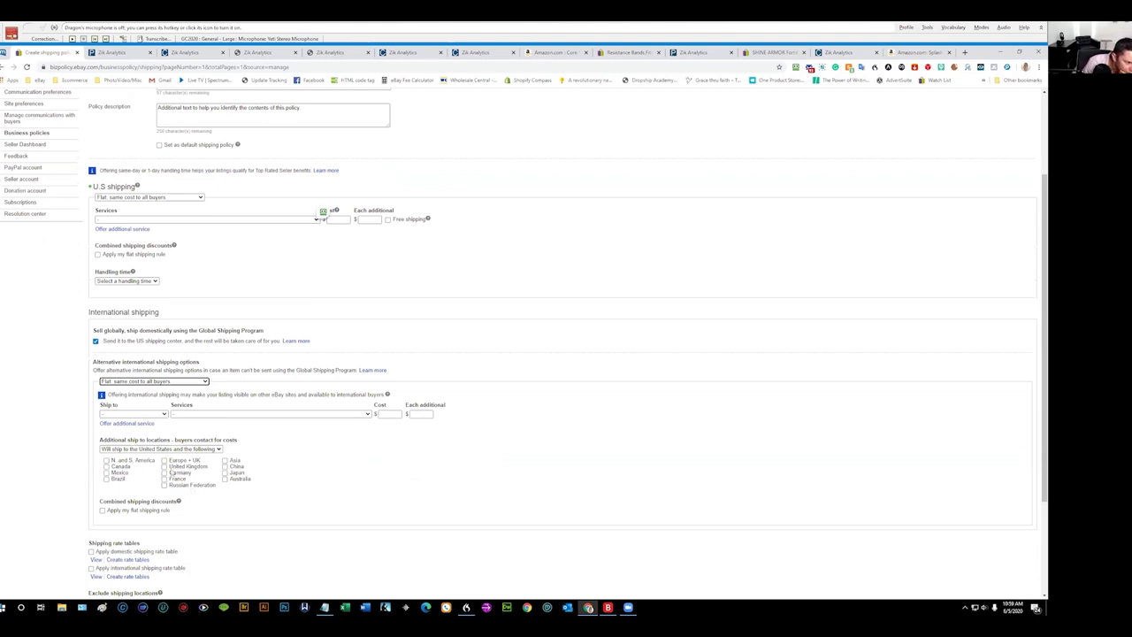
scroll(140, 455, down, 1)
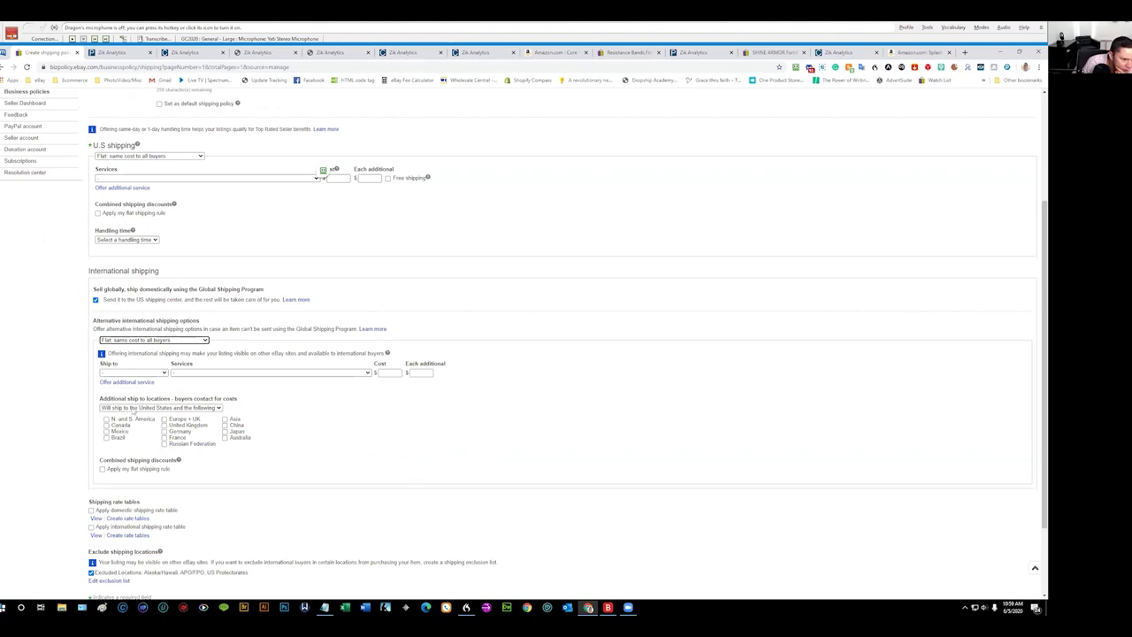
click(131, 407)
click(260, 418)
Step: Try a custom ship-to location of N. and S. America and look through the international shipping services
click(162, 372)
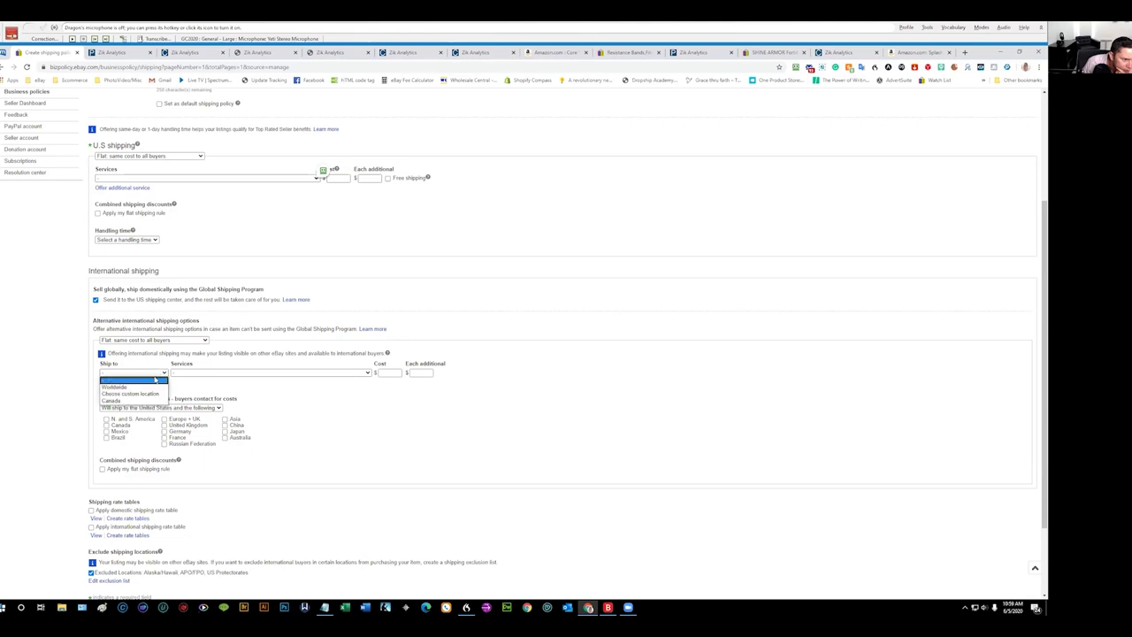
click(155, 395)
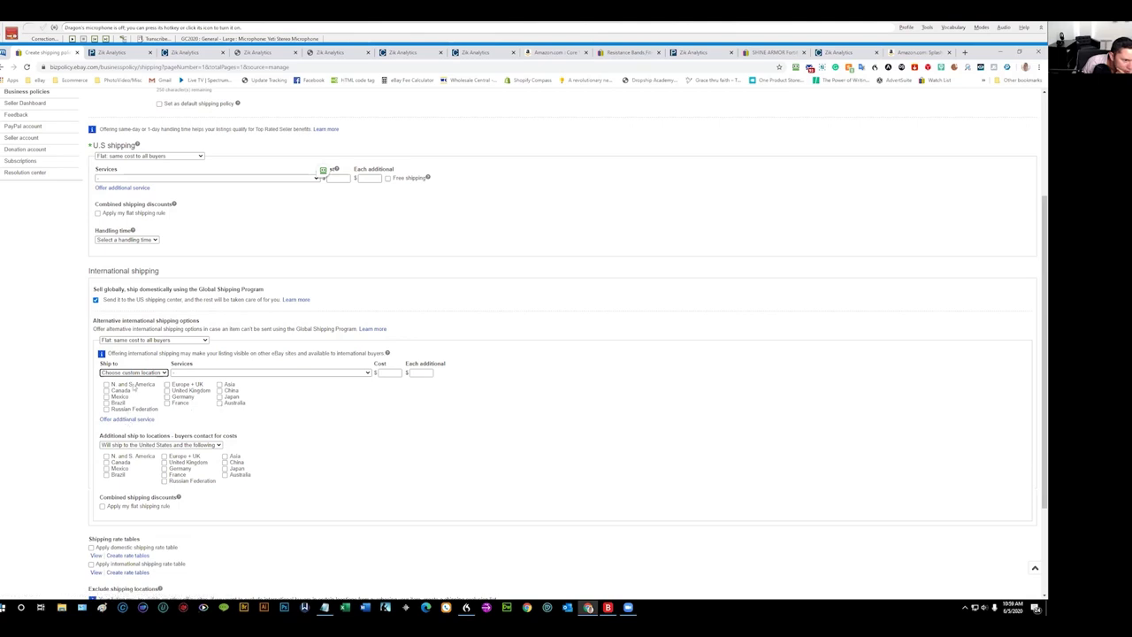
click(106, 384)
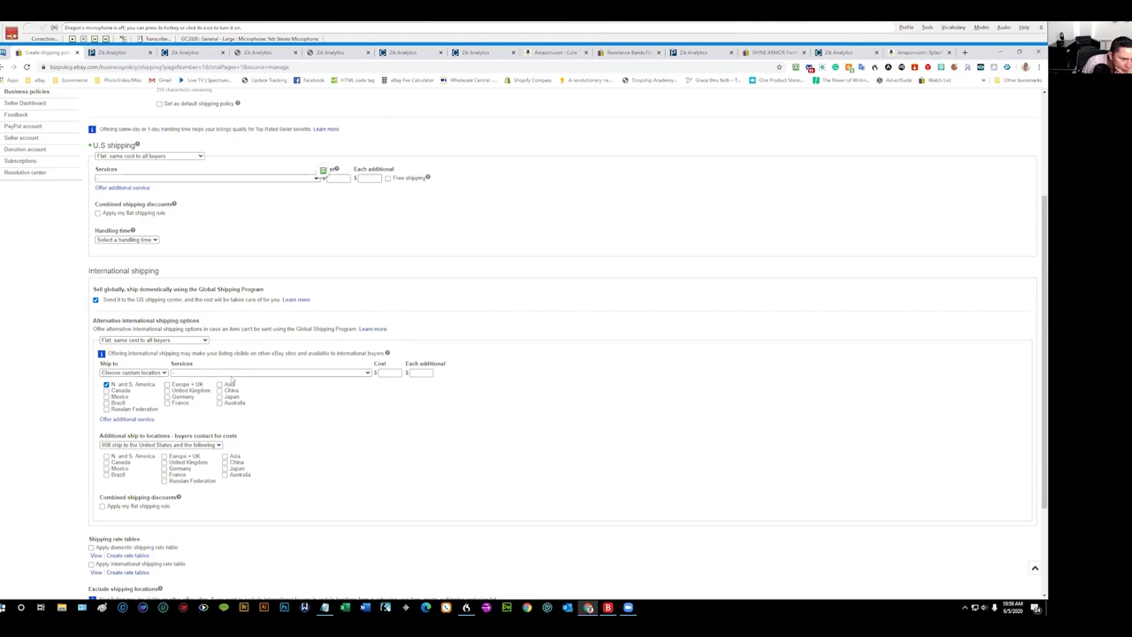
click(236, 373)
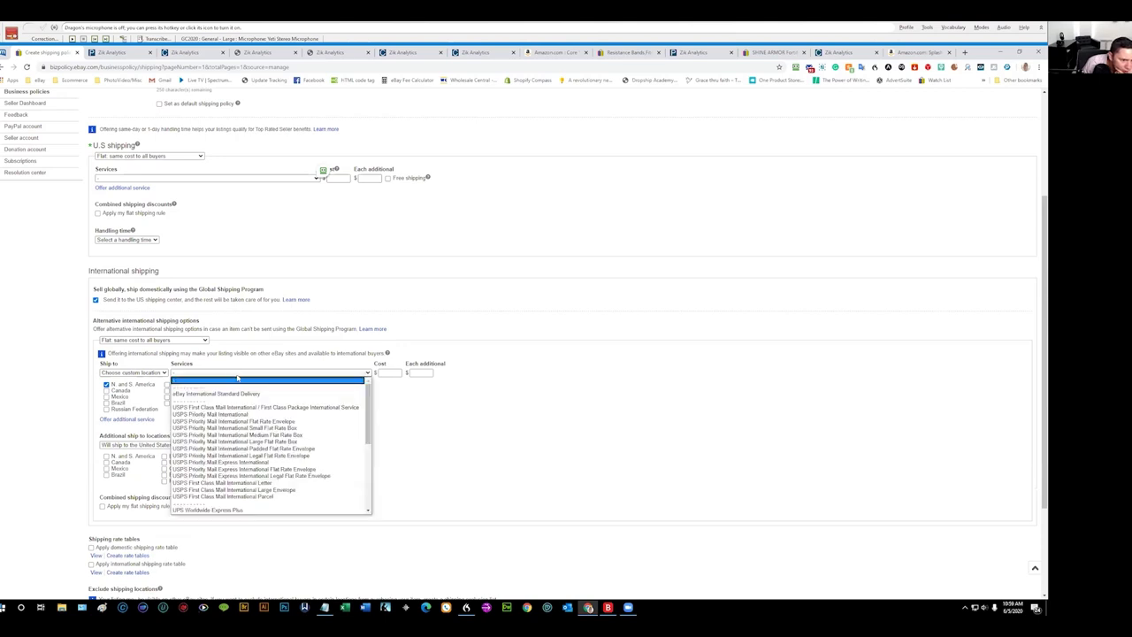
click(446, 426)
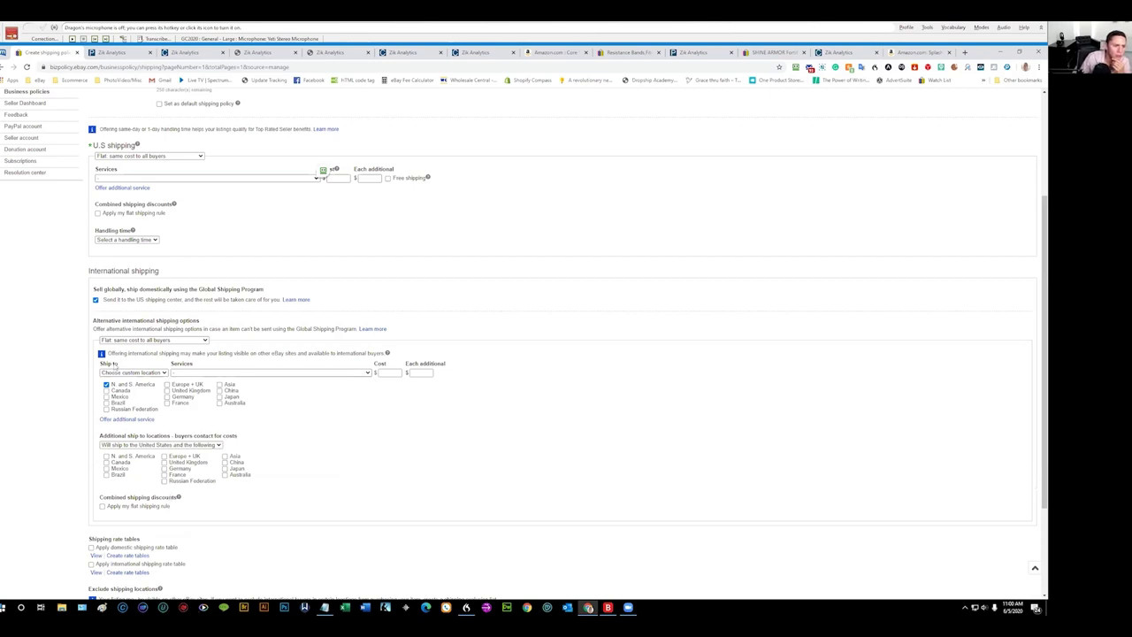
Step: Clear the N. and S. America and Global Shipping Program options, and return to the business policies without saving the policy
click(107, 386)
scroll(269, 375, up, 1)
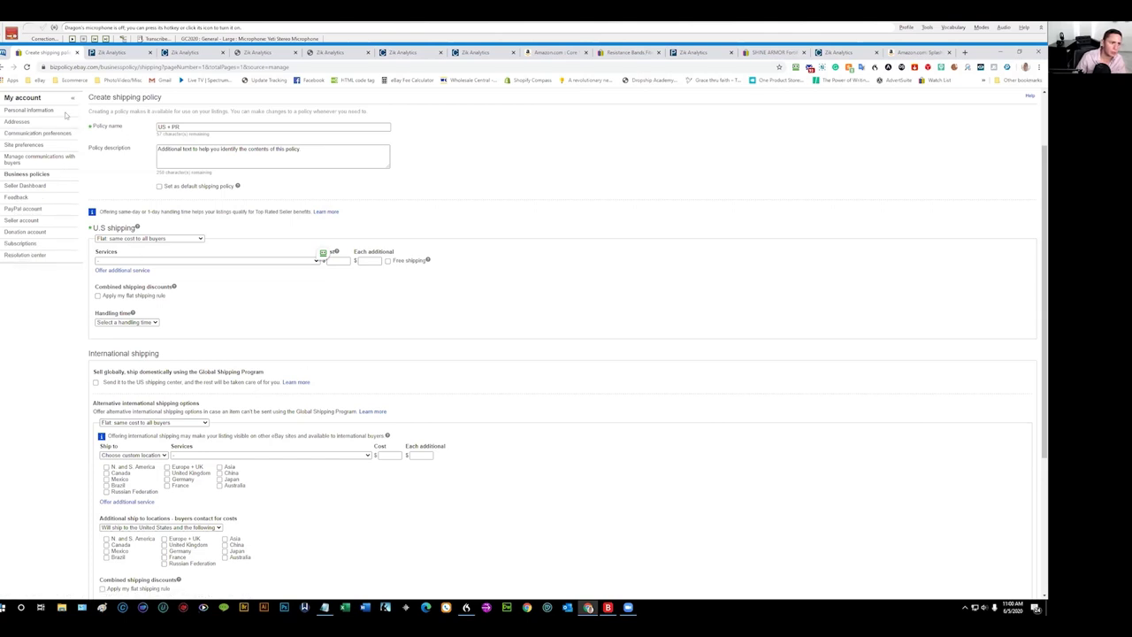
click(4, 68)
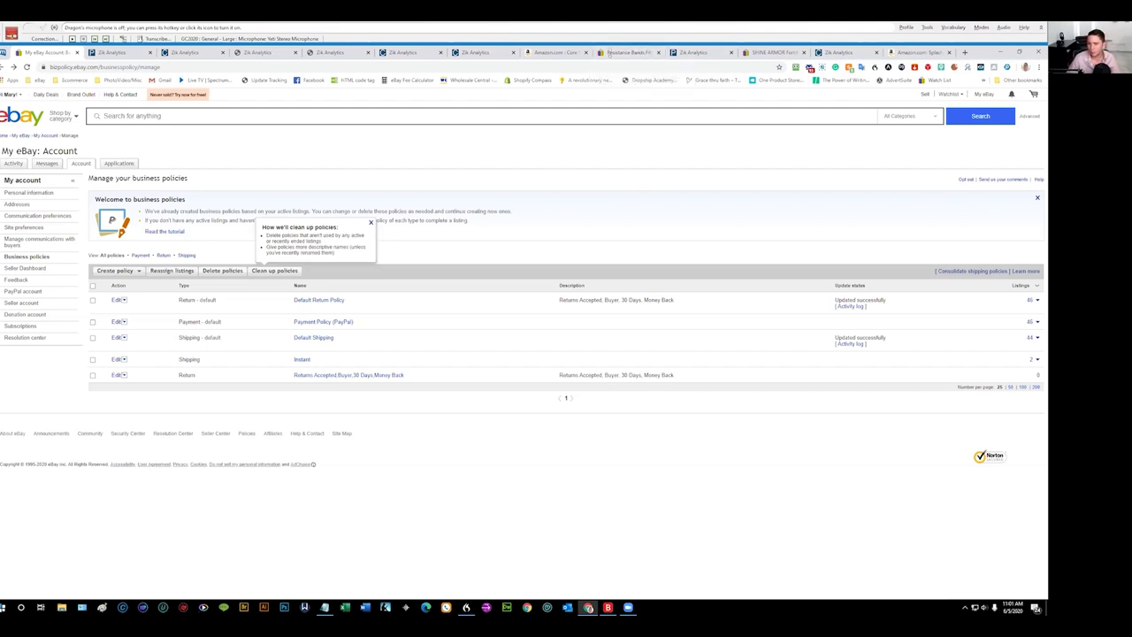
Step: Glance at the Core Max resistance bands listing, and open the active listings in eBay Seller Hub
click(641, 56)
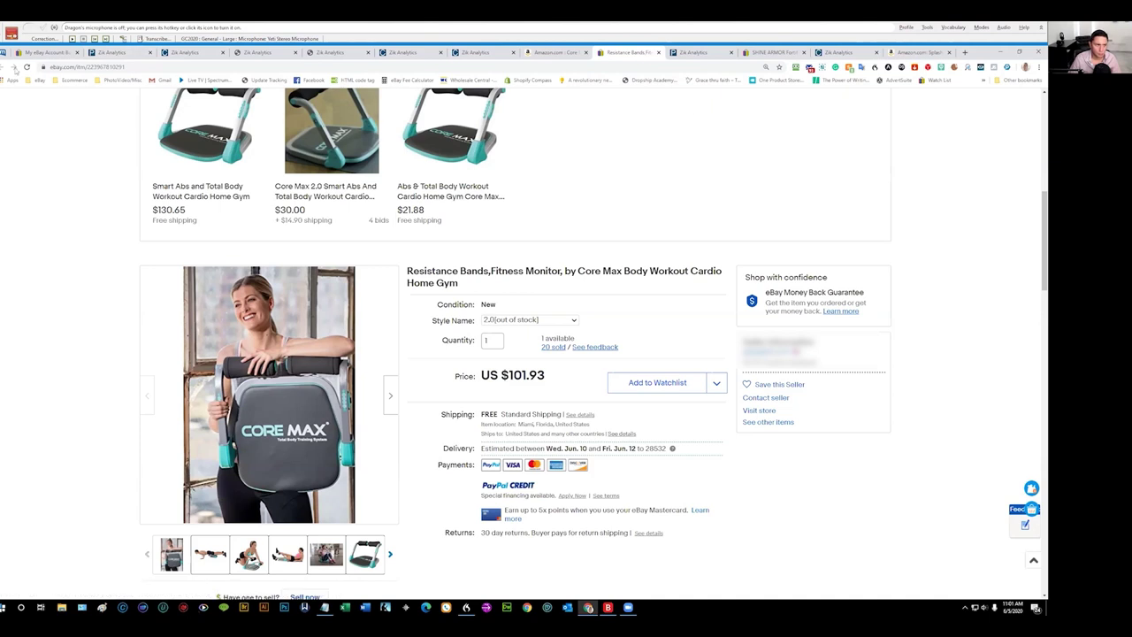
click(32, 54)
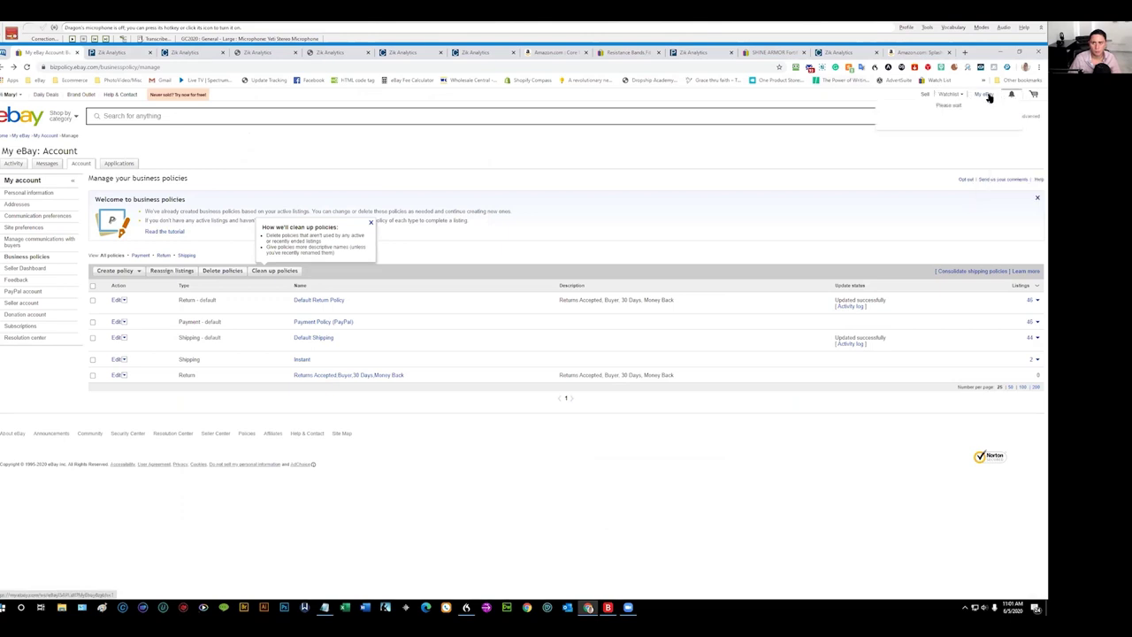
mouse_move(984, 98)
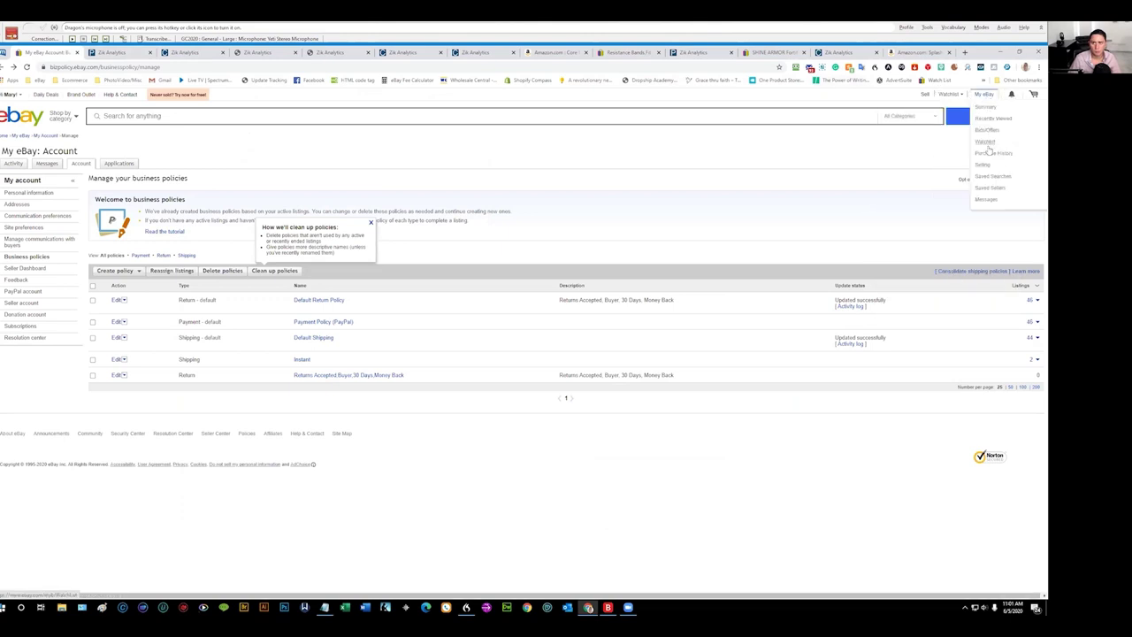
click(977, 118)
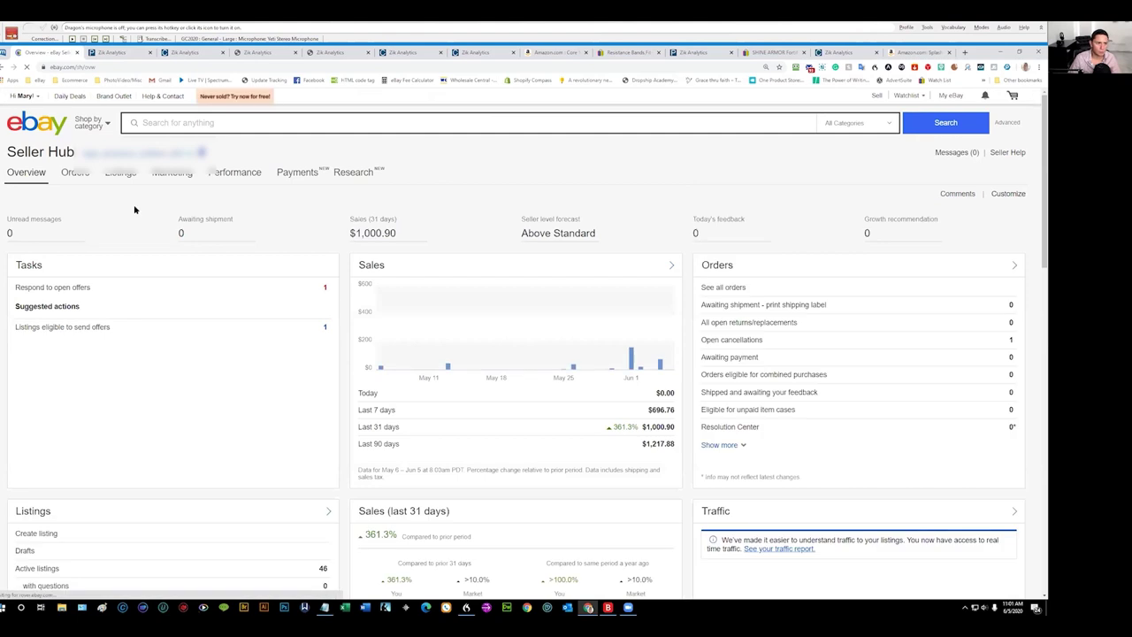
click(119, 175)
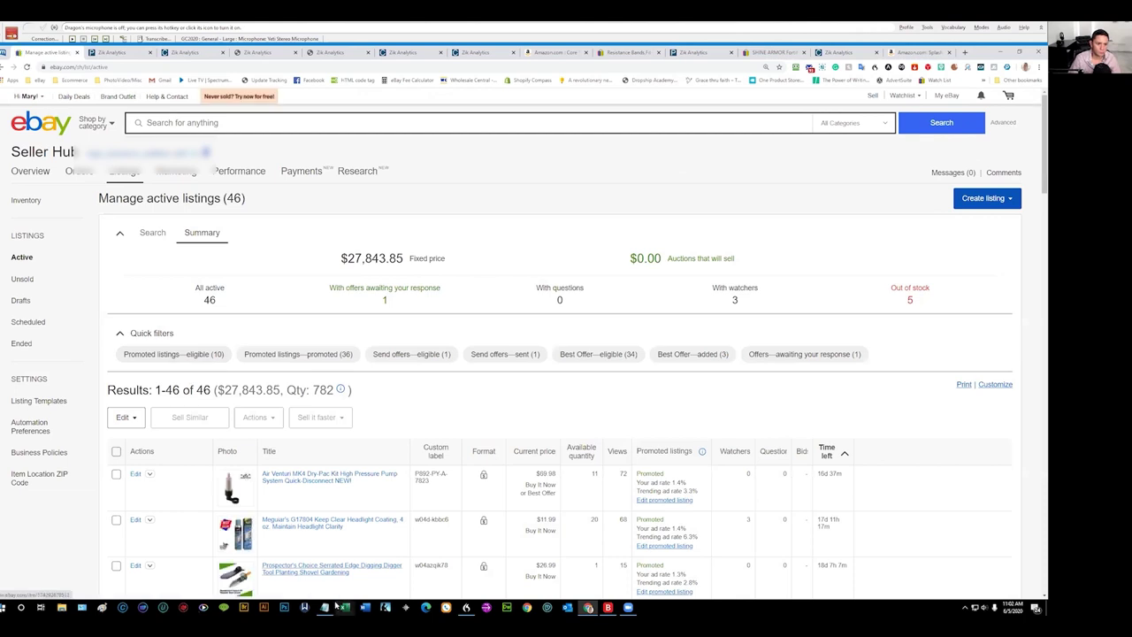
Step: Open the Garden Safe Rooting Hormone Powder listing from the active listings and inspect its main photo enlarged
key(Page_Down)
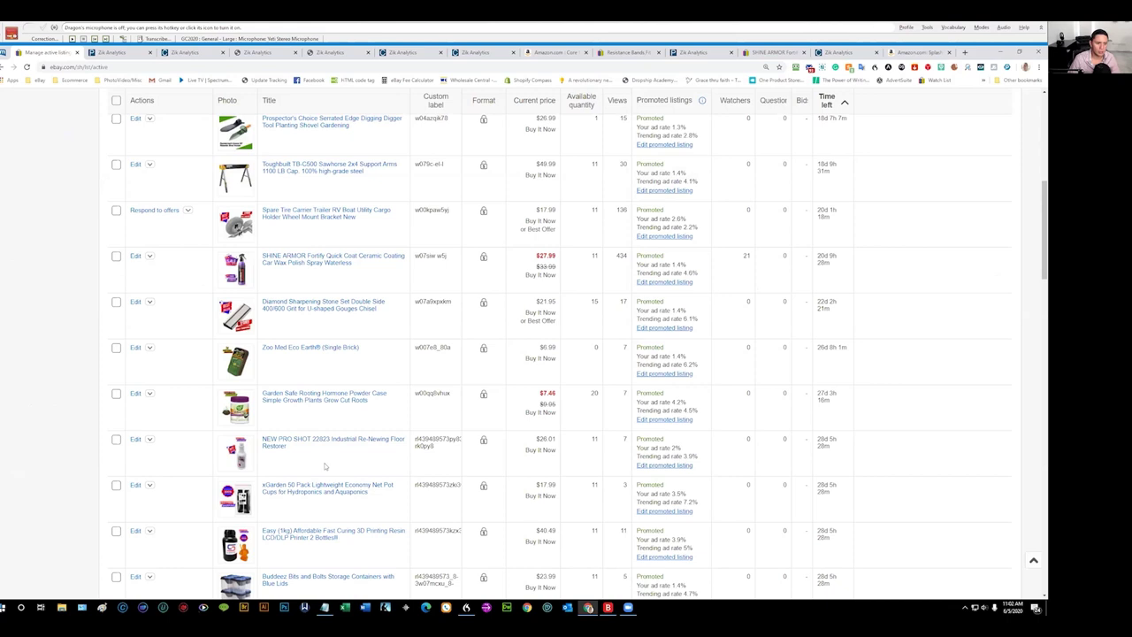
click(339, 402)
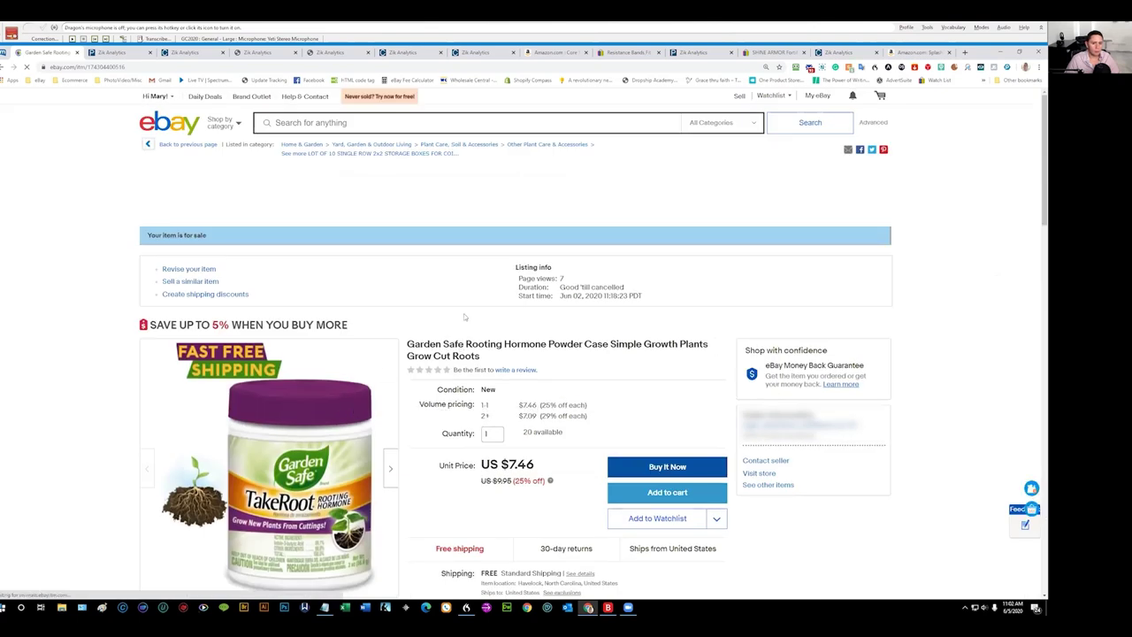
mouse_move(292, 471)
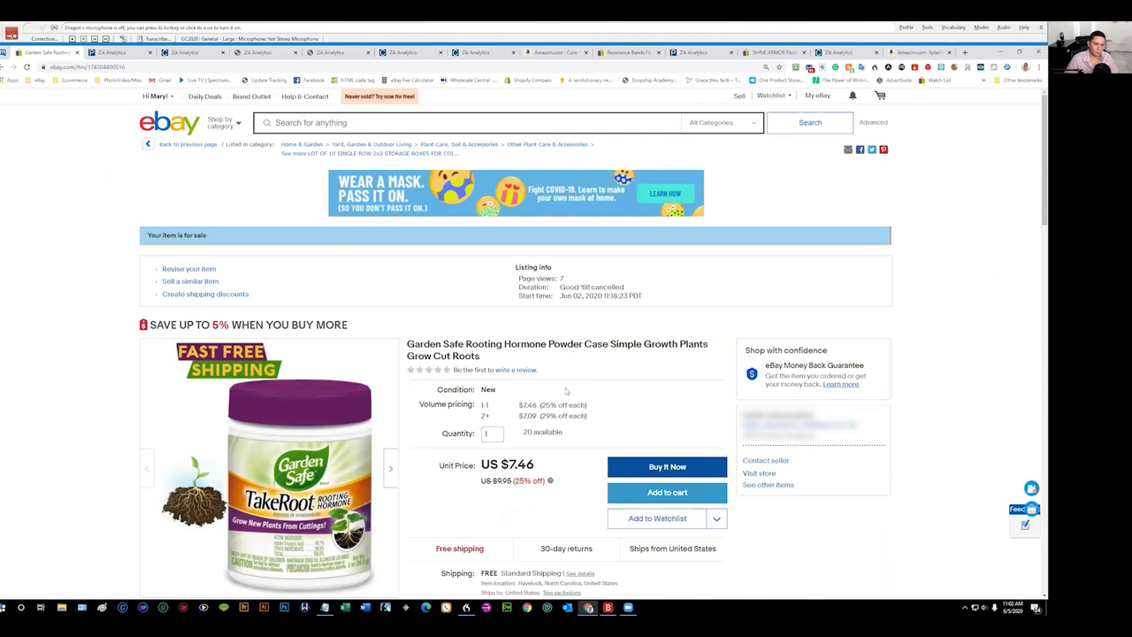
scroll(393, 476, down, 5)
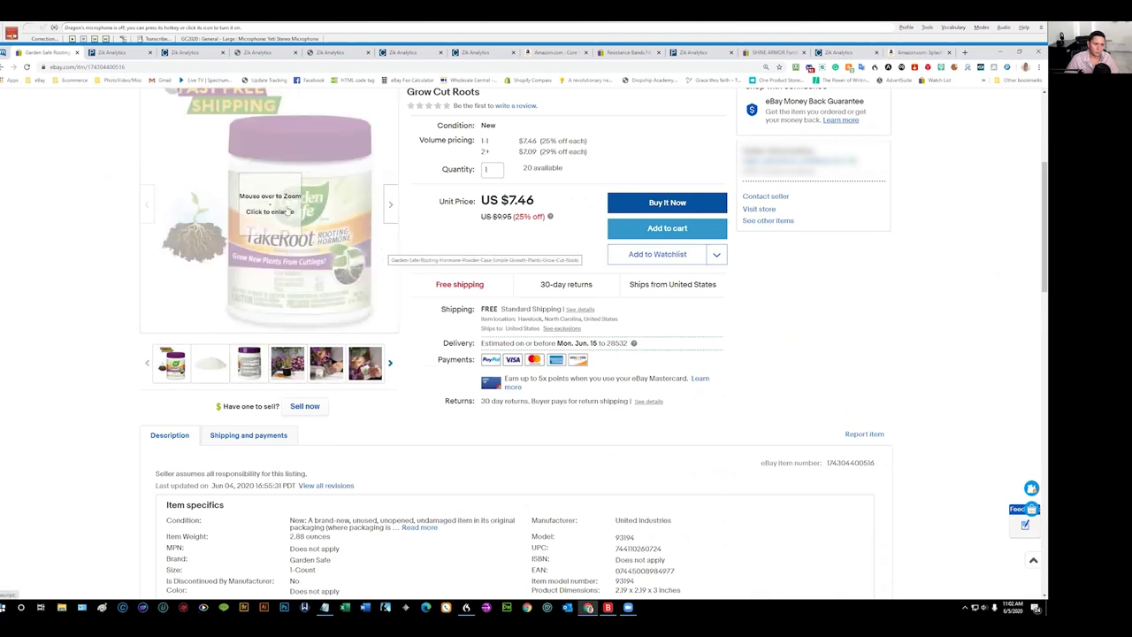
click(341, 243)
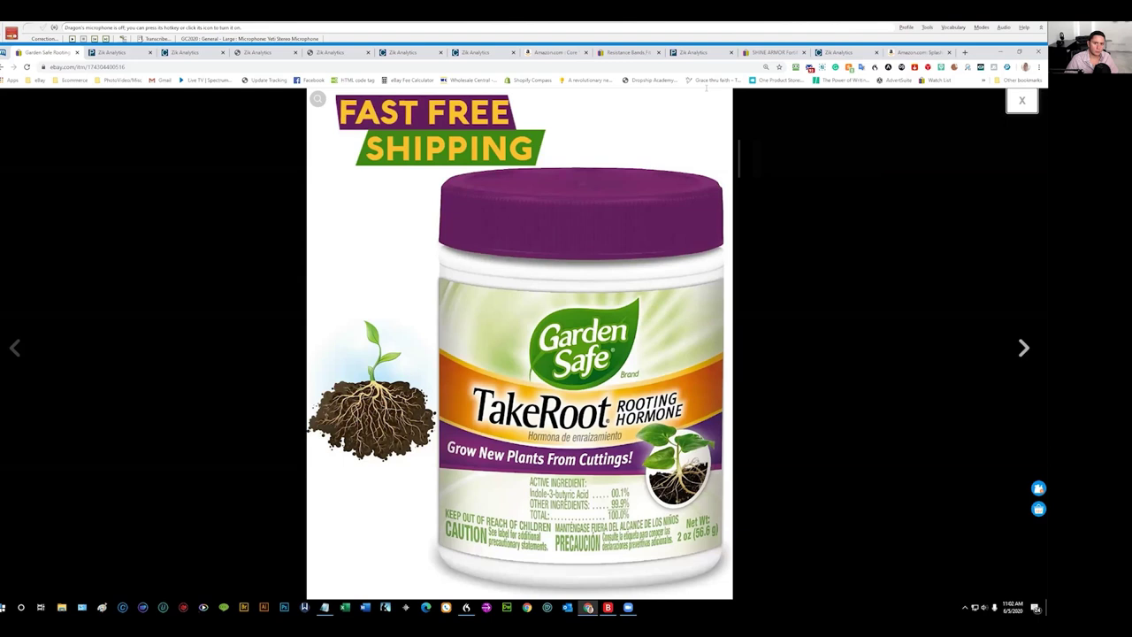
click(1024, 101)
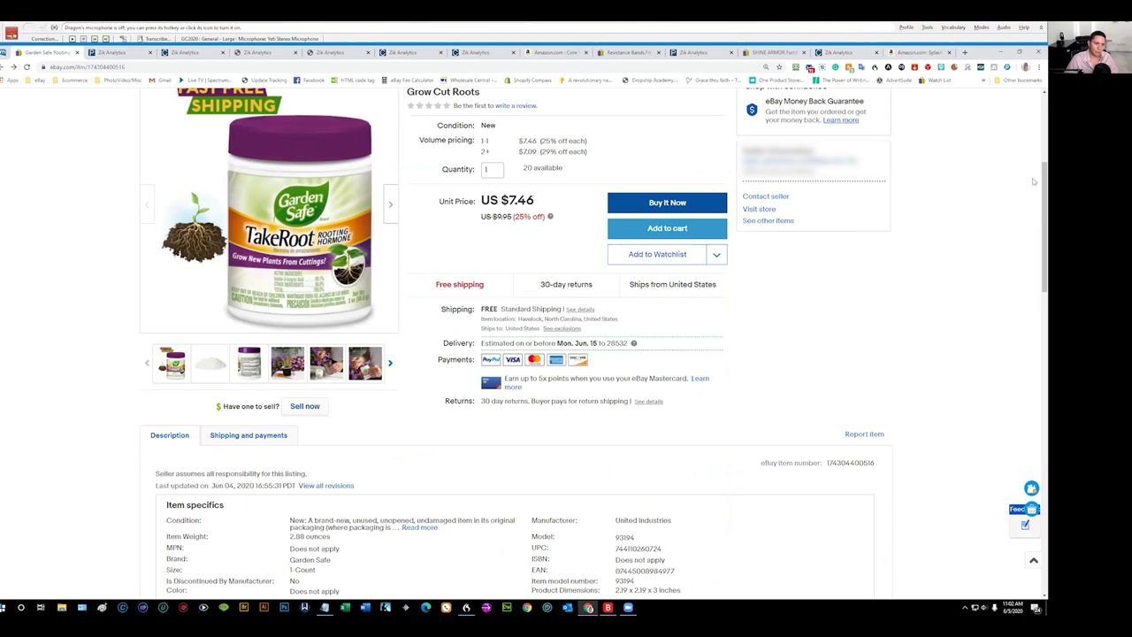
Step: Examine the Garden Safe listing's description, store banner, application instructions and shipping and return terms, and recheck its main photo and pricing
scroll(1032, 178, down, 2)
scroll(597, 343, down, 6)
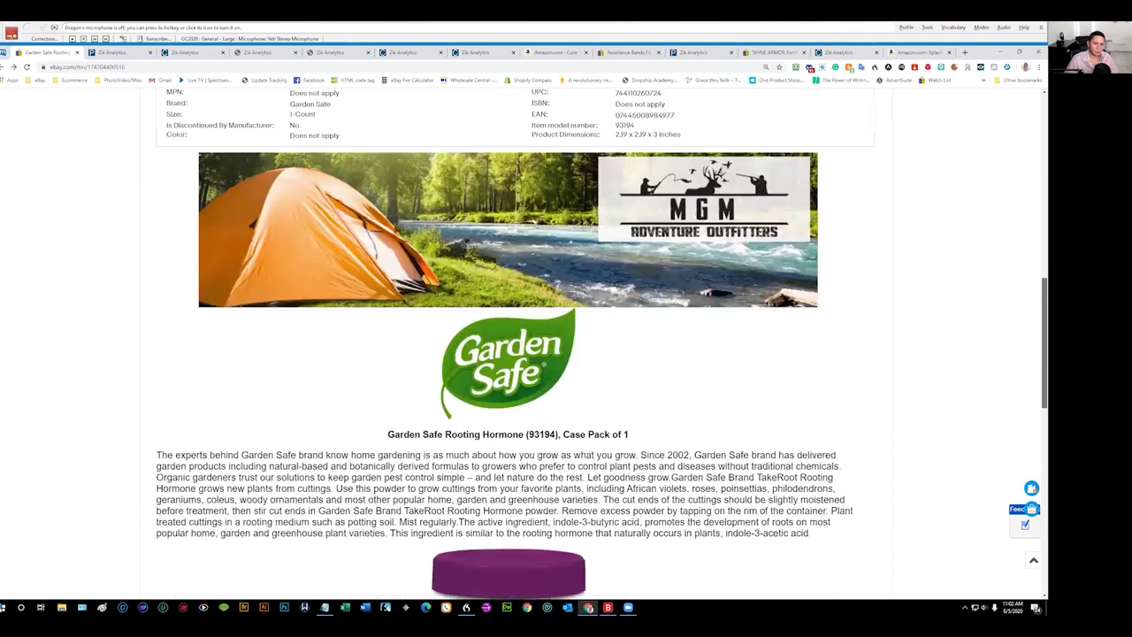
scroll(602, 344, down, 2)
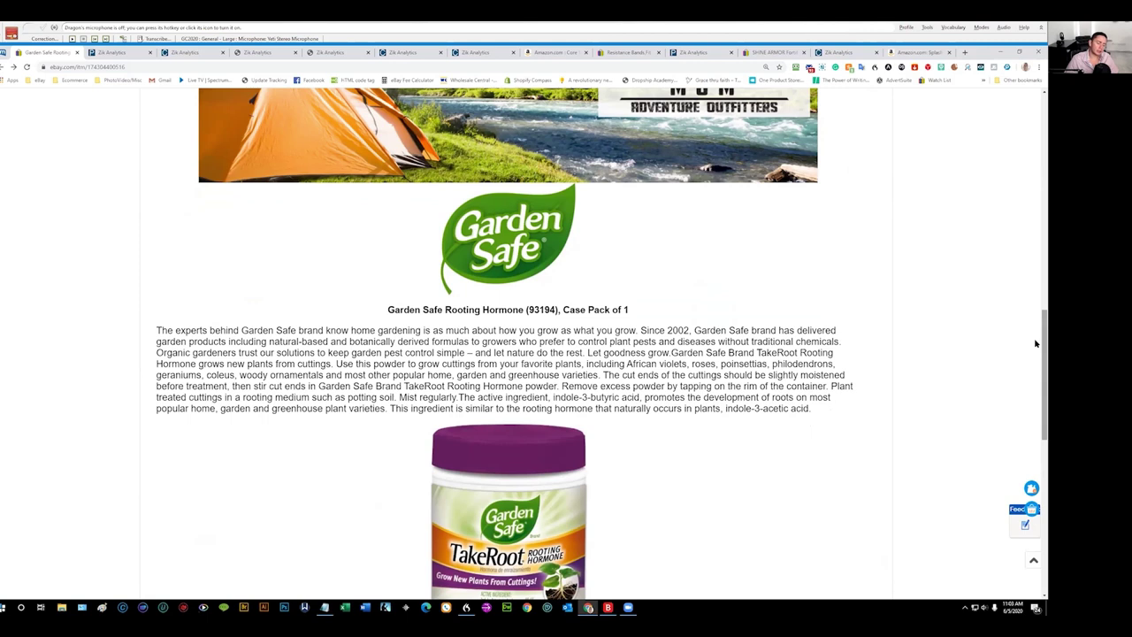
scroll(1035, 351, down, 3)
scroll(601, 342, down, 2)
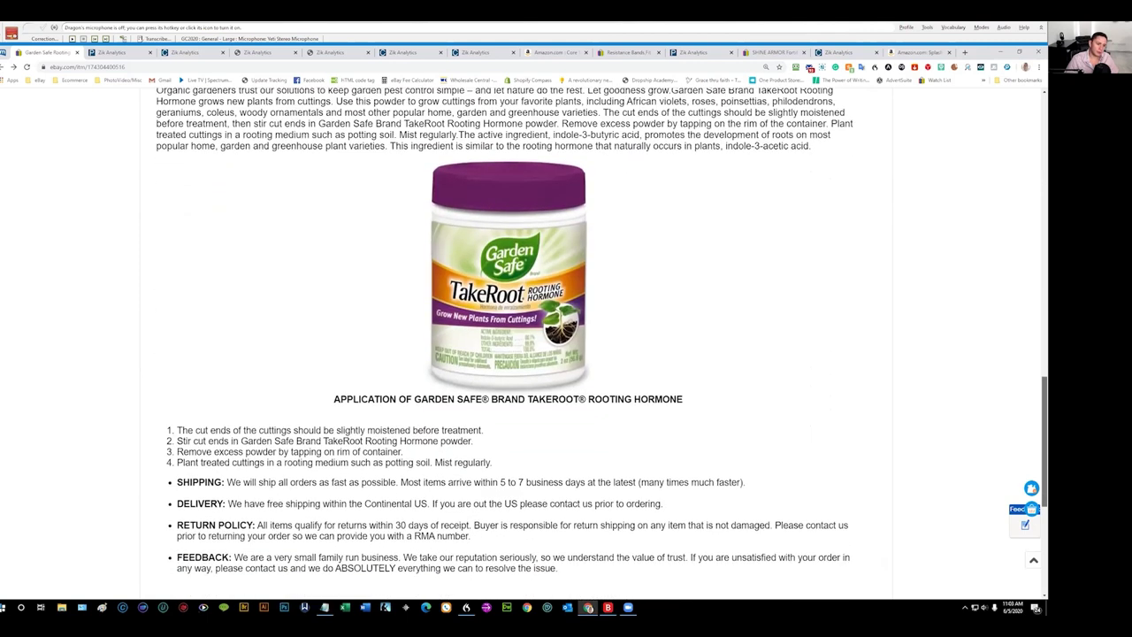
scroll(504, 339, up, 2)
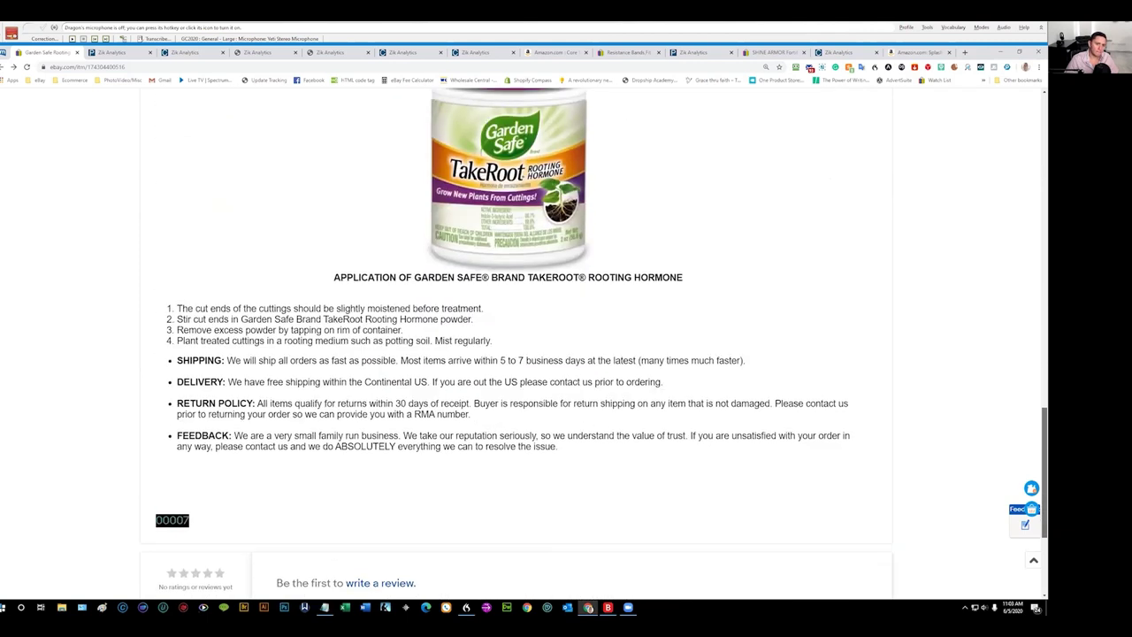
scroll(518, 344, up, 4)
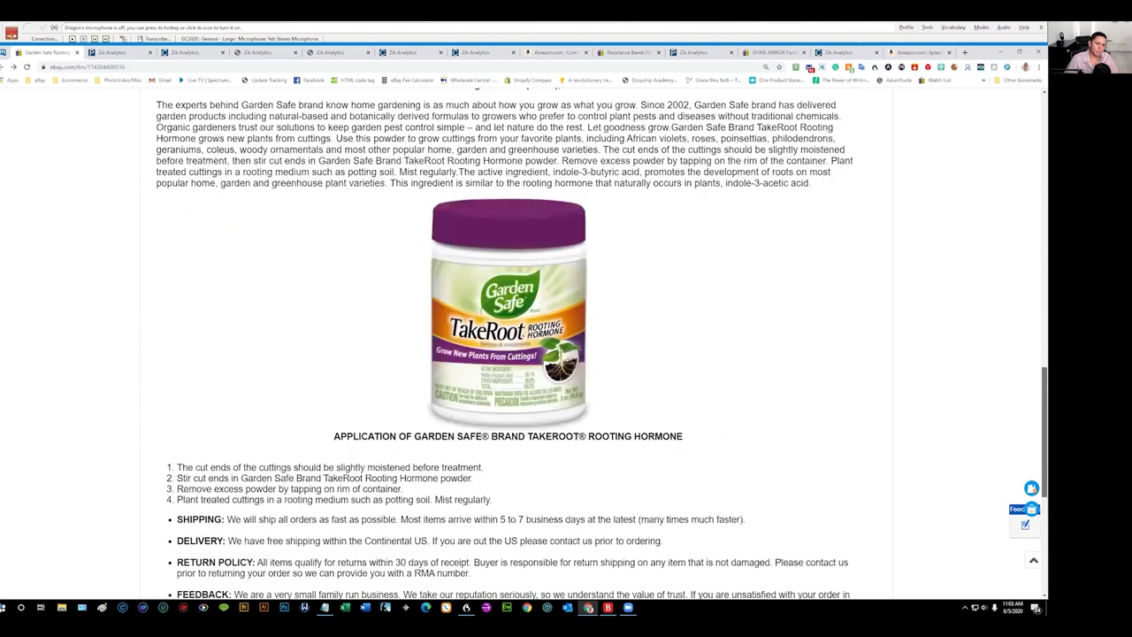
scroll(1036, 323, up, 2)
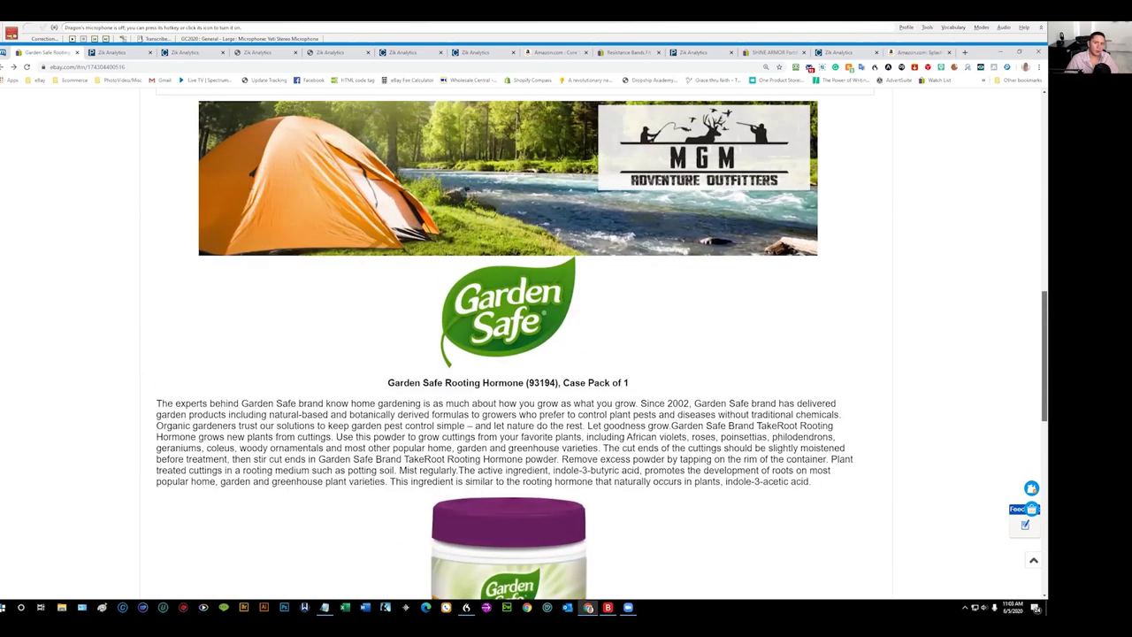
scroll(1036, 323, down, 1)
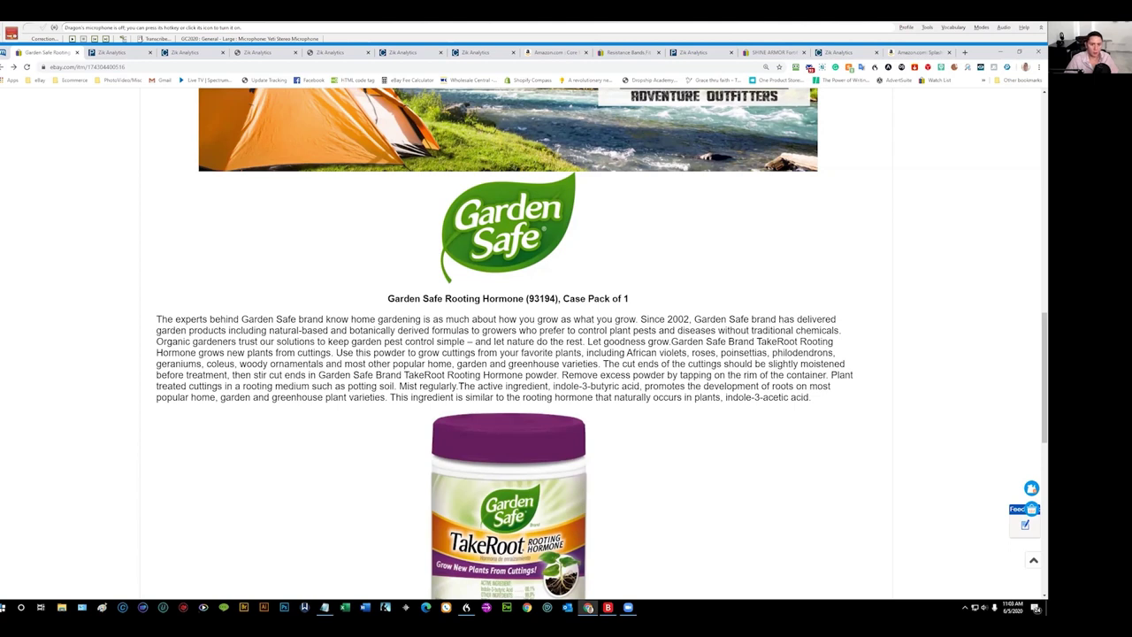
scroll(509, 345, up, 2)
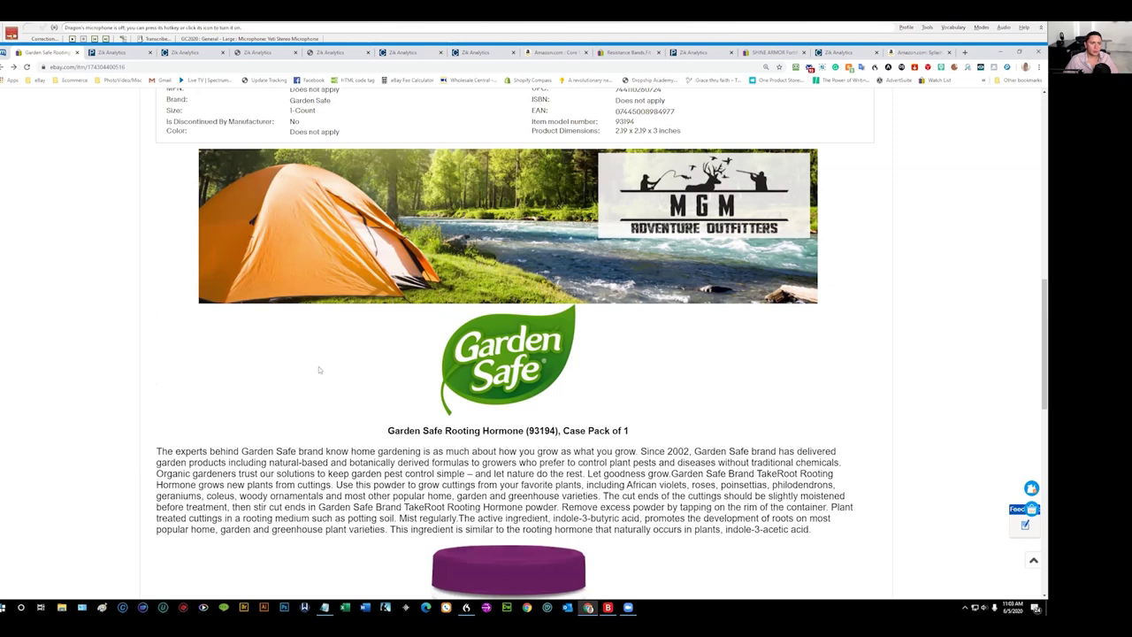
scroll(320, 370, up, 10)
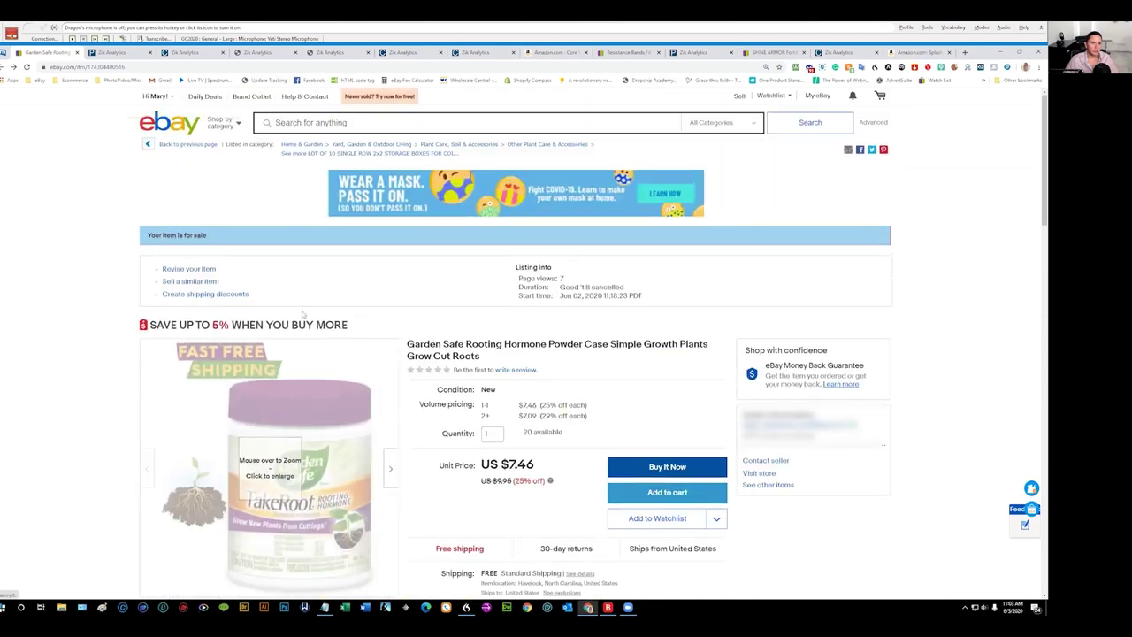
scroll(92, 400, down, 1)
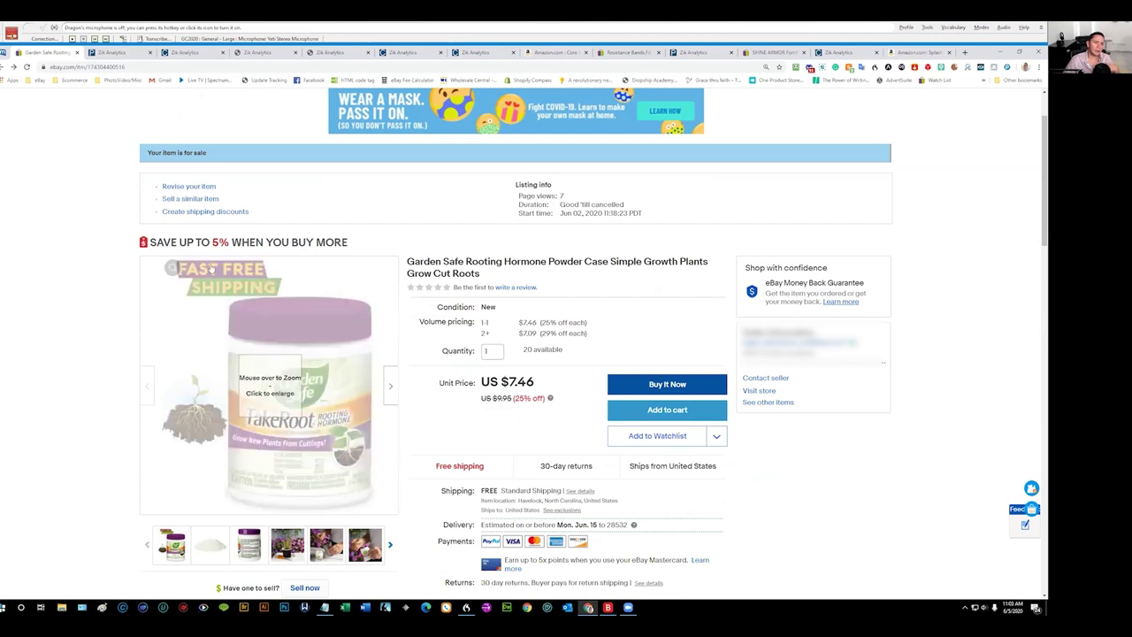
Step: Open the $27.99 SHINE ARMOR car wax listing from the eBay search results and inspect its sale and free-shipping photo
mouse_move(230, 281)
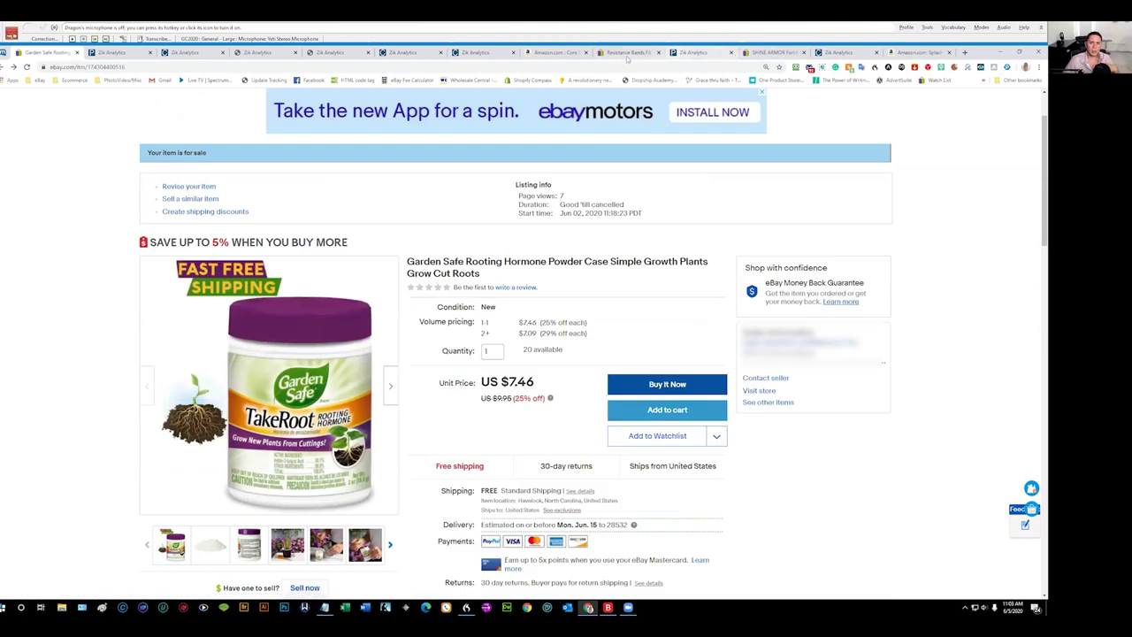
click(771, 53)
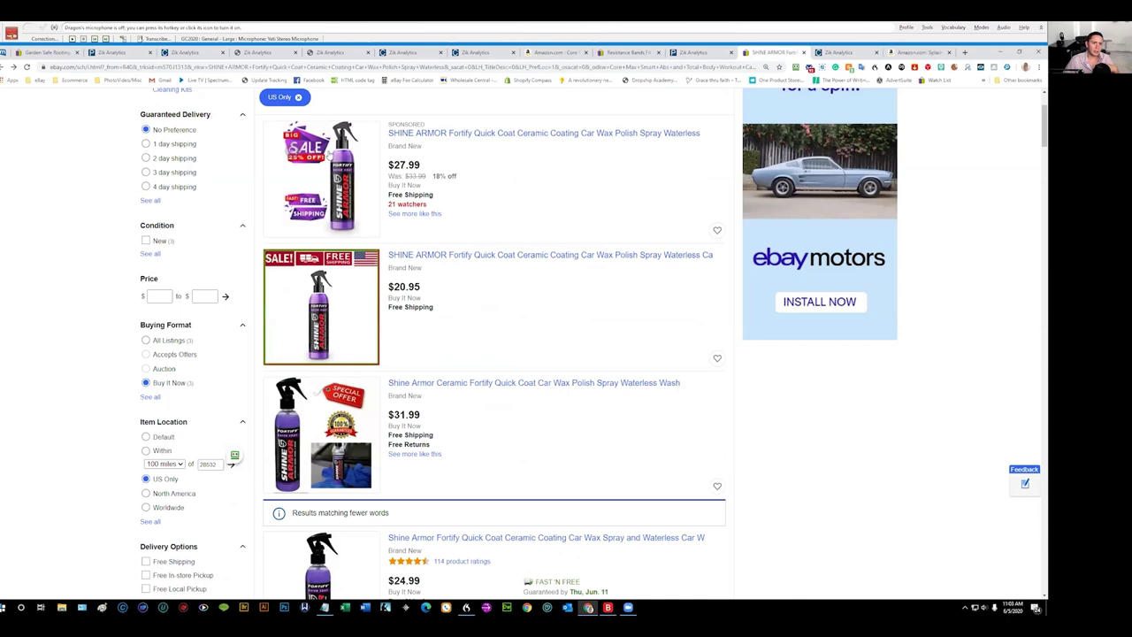
click(315, 199)
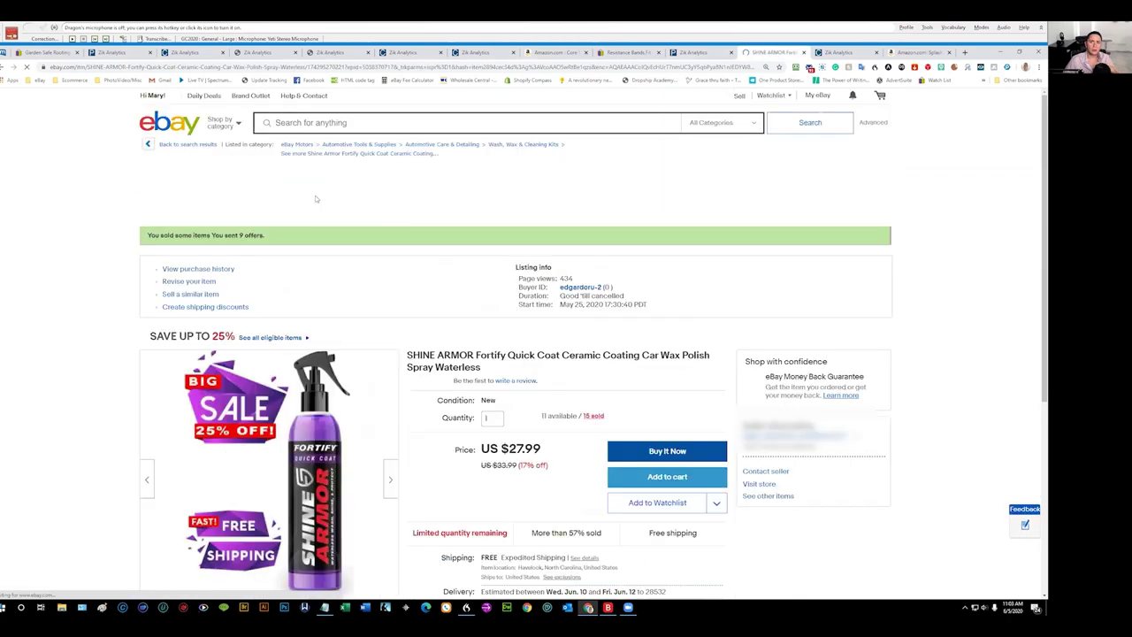
scroll(253, 467, down, 1)
mouse_move(241, 421)
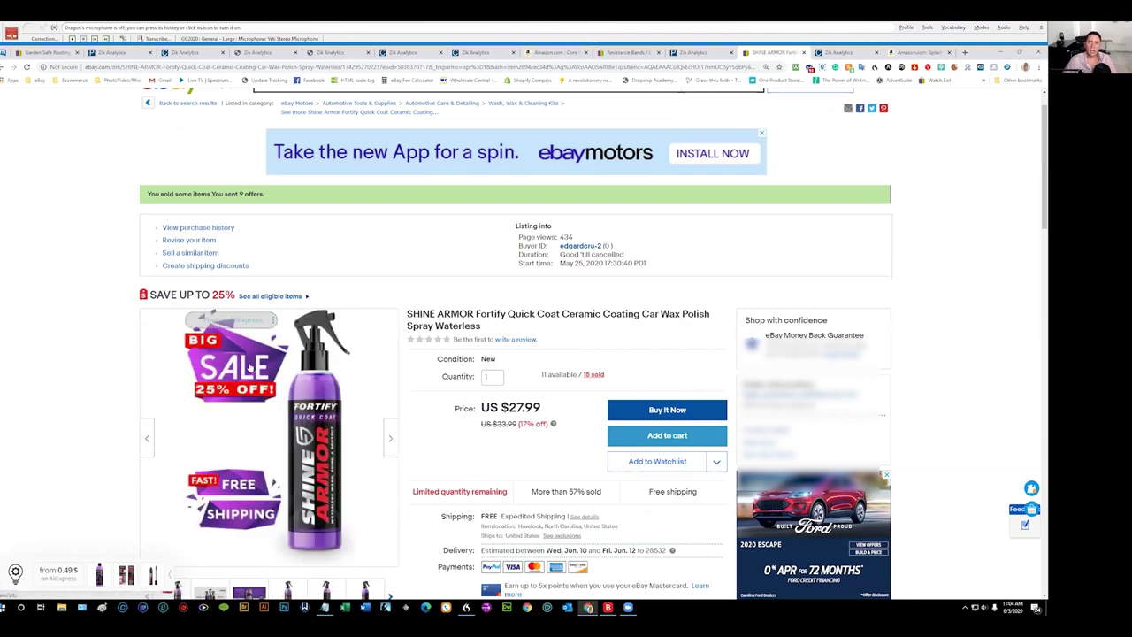
Step: Compare photos across the Core Max eBay listing, the Garden Safe listing, the Amazon Core Max page and the SHINE ARMOR search results
click(628, 52)
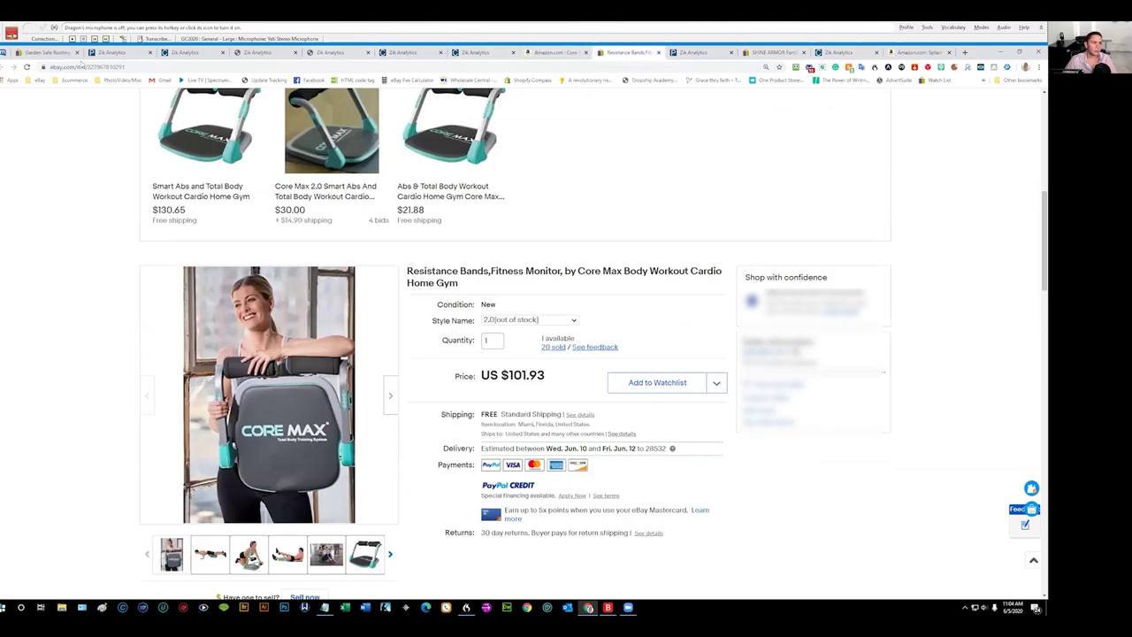
click(48, 52)
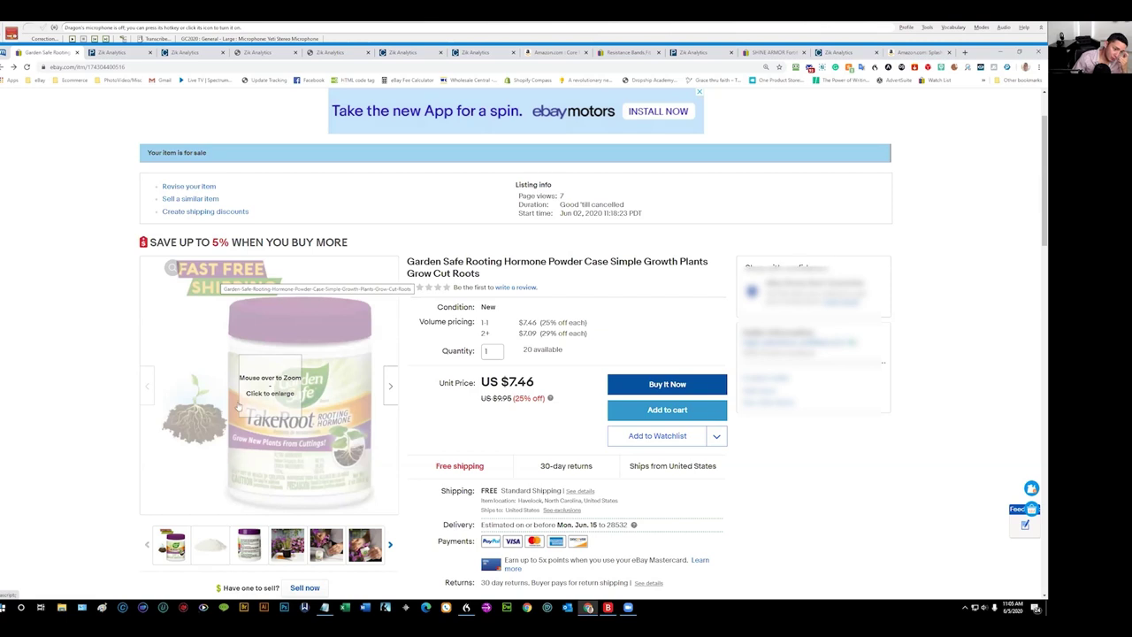
scroll(113, 431, down, 2)
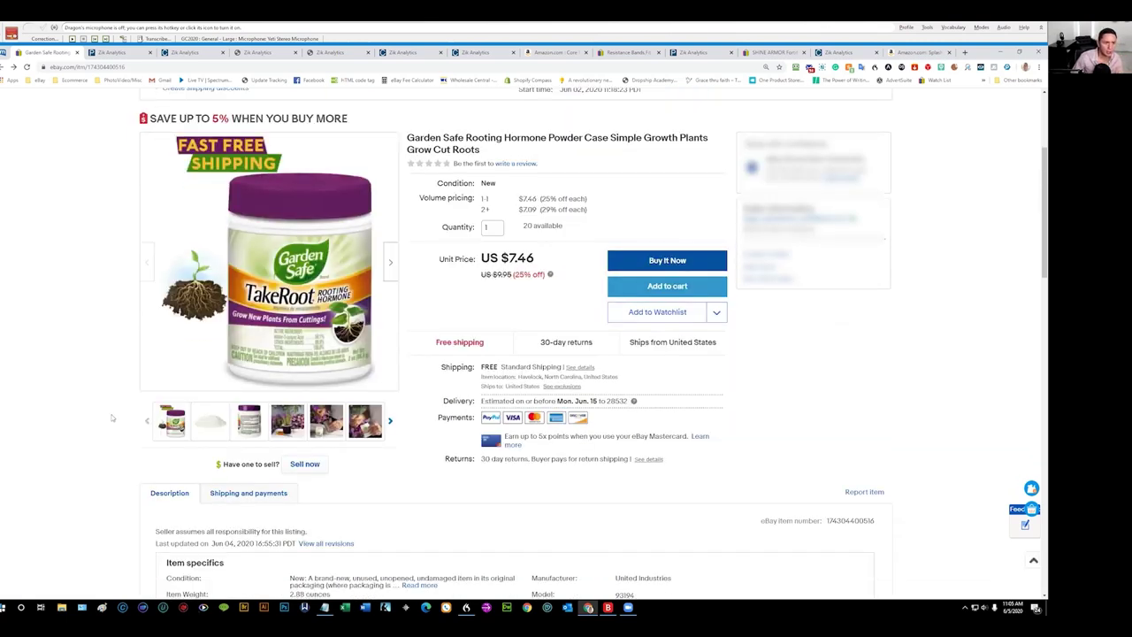
mouse_move(204, 426)
click(562, 55)
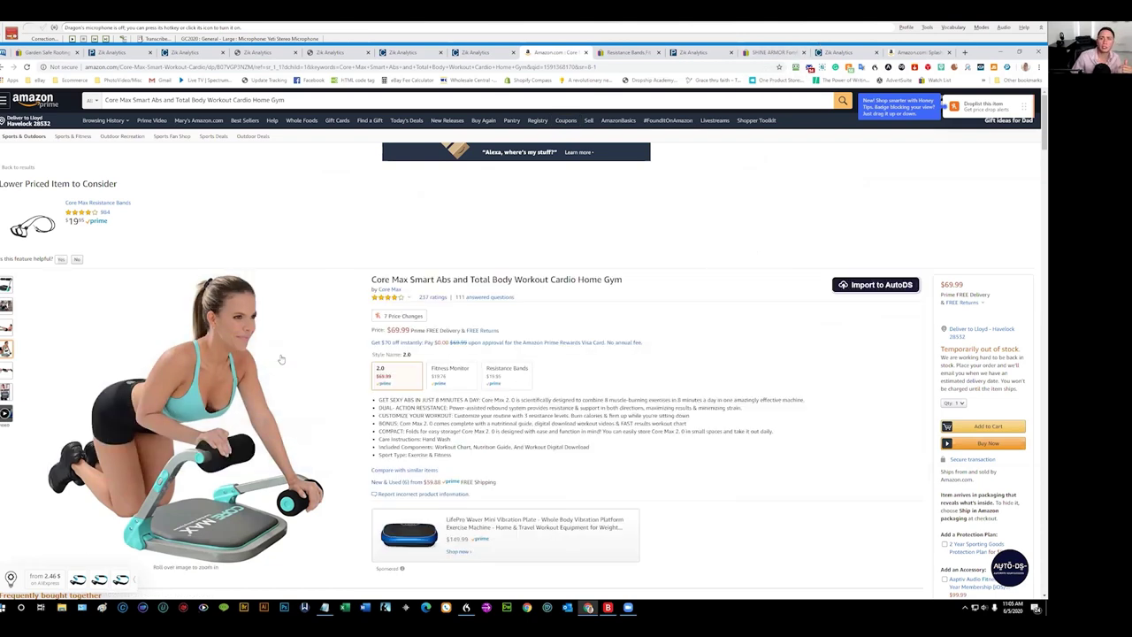
click(771, 52)
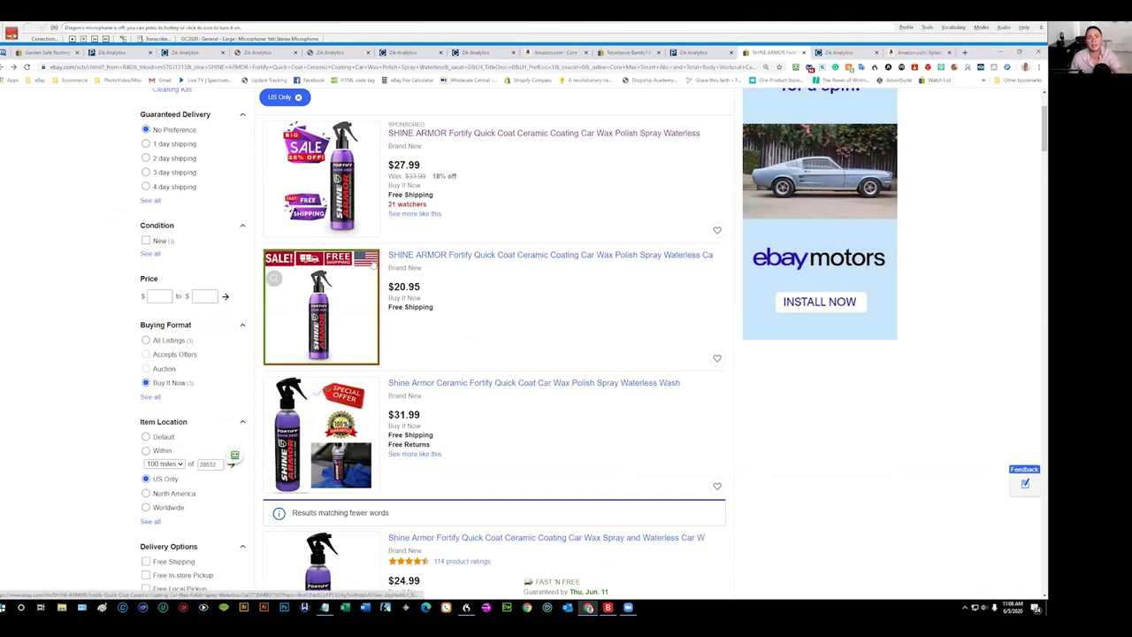
Step: Go back from the Garden Safe listing to the Seller Hub overview and open the active listings
click(47, 55)
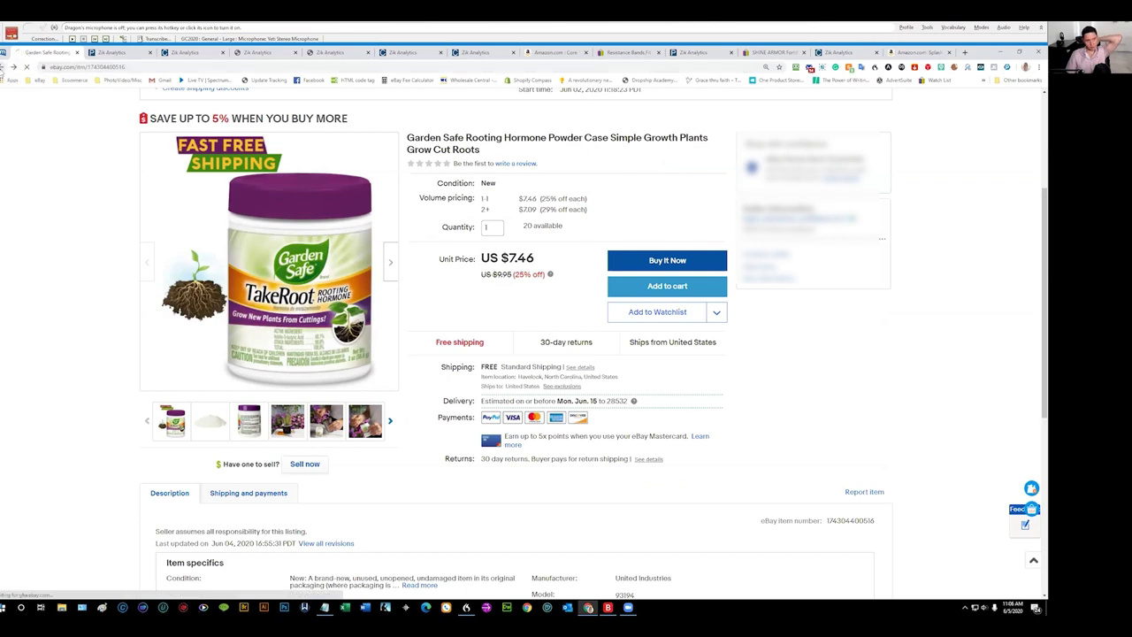
key(alt+Left)
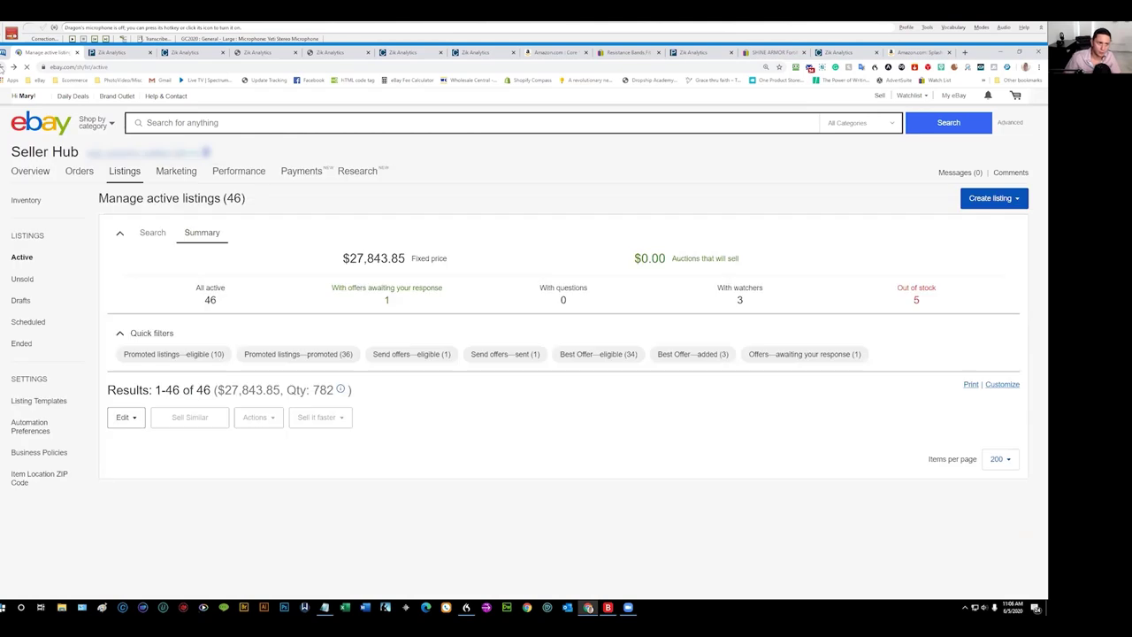
key(alt+Left)
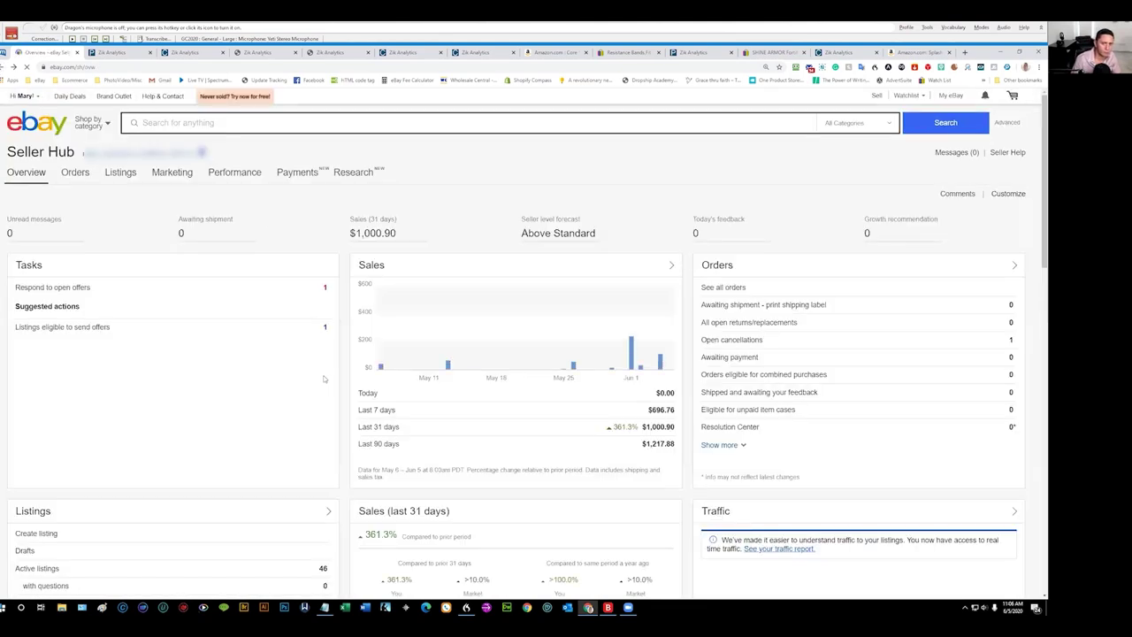
mouse_move(123, 175)
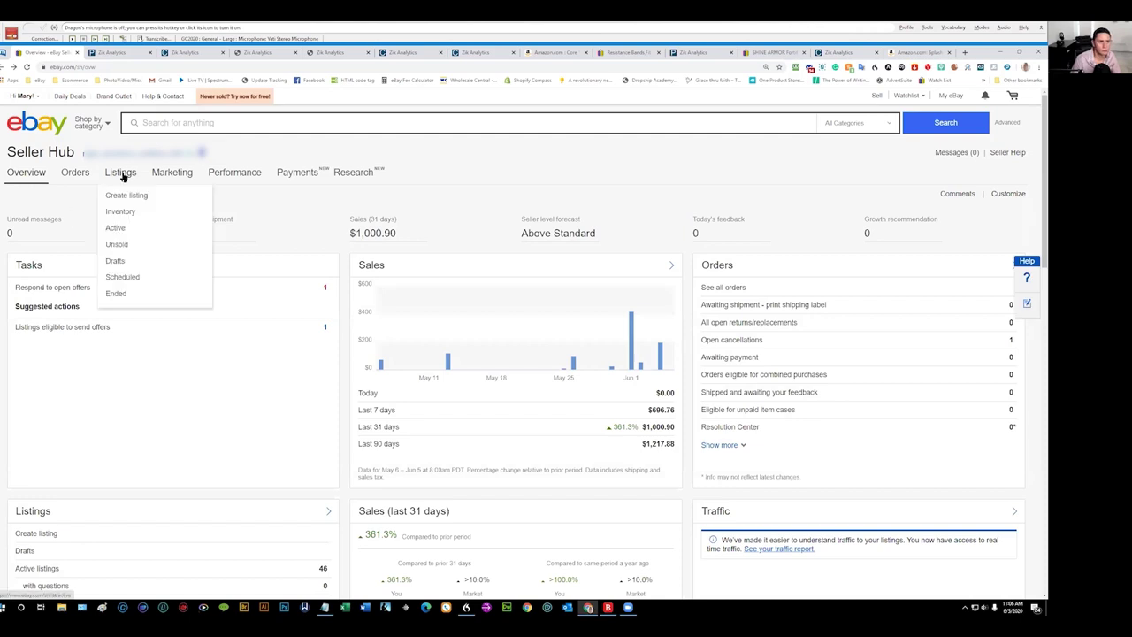
click(123, 175)
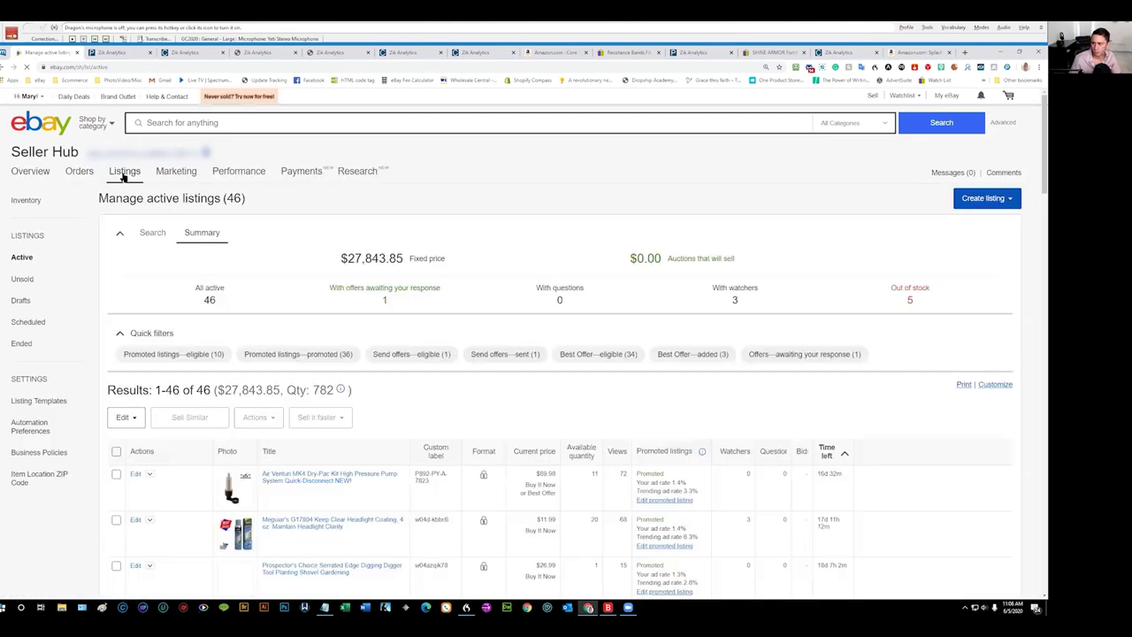
Step: Open the Buddeez Bits and Bolts Storage Containers listing from the active listings and examine its item specifics and description
scroll(123, 177, down, 5)
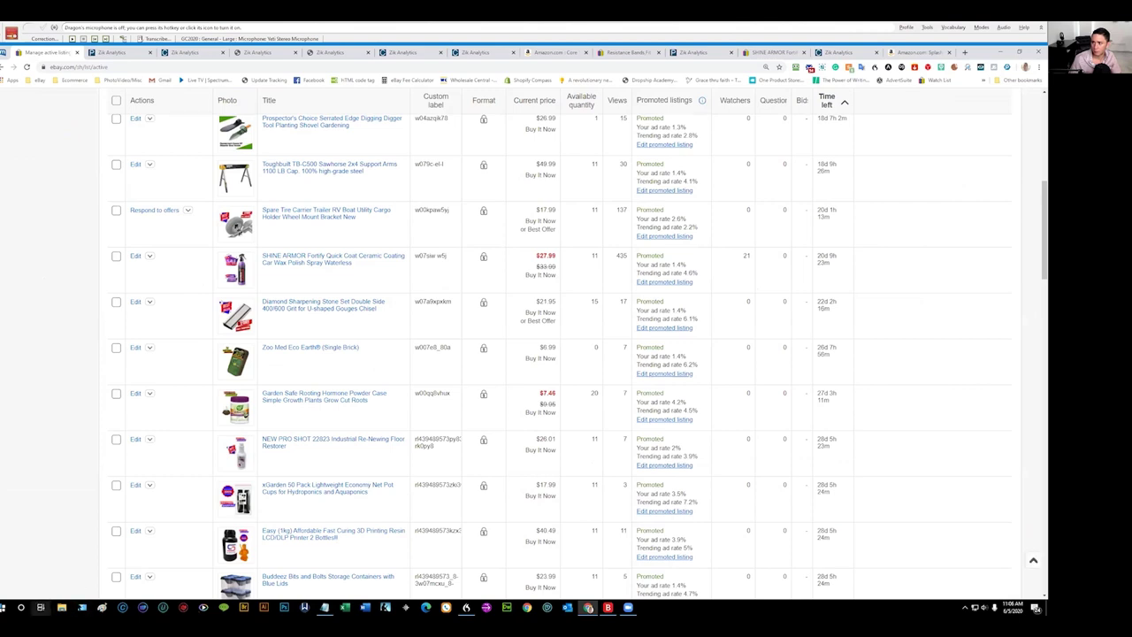
click(285, 583)
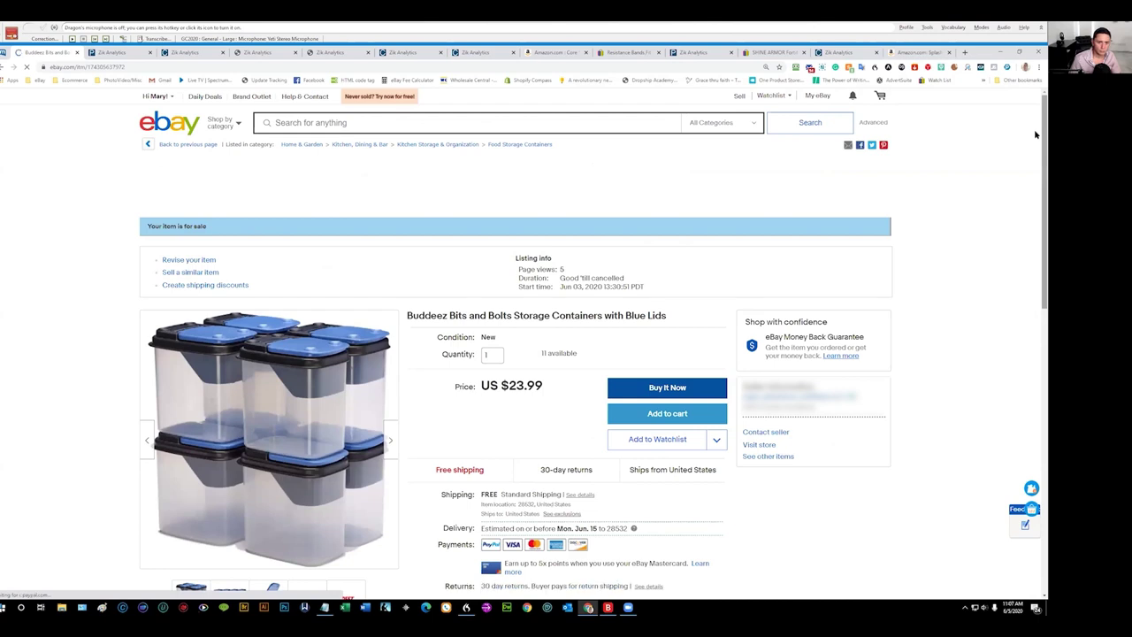
drag(1036, 153, 1035, 323)
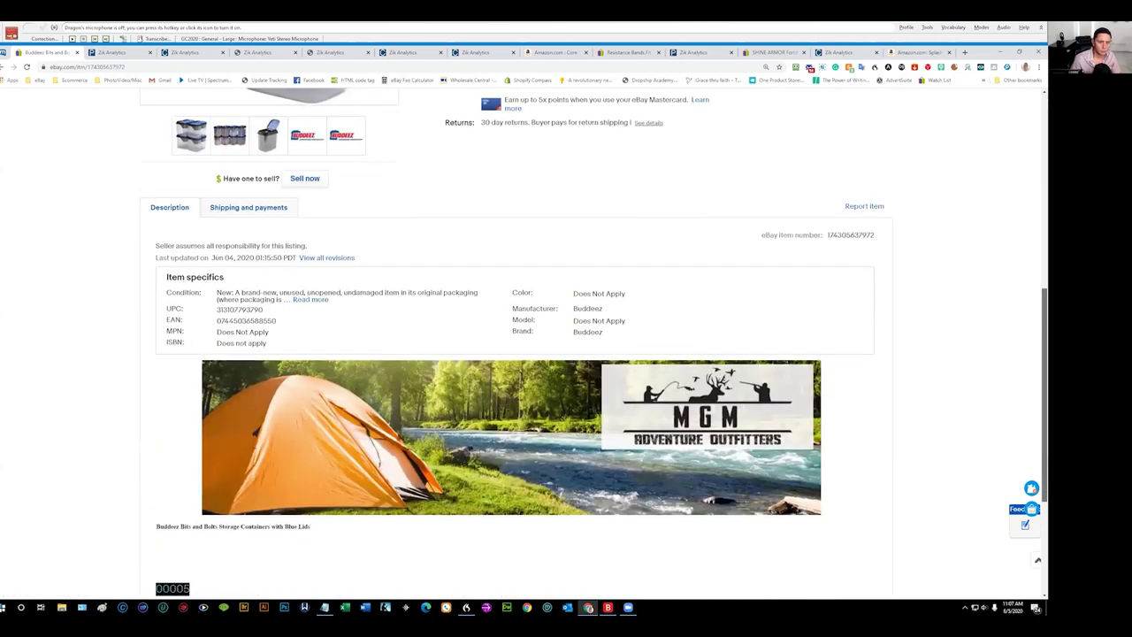
scroll(503, 397, down, 3)
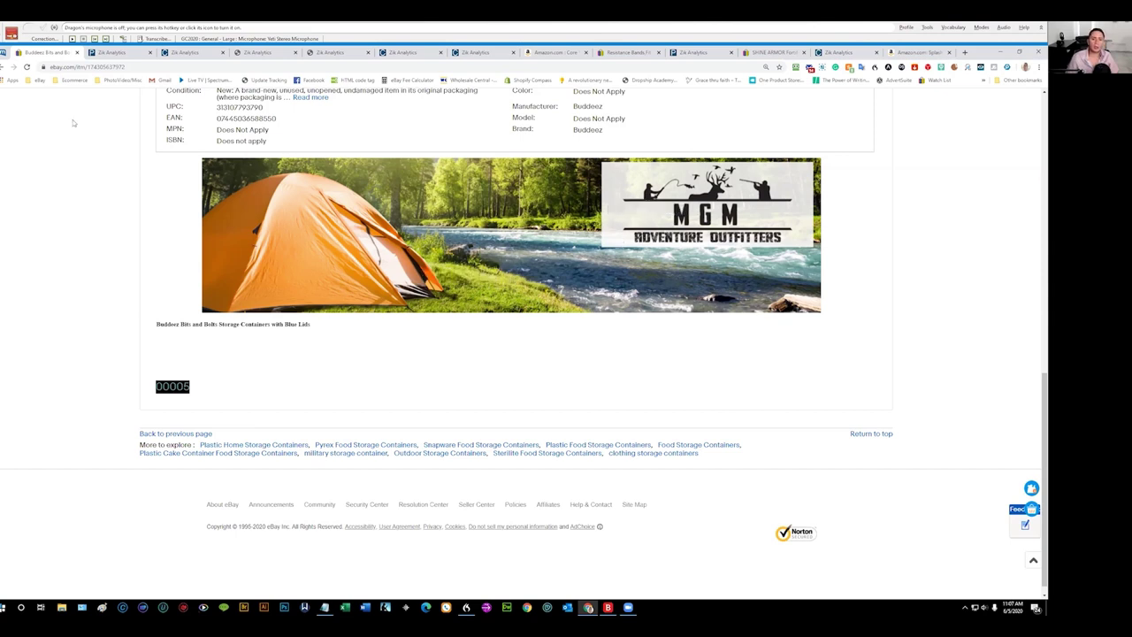
Step: Return to the active listings, then open the General Hydroponics CaMg+ plant supplement listing and read through its description
click(4, 67)
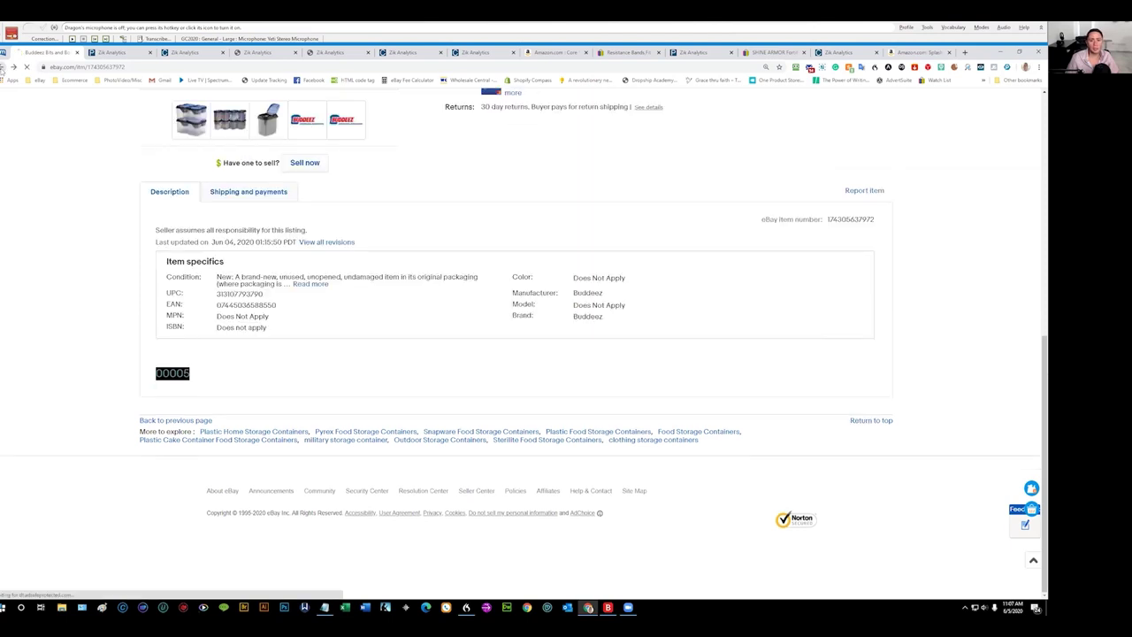
click(5, 67)
click(4, 70)
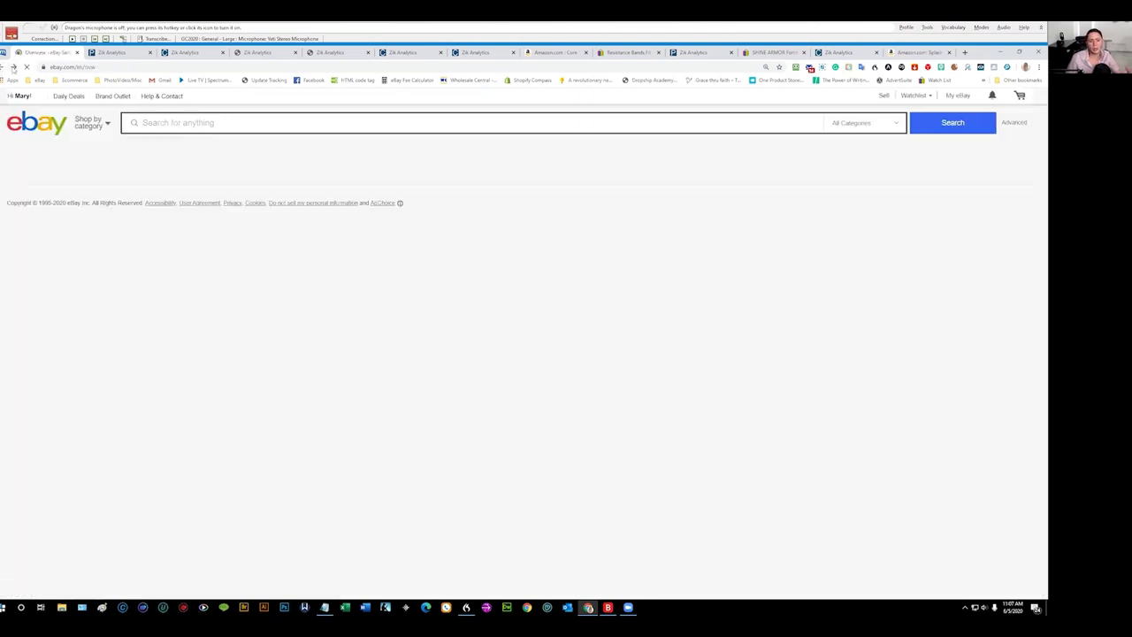
click(14, 68)
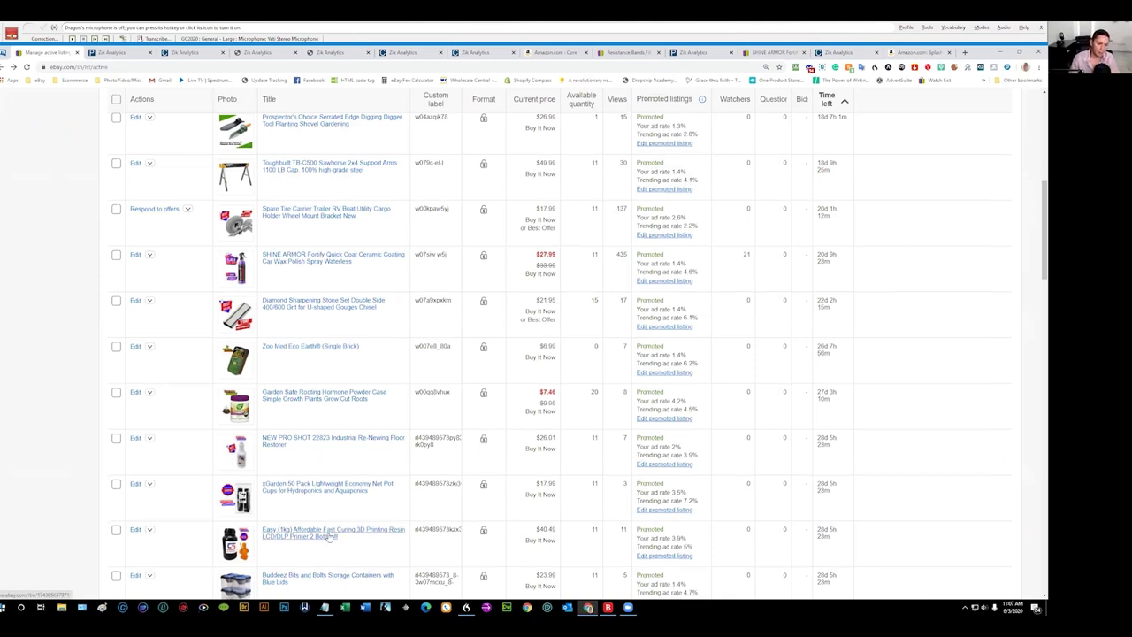
scroll(329, 536, down, 3)
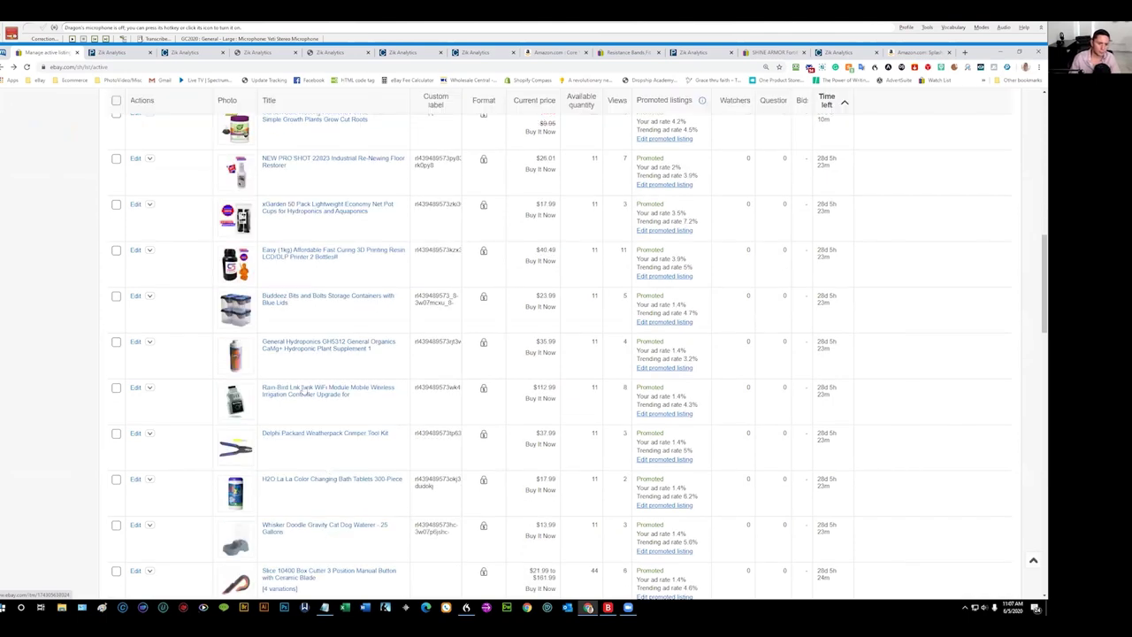
click(313, 348)
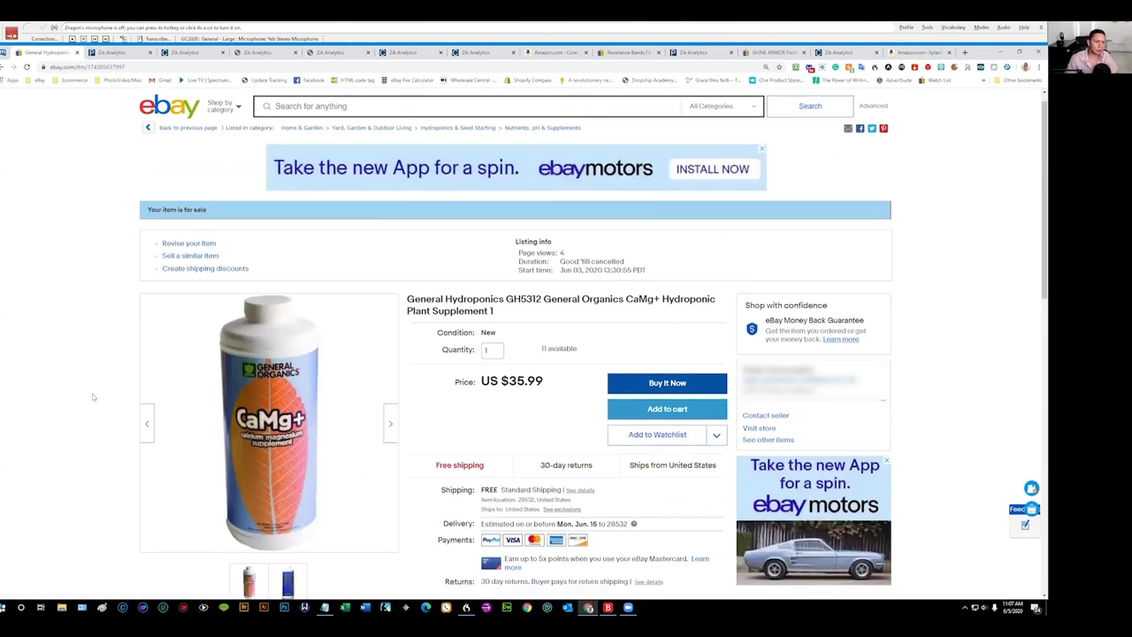
scroll(92, 397, down, 15)
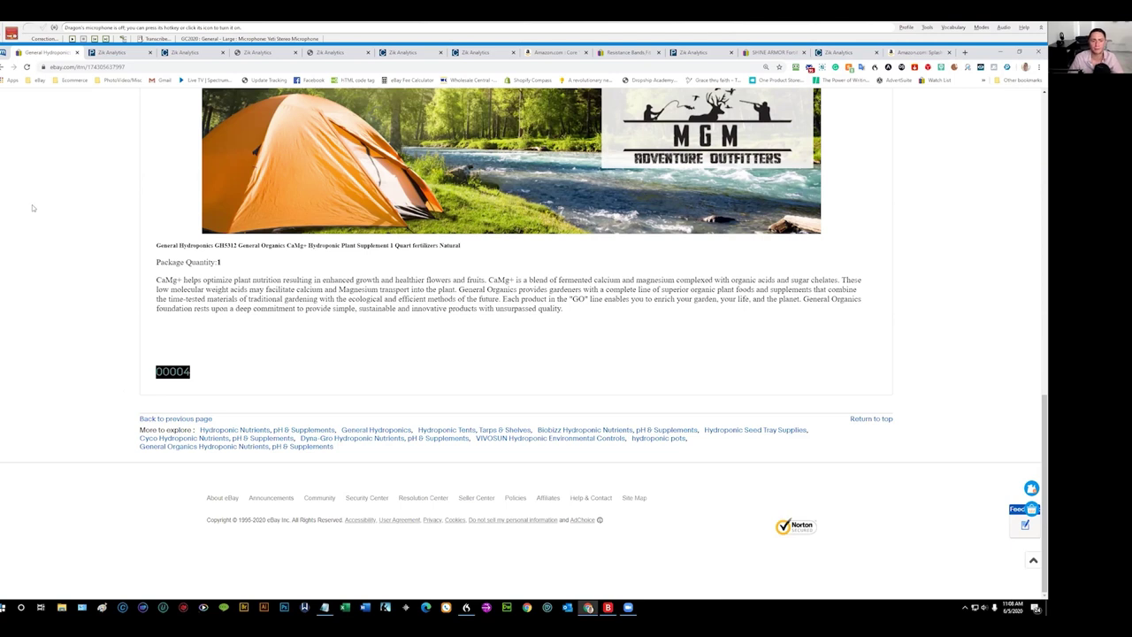
Step: Return to the active listings, then open the Easy (1kg) 3D Printing Resin listing and inspect its photos, price and terms
click(9, 68)
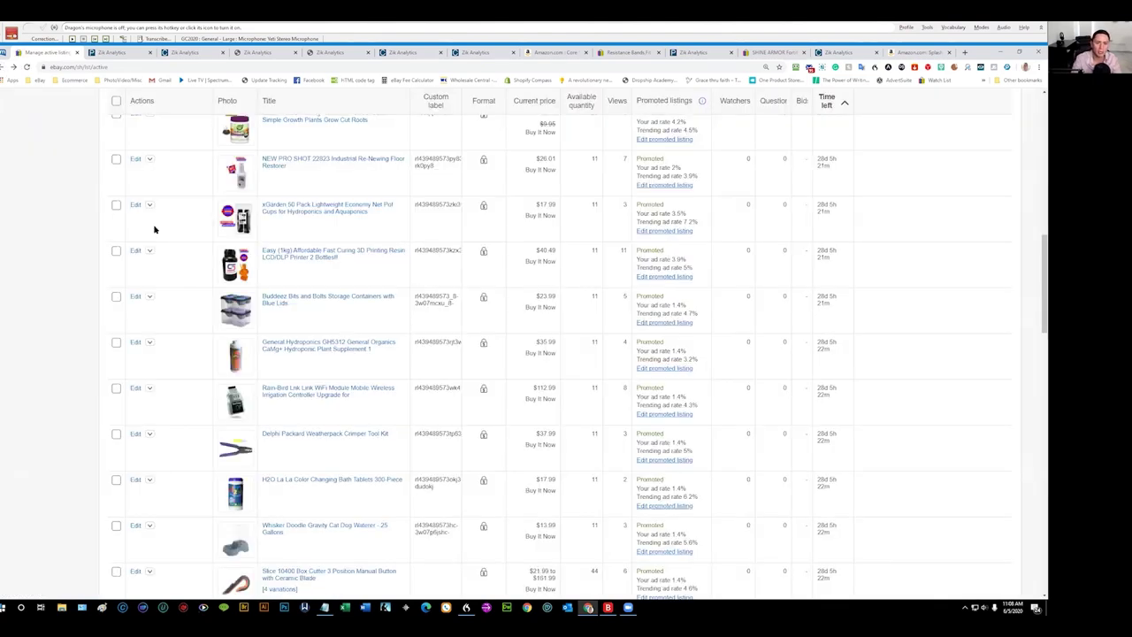
click(295, 254)
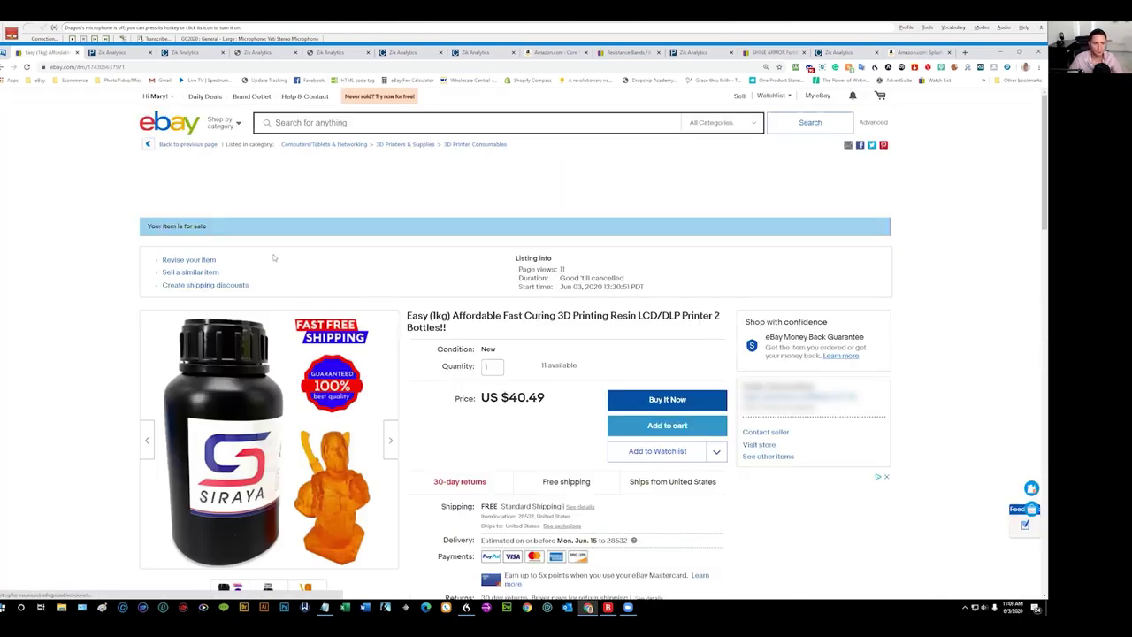
scroll(274, 257, down, 2)
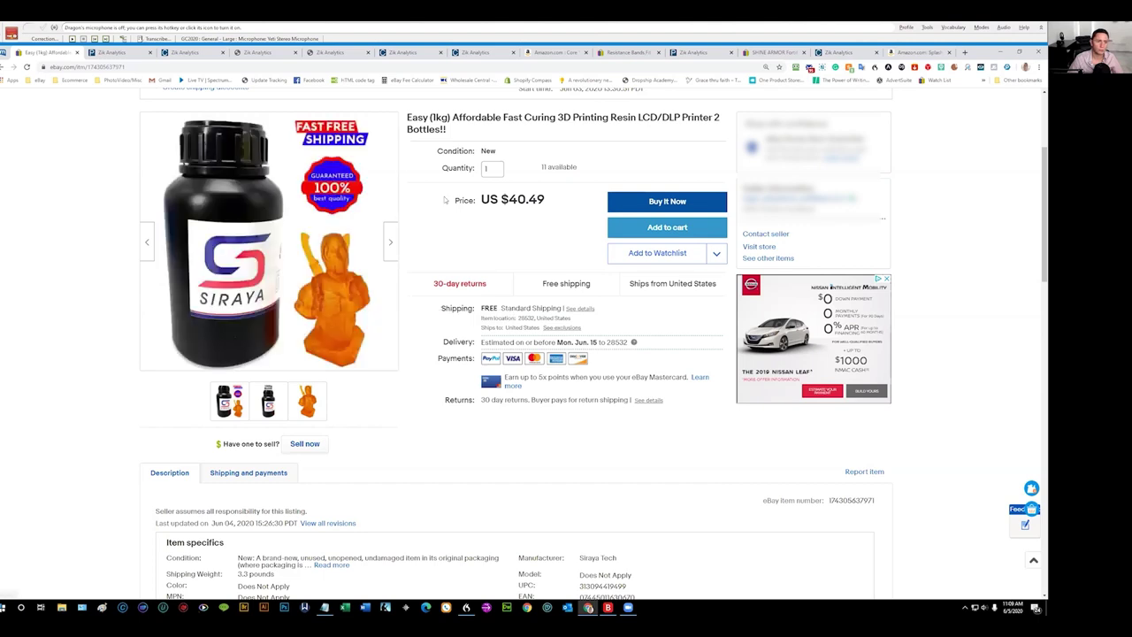
Step: Copy "Easy (1kg) Affordable Fast Curing 3D Printing Resin" from the listing title and search eBay for it
drag(409, 118, 637, 117)
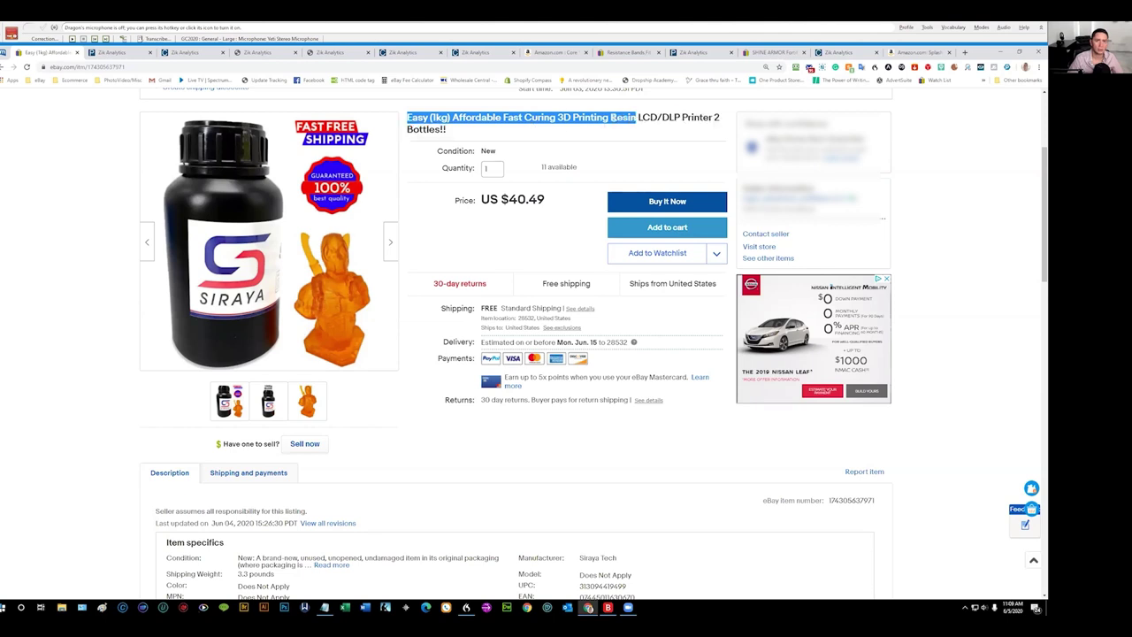
right_click(613, 121)
click(650, 126)
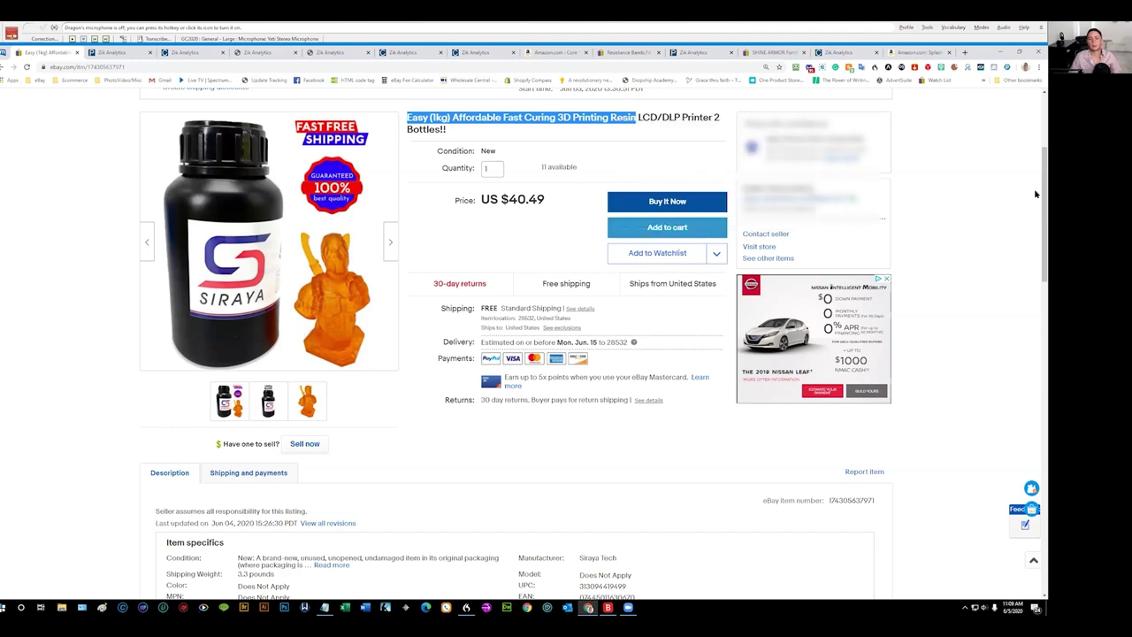
scroll(1036, 171, up, 2)
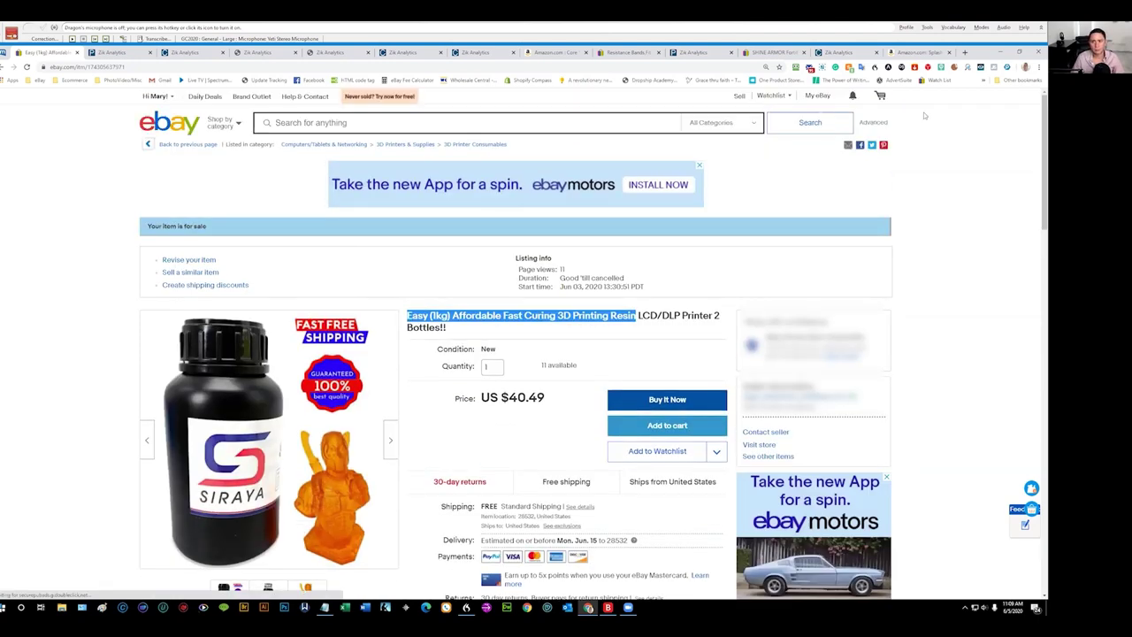
click(628, 118)
right_click(629, 117)
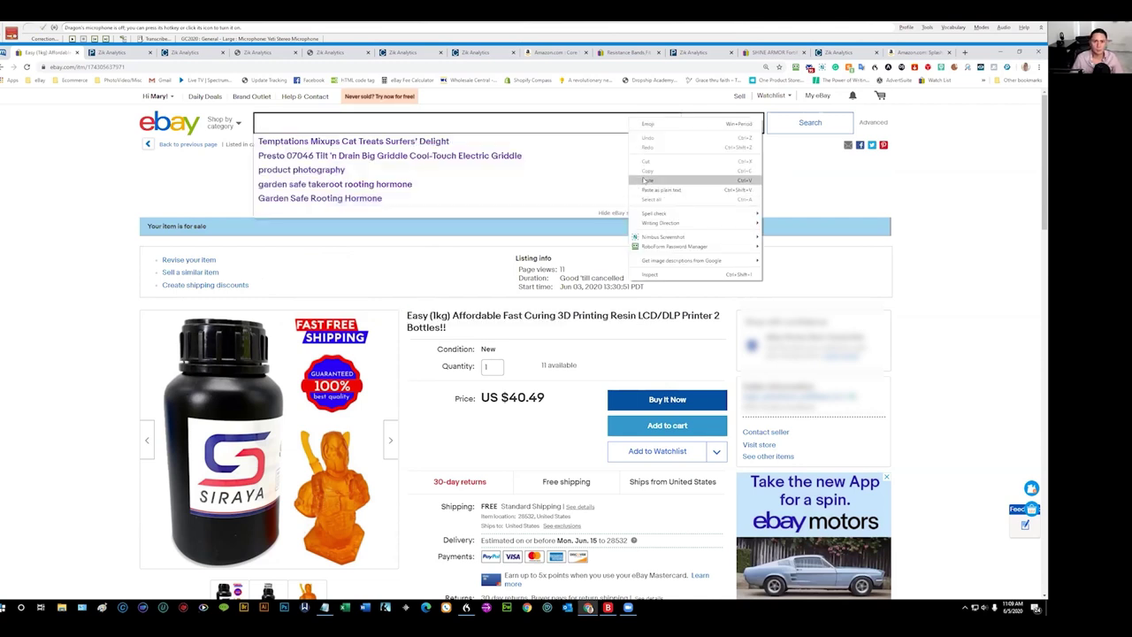
click(645, 182)
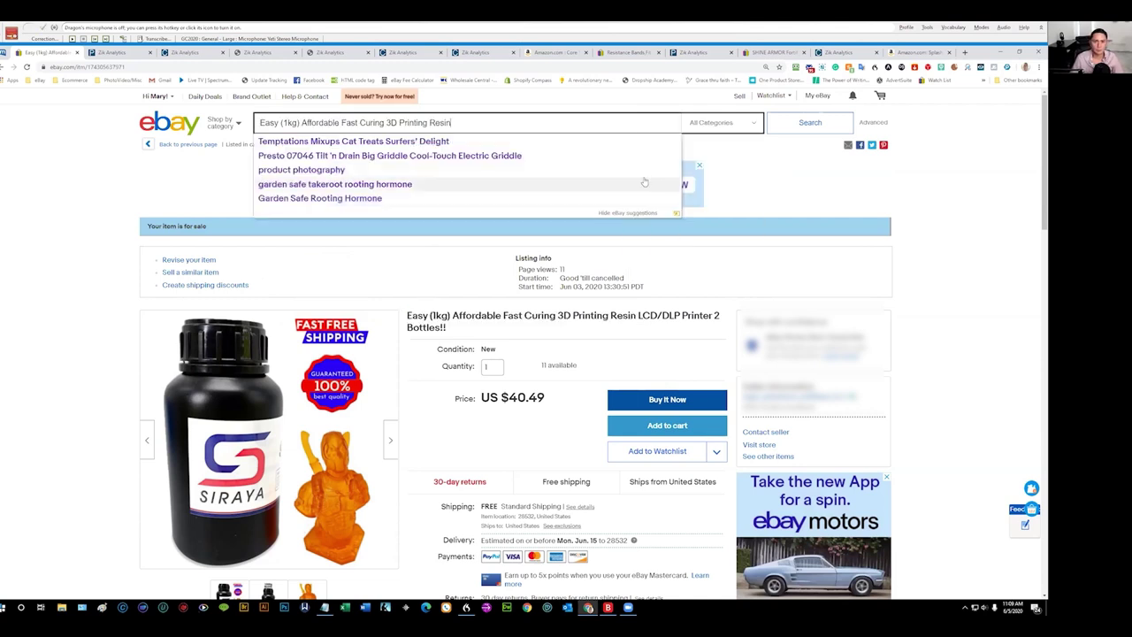
click(786, 121)
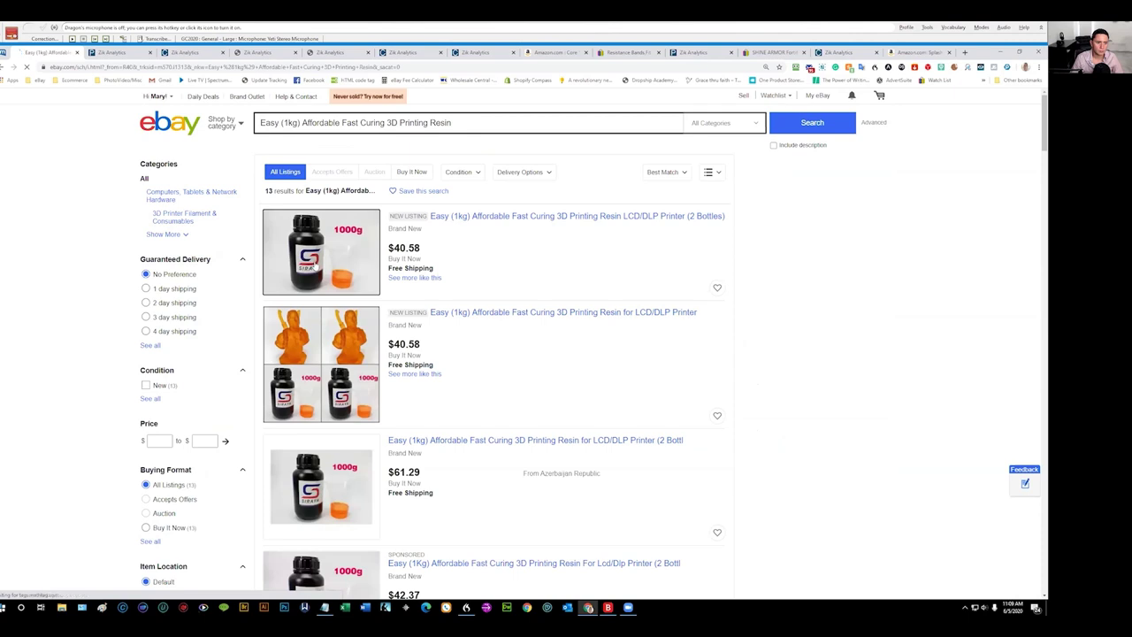
Step: Open the first resin result, the "LCD/DLP Printer (2 Bottles)" listing, review its price and delivery terms, and return to the search results
click(312, 264)
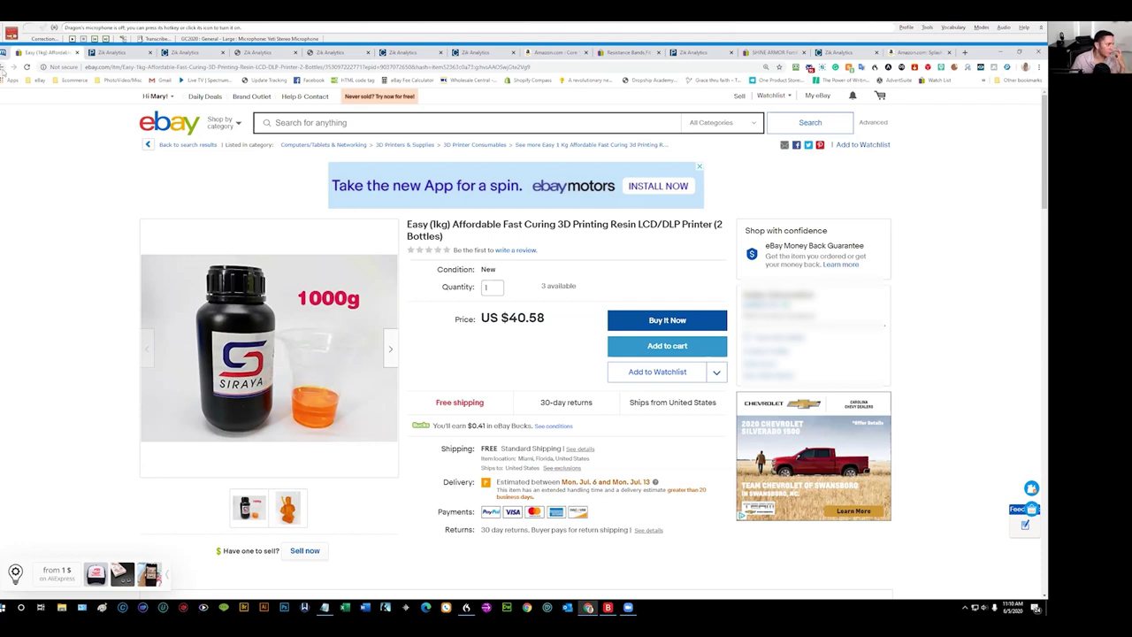
right_click(4, 67)
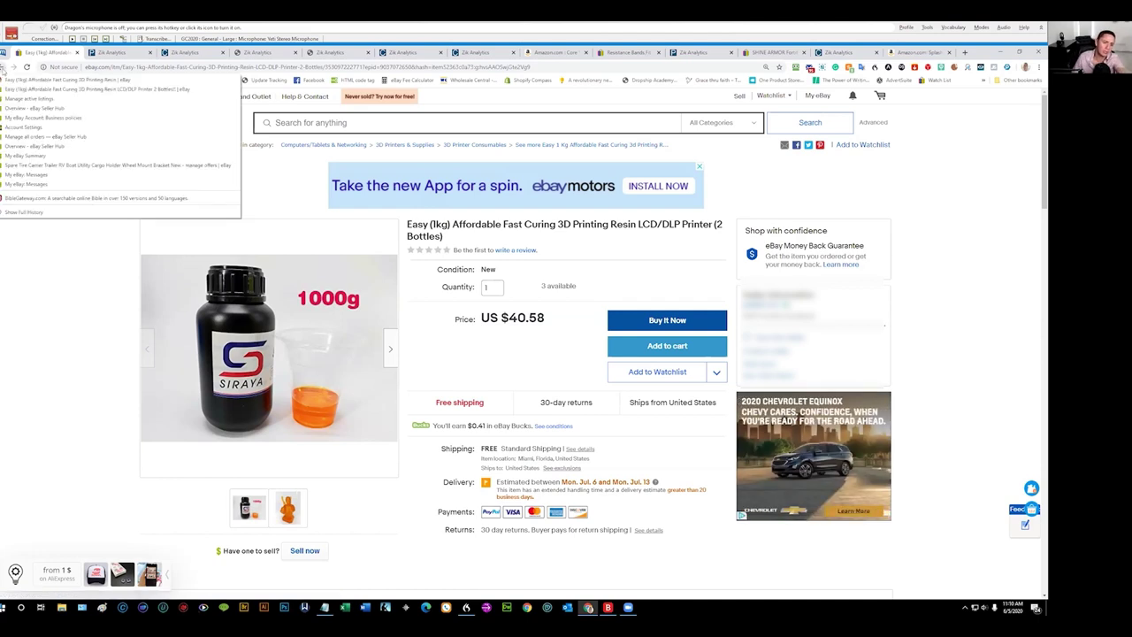
click(3, 68)
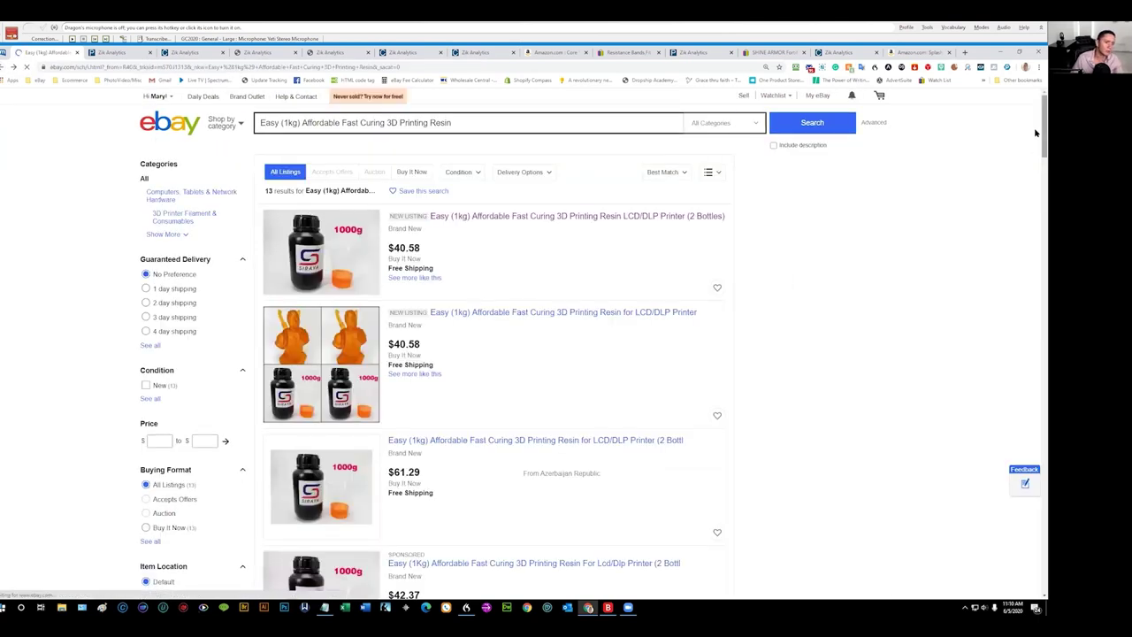
Step: Find the seller's own "Printer 2 Bottles!!" resin listing among the results, open it, and inspect its photos and terms
scroll(1036, 134, down, 2)
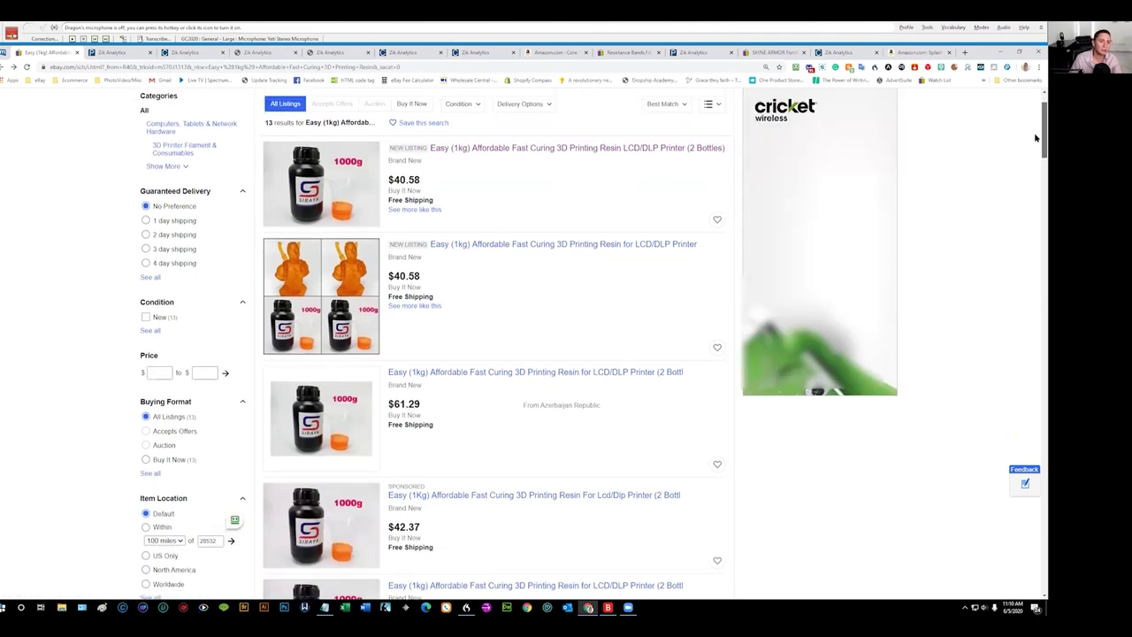
scroll(1036, 139, down, 4)
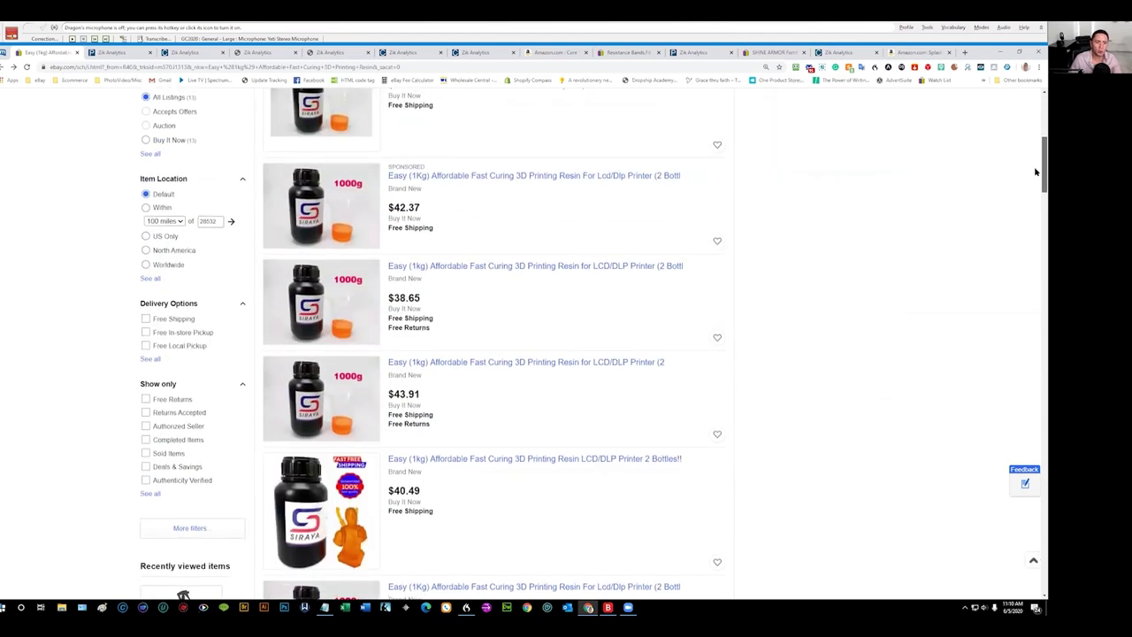
scroll(1036, 170, up, 1)
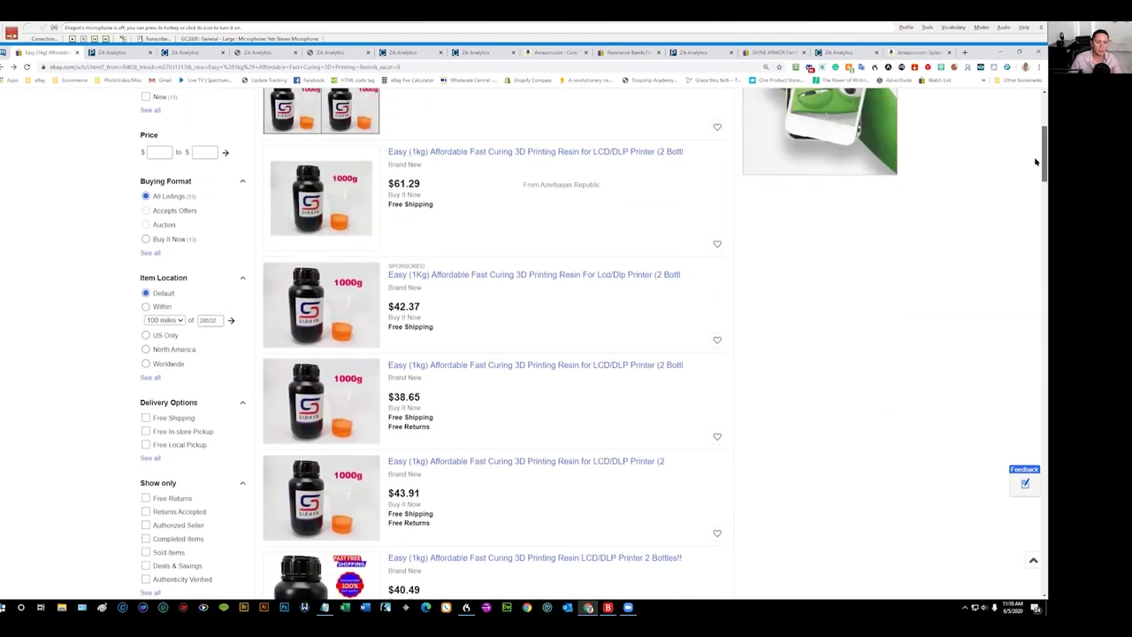
scroll(1036, 171, down, 2)
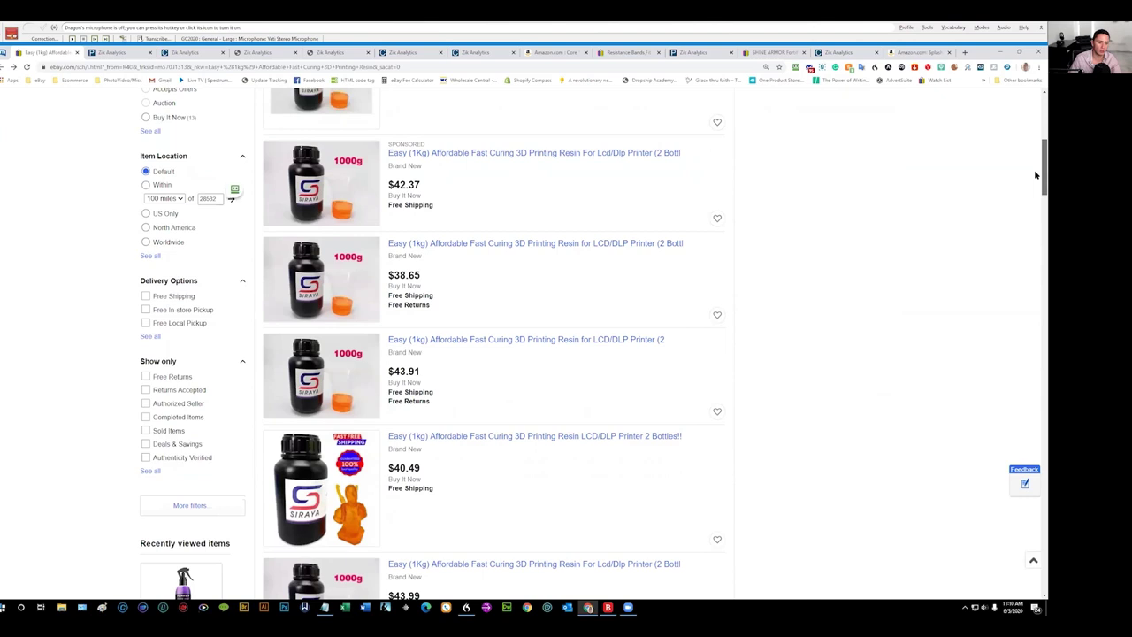
scroll(1036, 171, down, 1)
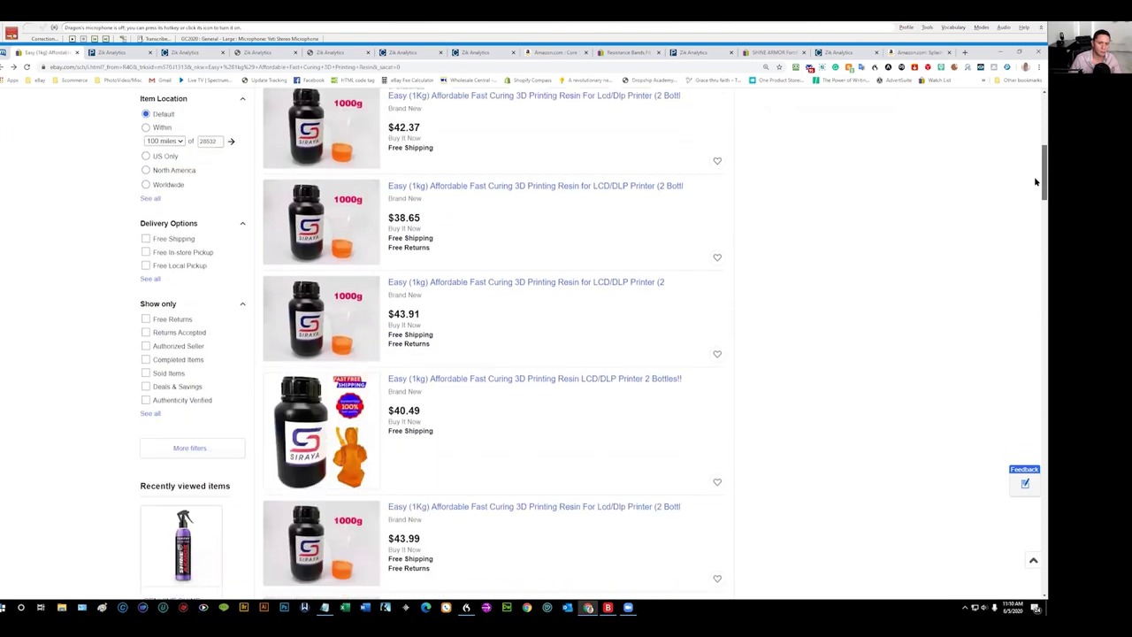
scroll(1036, 181, up, 1)
scroll(1036, 188, down, 2)
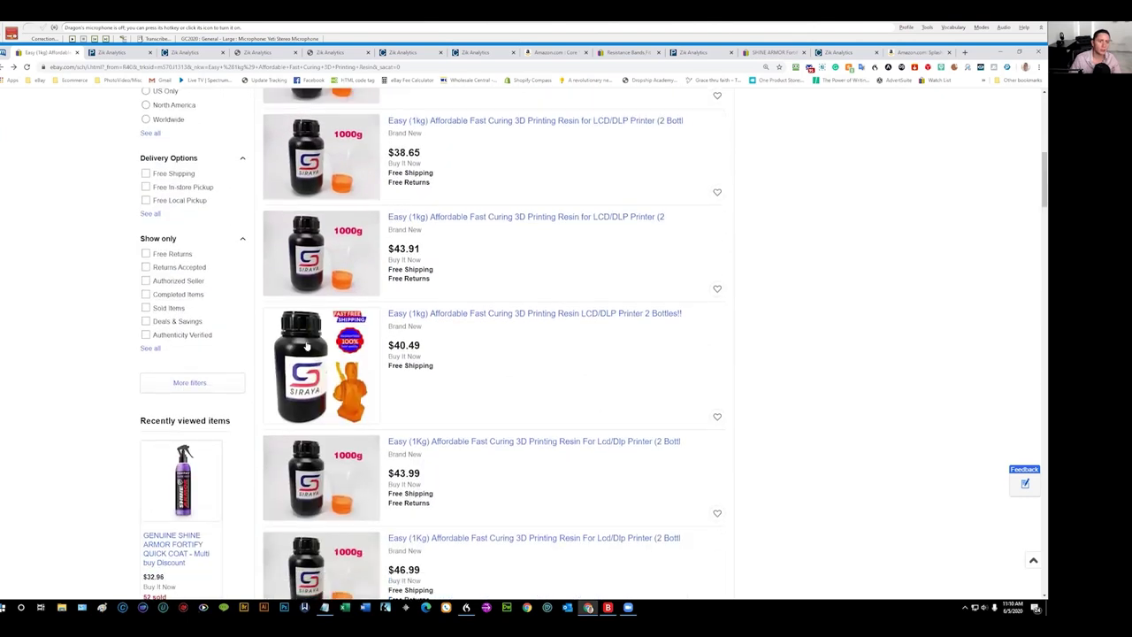
drag(389, 314, 484, 320)
click(484, 315)
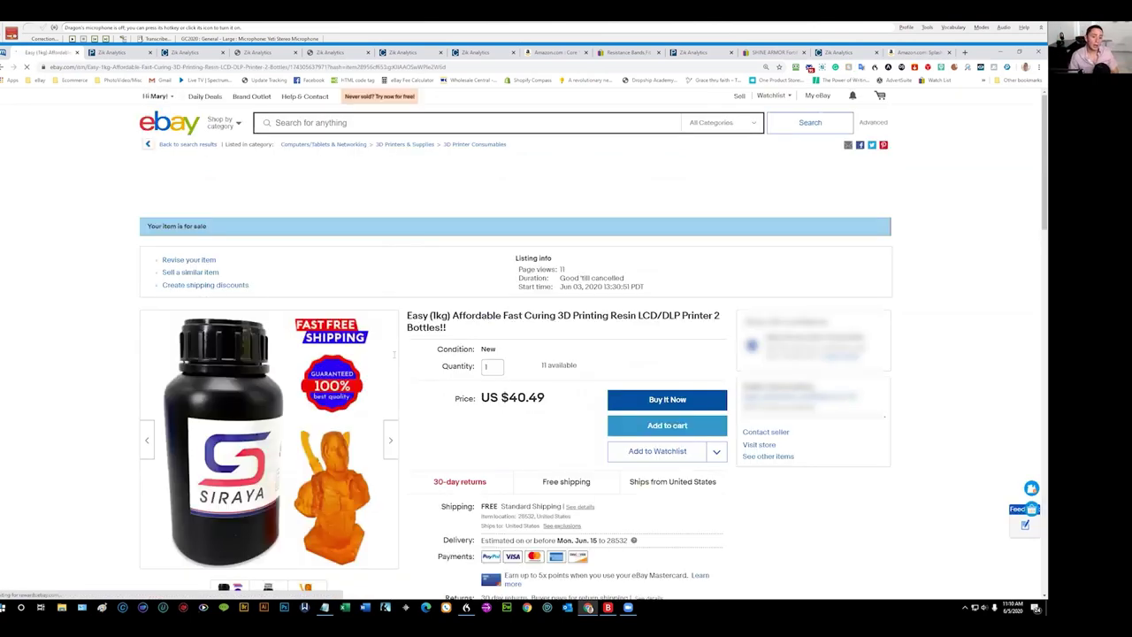
click(388, 449)
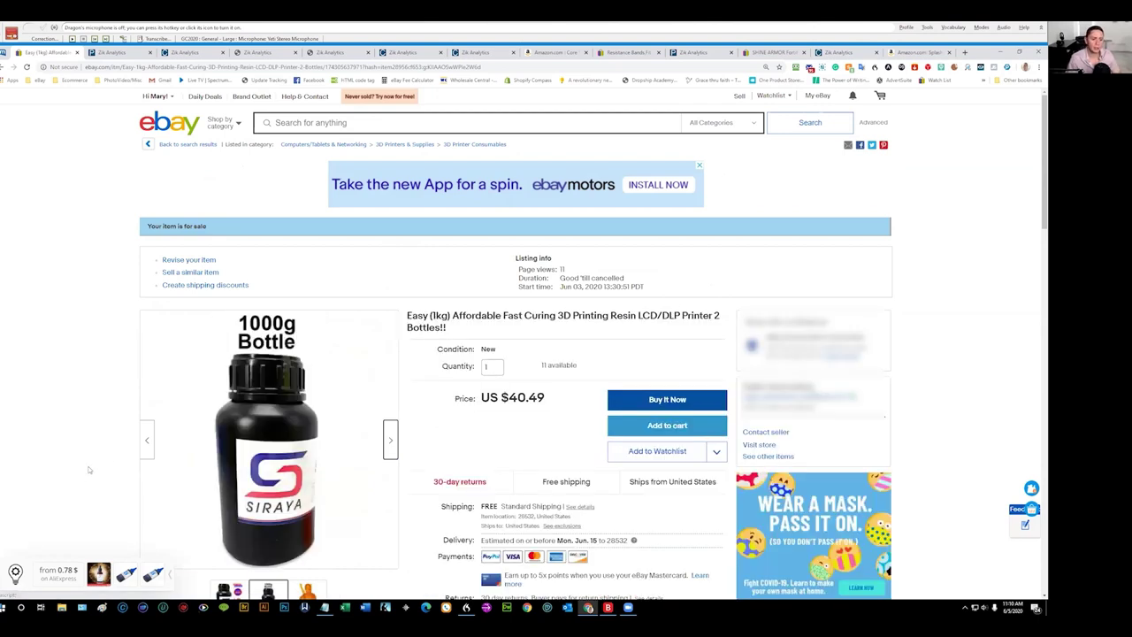
click(145, 439)
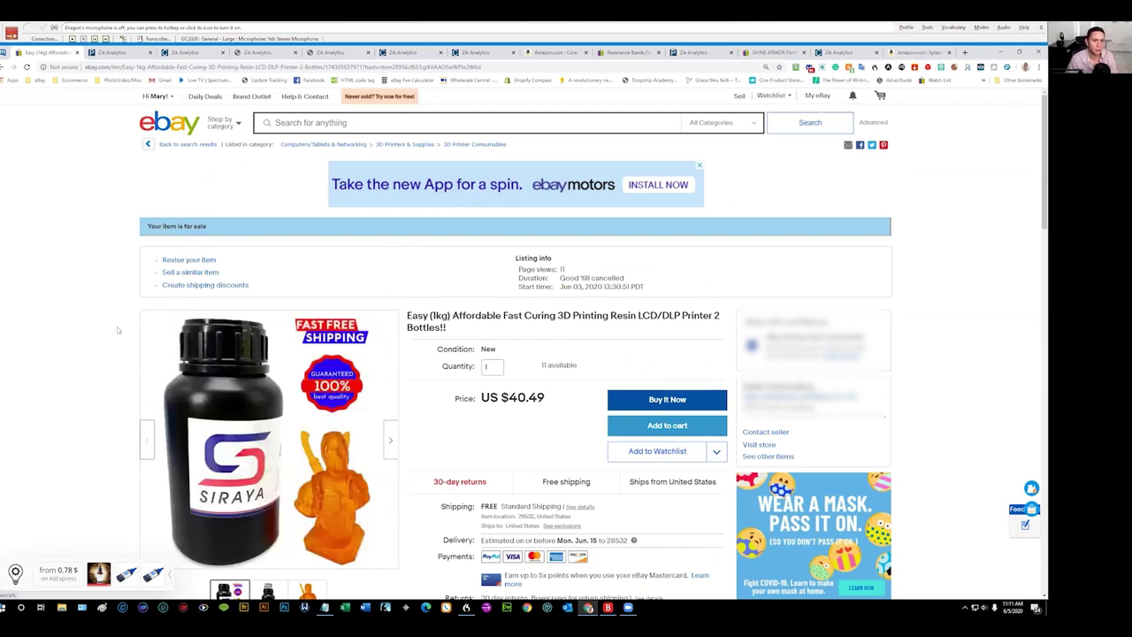
scroll(398, 266, down, 1)
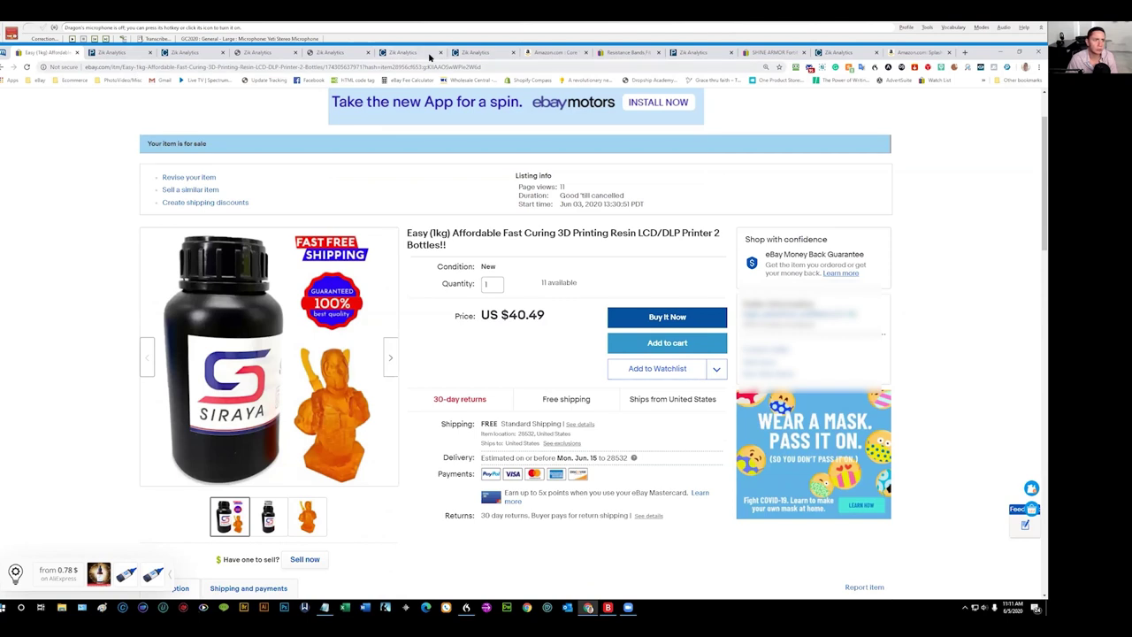
Step: Return to the resin search results and compare the competing listings' main photos, titles, prices and shipping terms
click(3, 68)
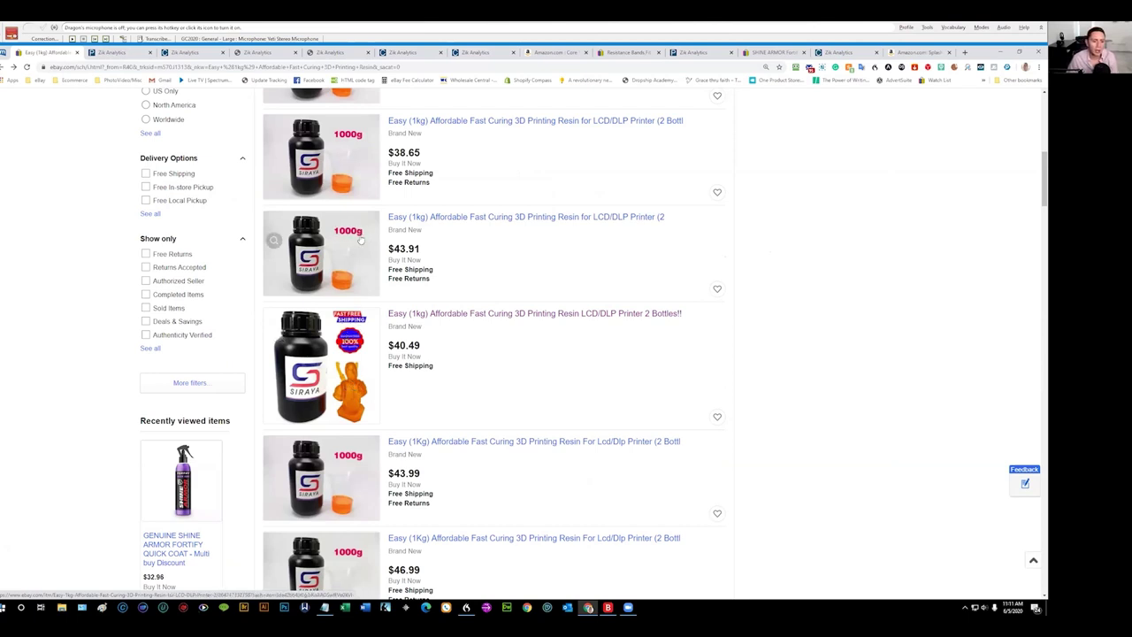
scroll(422, 431, up, 2)
scroll(422, 431, up, 5)
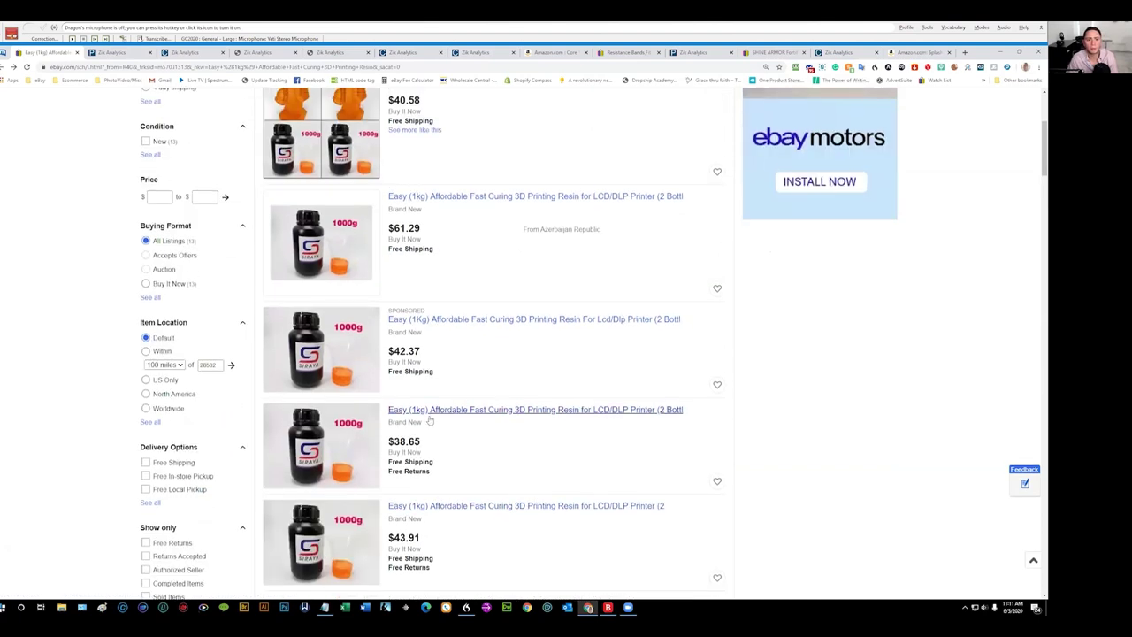
scroll(425, 335, up, 1)
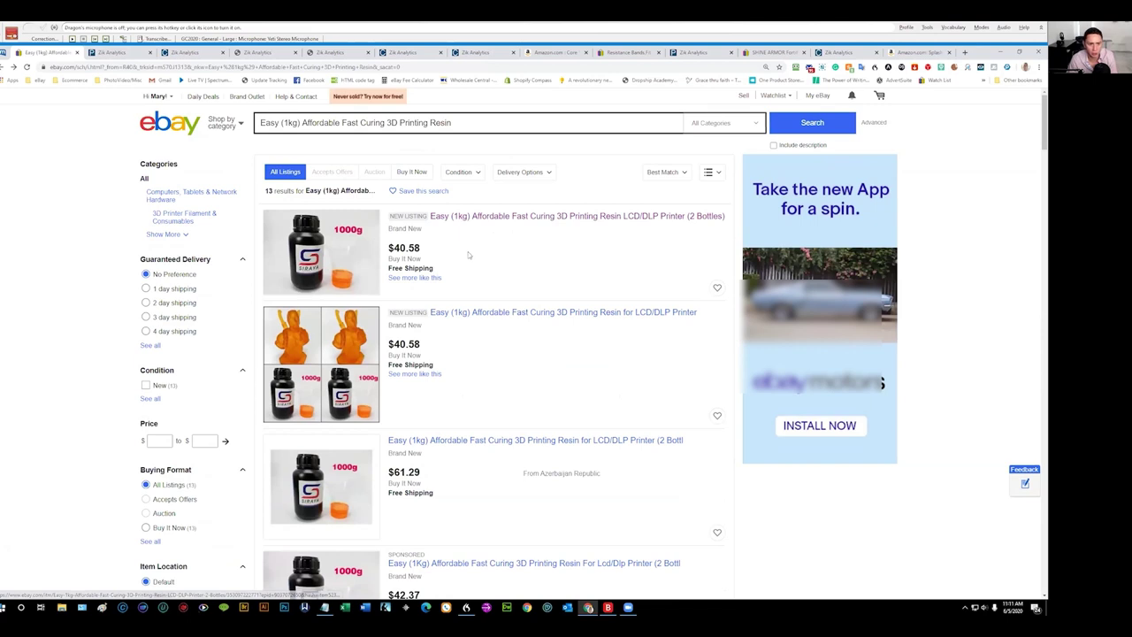
scroll(475, 256, down, 1)
scroll(396, 311, down, 1)
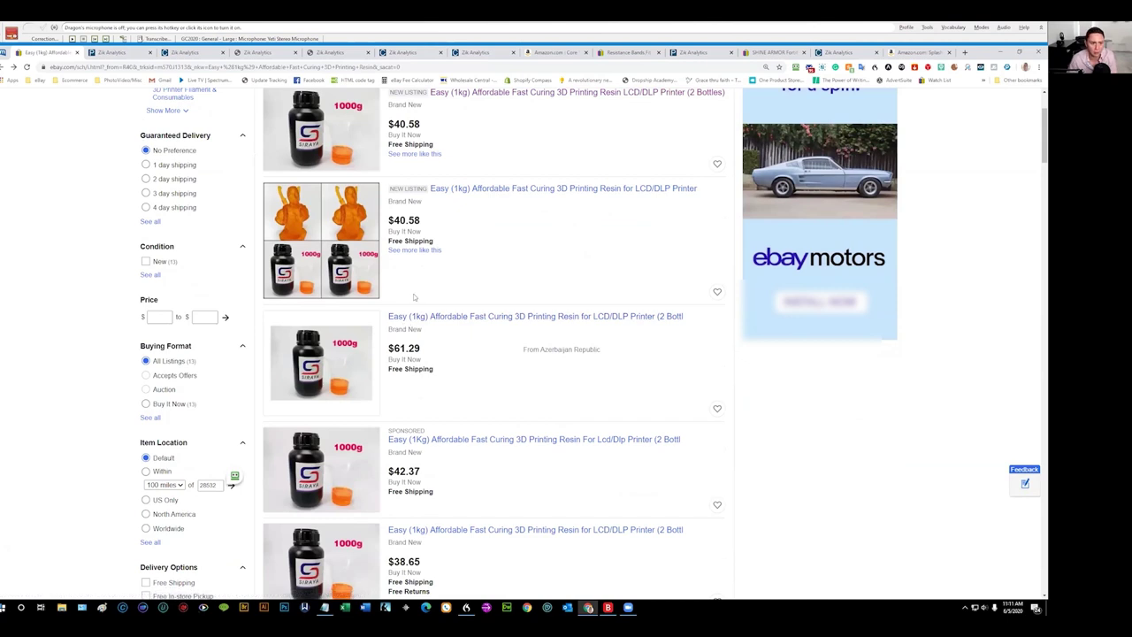
scroll(434, 278, down, 2)
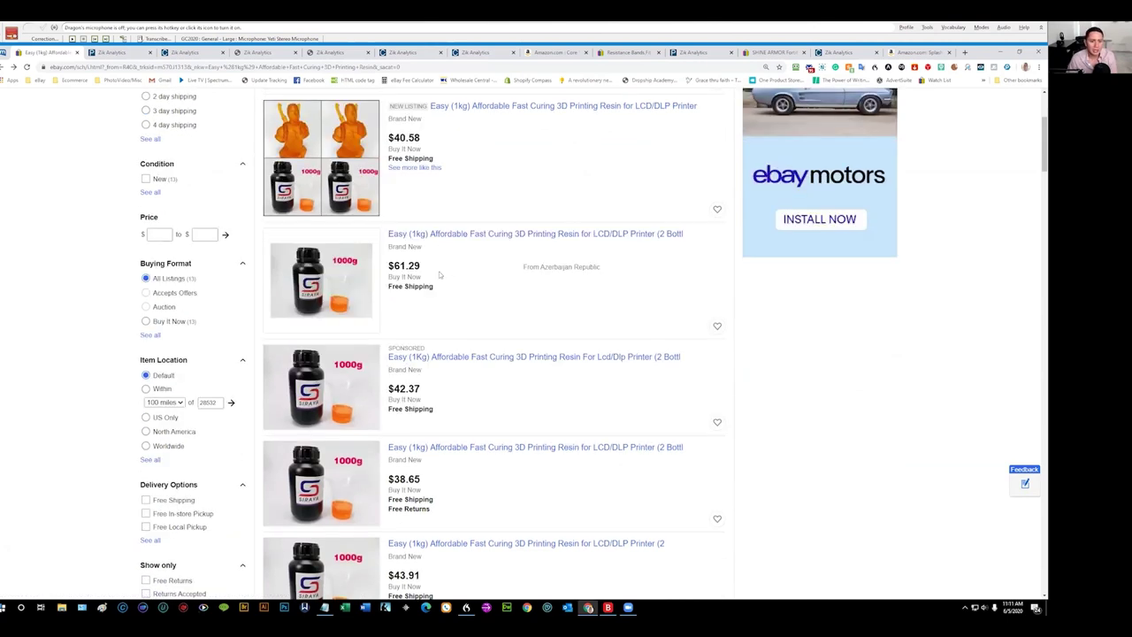
scroll(433, 278, up, 1)
scroll(433, 279, up, 1)
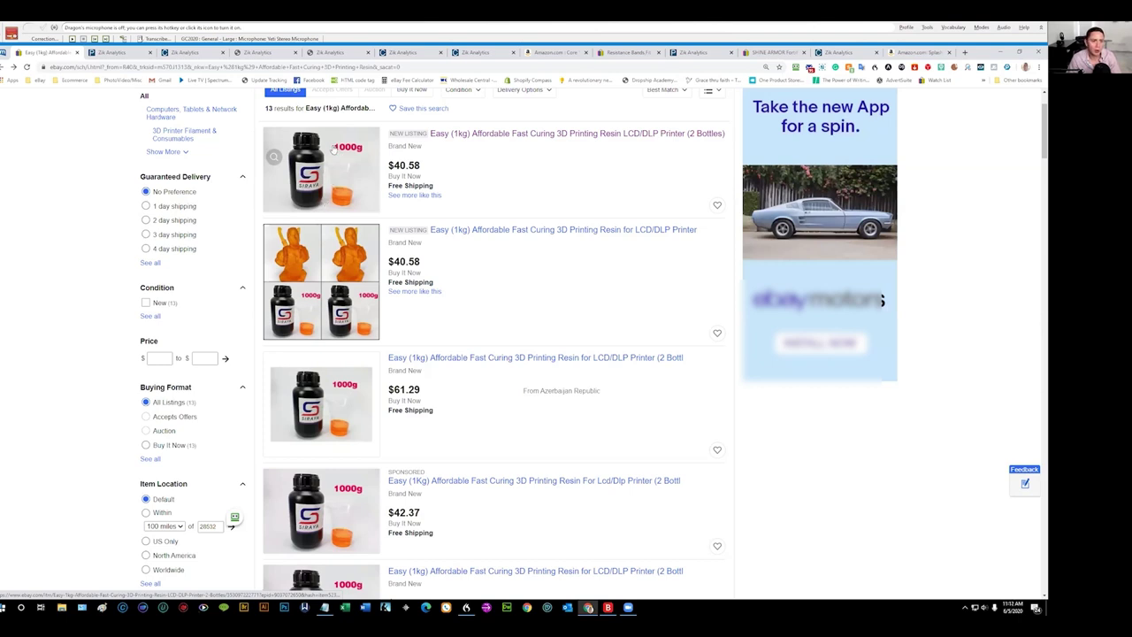
scroll(352, 152, down, 3)
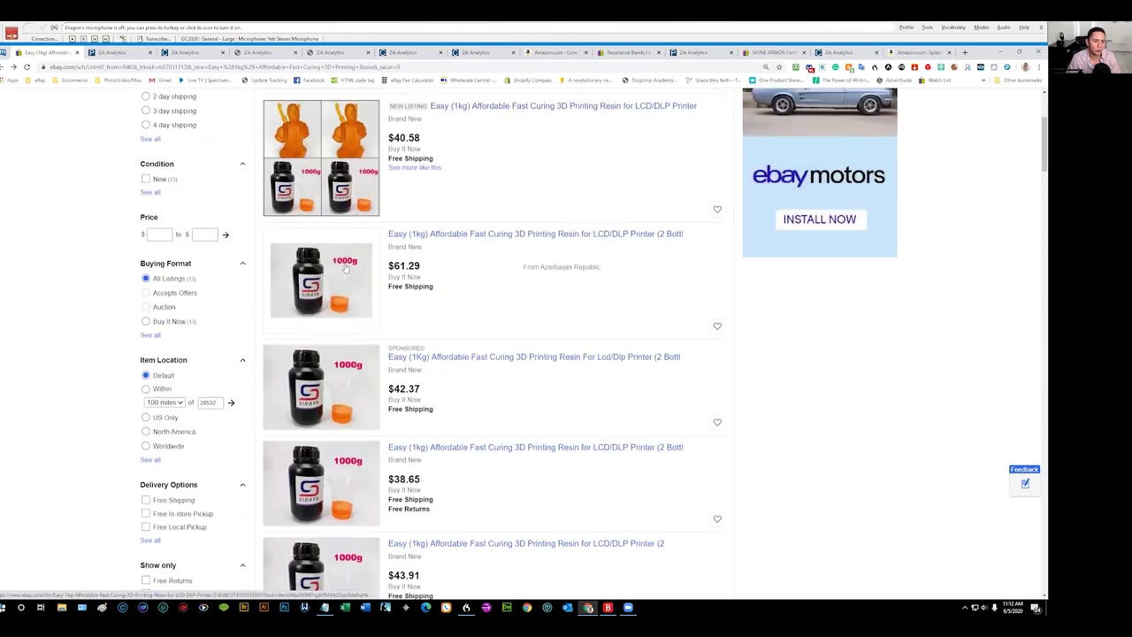
scroll(348, 274, down, 1)
scroll(349, 284, down, 1)
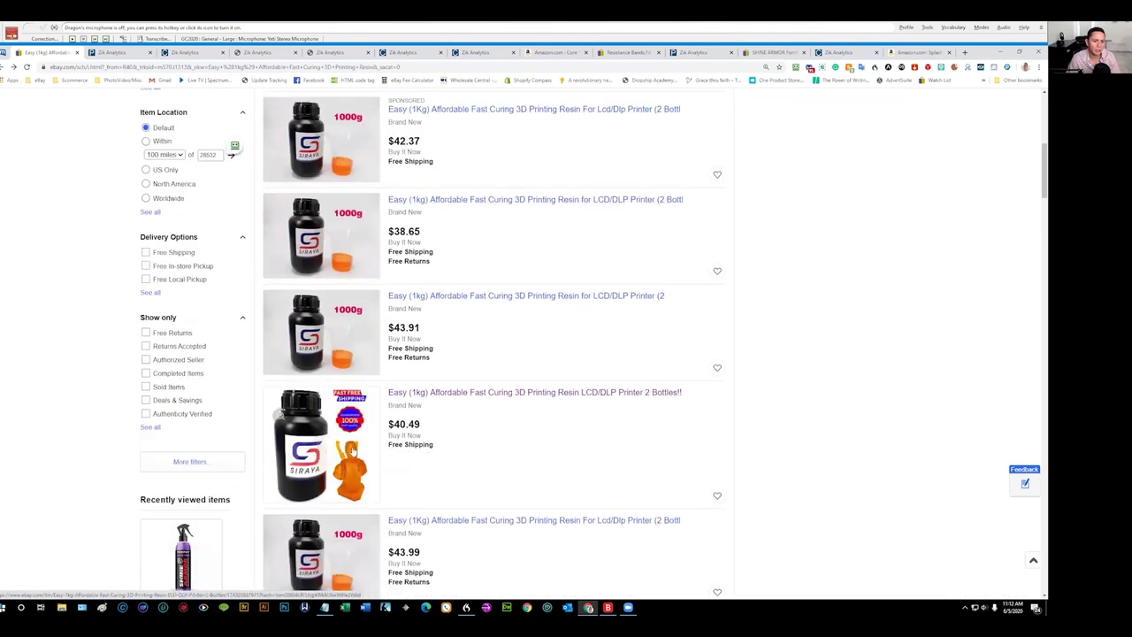
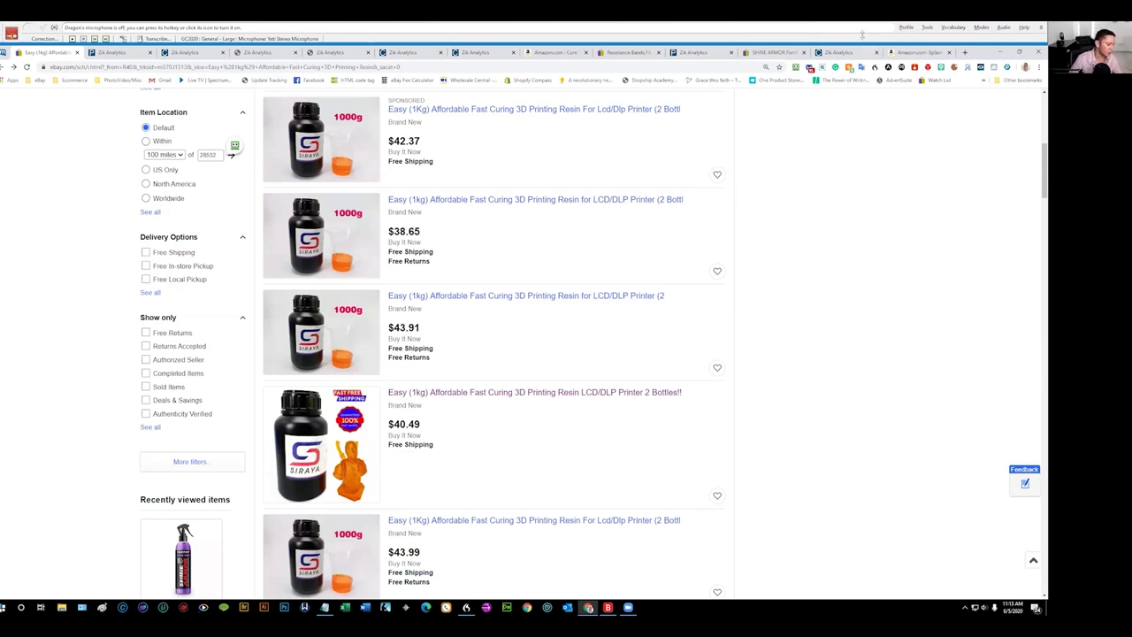
Step: Replace the Amazon splash pad page with Google Docs and create a blank document
click(915, 51)
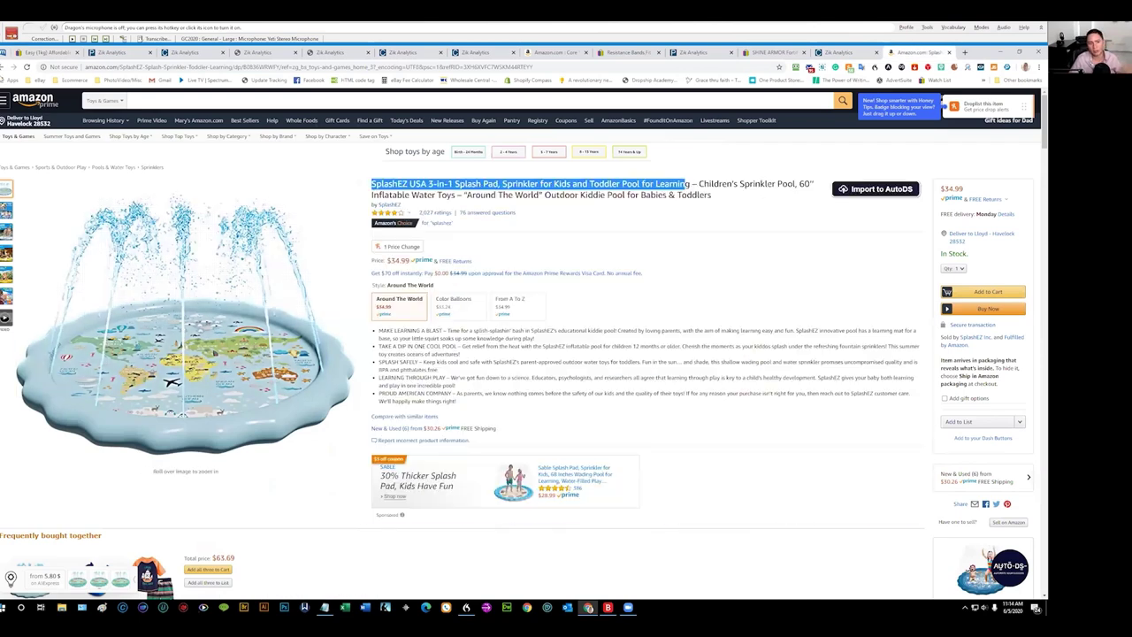
click(11, 80)
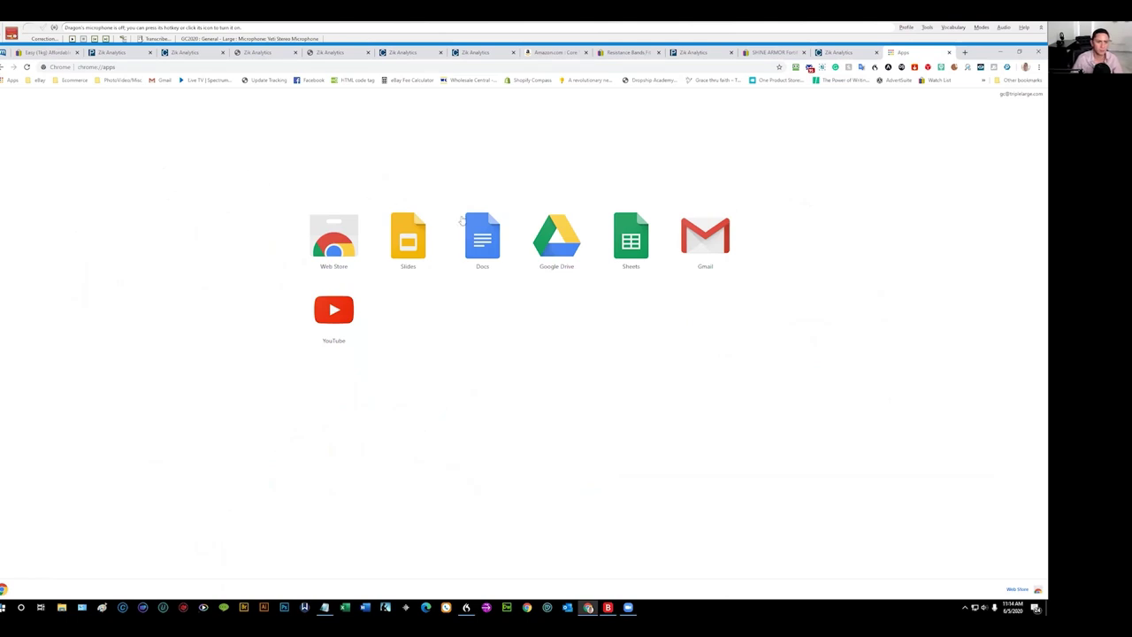
click(483, 239)
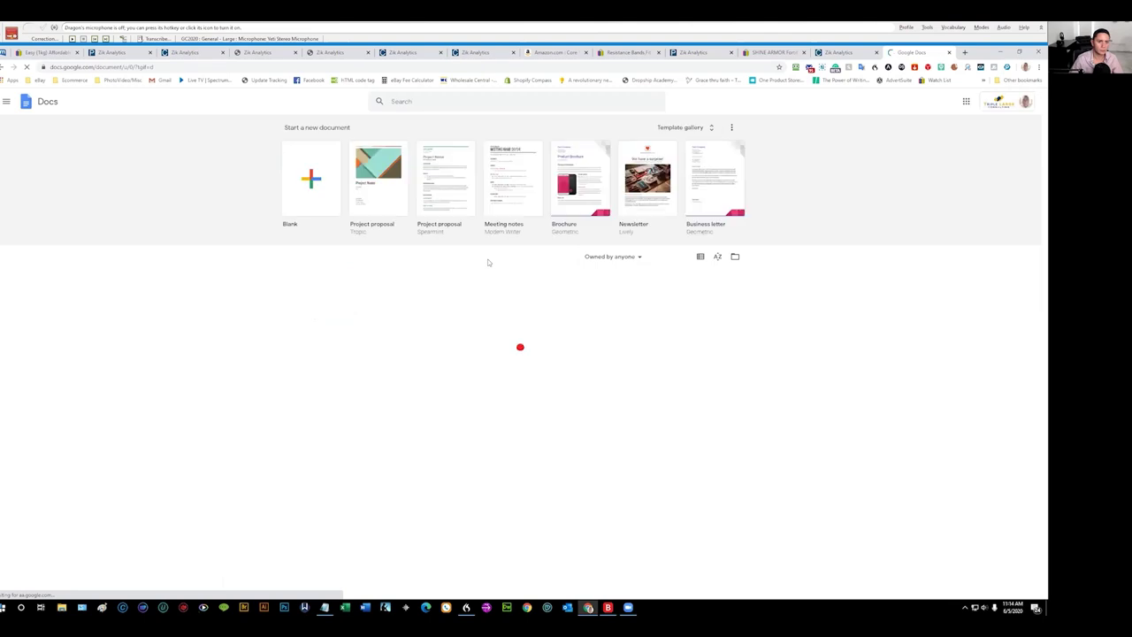
click(301, 163)
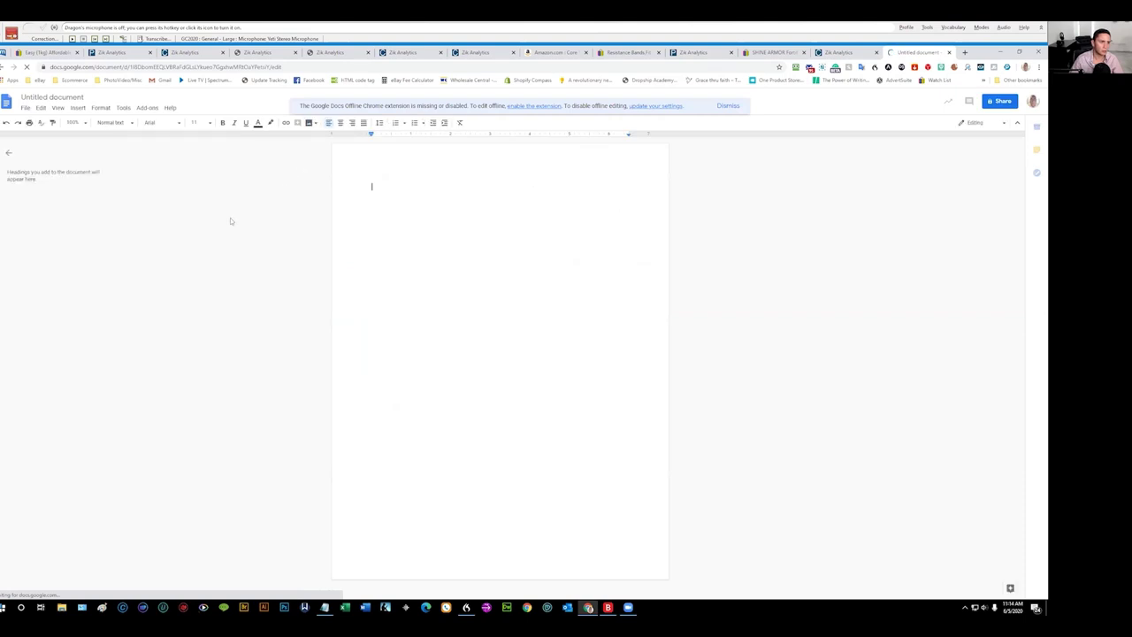
Step: Rename the untitled document as "#eBayConsult" and return to the document body
click(72, 97)
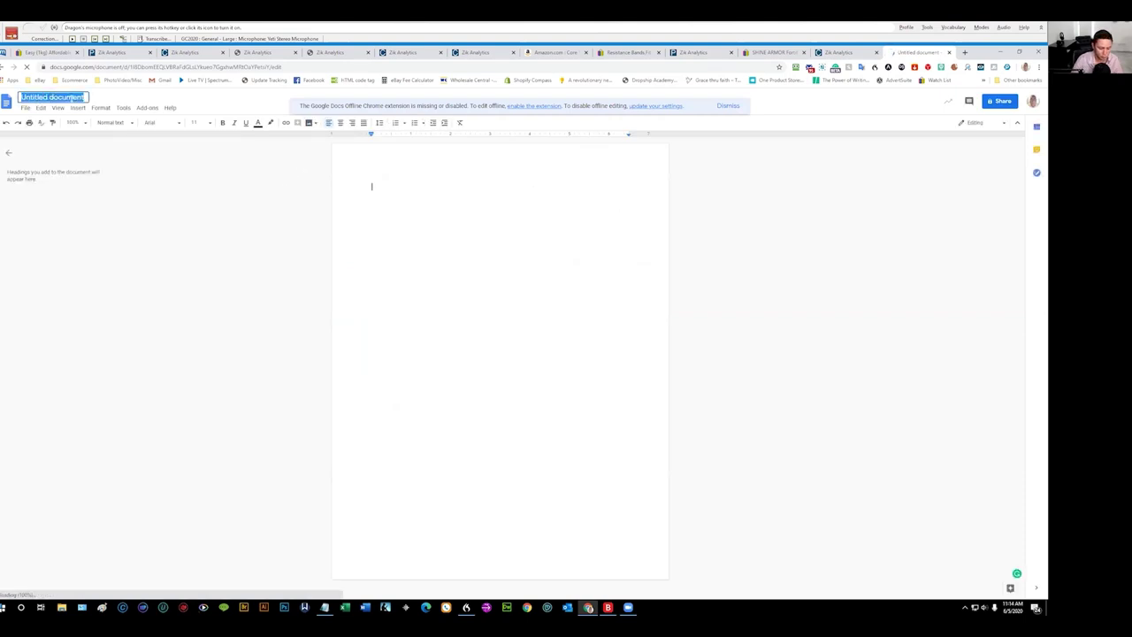
key(BackSpace)
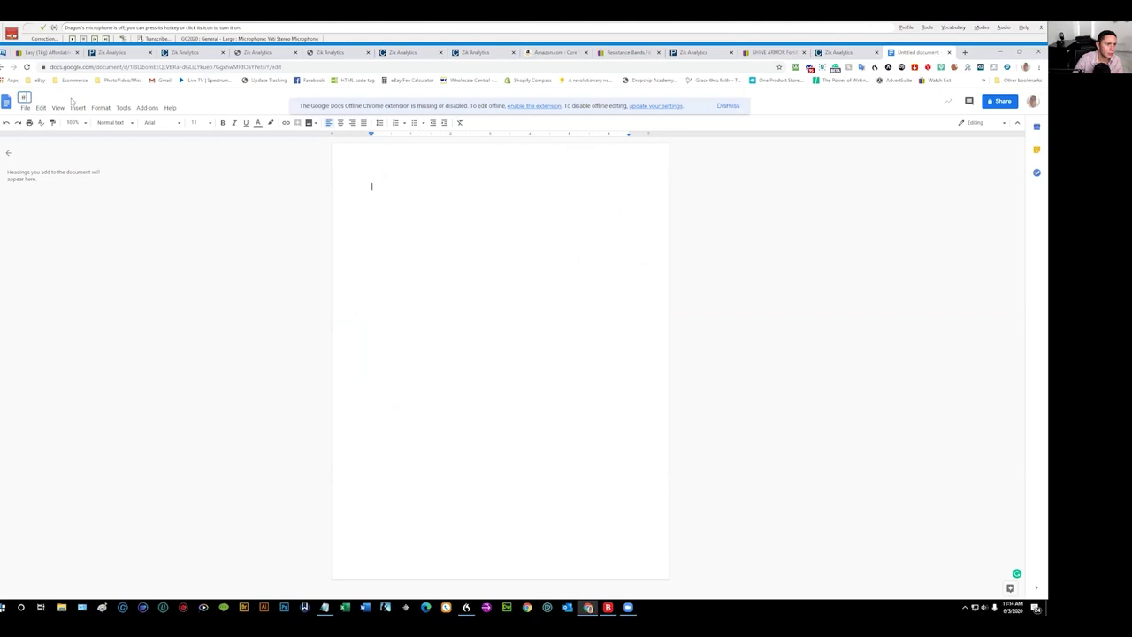
text(#eBay)
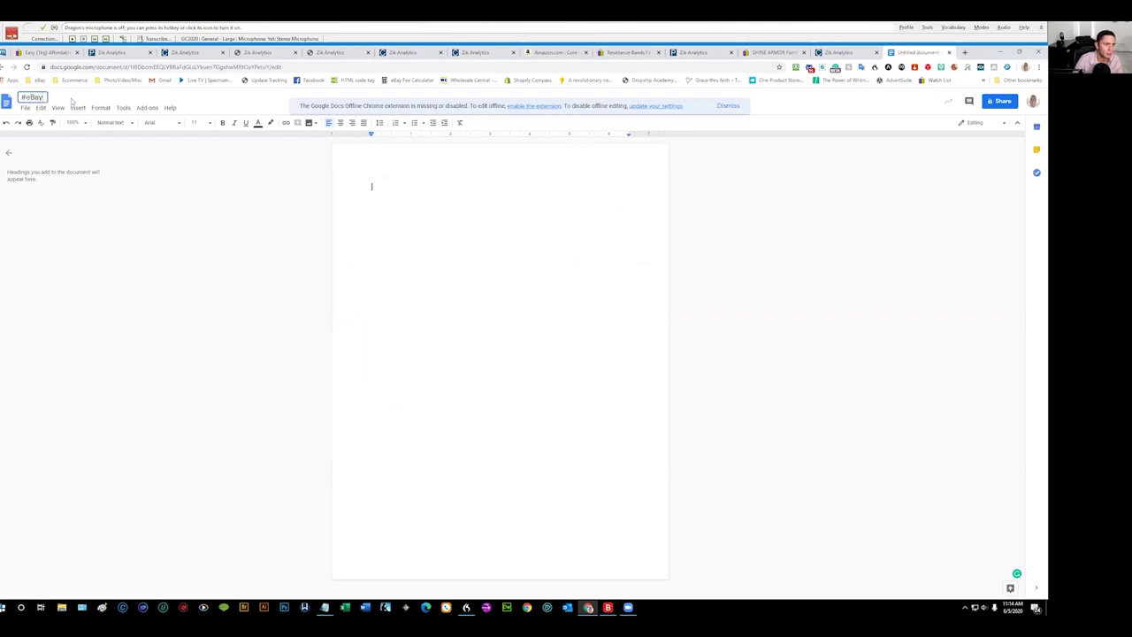
text(Consul)
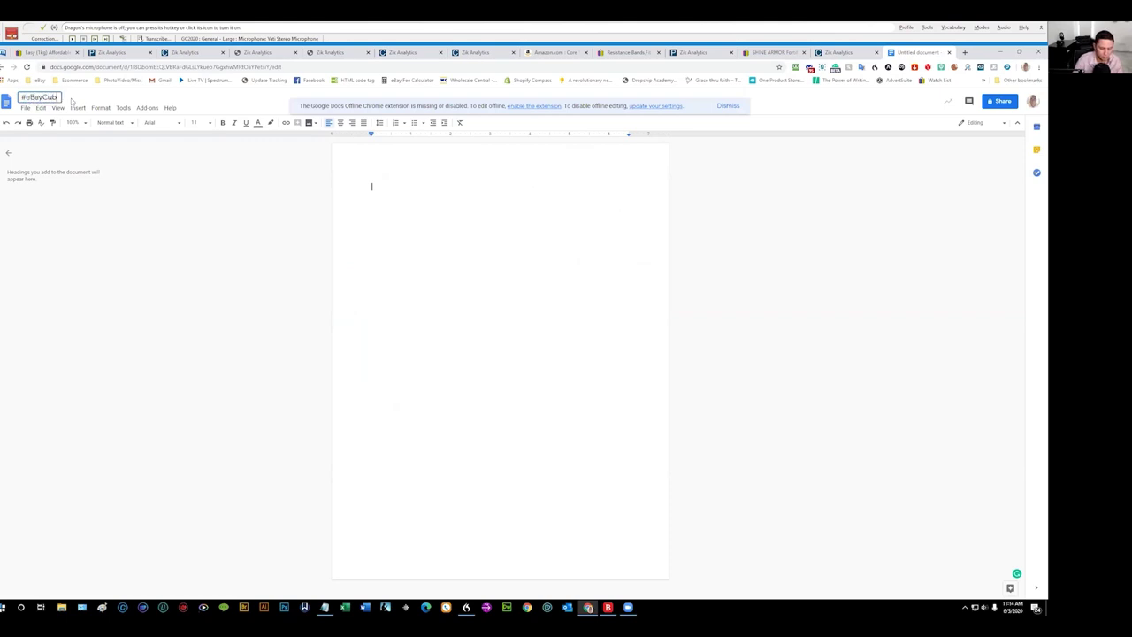
text(t)
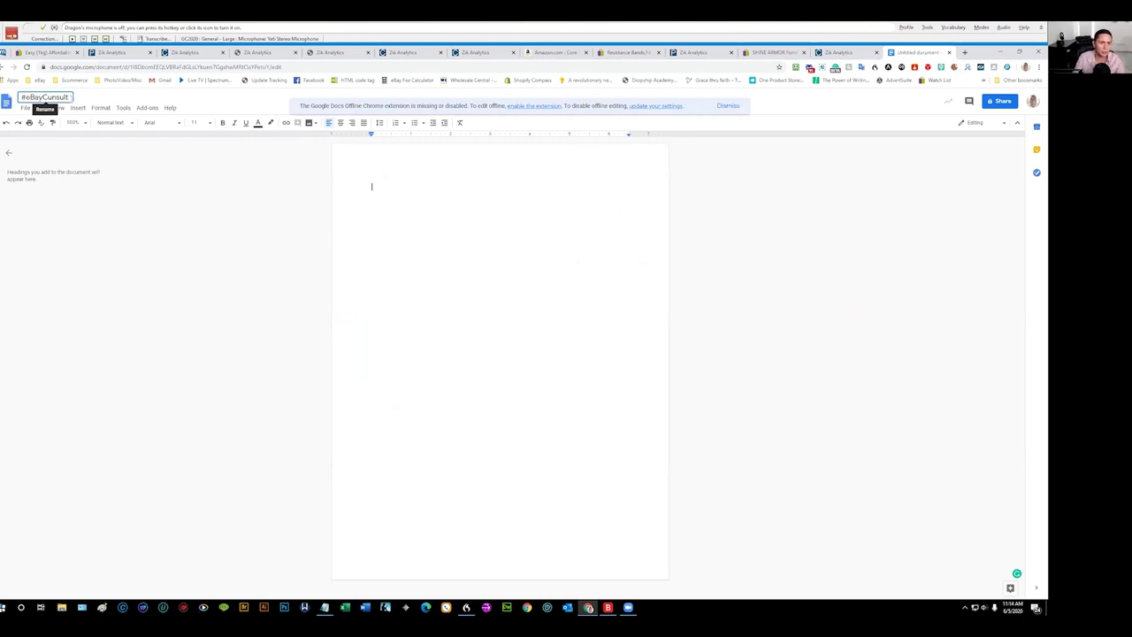
click(395, 203)
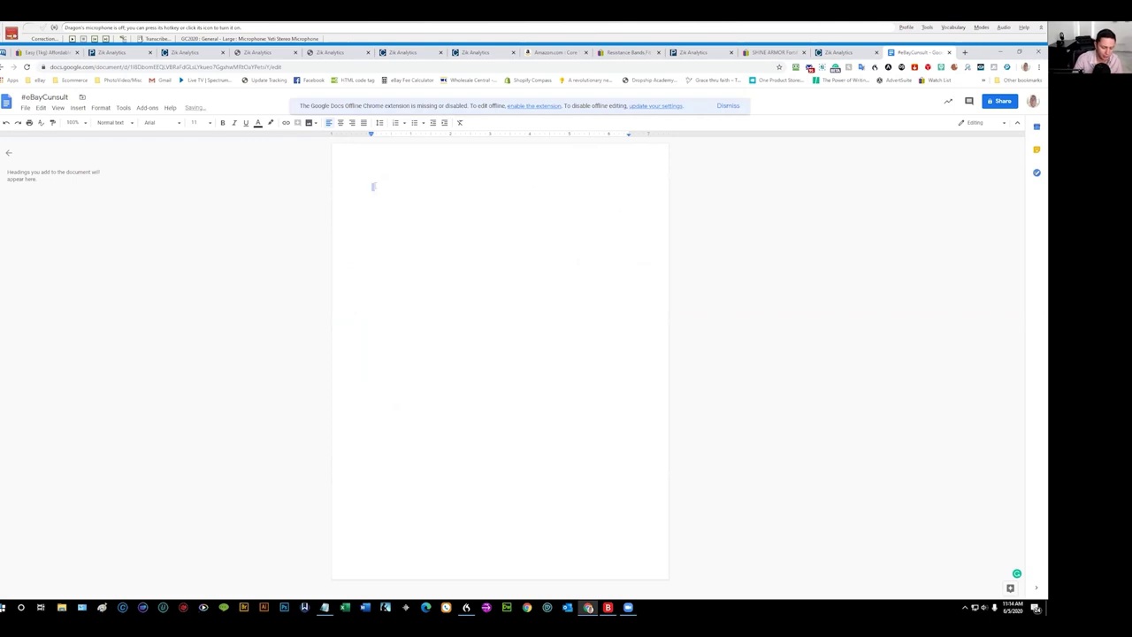
Step: Enter "Business Plan:" as the first line of the document and start a new line below it
text(Busine)
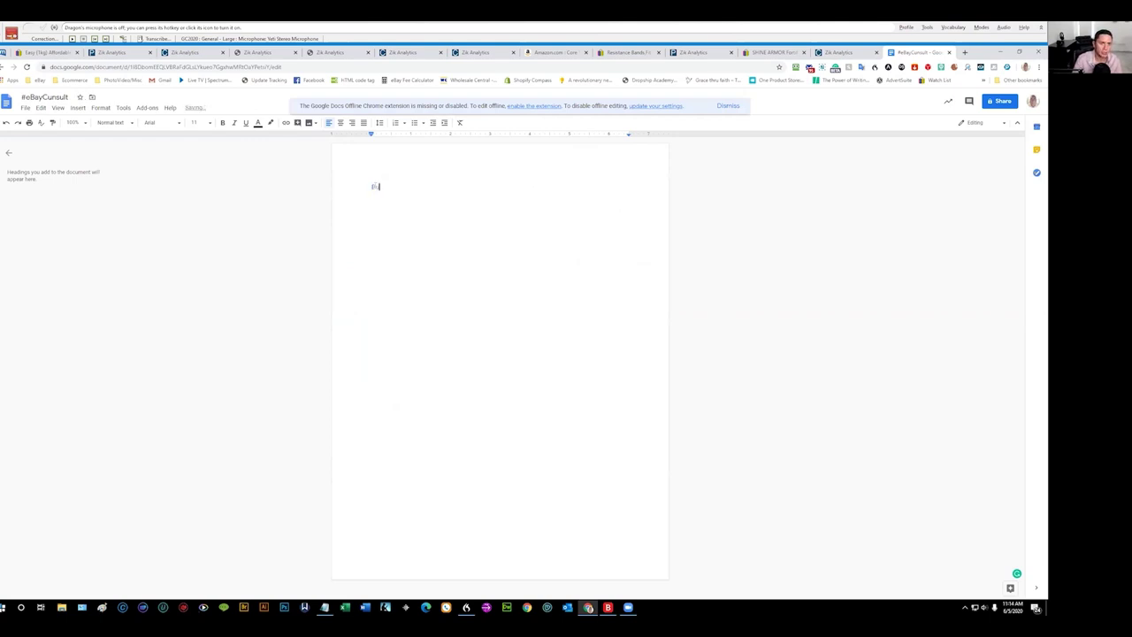
text(ss Plan:)
key(Return)
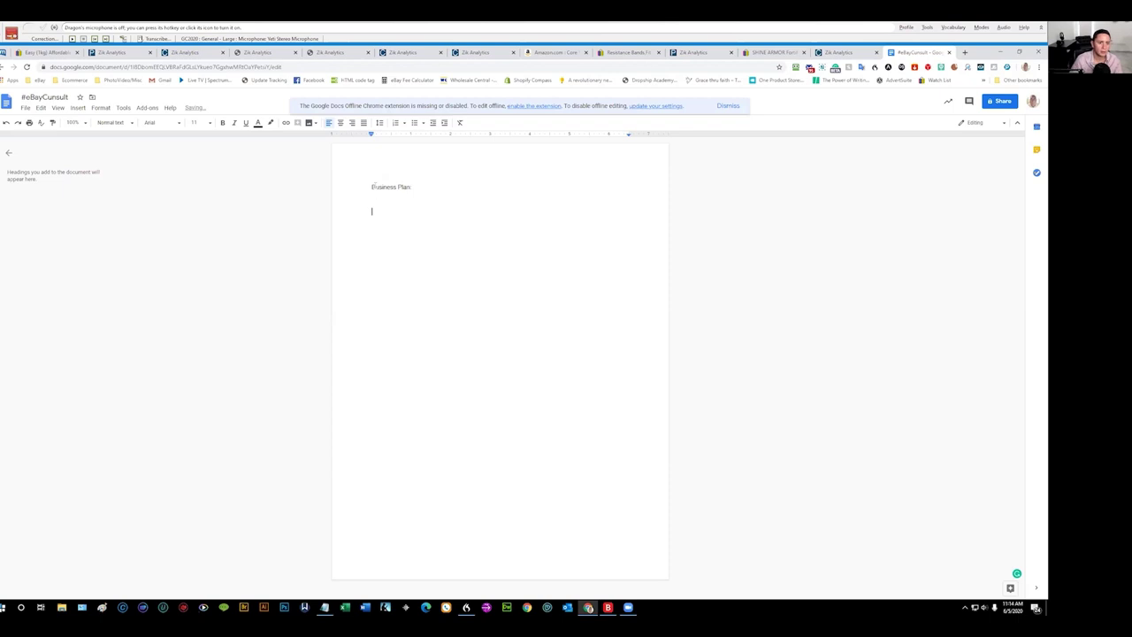
Step: Make the "Business Plan:" heading bold and set its font size to 14
drag(483, 186, 344, 188)
click(222, 123)
click(209, 124)
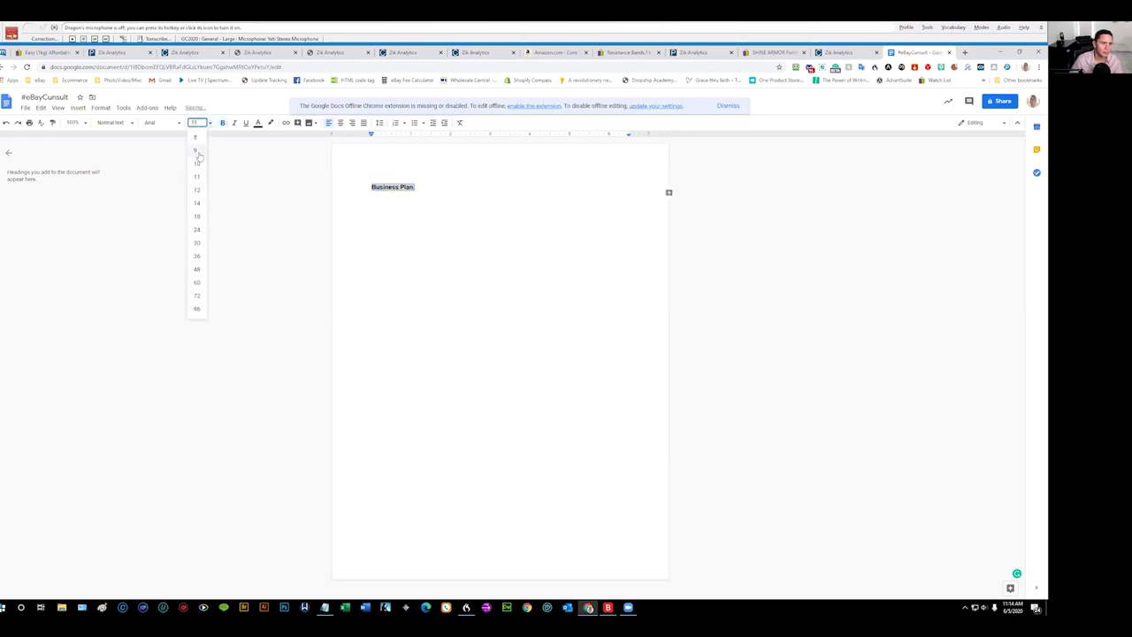
click(196, 202)
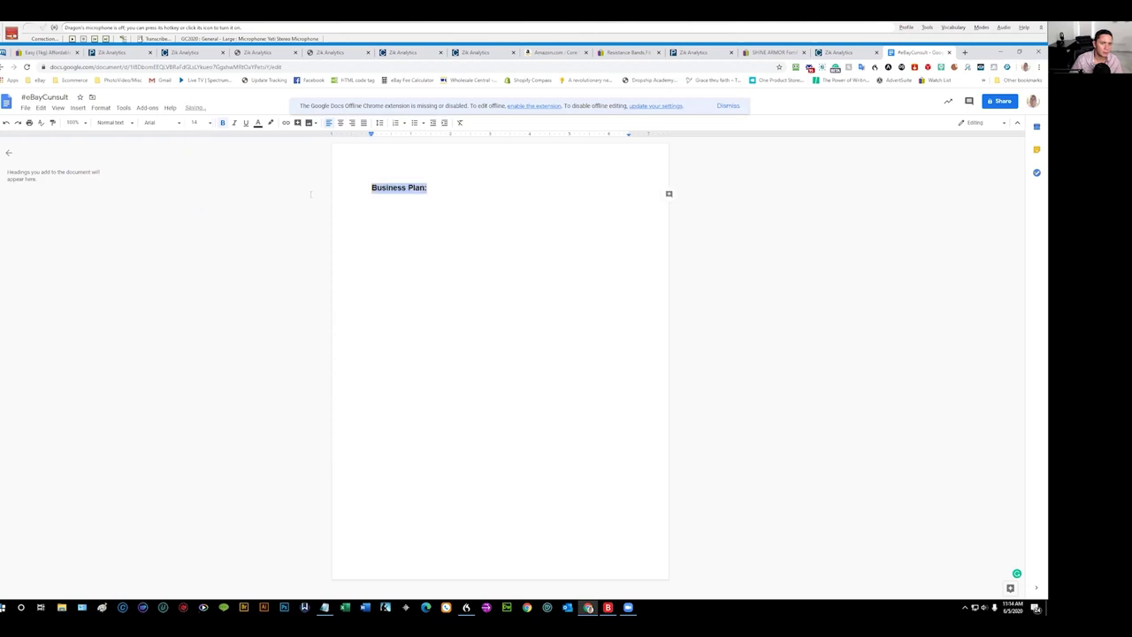
Step: Add "1. Stop bulk listings" as the first point below the heading and start a new line
click(380, 213)
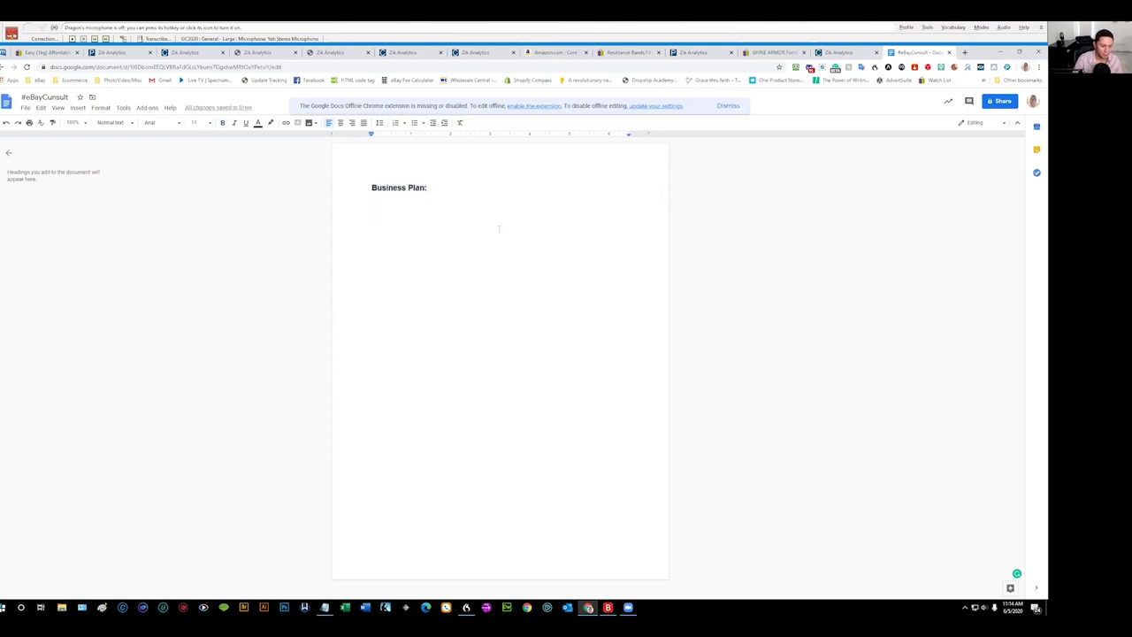
text(1. S)
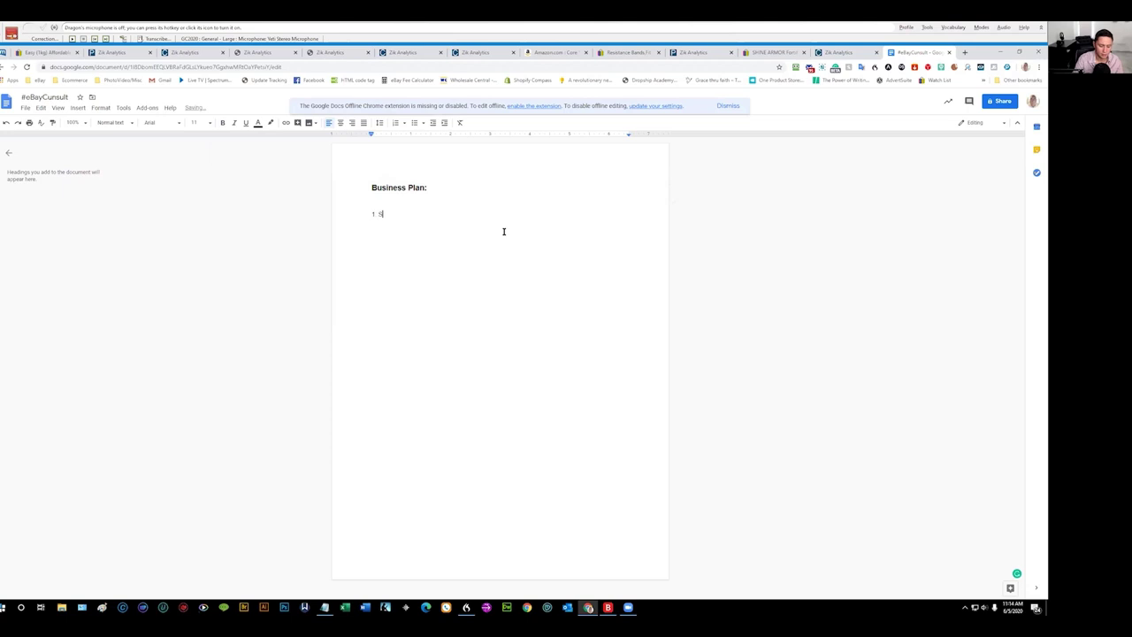
text(top bulk listings)
key(Return)
Step: Write "YOUR GOAL IS TO BUILD SELL THROUGH" in capitals on the line below point 1
text(YOUR GOAL IS TYO)
key(BackSpace)
key(BackSpace)
text(O)
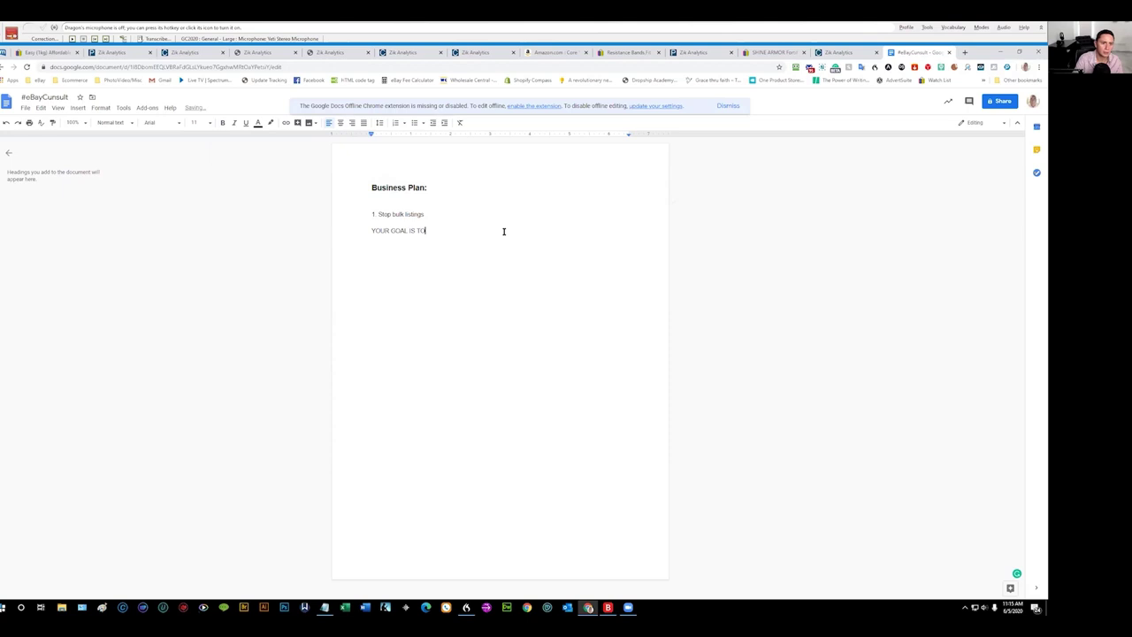
text( BUILS SELL THROUGH)
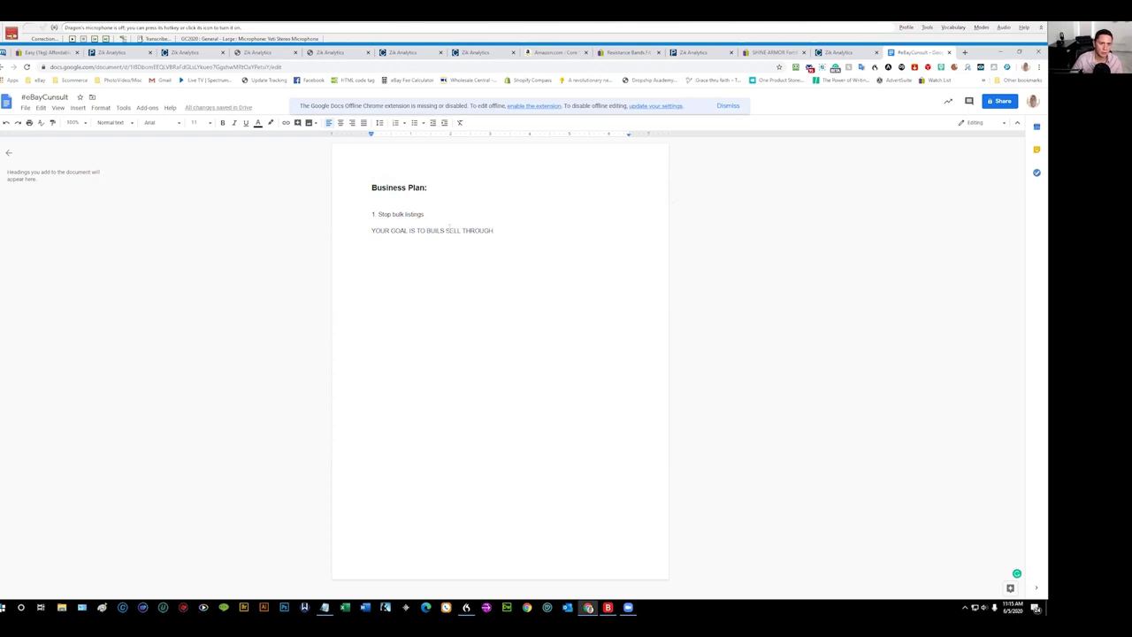
key(BackSpace)
text(D)
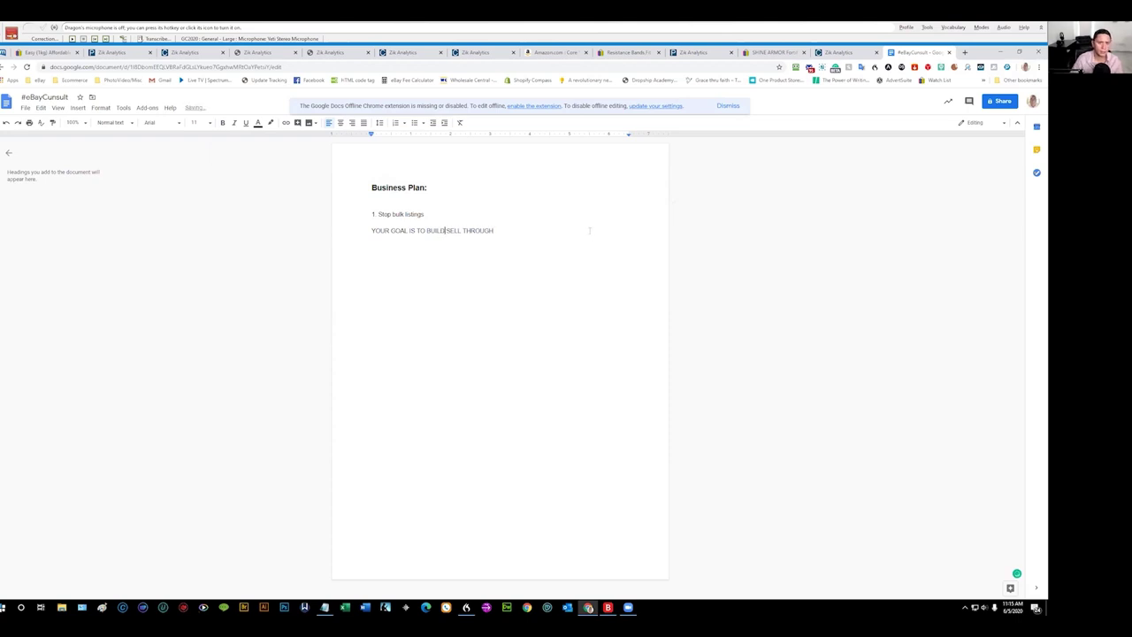
click(518, 230)
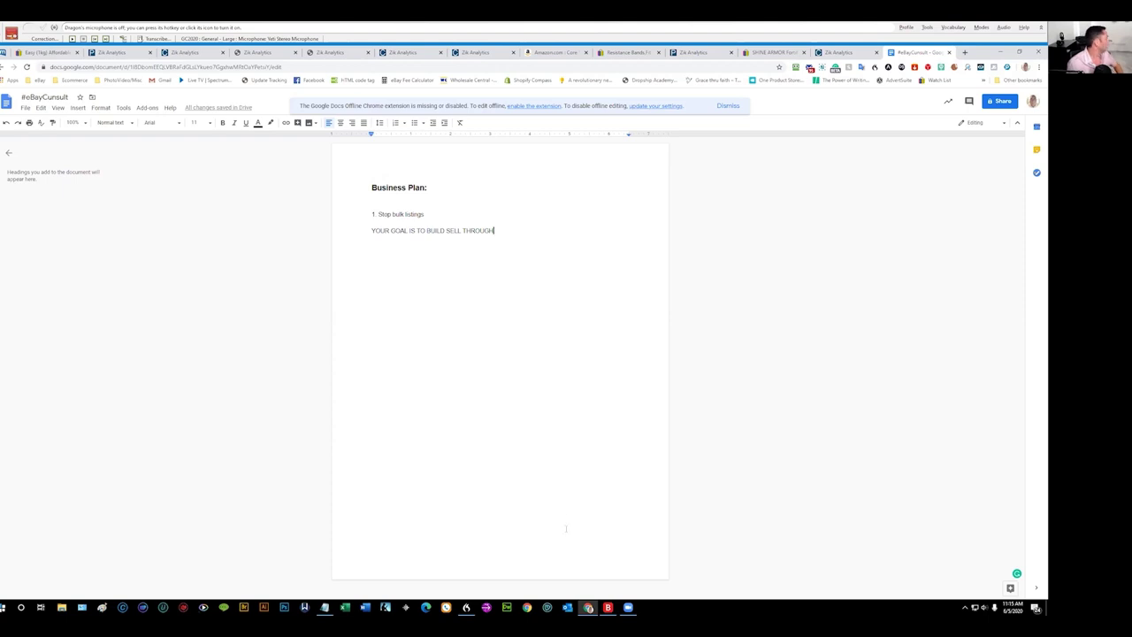
Step: Insert the word "HIGH" before "SELL THROUGH" in the goal statement
mouse_move(589, 607)
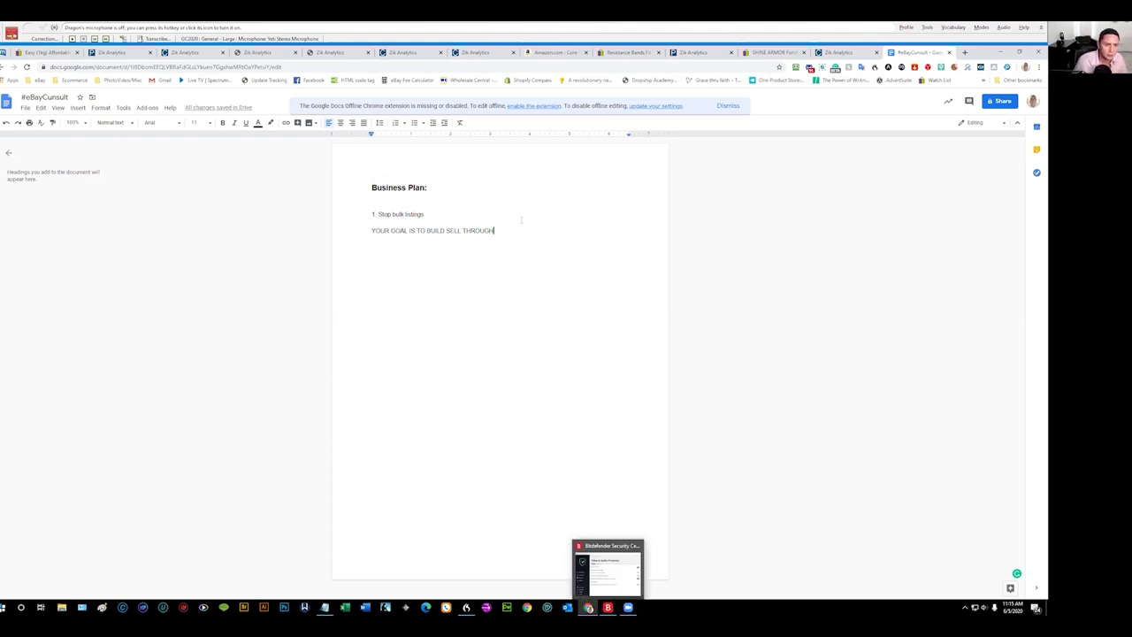
click(444, 230)
text(HIGH)
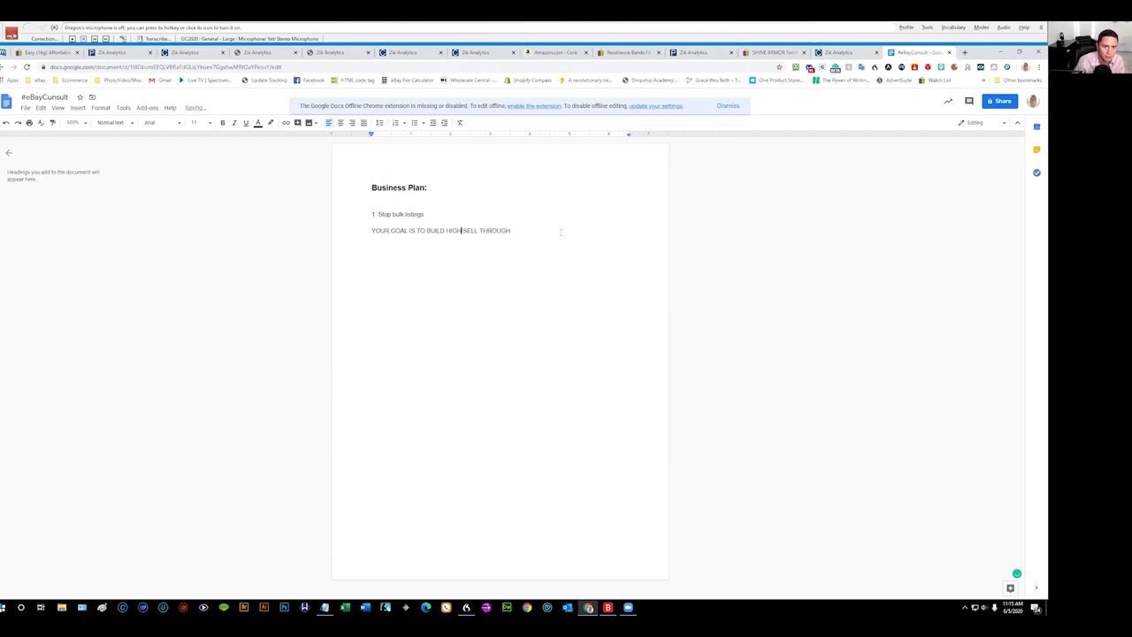
Step: Start a second point numbered "2." on a new line below the goal statement
click(539, 230)
key(Return)
text(2)
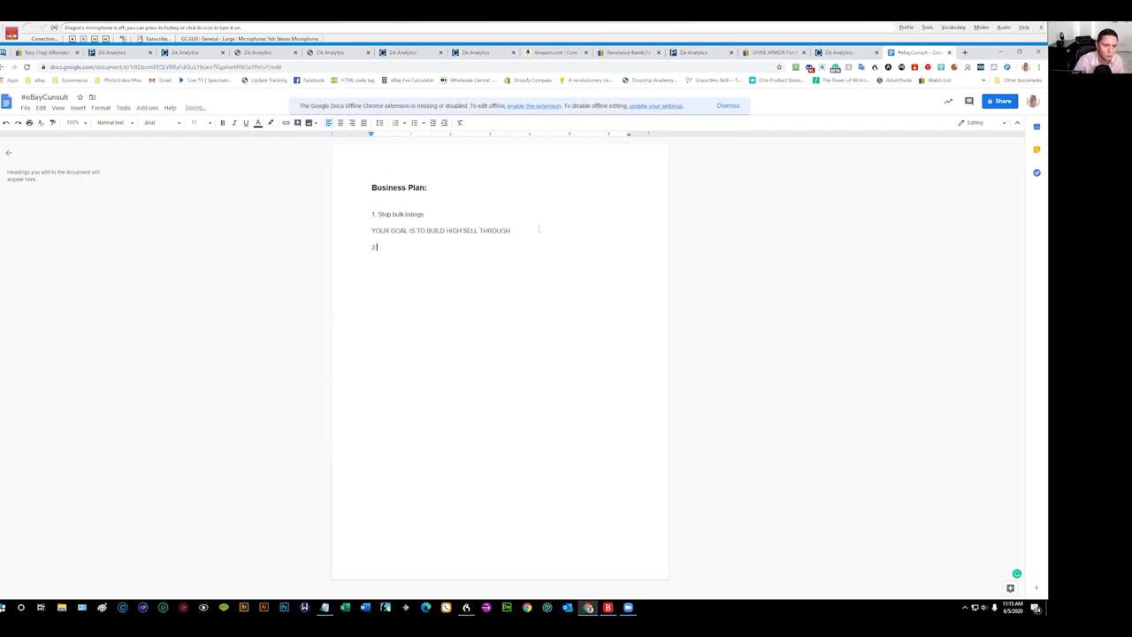
text(.)
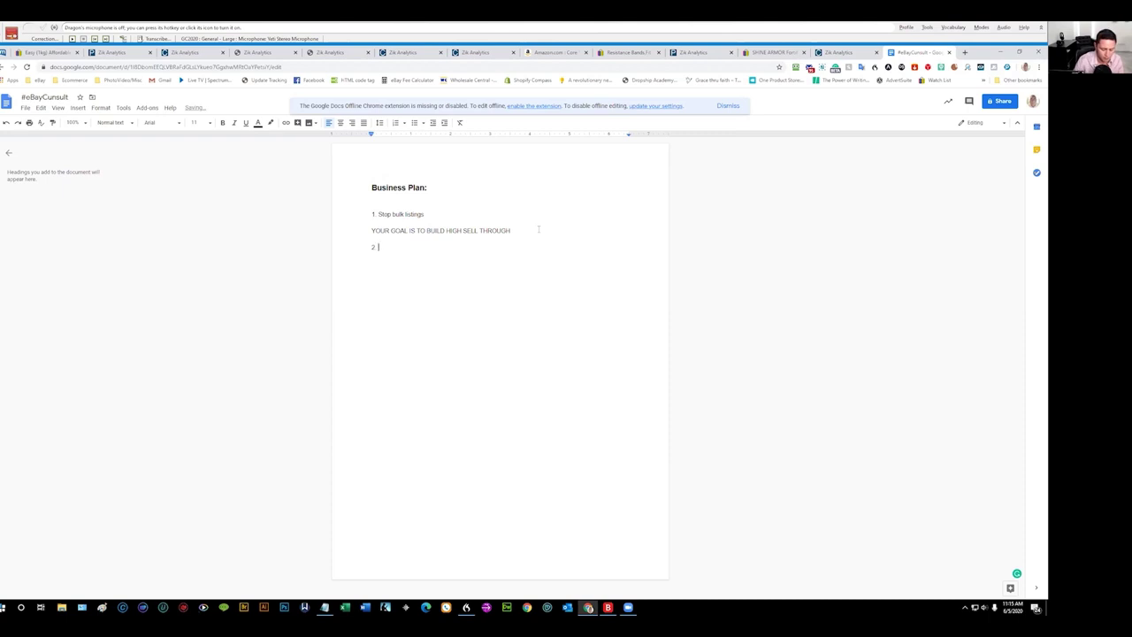
text( FOLLOW THE)
key(BackSpace)
key(BackSpace)
key(BackSpace)
key(BackSpace)
key(BackSpace)
key(BackSpace)
key(BackSpace)
key(BackSpace)
key(BackSpace)
key(BackSpace)
key(BackSpace)
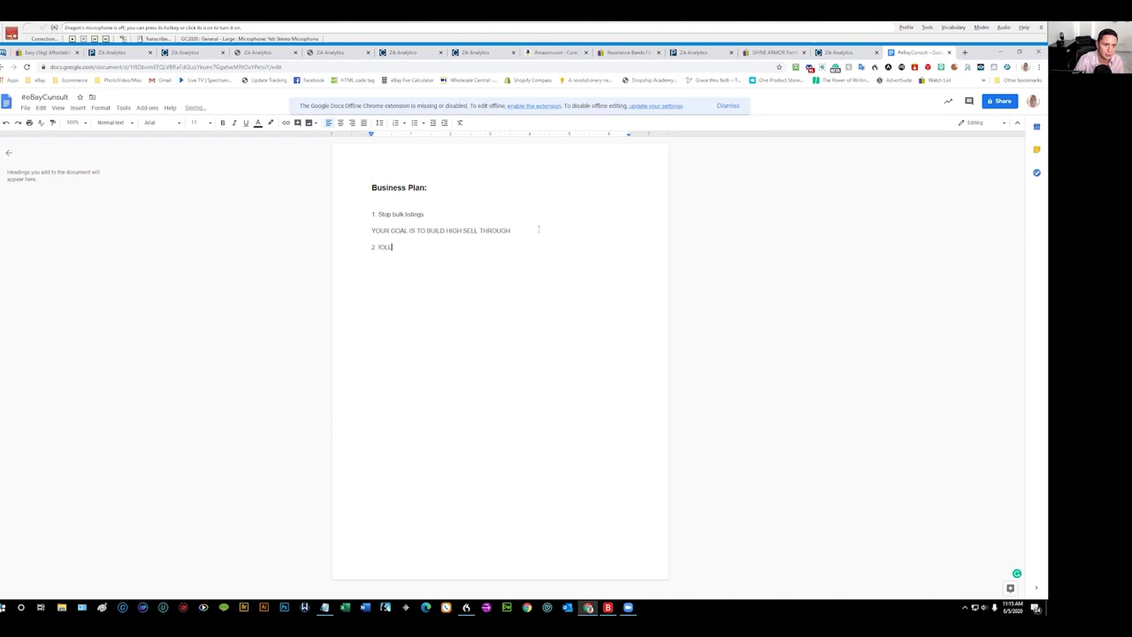
Step: Write "Follow the product research method we practice on the session" as the text of point 2
text(Follow the product resear)
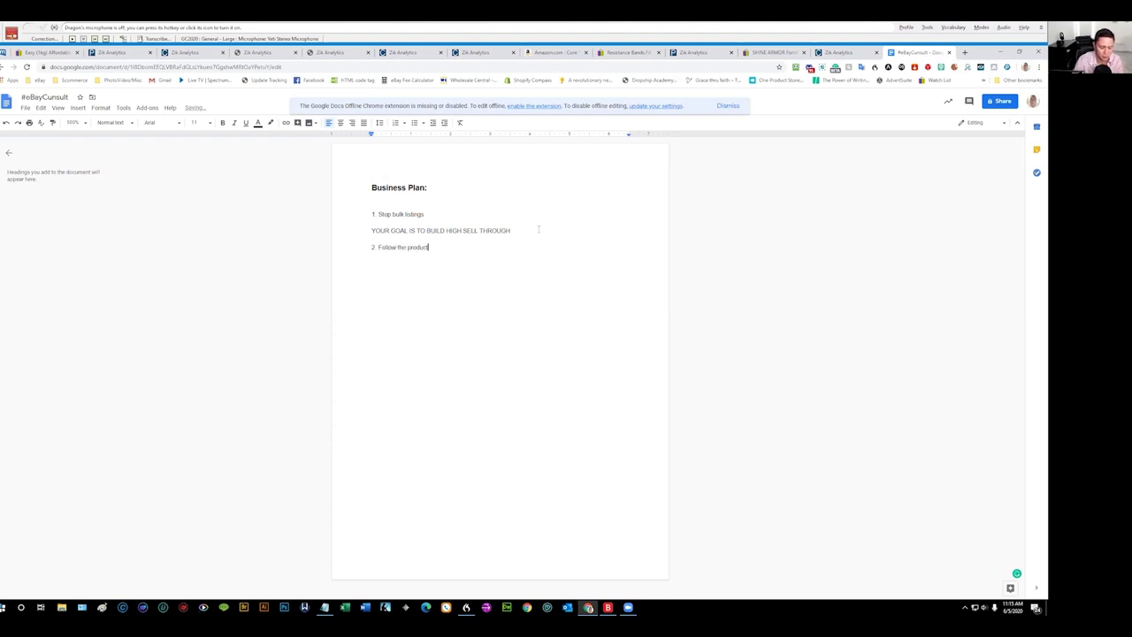
key(BackSpace)
key(BackSpace)
key(BackSpace)
key(BackSpace)
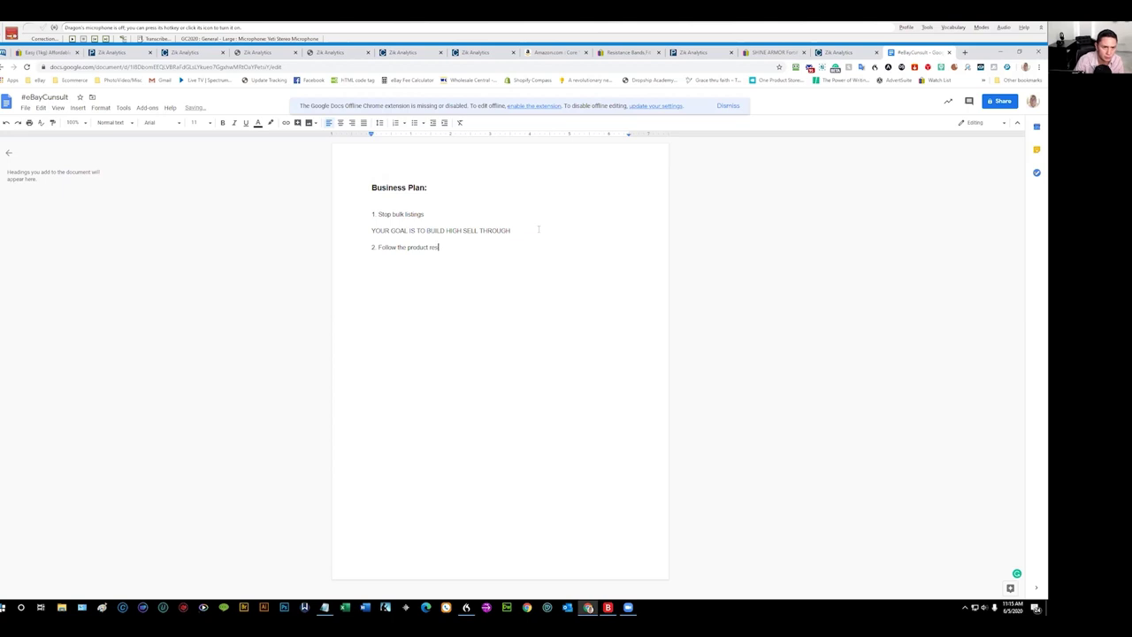
text(search methods)
key(BackSpace)
key(BackSpace)
key(BackSpace)
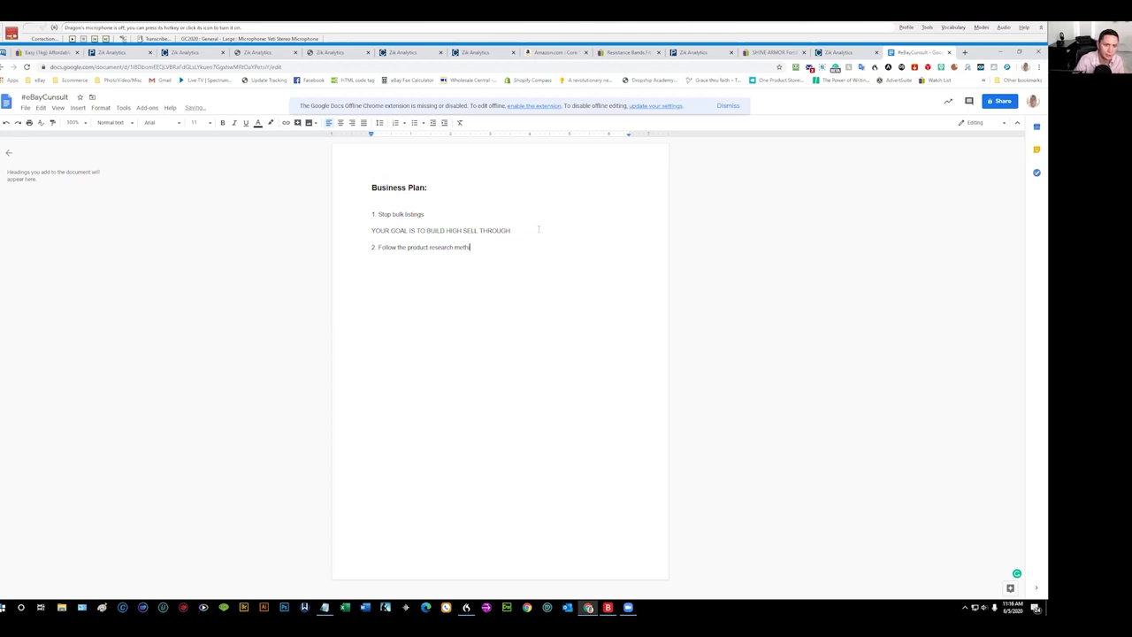
text(od we practice on the session)
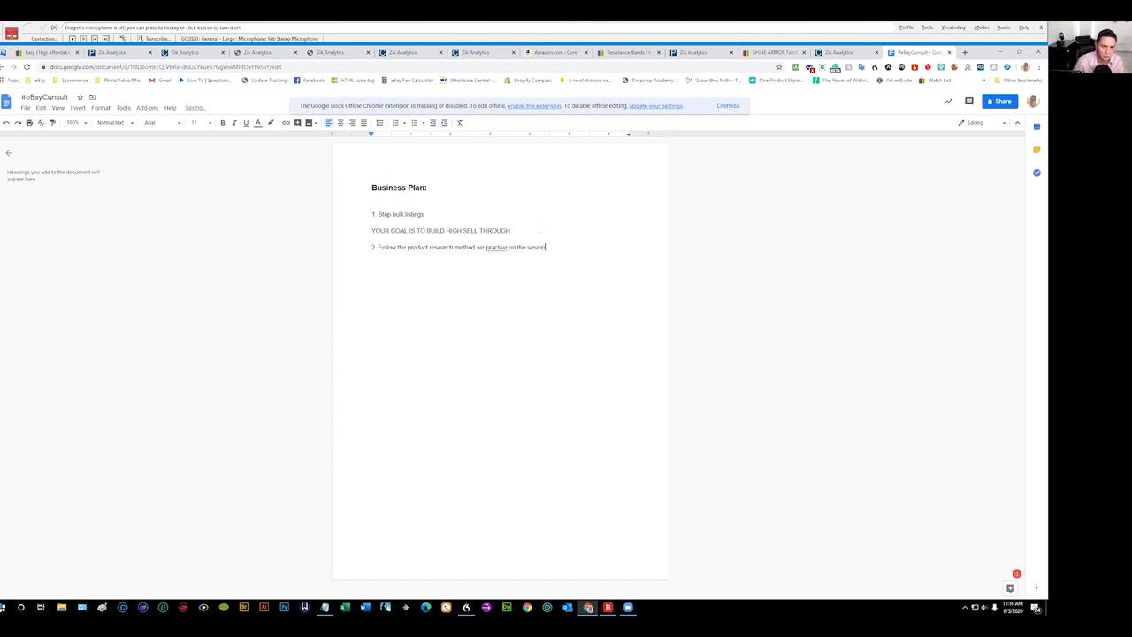
Step: Correct the misspelled words in point 2 to "practice" and "session", and start a new line below it
right_click(496, 248)
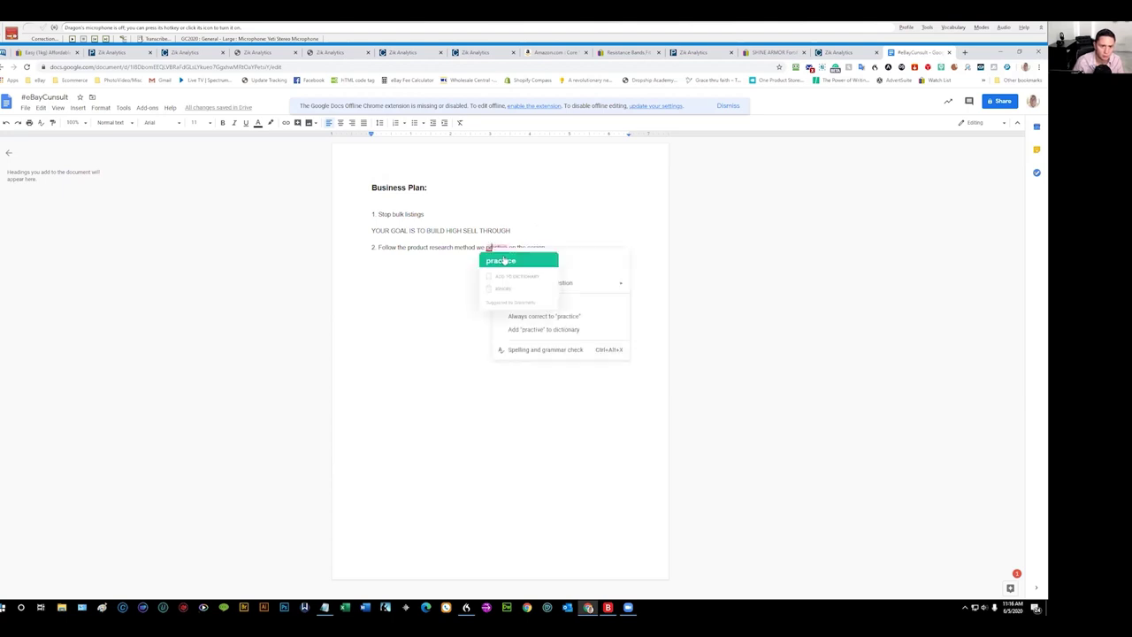
click(503, 261)
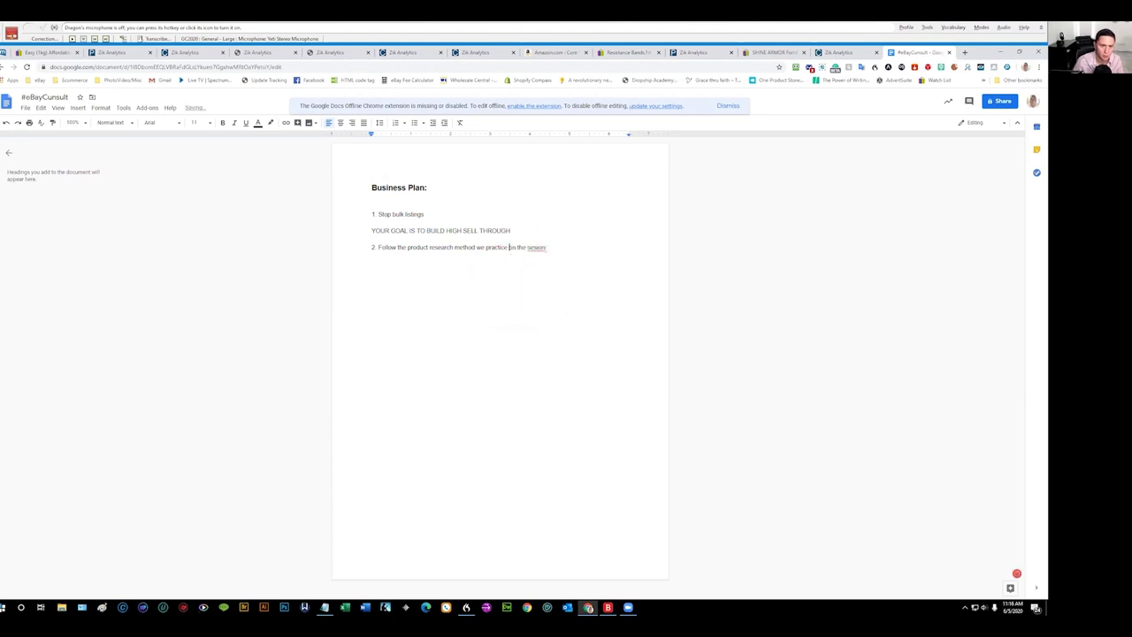
right_click(537, 247)
click(541, 259)
key(Return)
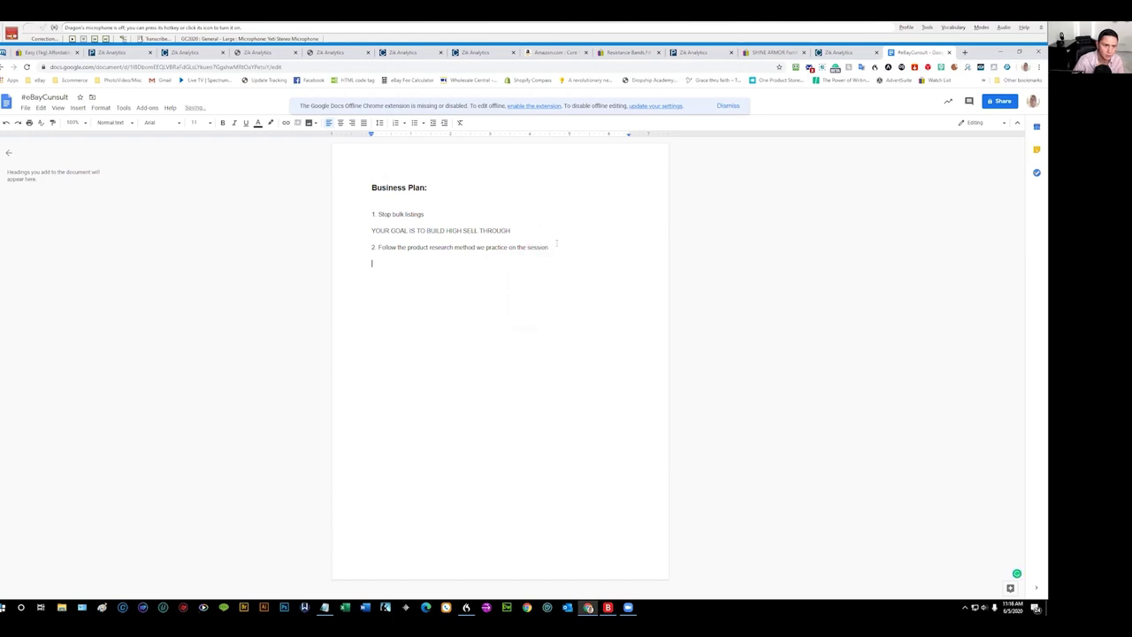
Step: Write "Low competition (VERY LOW) High sales" on the line below point 2
text(Low co)
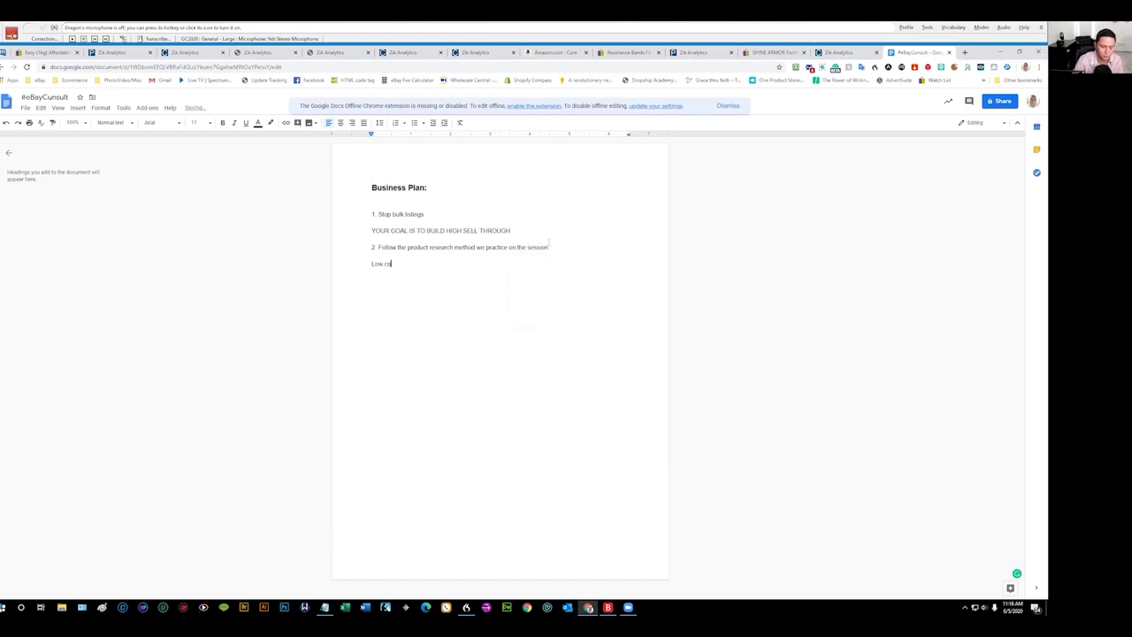
text(mpetition)
text( *)
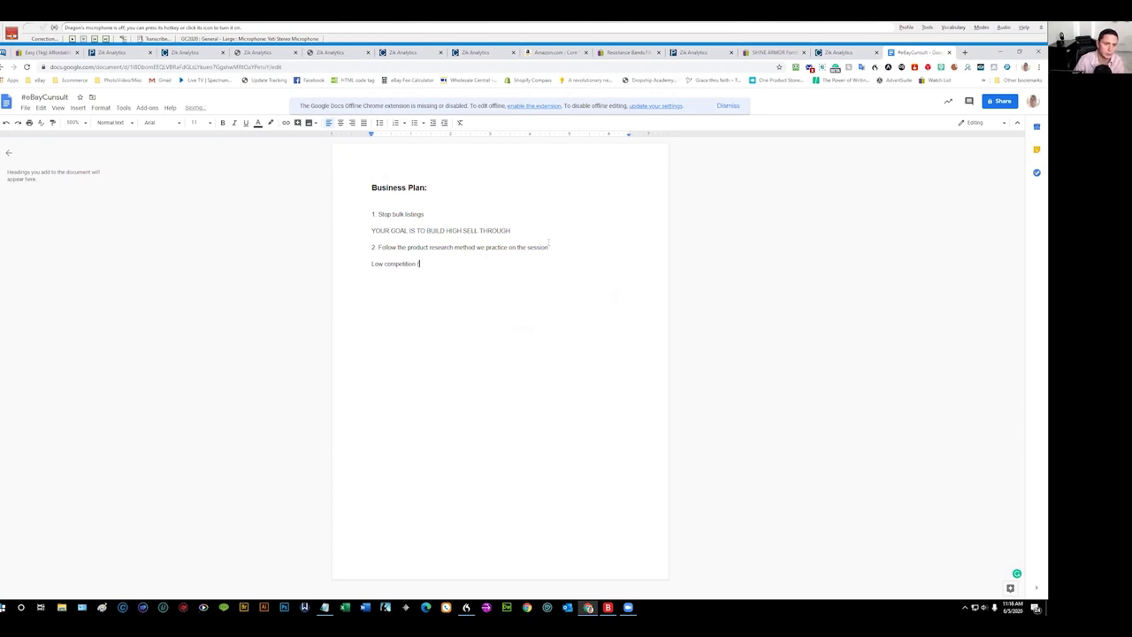
text(VERY LOW)
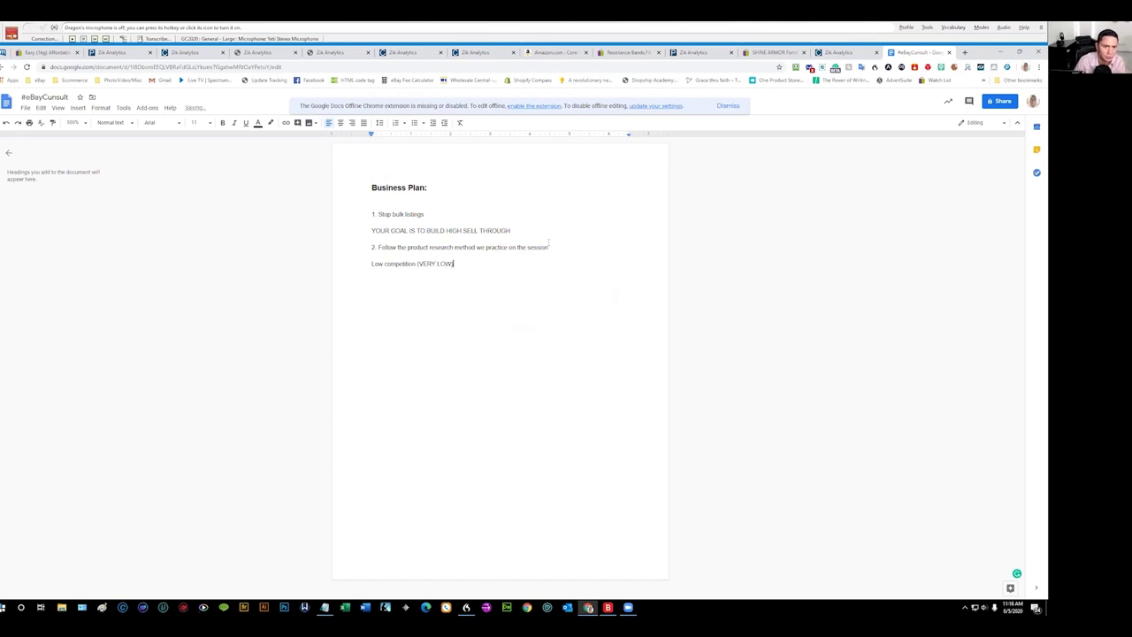
text() HIGH SAL)
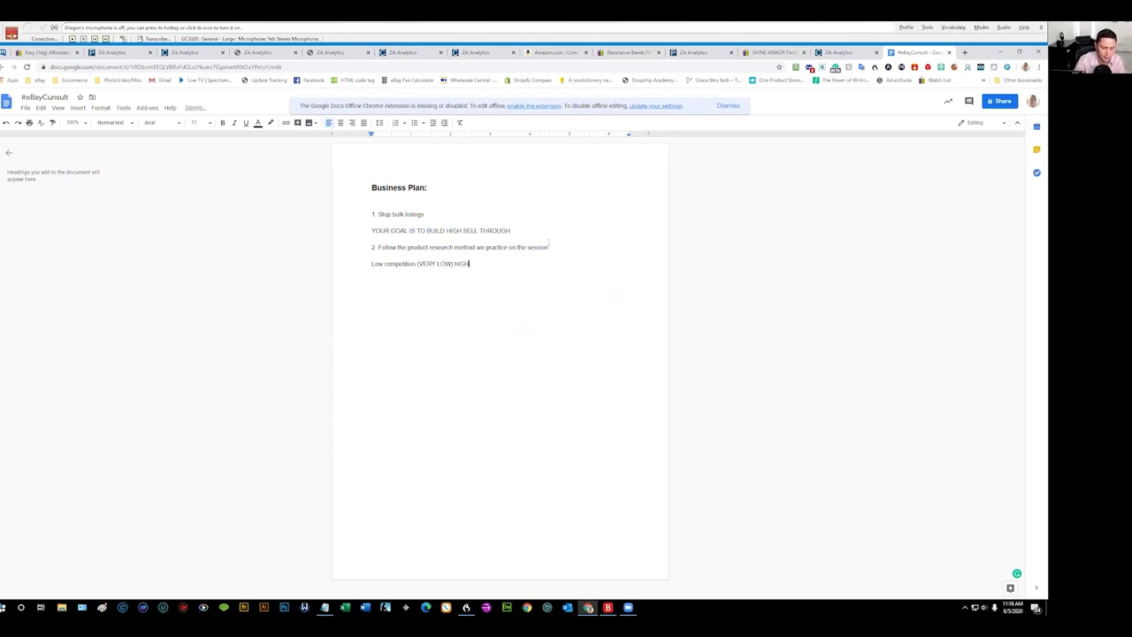
key(BackSpace)
key(BackSpace)
key(BackSpace)
key(BackSpace)
key(BackSpace)
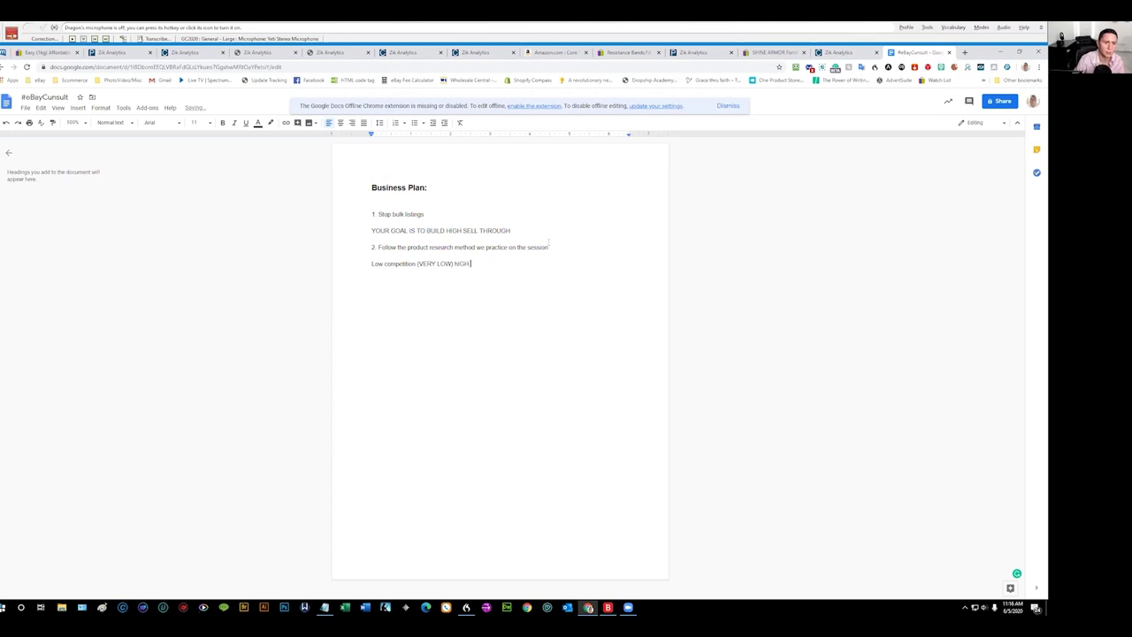
key(BackSpace)
key(BackSpace)
text(igh)
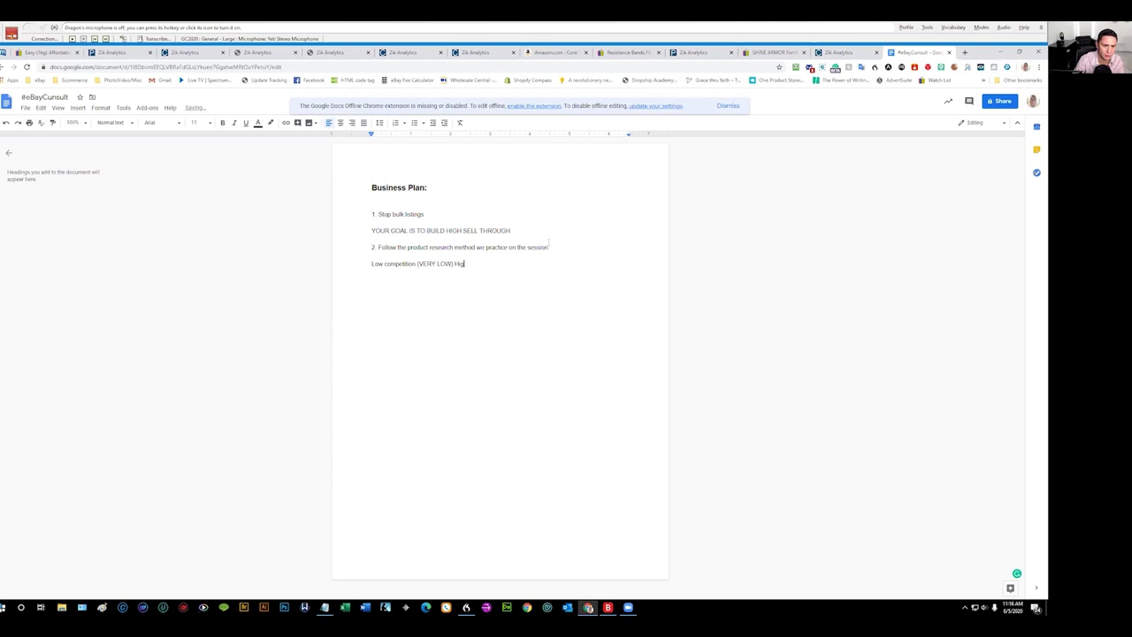
text( sales)
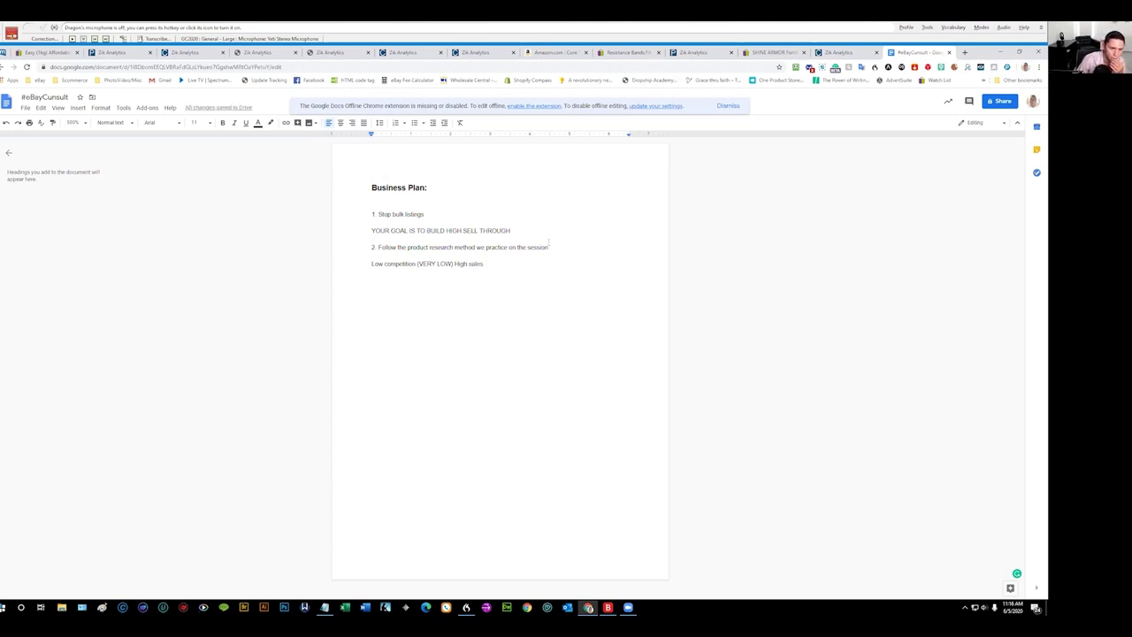
Step: Add the point "3. Build a competitor list" with its grammar corrected, and start a new line below it
key(Return)
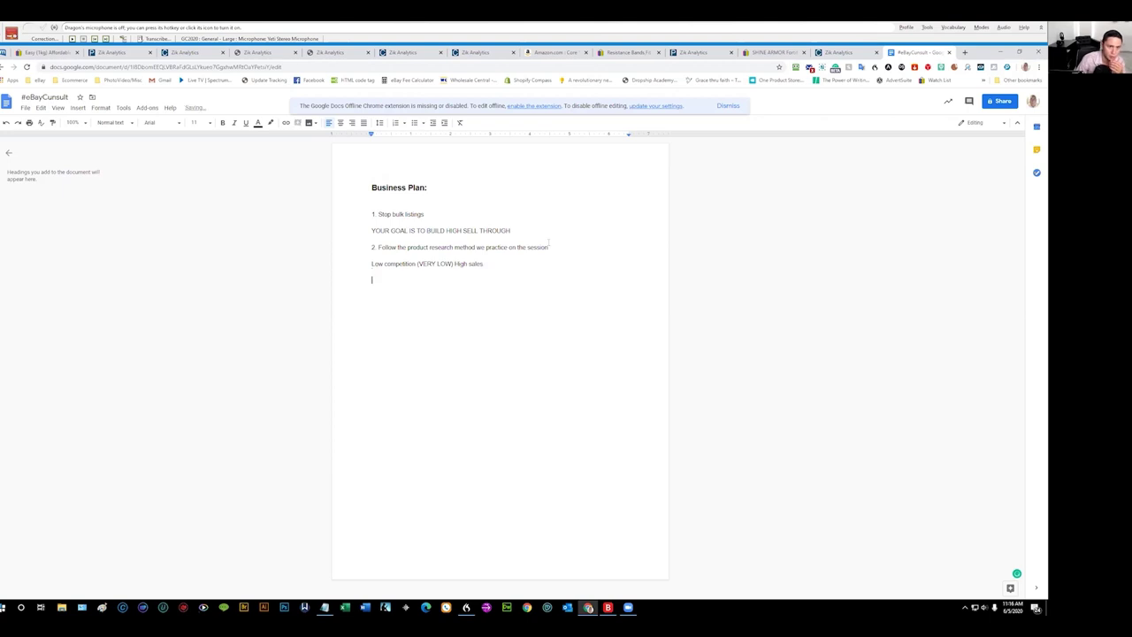
text(3. )
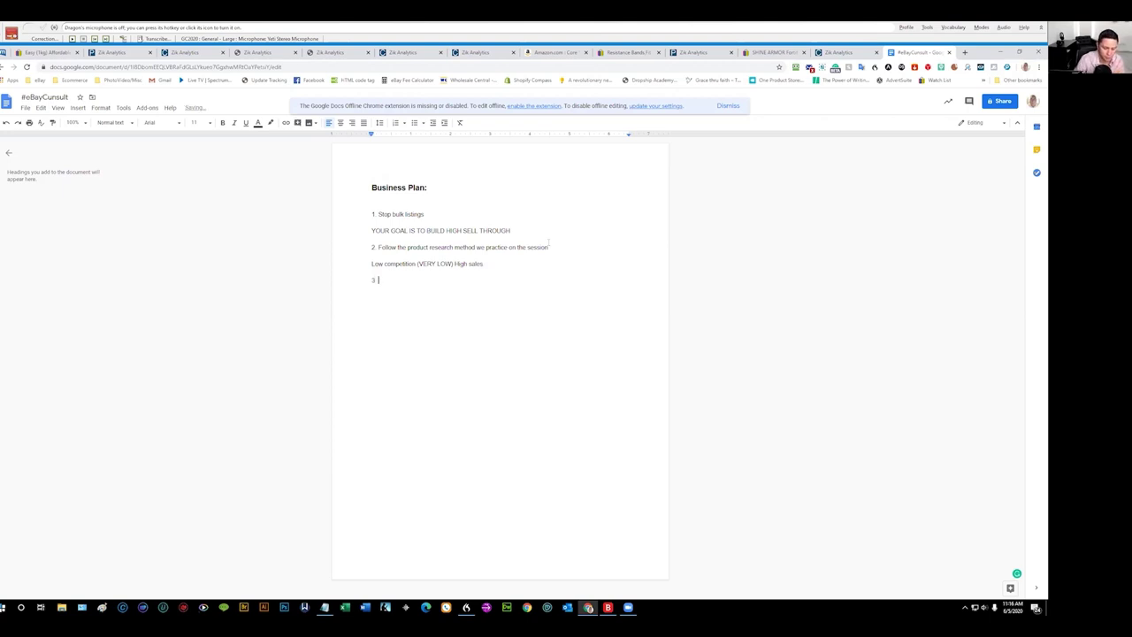
text(Build competitor lis)
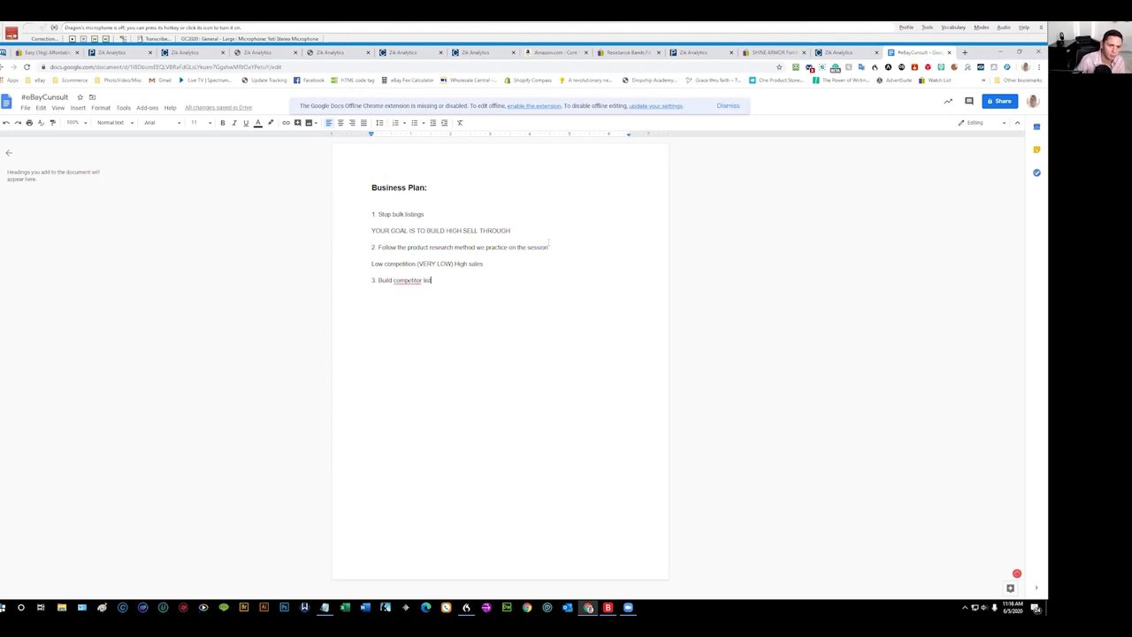
text(t)
right_click(412, 281)
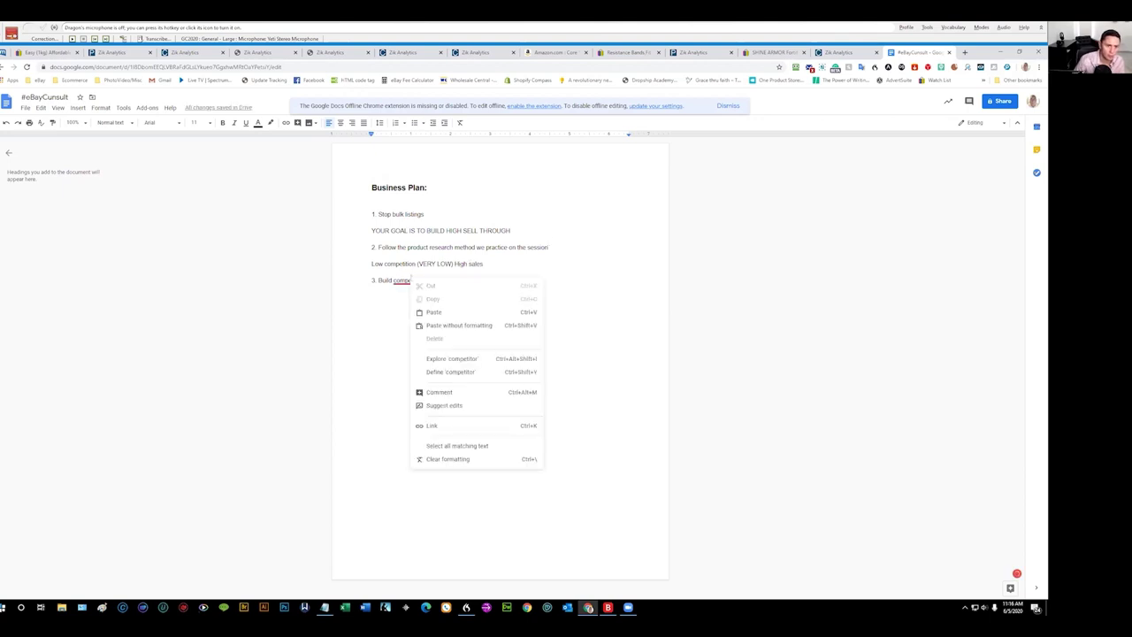
click(417, 307)
key(Return)
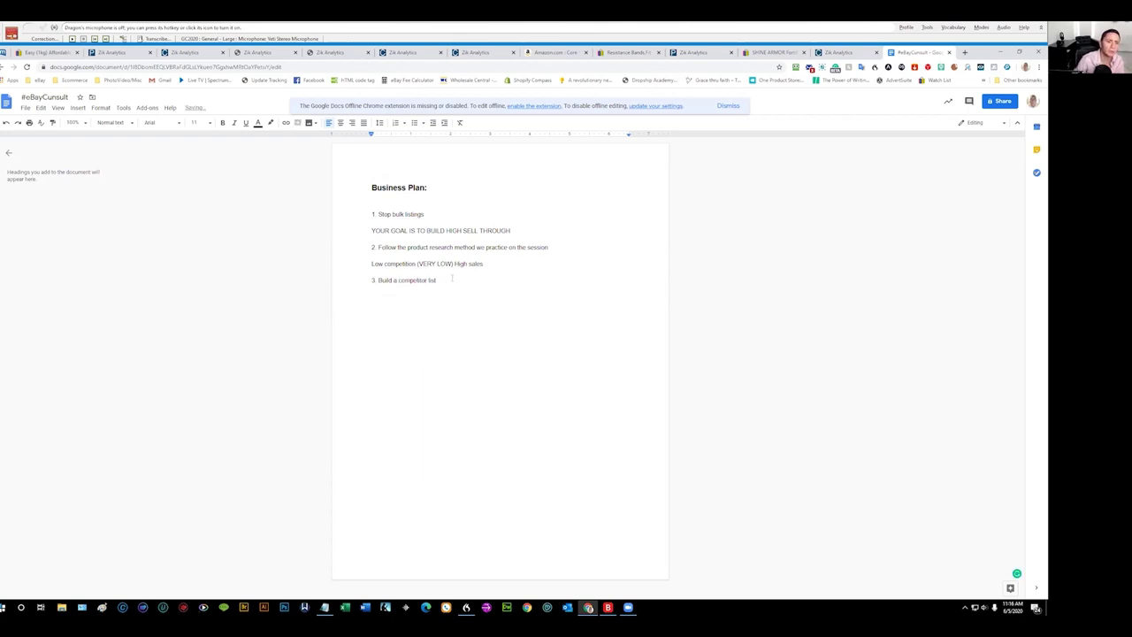
Step: Write "Sellers you can learn from (dont dump bad sellers with good products)" on the line below point 3
text(seller s)
key(BackSpace)
key(BackSpace)
text(s )
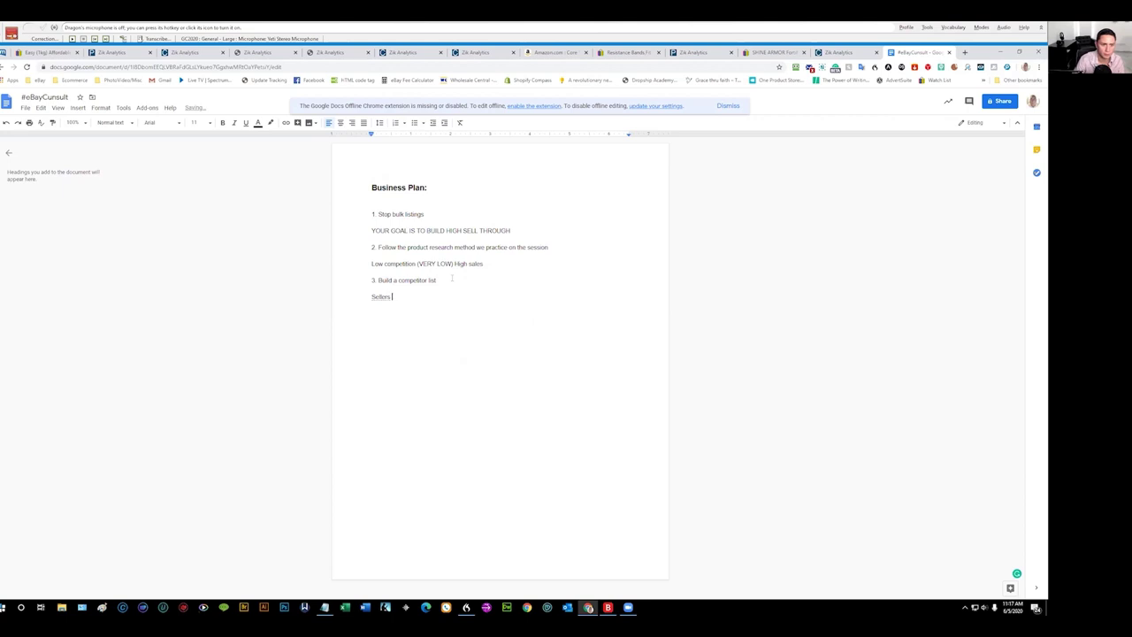
text(you can learn from ()
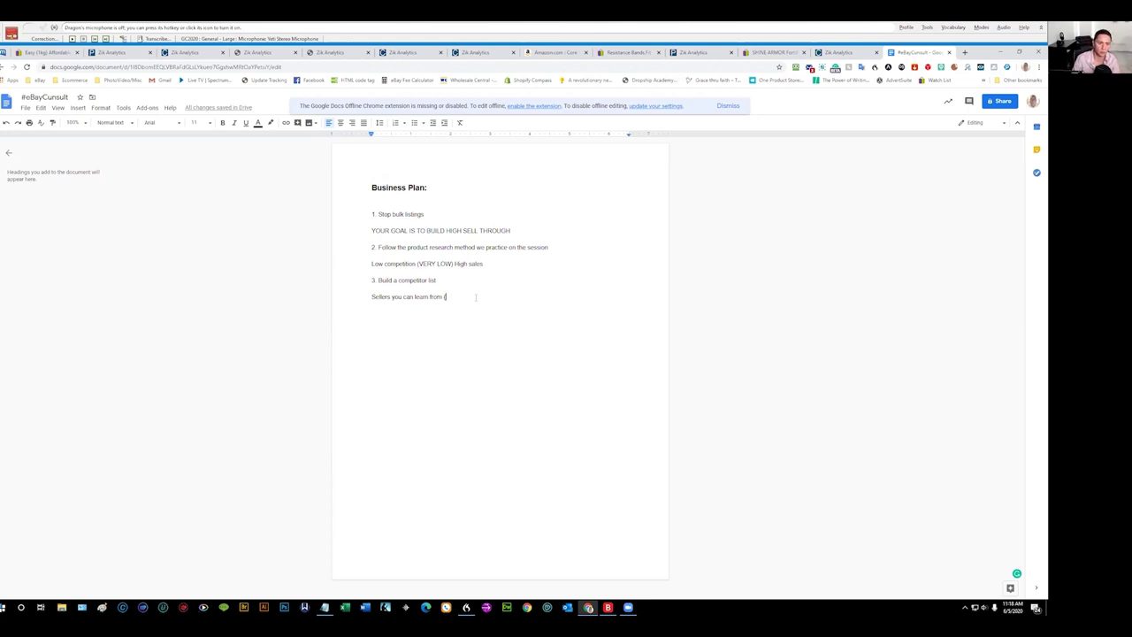
text(dont)
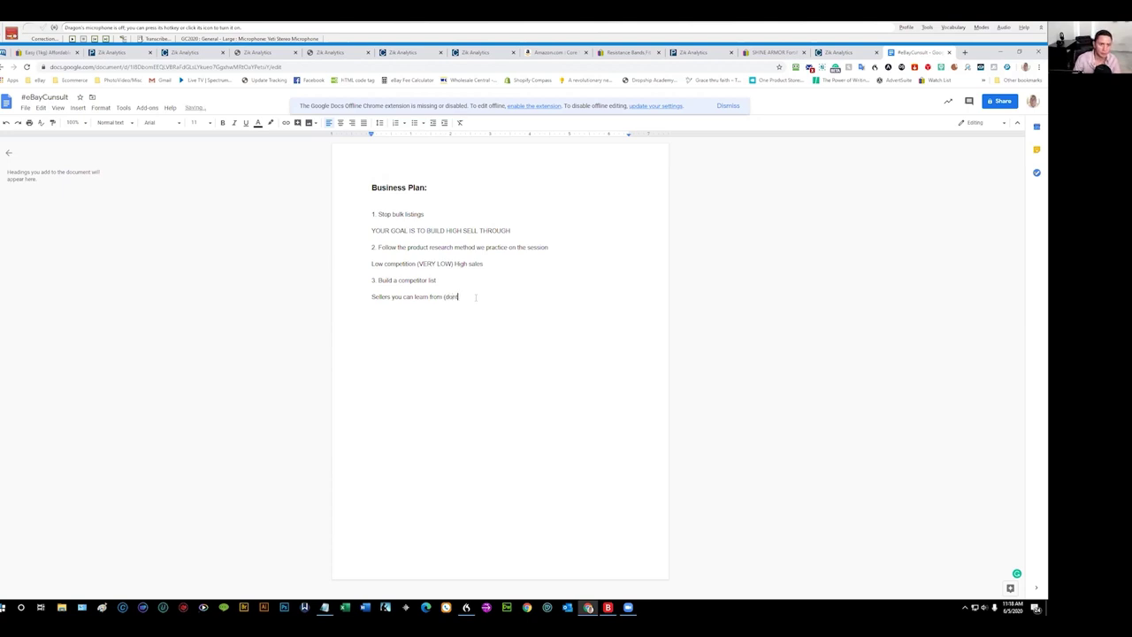
text( dump bad sellers with good prod)
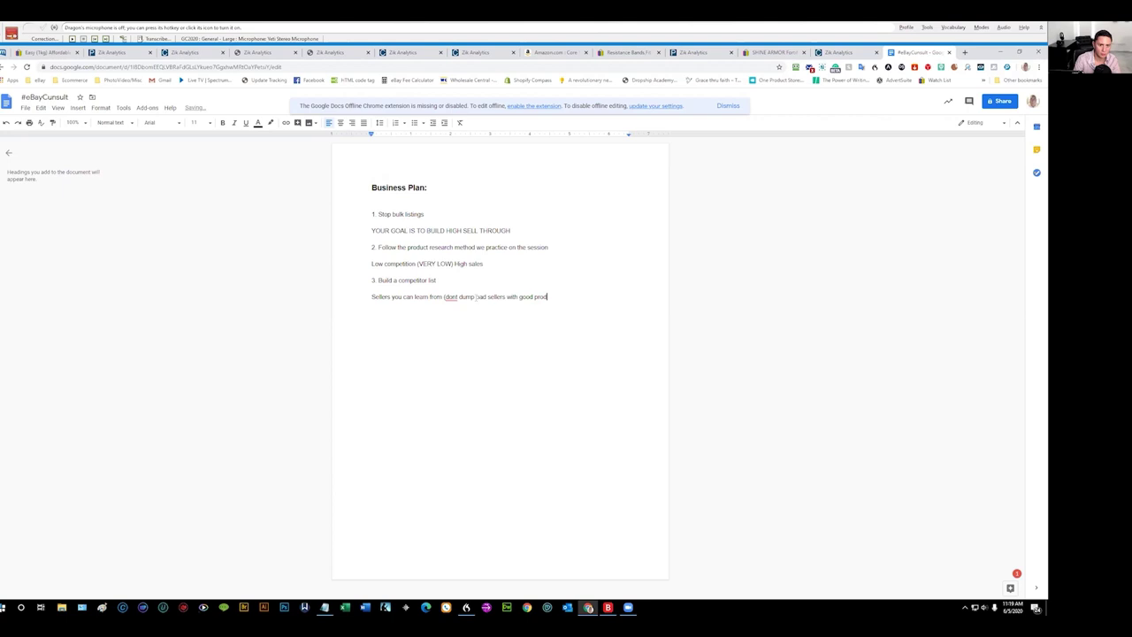
text(ucts)
Step: Add the point "4. Increase your listing optimization speed" on a new line of the business plan
key(Return)
text(4)
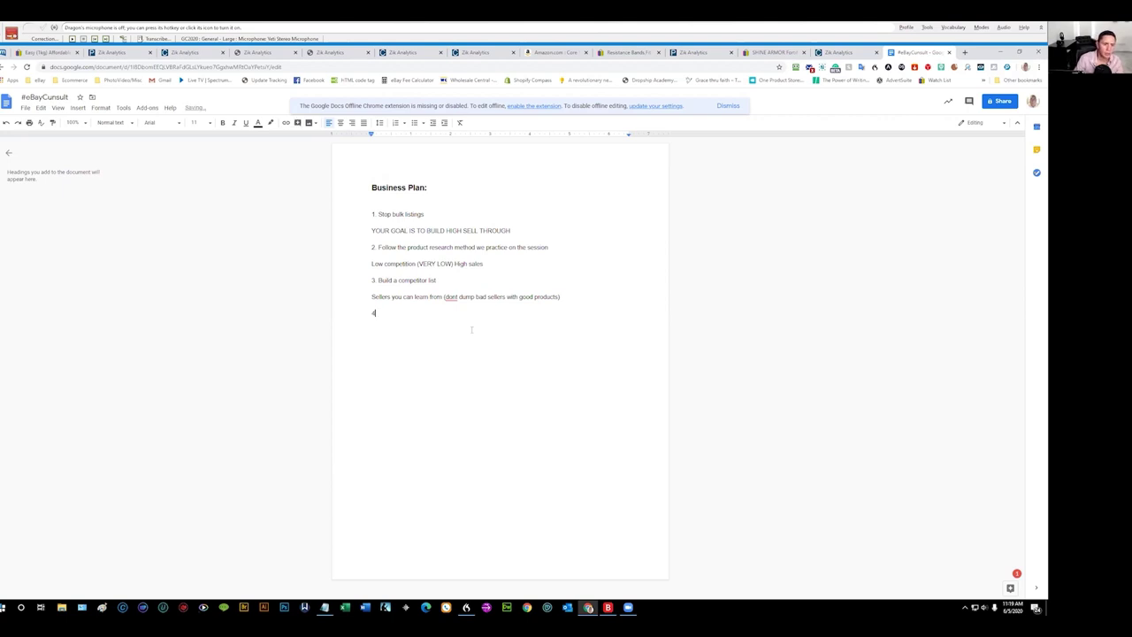
text(. )
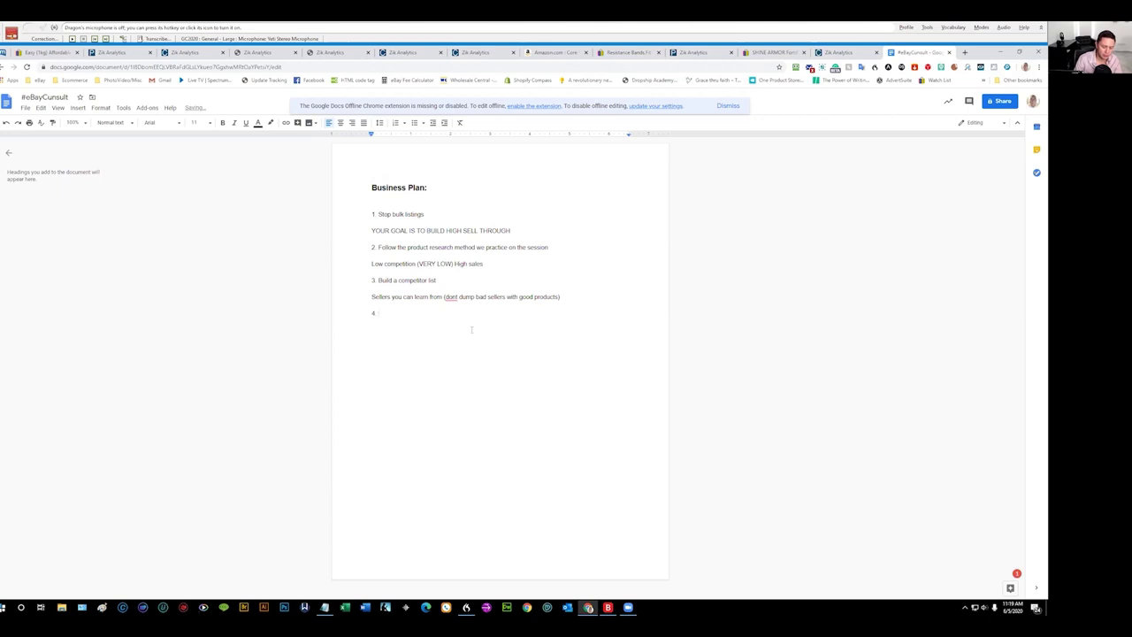
text(Increas)
key(BackSpace)
key(BackSpace)
text(ase )
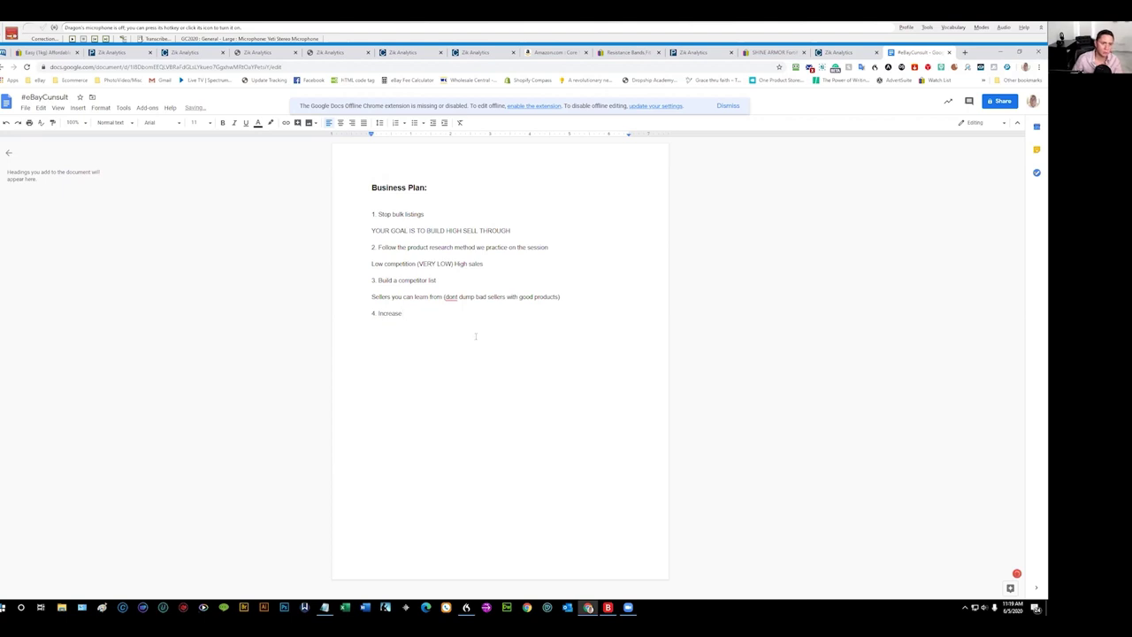
text(yo)
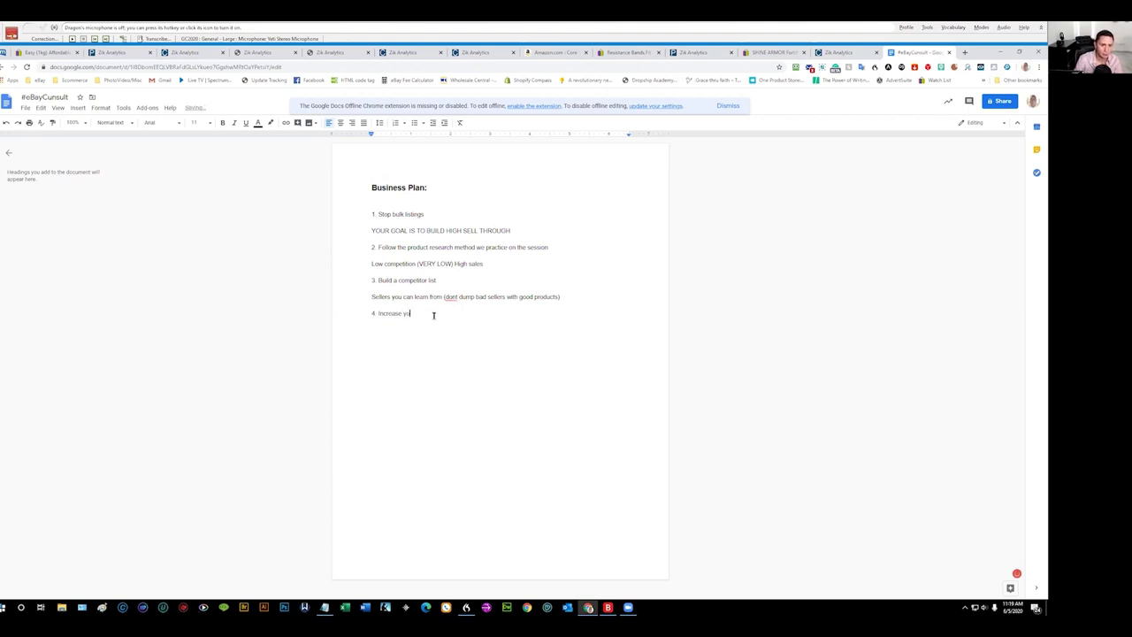
text(ur listings perce)
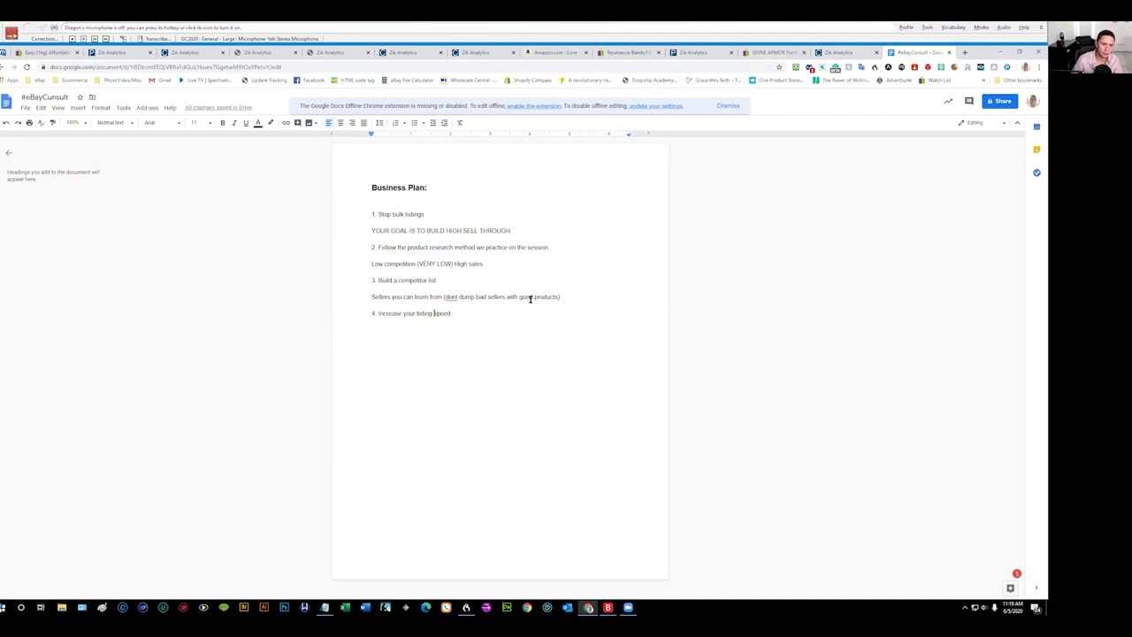
text(optimization)
Step: Add the sub-point "- Set the description to be ready (tweak and add keywords to the main title)" below point 4
click(551, 314)
key(Return)
text(5)
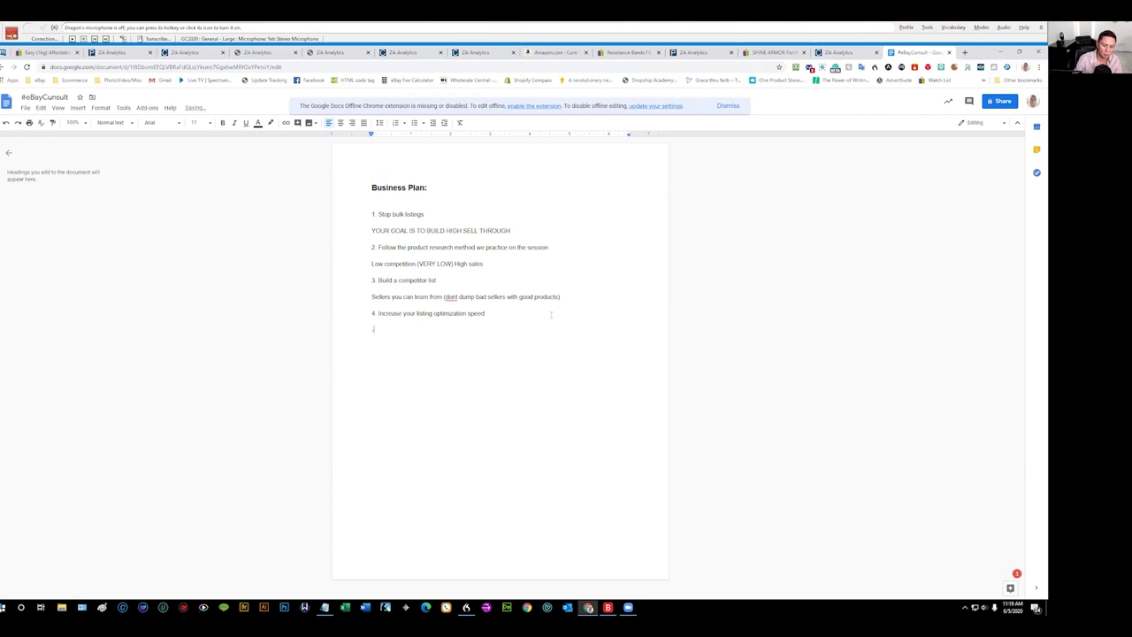
text(. B)
key(BackSpace)
key(BackSpace)
key(BackSpace)
text(Act)
key(BackSpace)
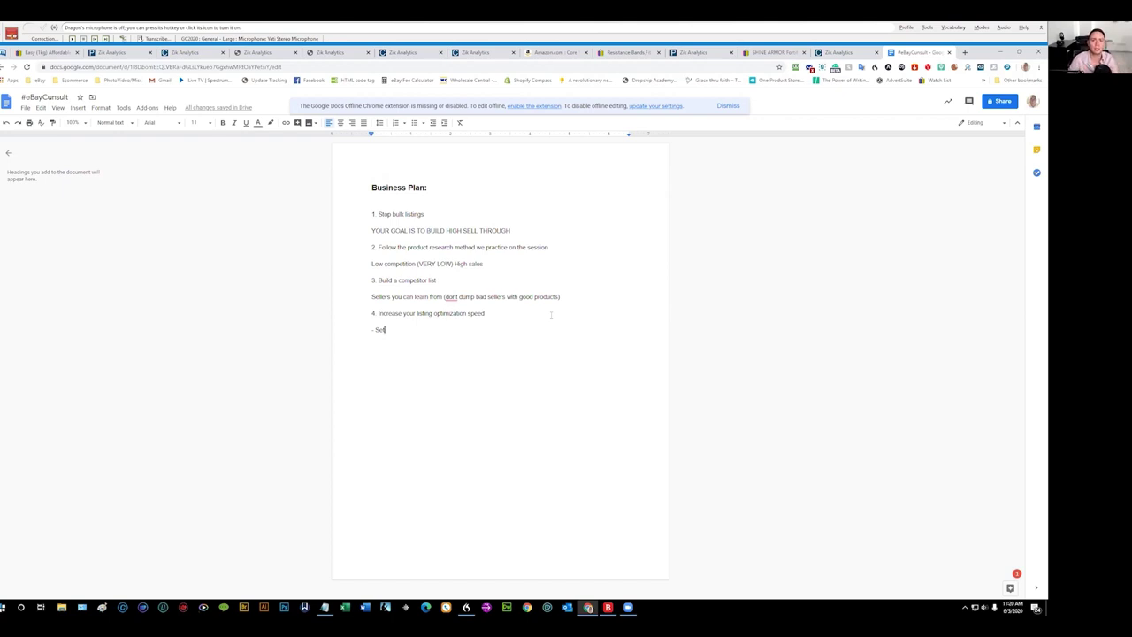
text(the  )
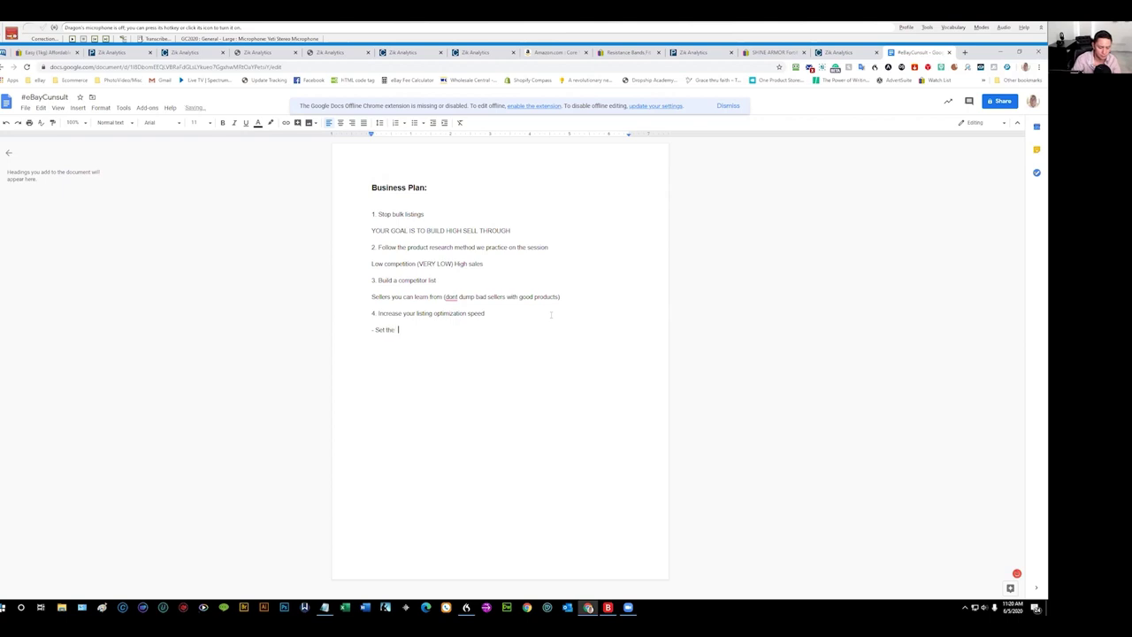
text(description to be ready)
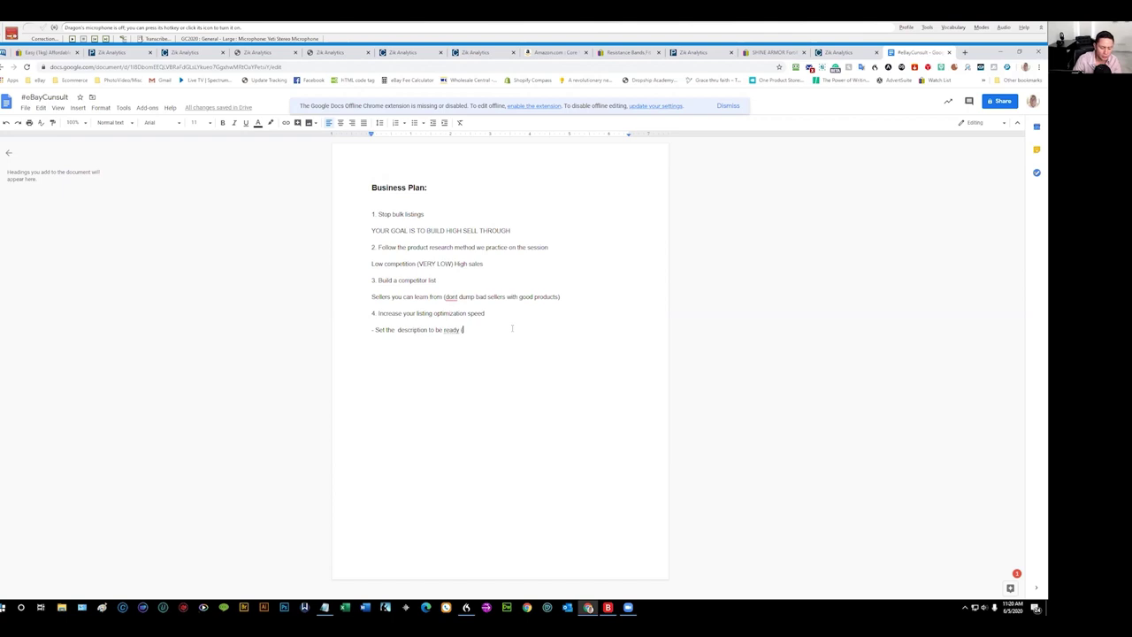
text((week)
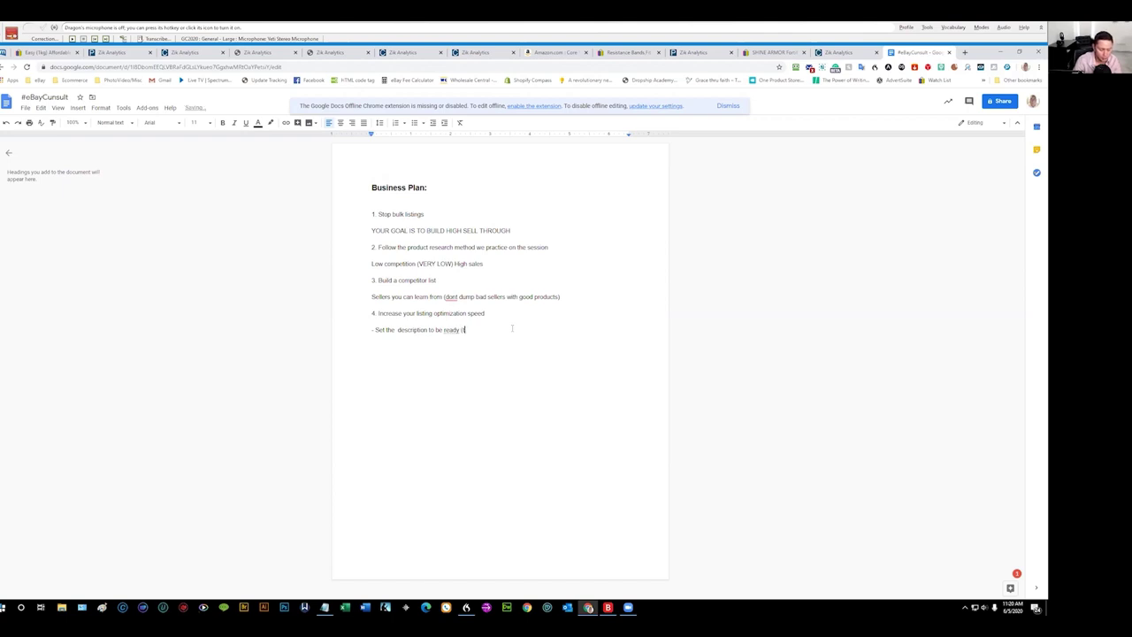
text( and add keywords)
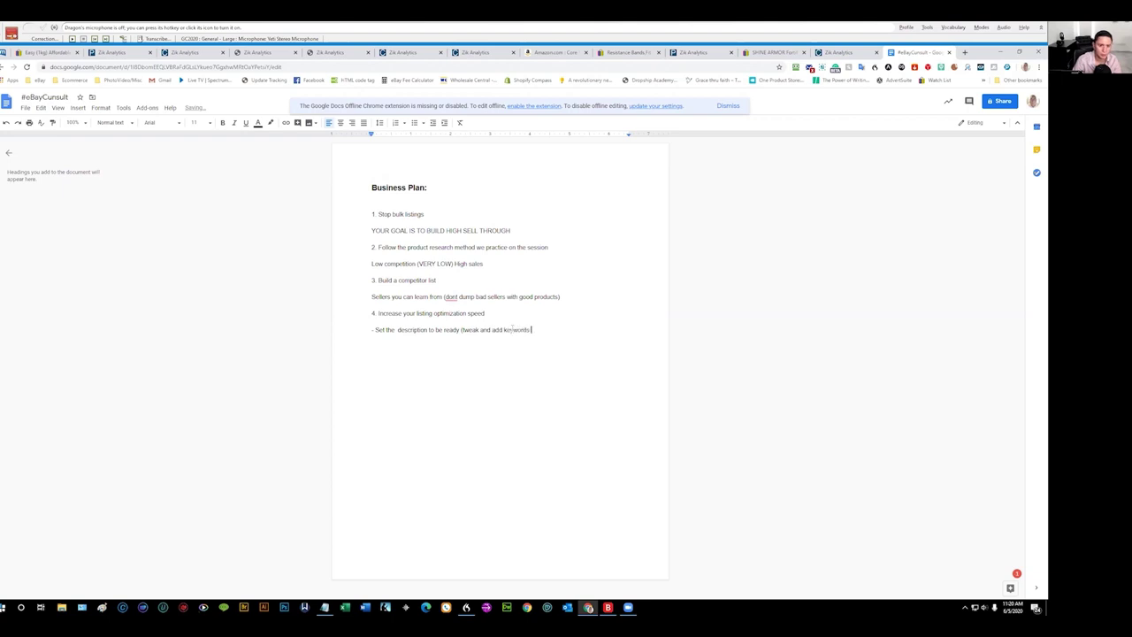
text( to the main title))
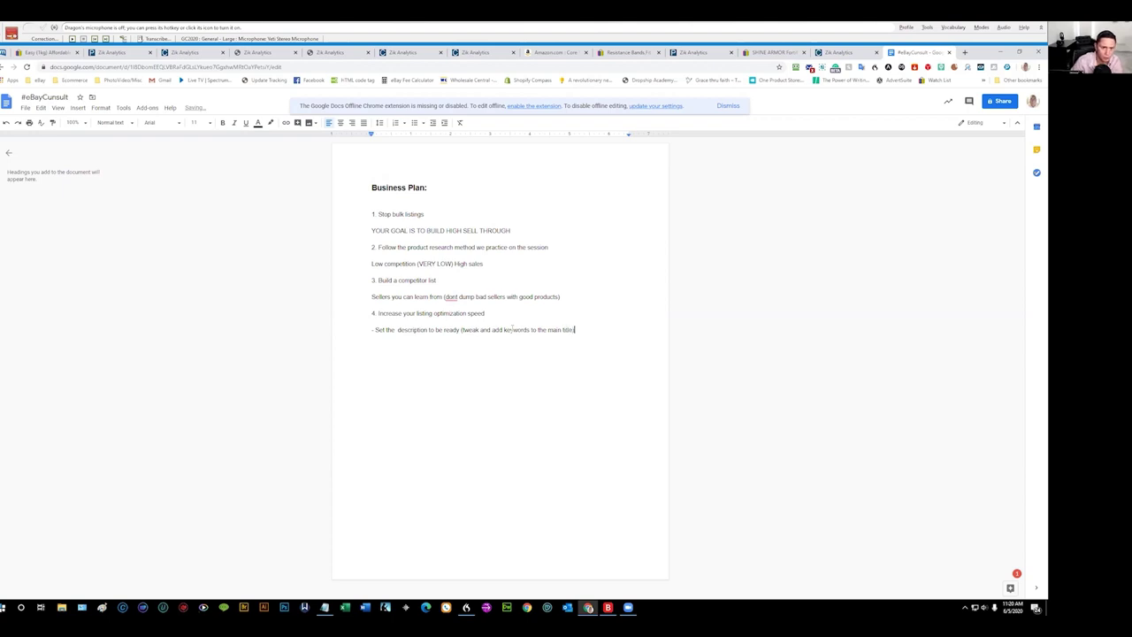
Step: Add a second sub-point under point 4, "- No more than 10 minutes for a photo", with its spelling and grammar corrected
key(Return)
text(-)
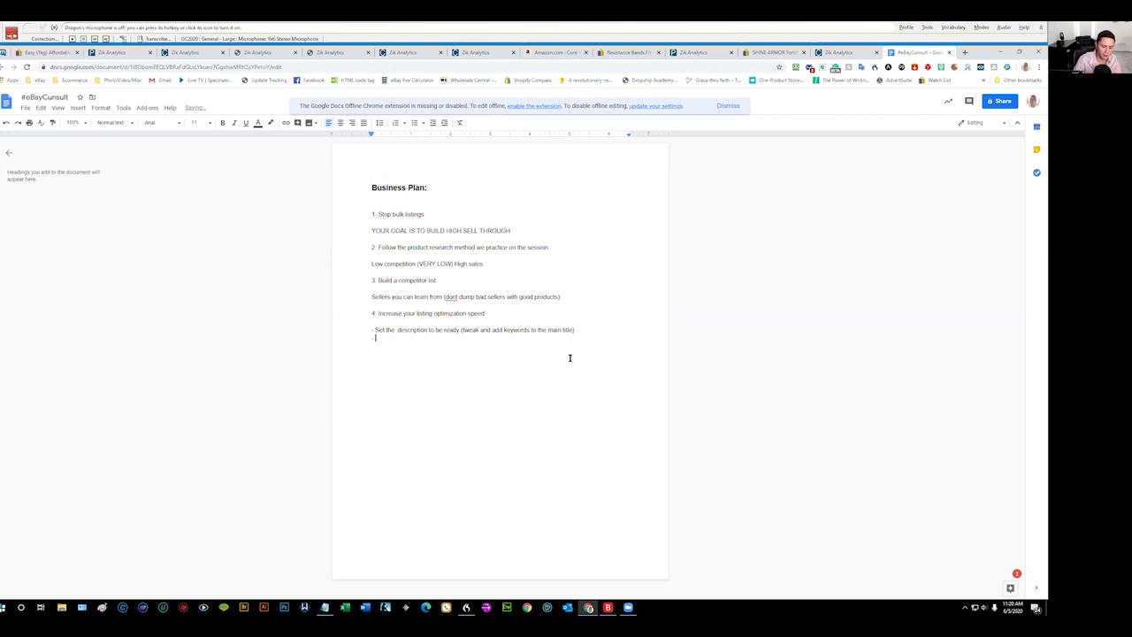
text( No more then)
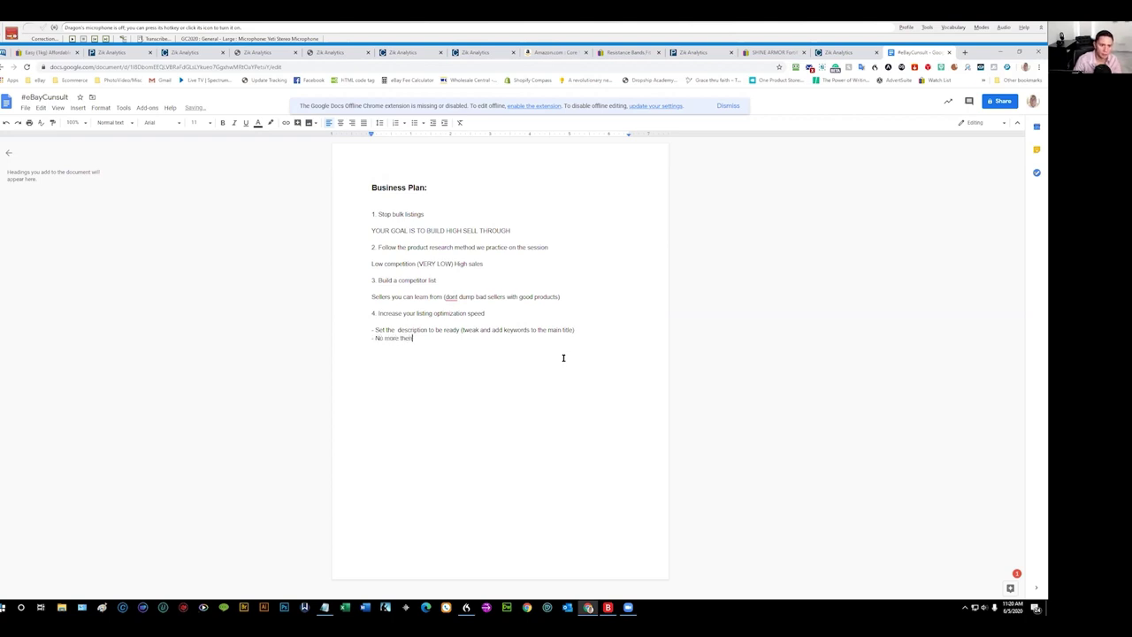
text( 10 minutes for photo)
right_click(432, 338)
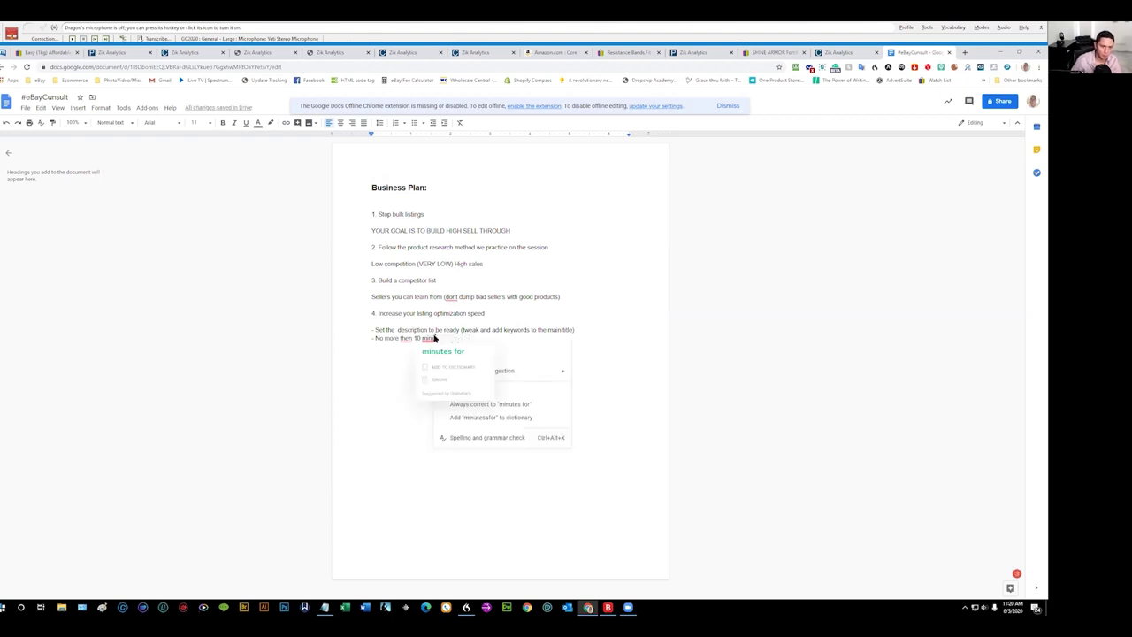
click(435, 349)
mouse_move(407, 338)
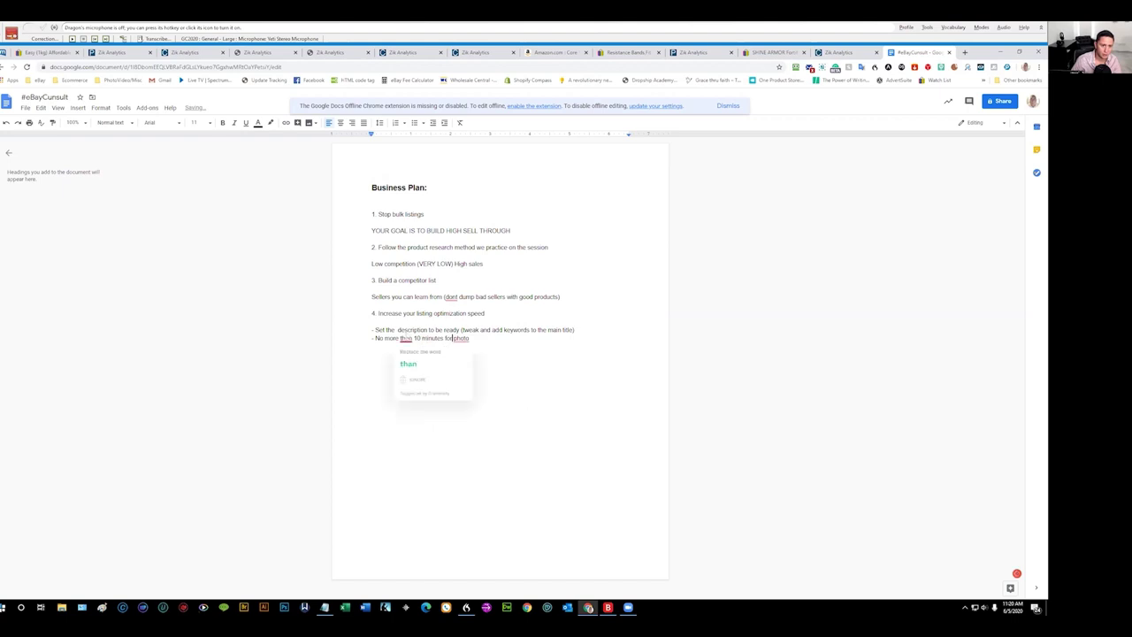
click(410, 363)
mouse_move(460, 338)
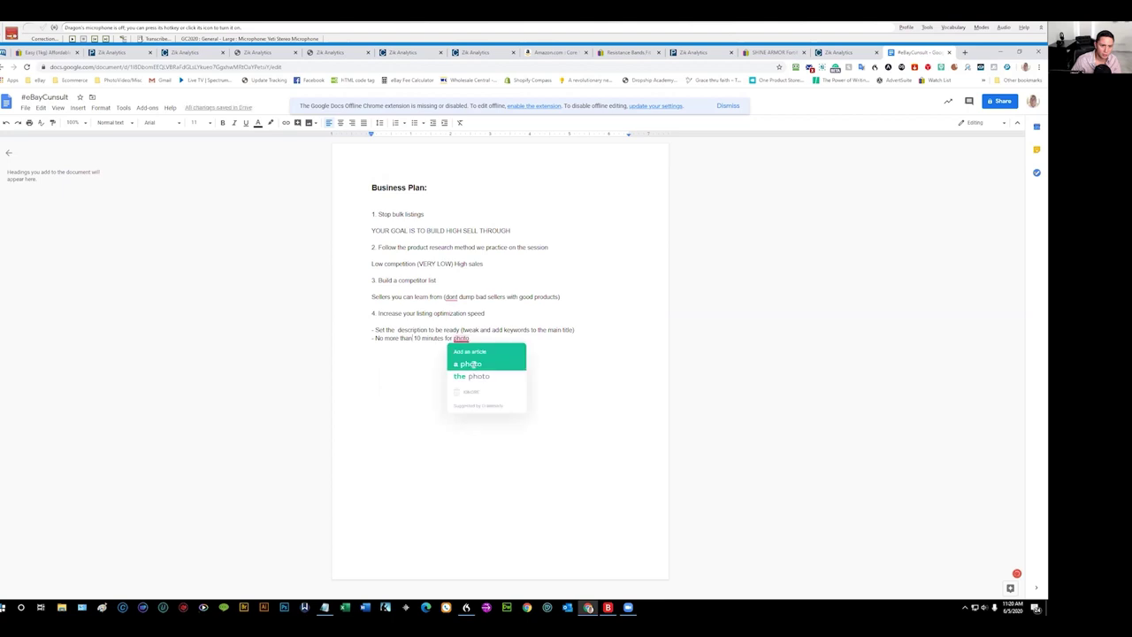
click(469, 363)
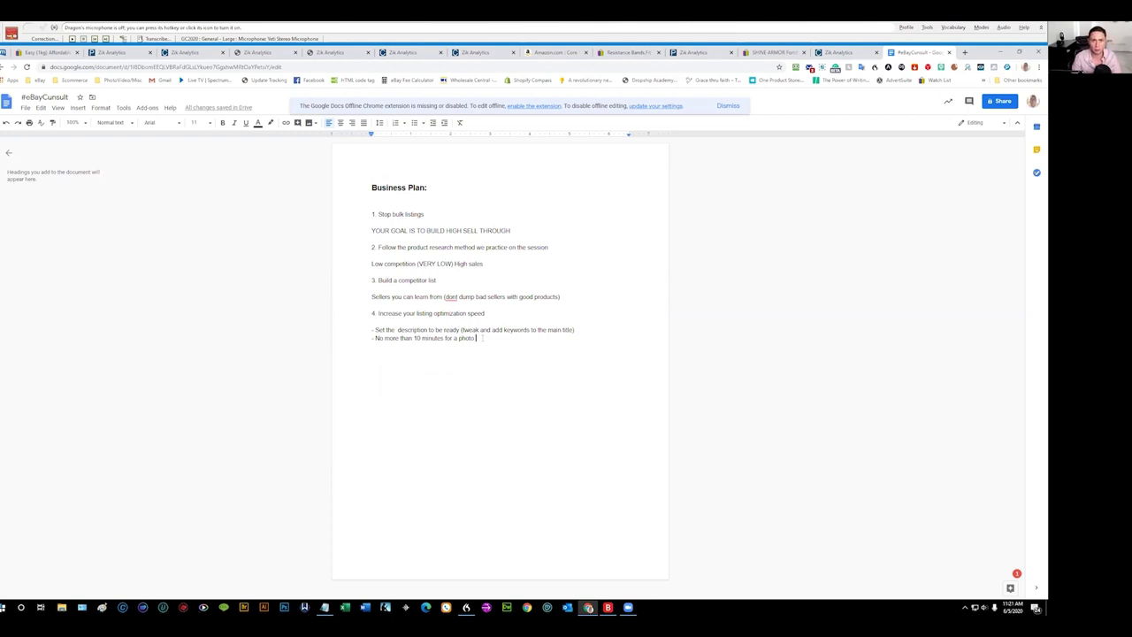
Step: Append "(take decision based on product quality)" to the photo sub-point, correcting the spelling of "decision based"
text((take )
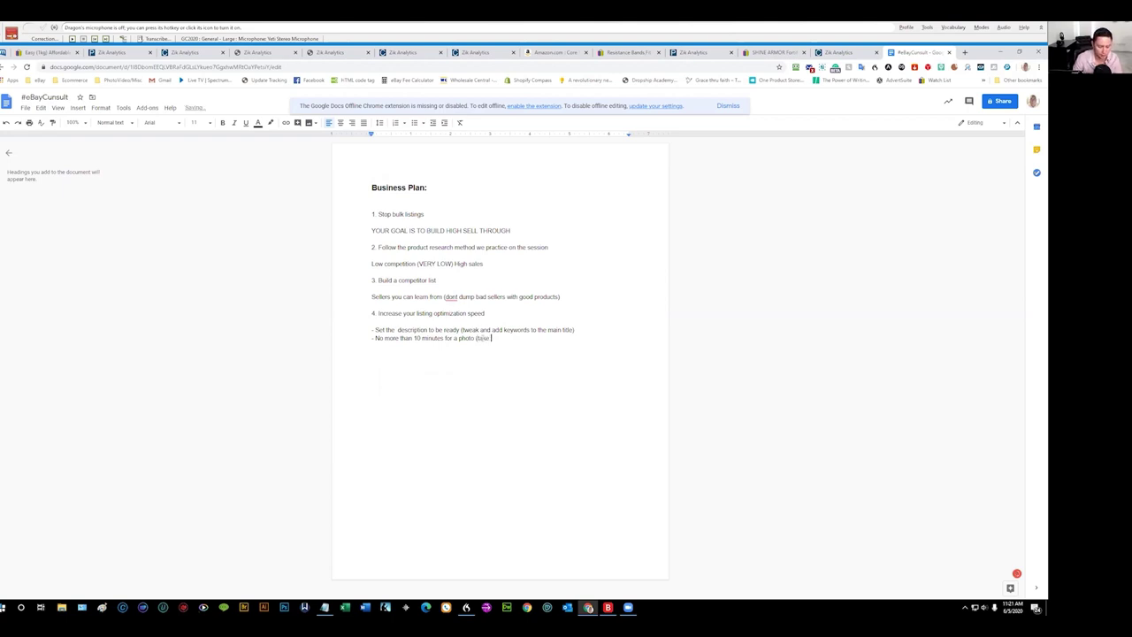
text(descri based on product quality)
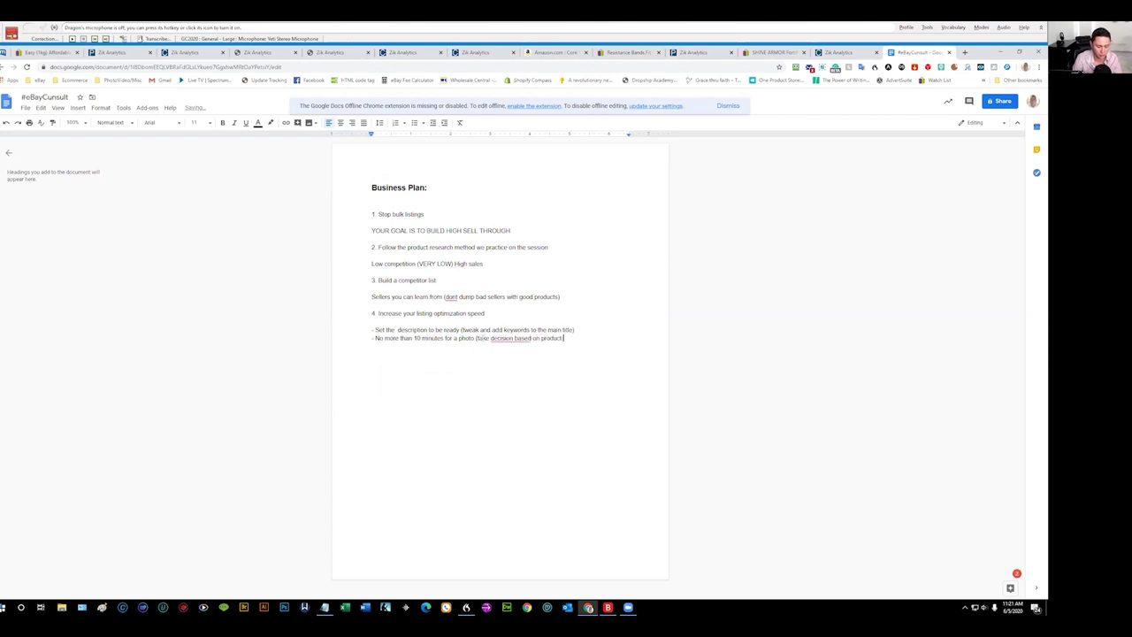
right_click(502, 338)
click(518, 364)
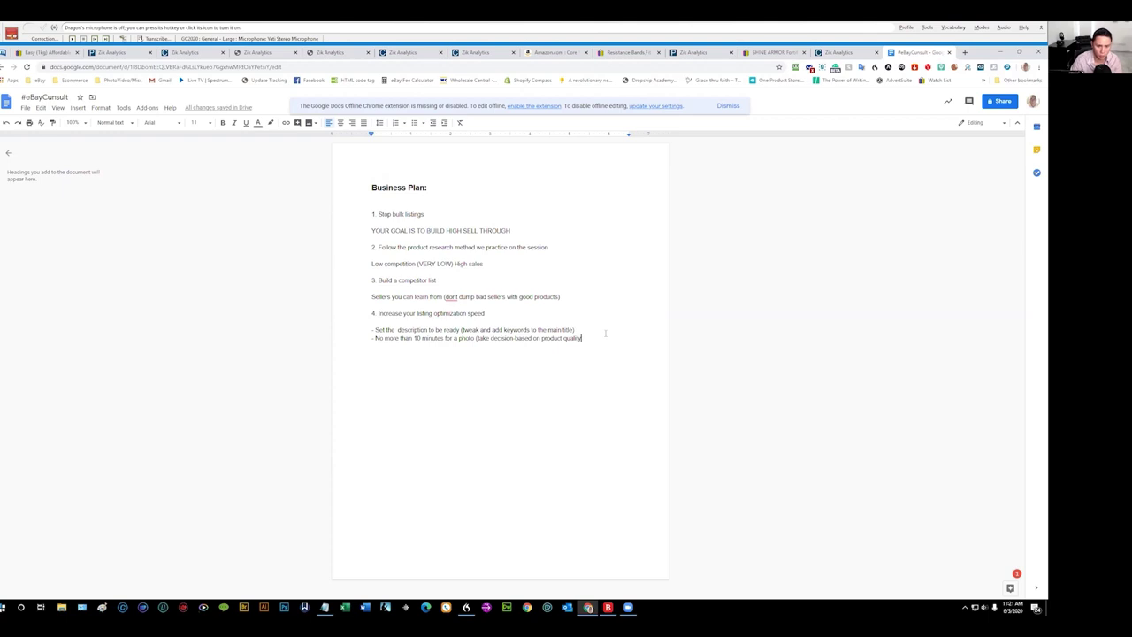
text())
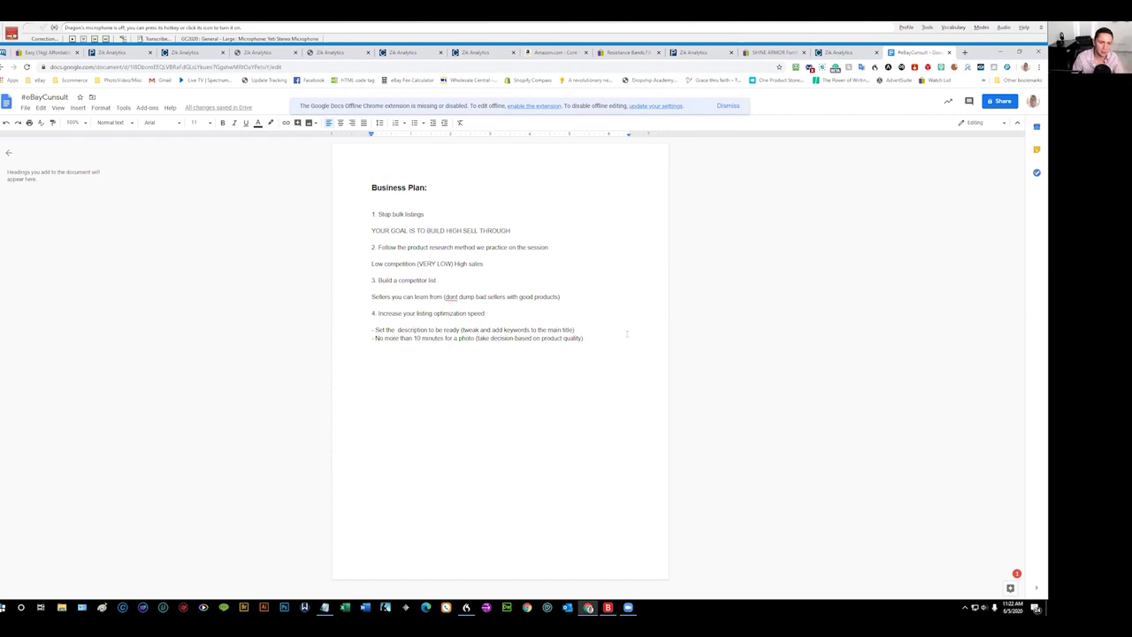
Step: Leave a blank line after the sub-points and add point 5 with the text "Dont remove more the you list"
key(Return)
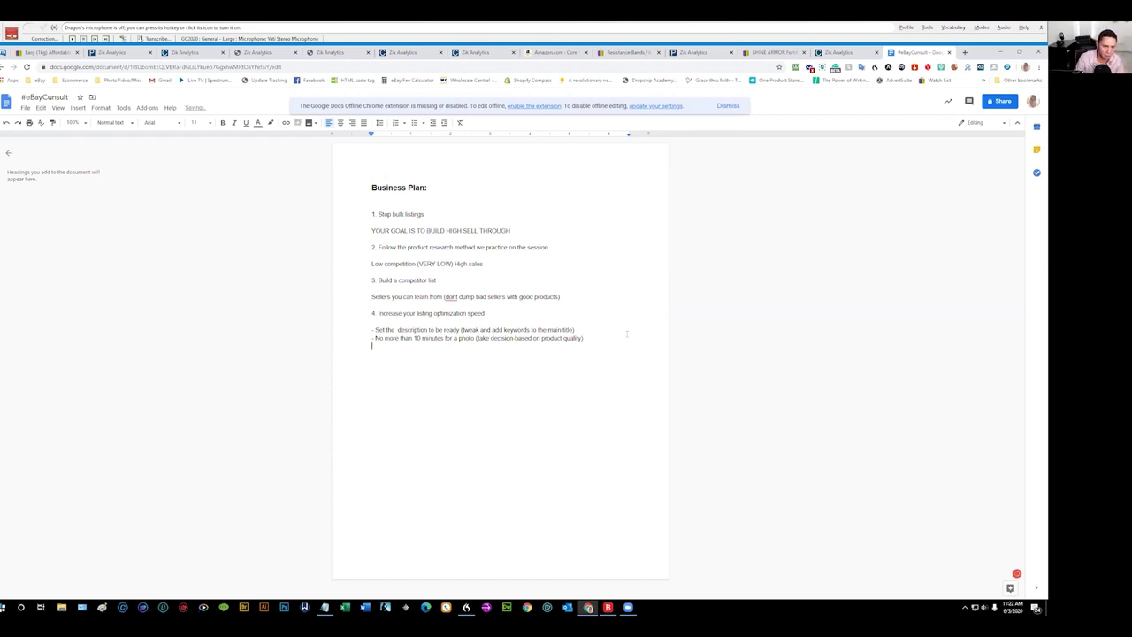
text(-)
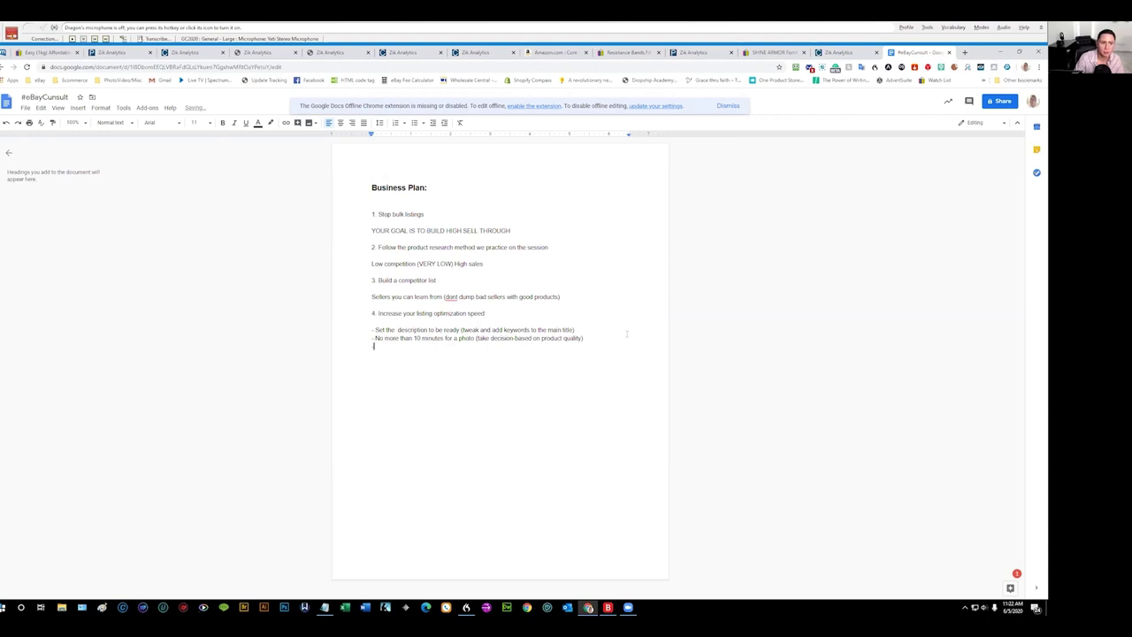
key(BackSpace)
key(Return)
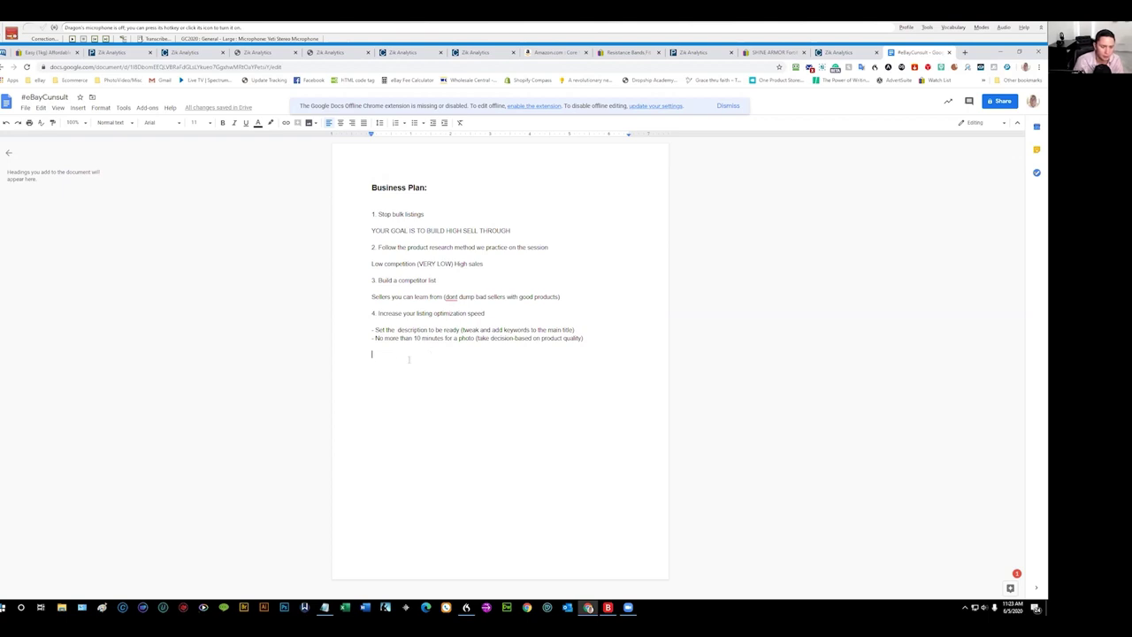
text(5)
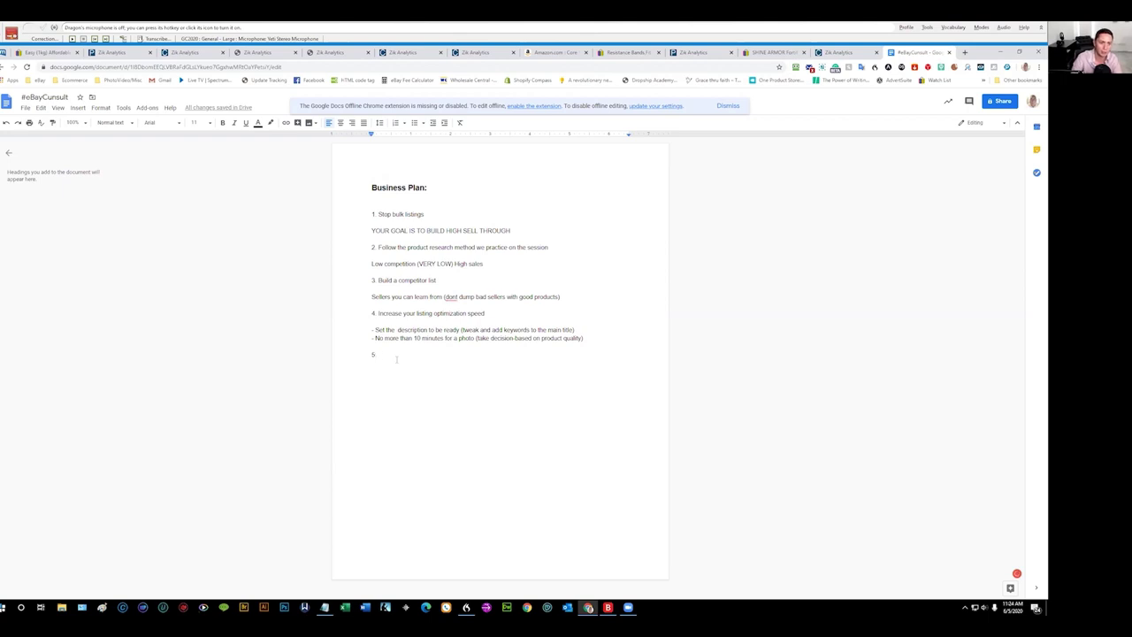
text(Do)
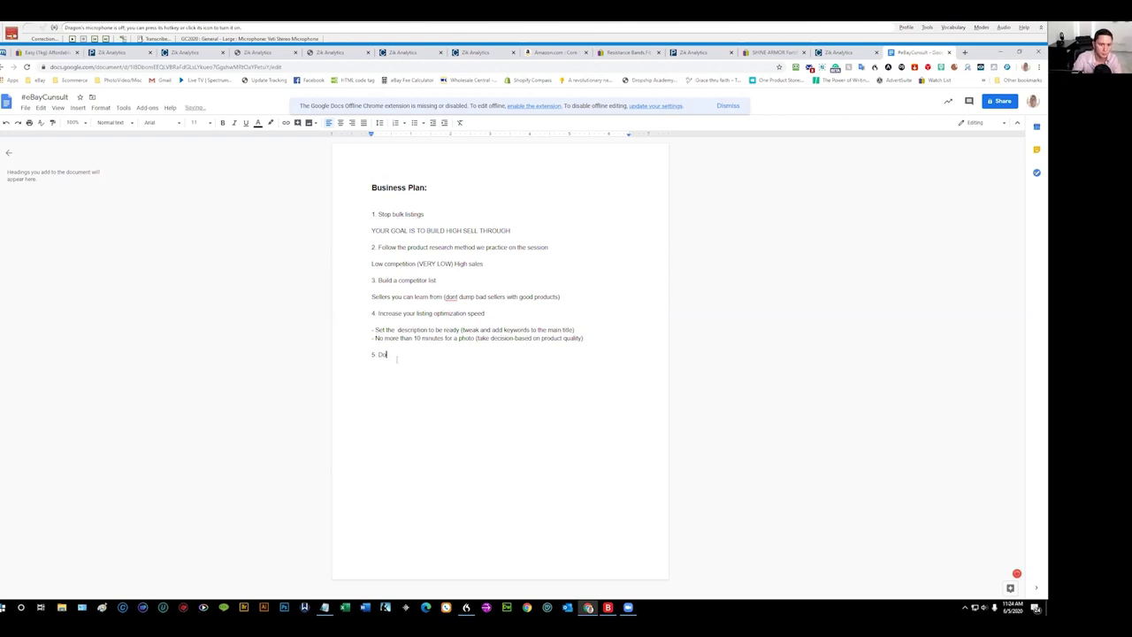
text(nt remove more the you list)
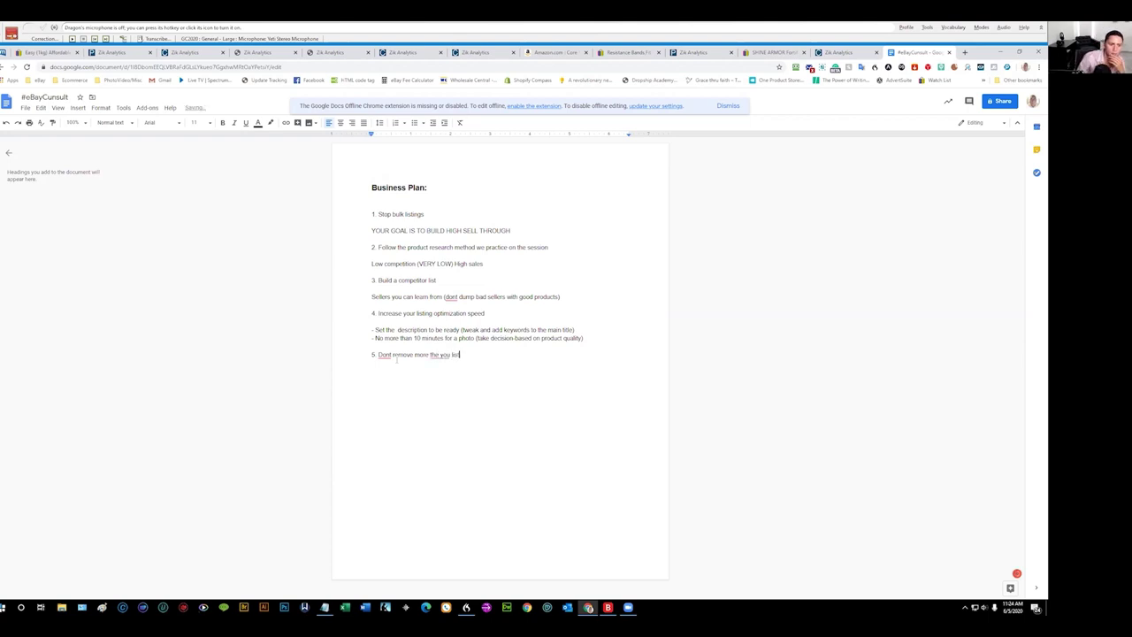
Step: Correct "the" to "than" in point 5 so that it reads "Dont remove more than you list"
mouse_move(438, 356)
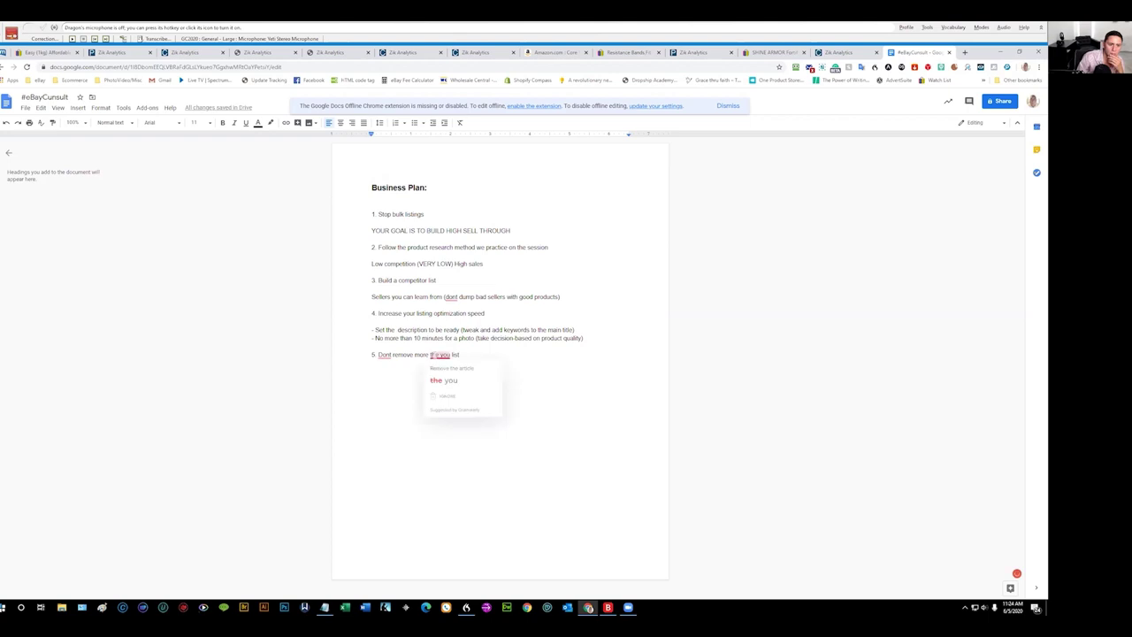
key(BackSpace)
text(an)
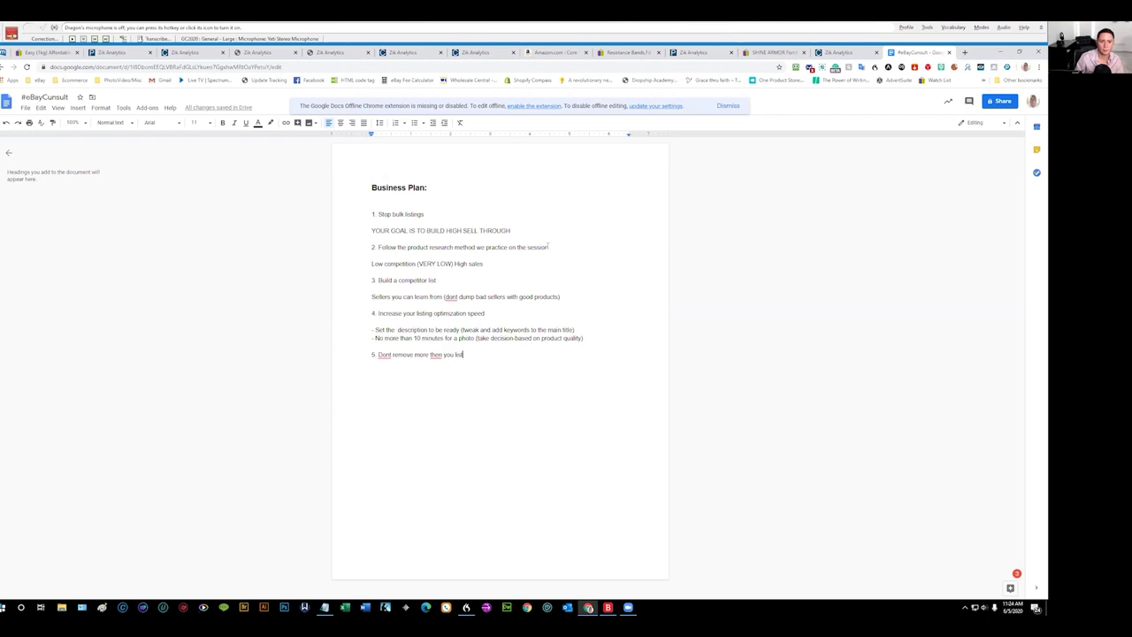
click(436, 355)
click(437, 377)
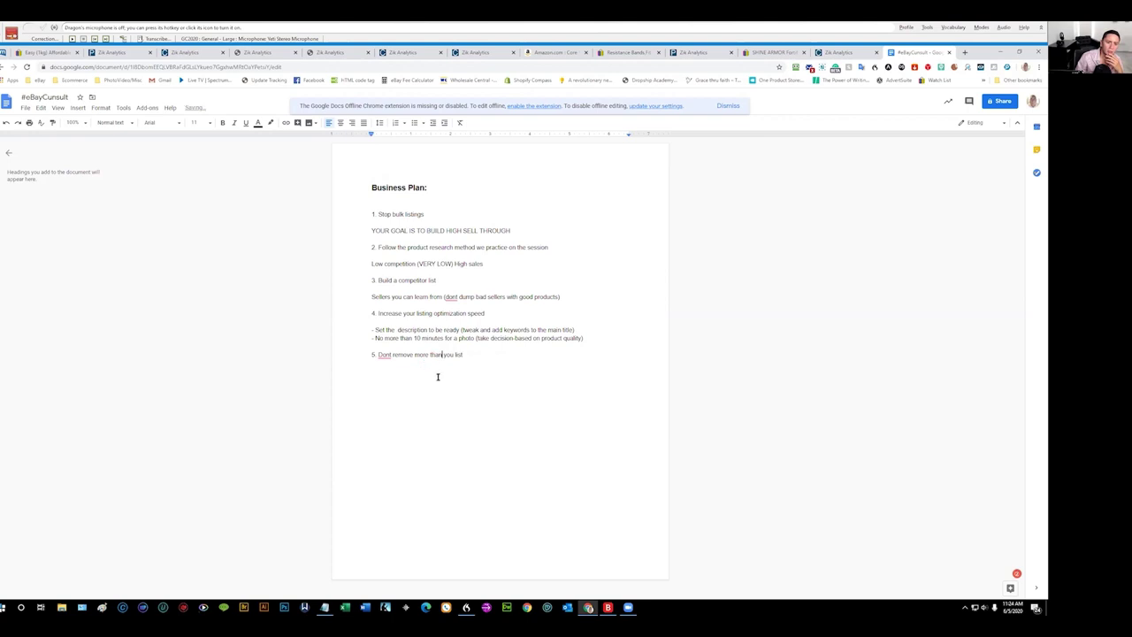
Step: Correct "Dont" to "Don't" in point 5 and add a "General strategy" line below it, separated by blank lines
click(386, 354)
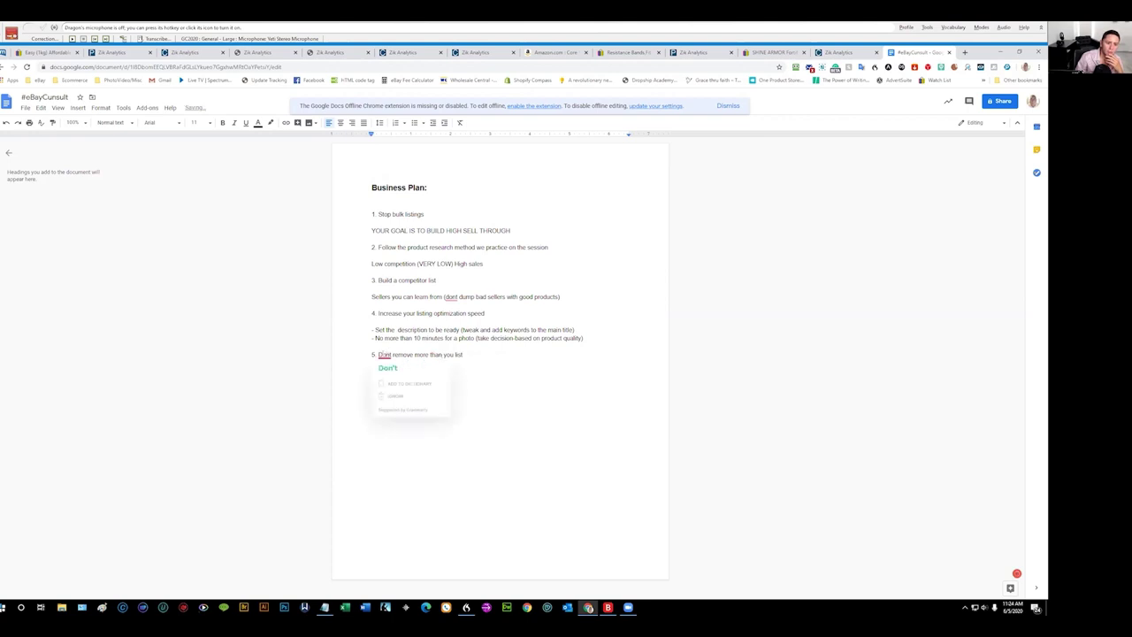
click(395, 367)
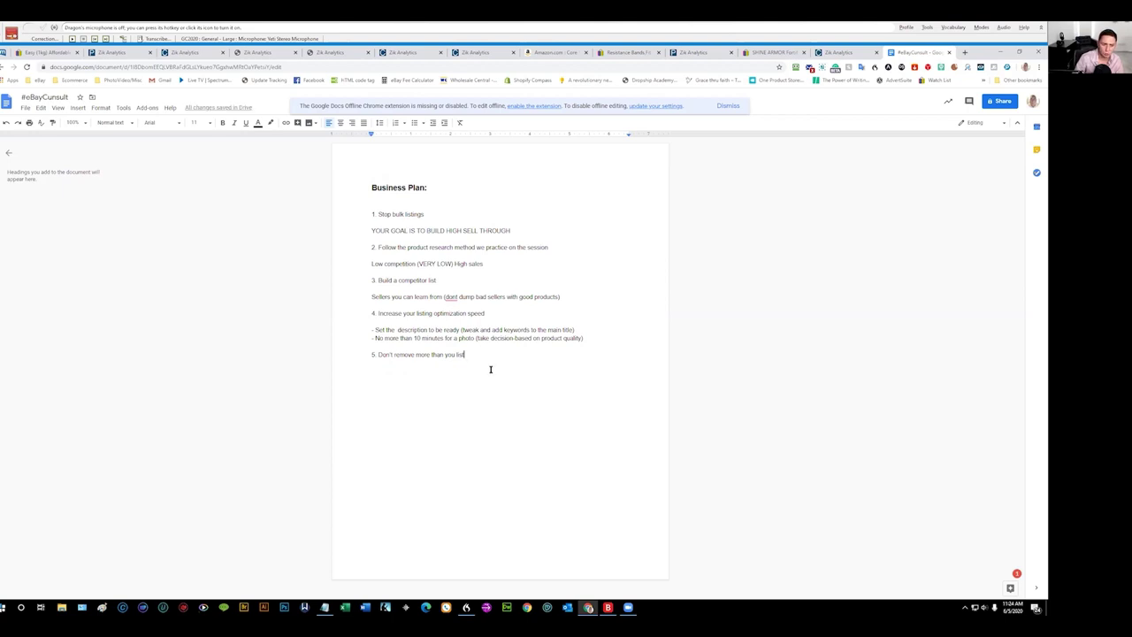
key(Return)
key(Return)
key(Return)
text(Gener)
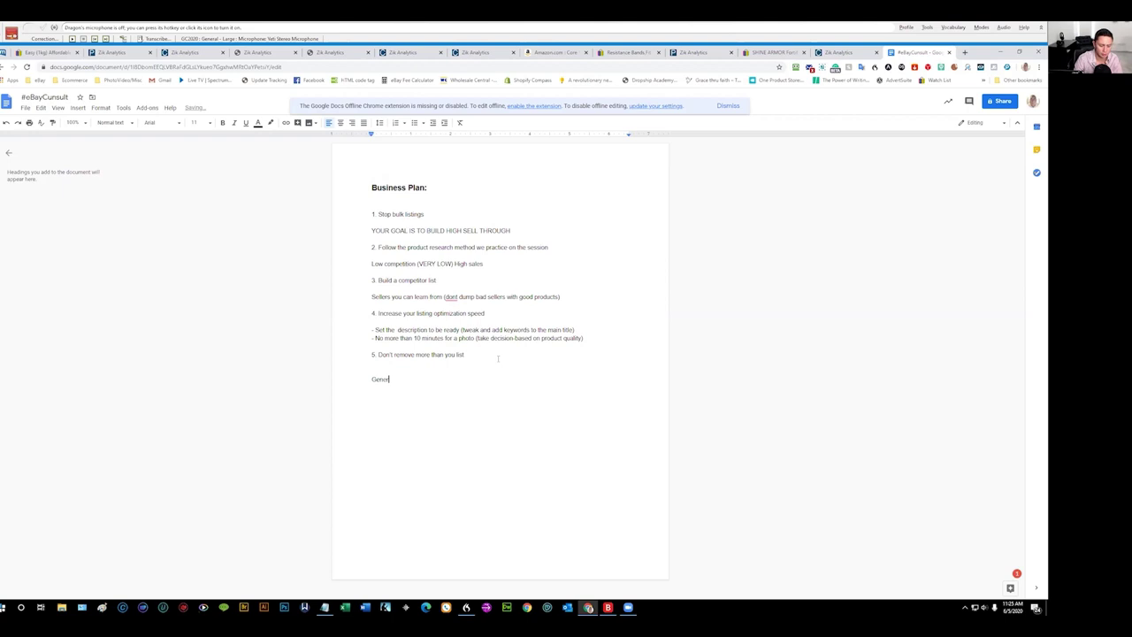
text(al strategy)
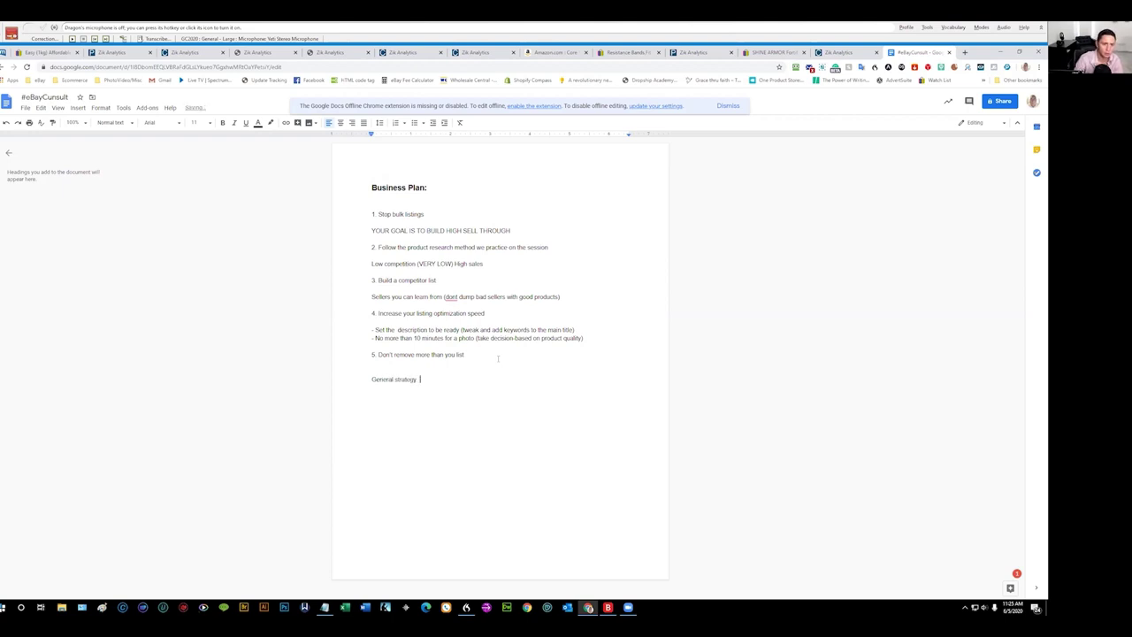
key(BackSpace)
key(BackSpace)
text(i)
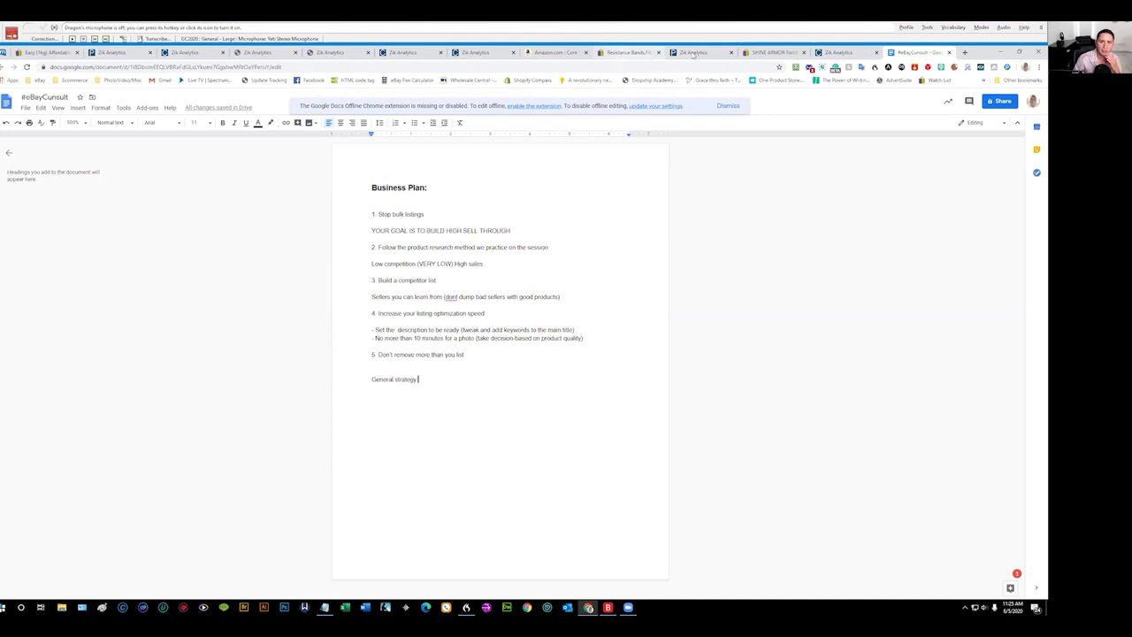
Step: Check the SHINE ARMOR eBay results, switch to the Zik Analytics trampoline sprinkler search and search for "coating car wax" instead
click(772, 52)
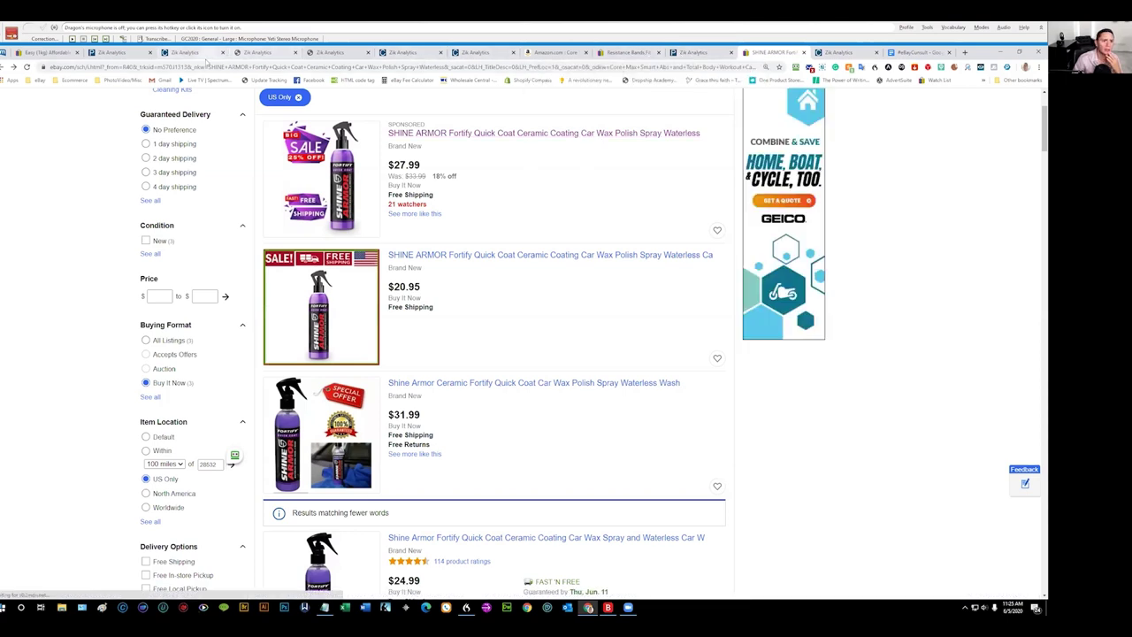
click(259, 56)
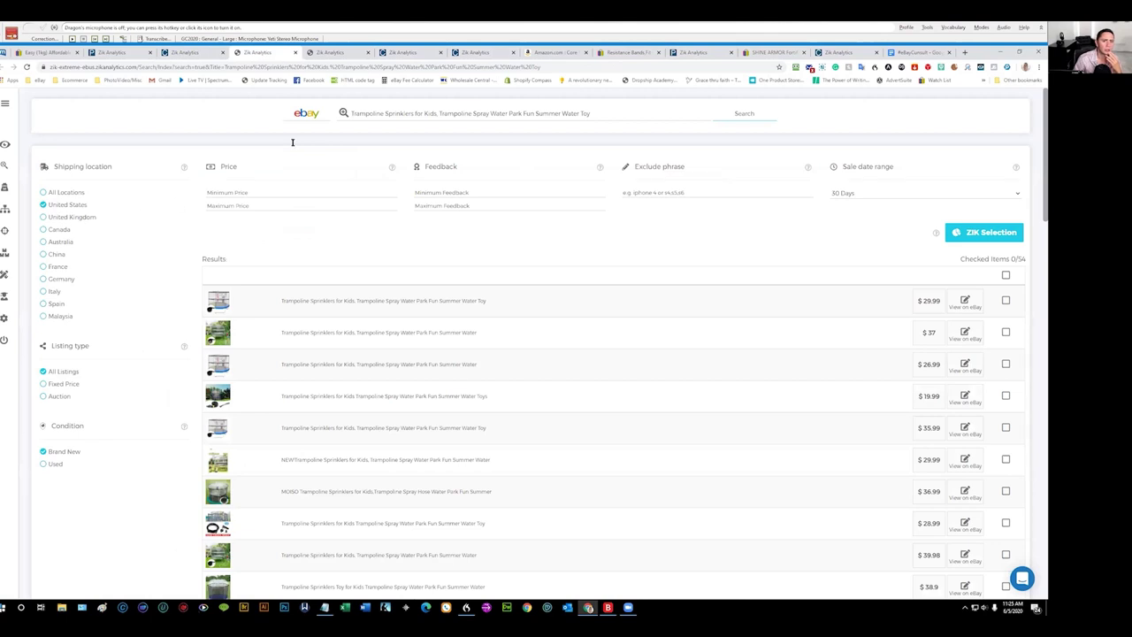
triple_click(451, 113)
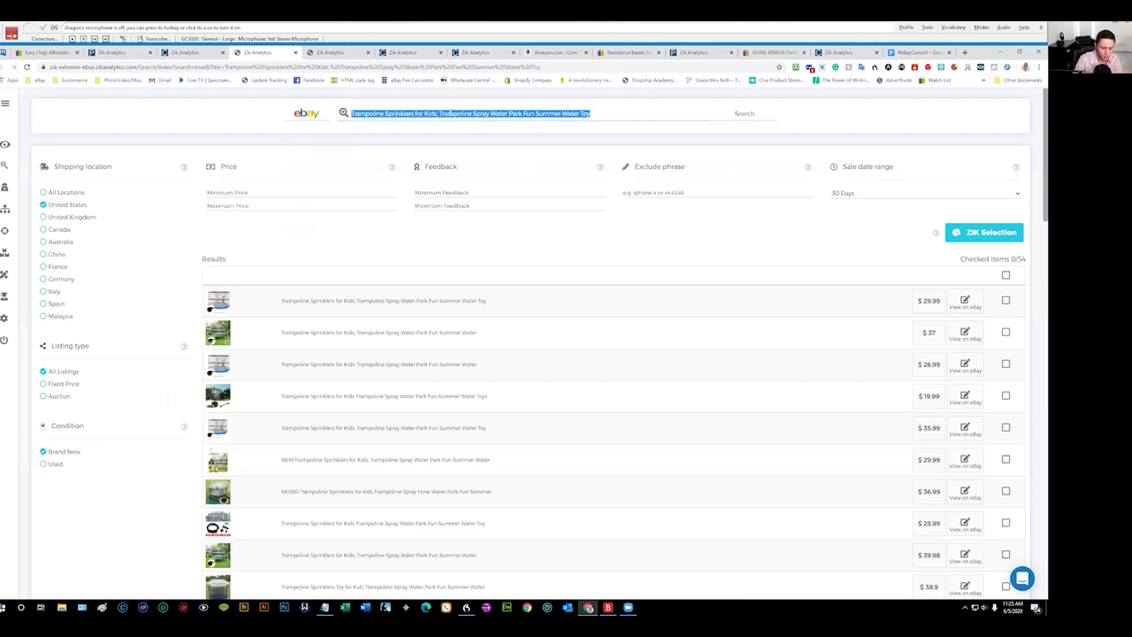
text(coa)
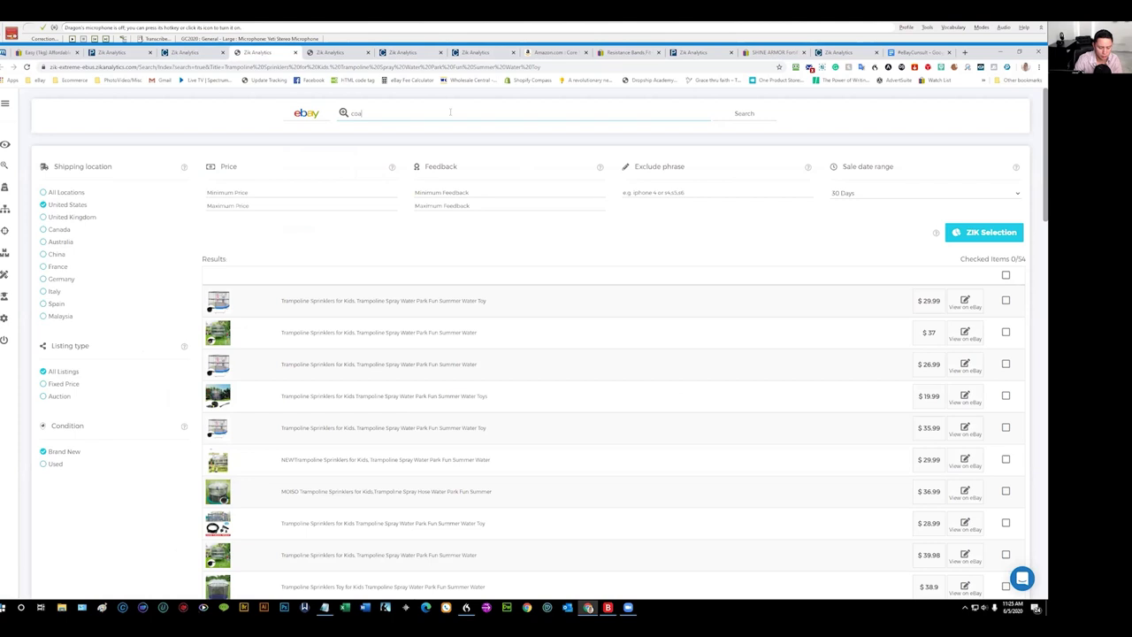
text(ting car wax)
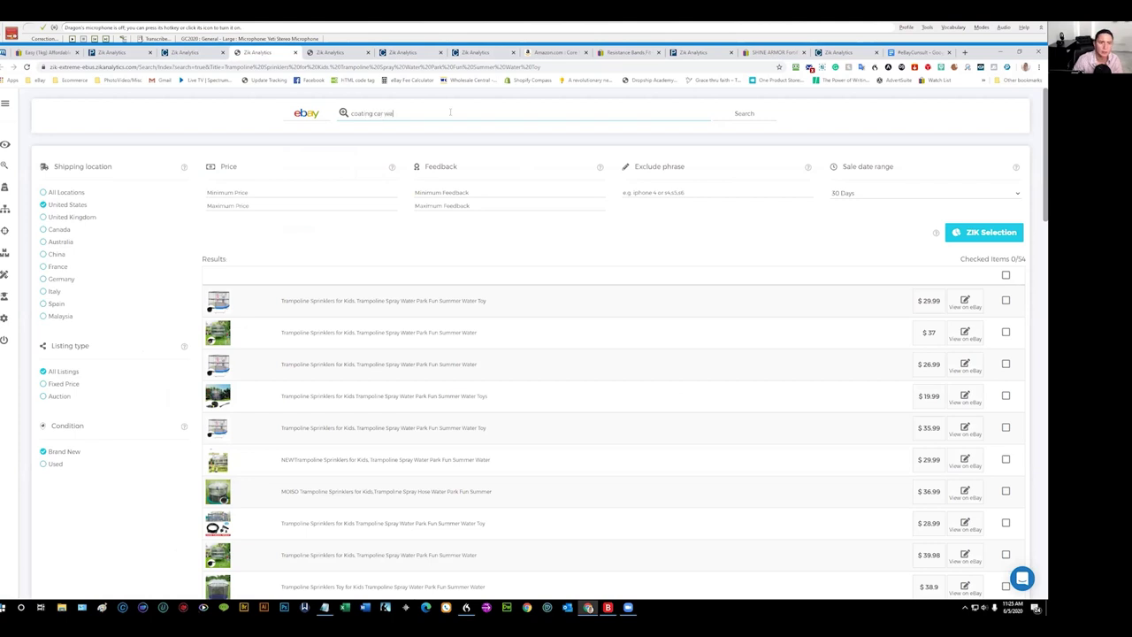
click(745, 114)
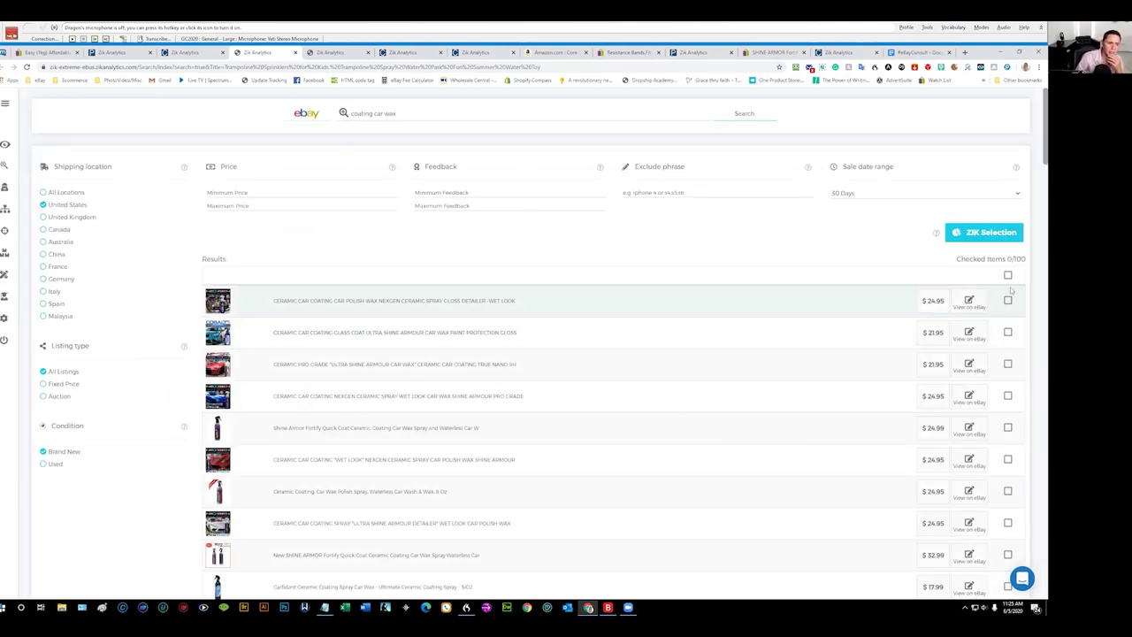
Step: Run the ZIK Selection analysis on all the search results and review the sales and prices of the best-selling items
click(1008, 275)
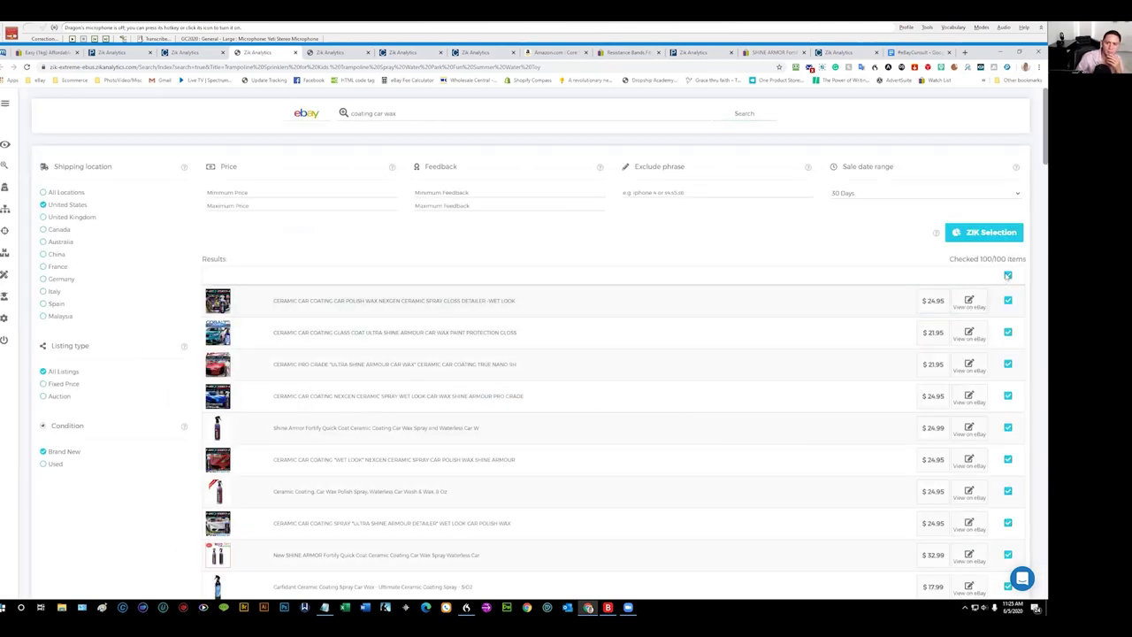
click(1002, 236)
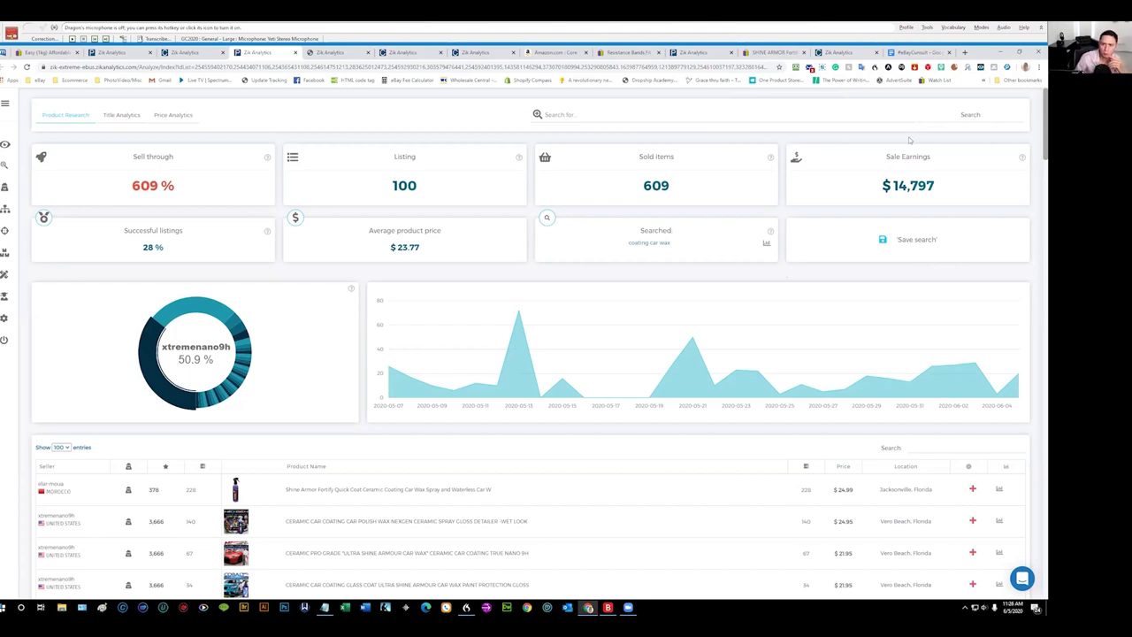
scroll(1033, 171, down, 3)
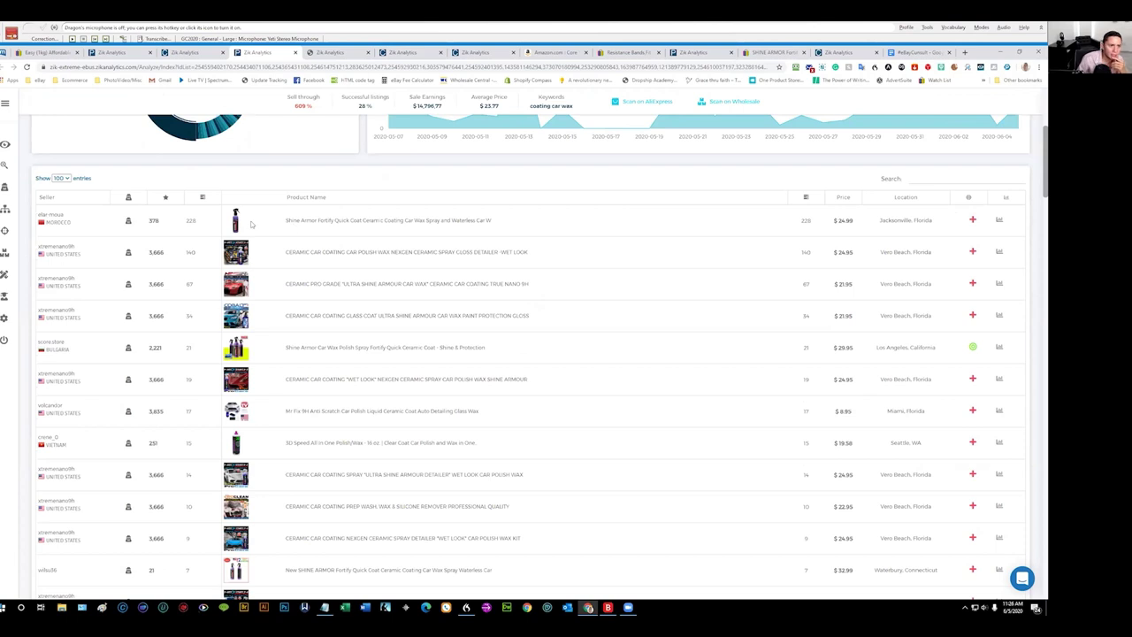
mouse_move(248, 222)
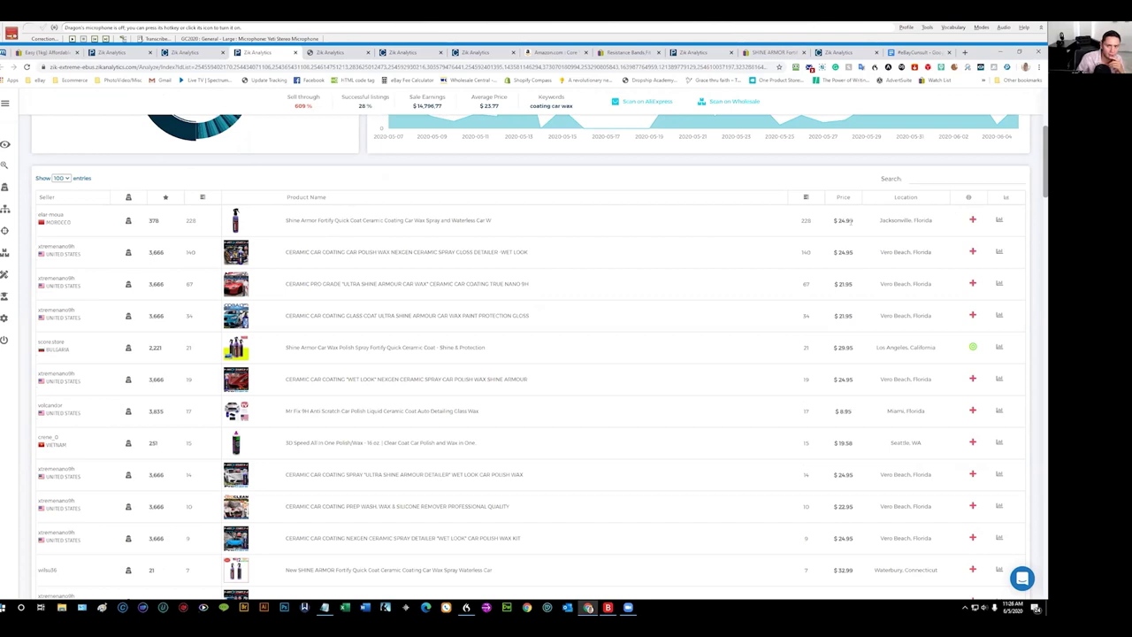
mouse_move(223, 250)
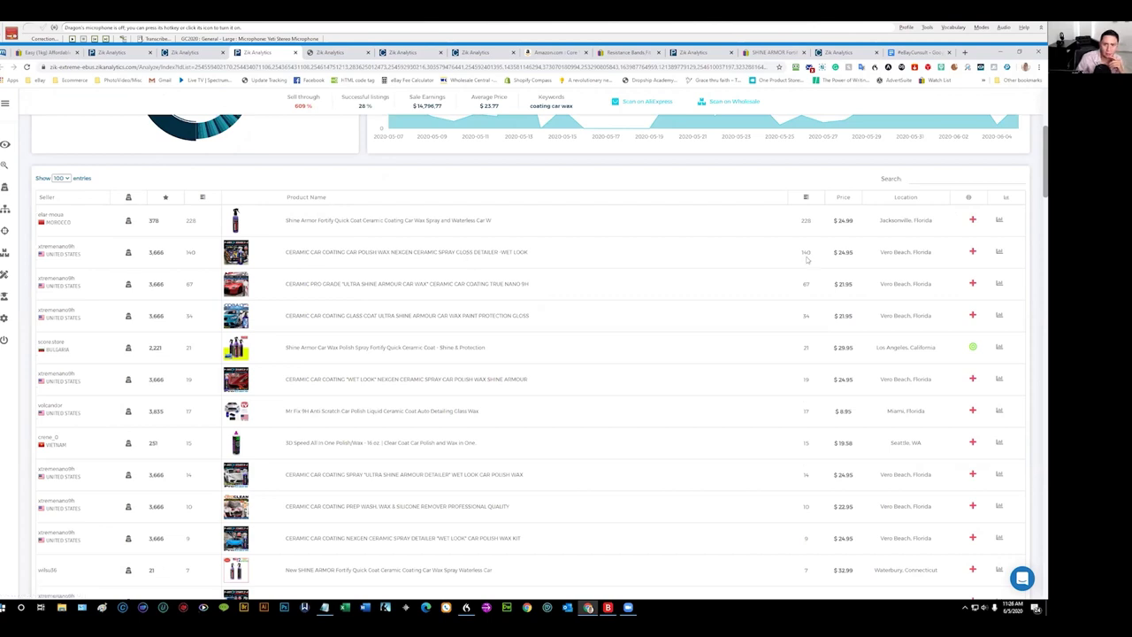
Step: Revisit the eBay SHINE ARMOR results, switch to Amazon and search for "coating car wax"
click(772, 53)
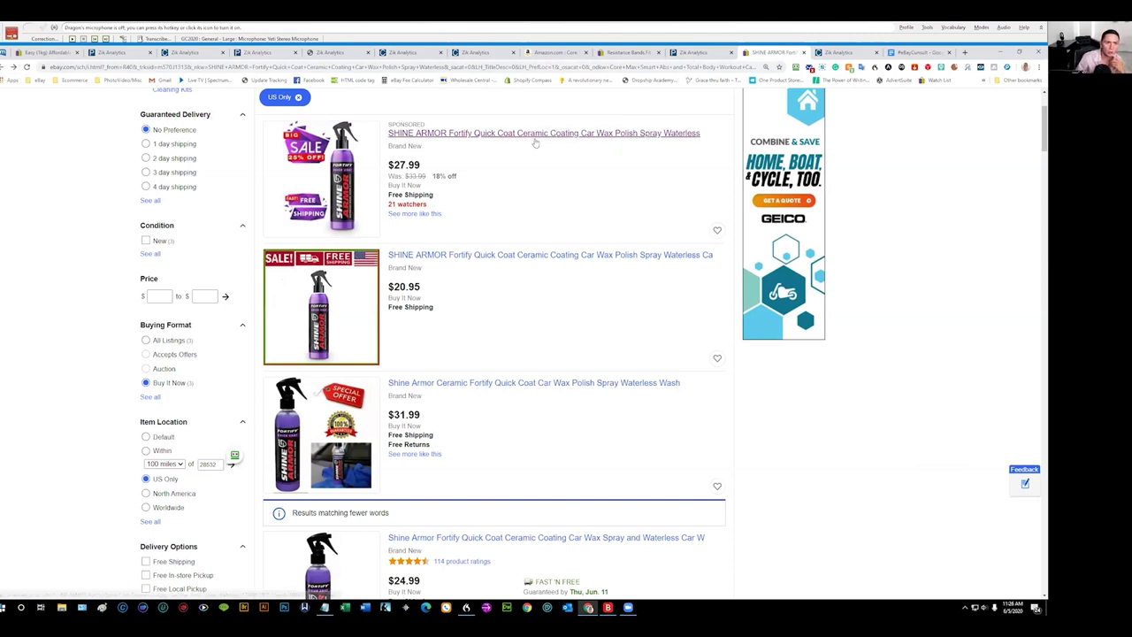
click(552, 52)
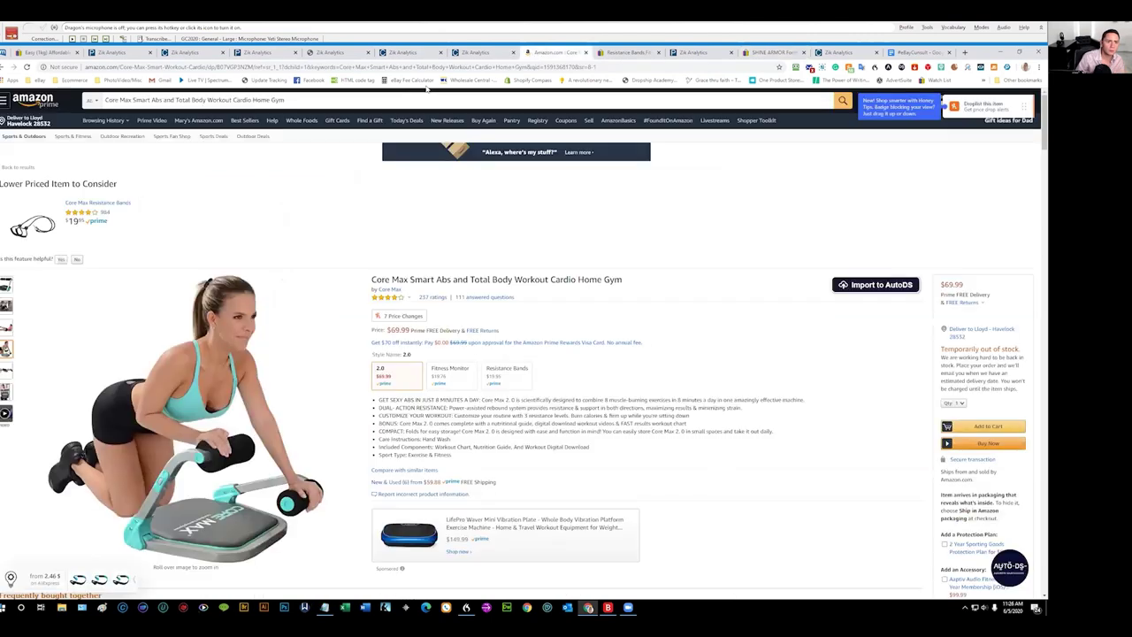
double_click(345, 99)
key(ctrl+a)
text(coa)
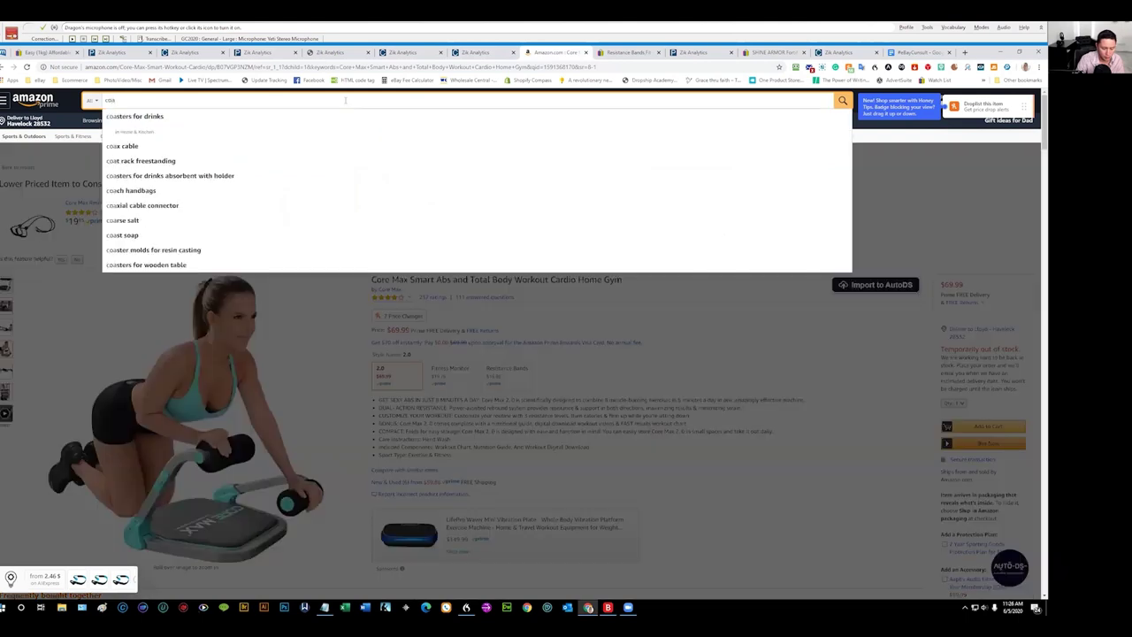
text(sting)
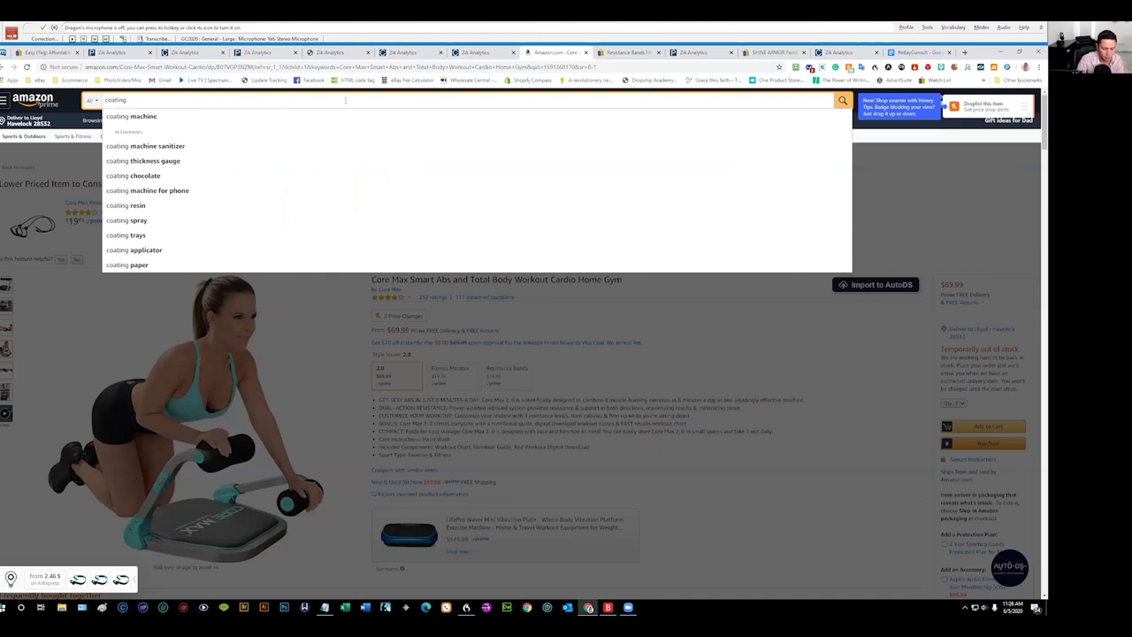
text( car wax)
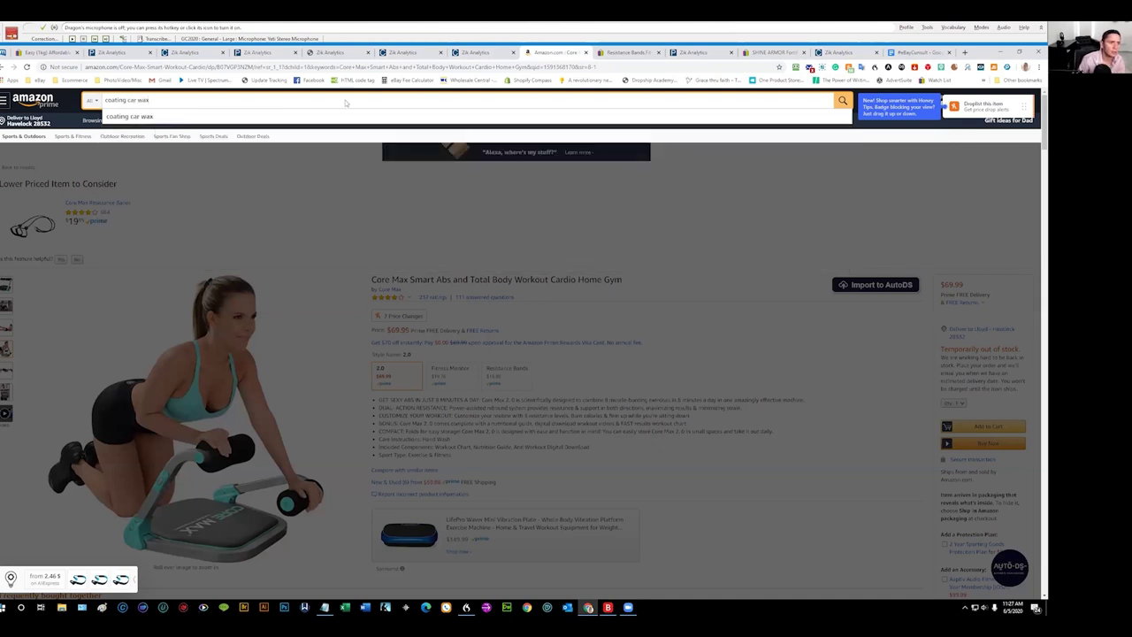
key(Return)
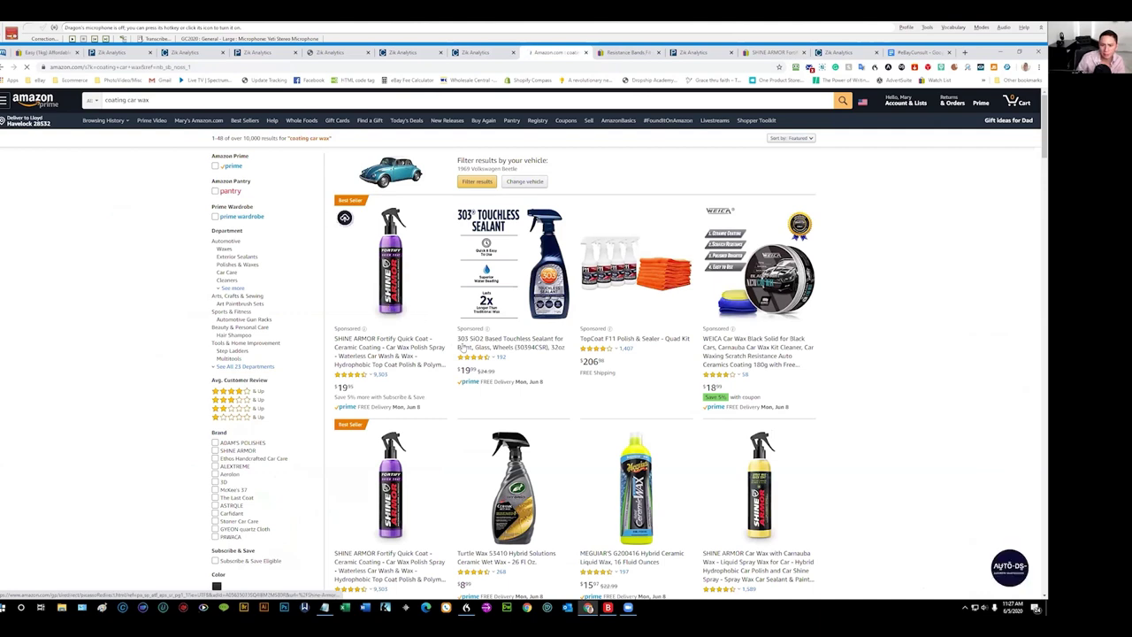
Step: Browse the Amazon search results for alternative car wax and ceramic coating products, comparing brands and prices
scroll(462, 358, down, 1)
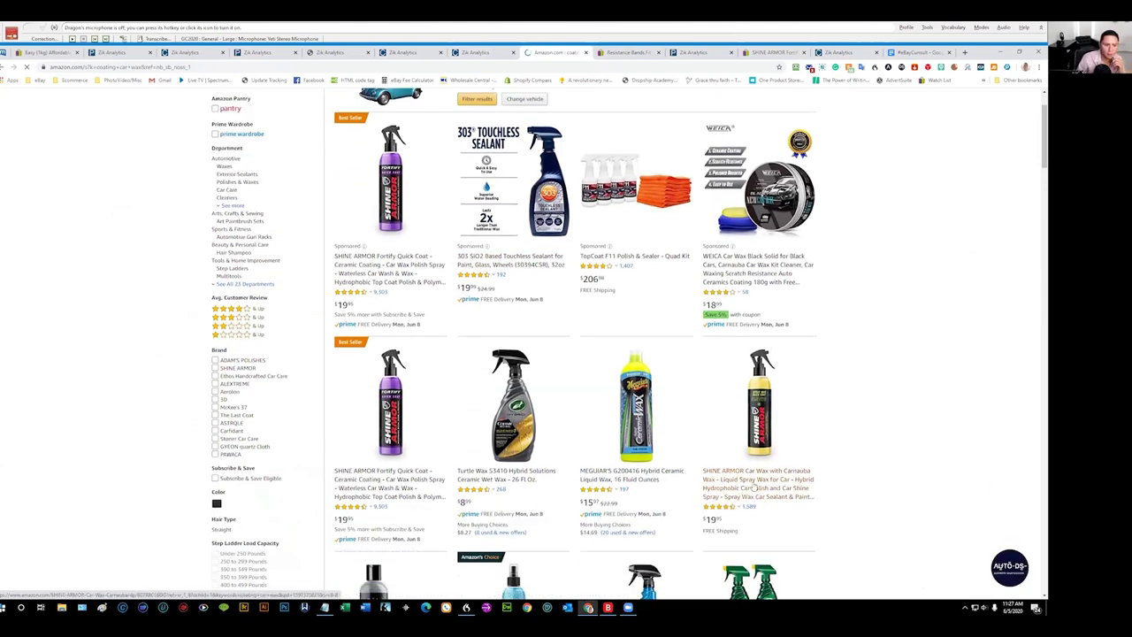
scroll(743, 484, down, 2)
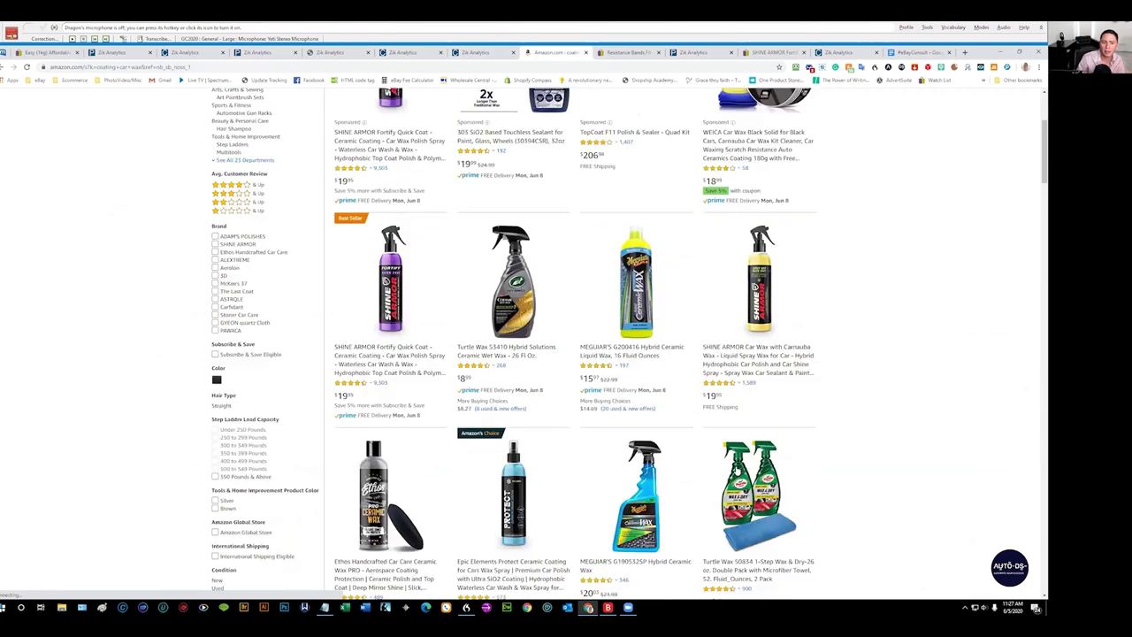
scroll(713, 480, down, 1)
scroll(580, 492, down, 1)
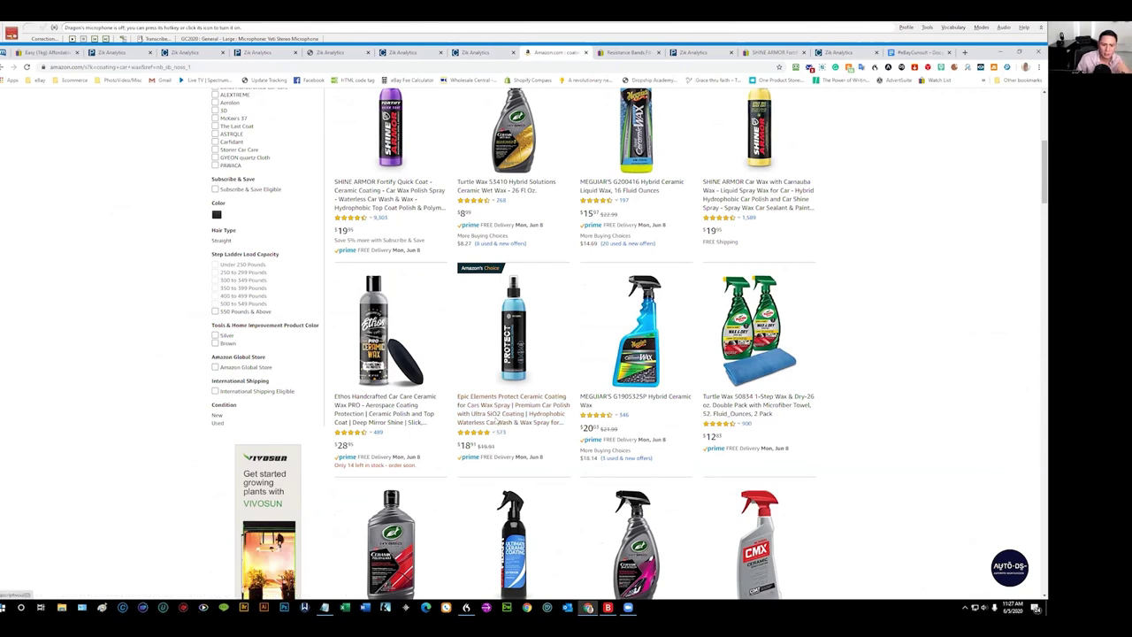
scroll(500, 416, down, 1)
scroll(496, 422, down, 3)
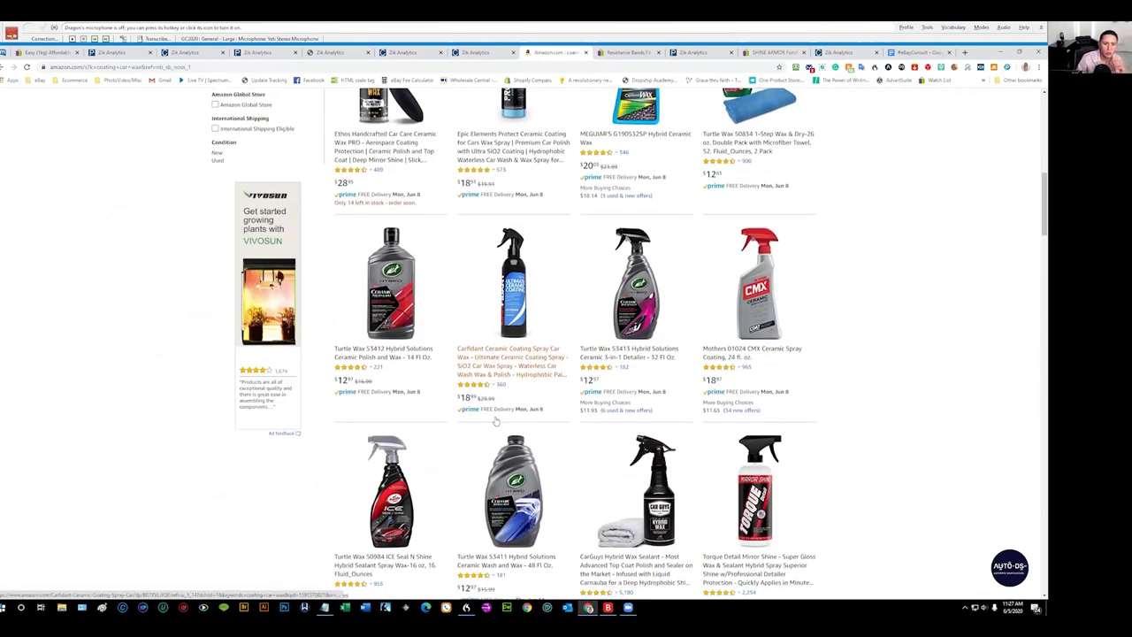